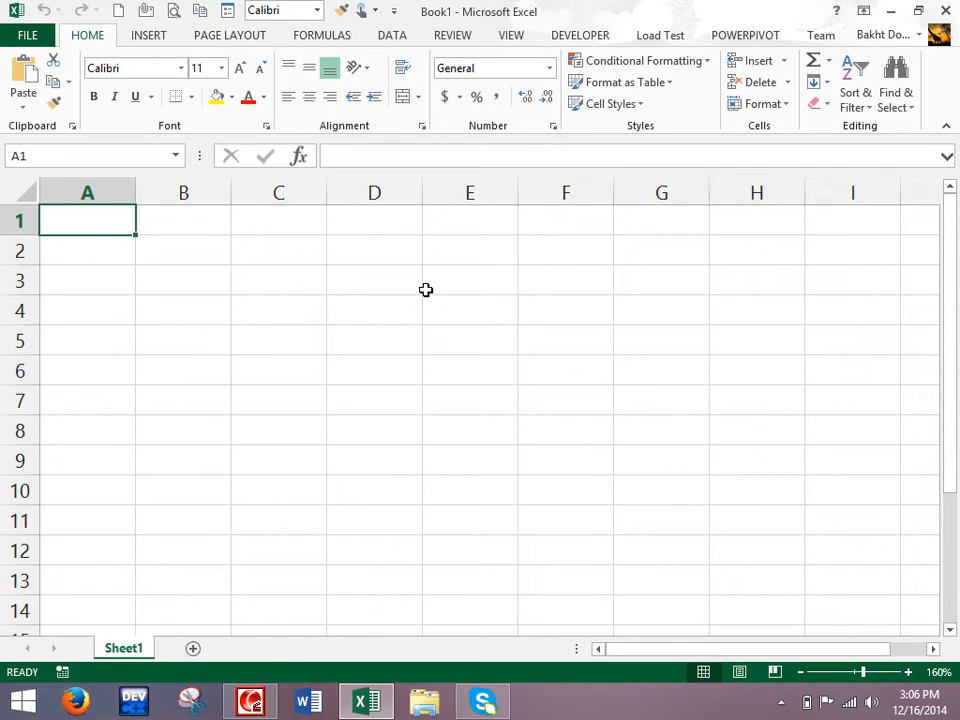
pyautogui.scroll(2, 465, 298)
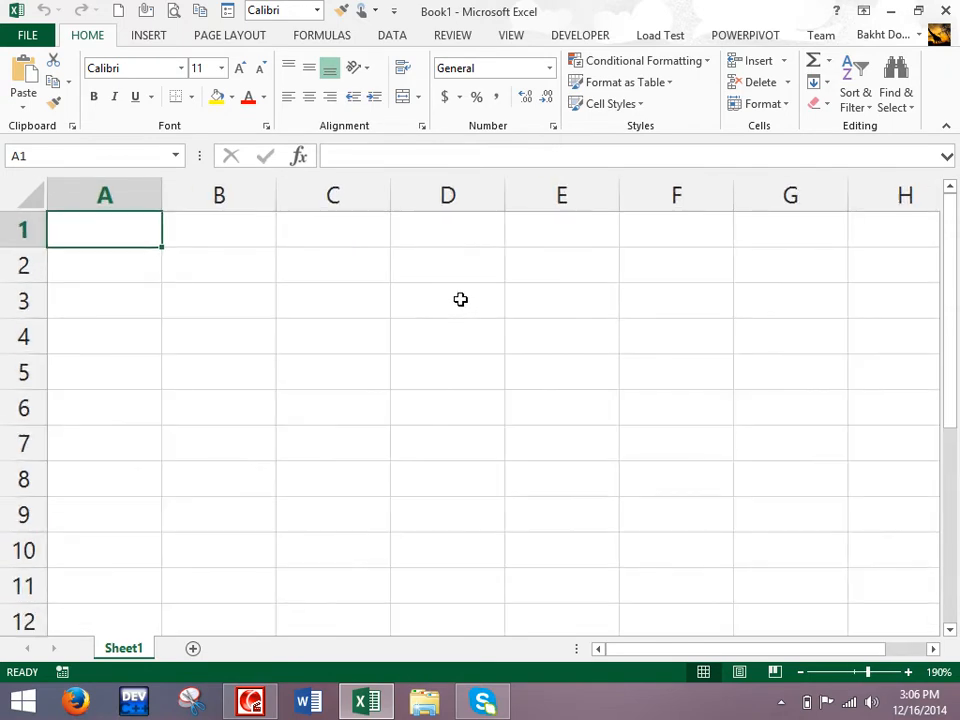
pyautogui.write('Whati')
pyautogui.press('BackSpace')
pyautogui.press('End')
pyautogui.press('BackSpace')
pyautogui.press('Escape')
pyautogui.write('What is')
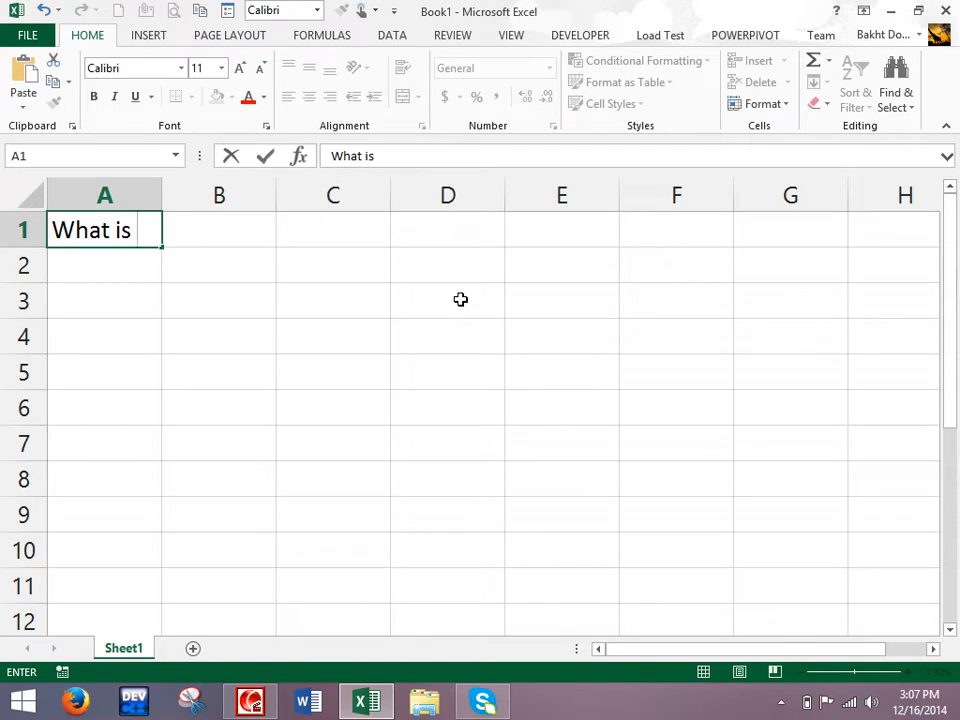
pyautogui.press('Escape')
pyautogui.press('Return')
pyautogui.press('Up')
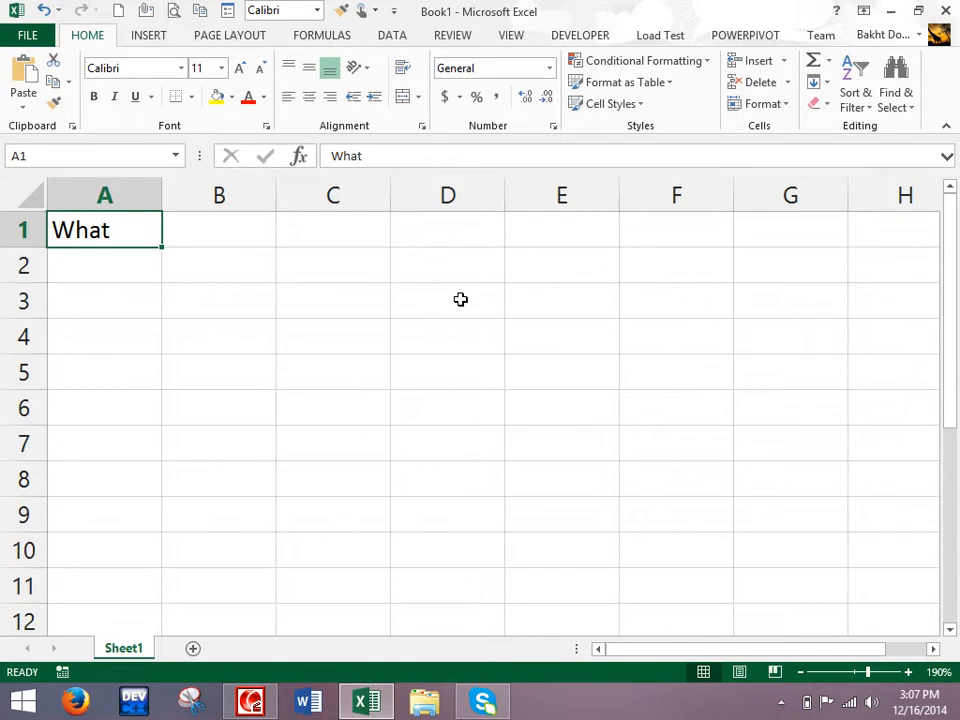
# Step: Enter the title "Excel Calculation:" in cell A1
pyautogui.write('Excel C')
pyautogui.press('BackSpace')
pyautogui.write('C')
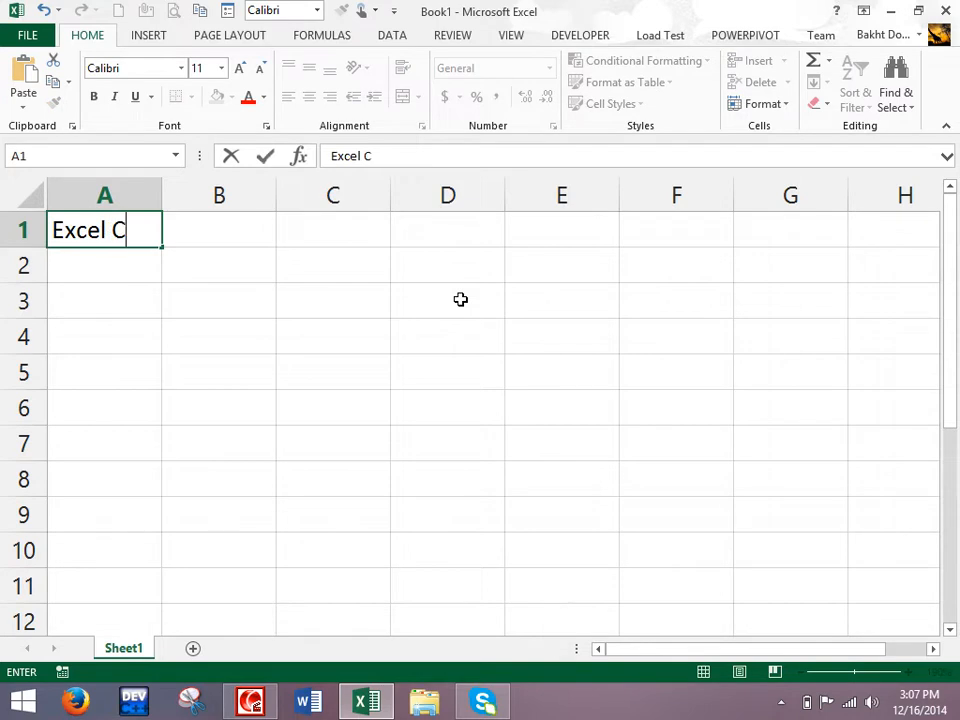
pyautogui.write('alculation')
pyautogui.press('BackSpace')
pyautogui.write('on')
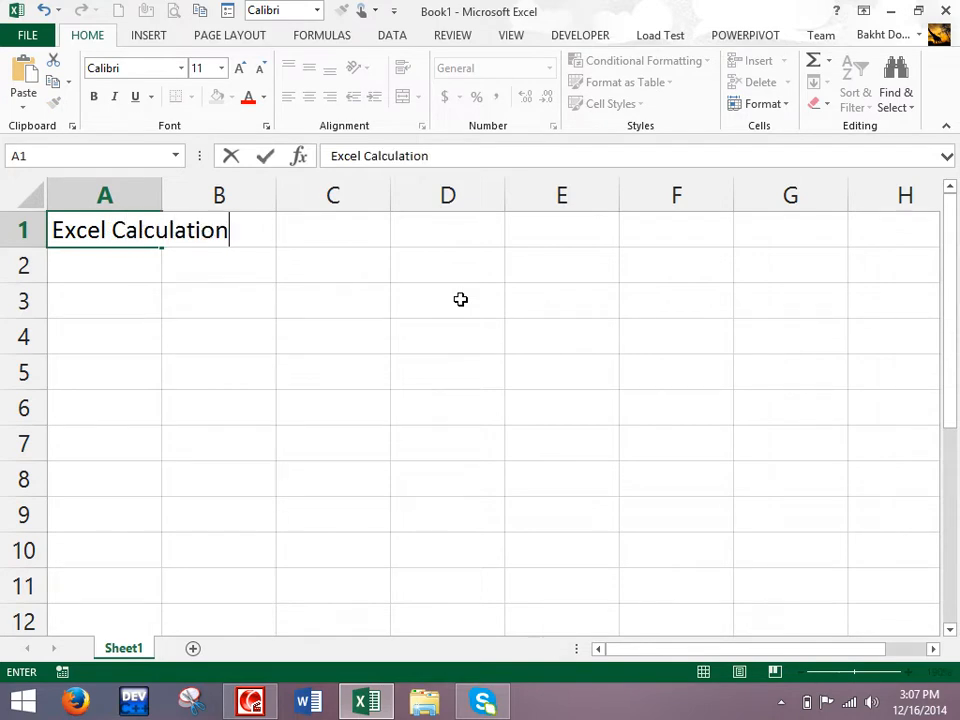
pyautogui.write(':')
pyautogui.press('Return')
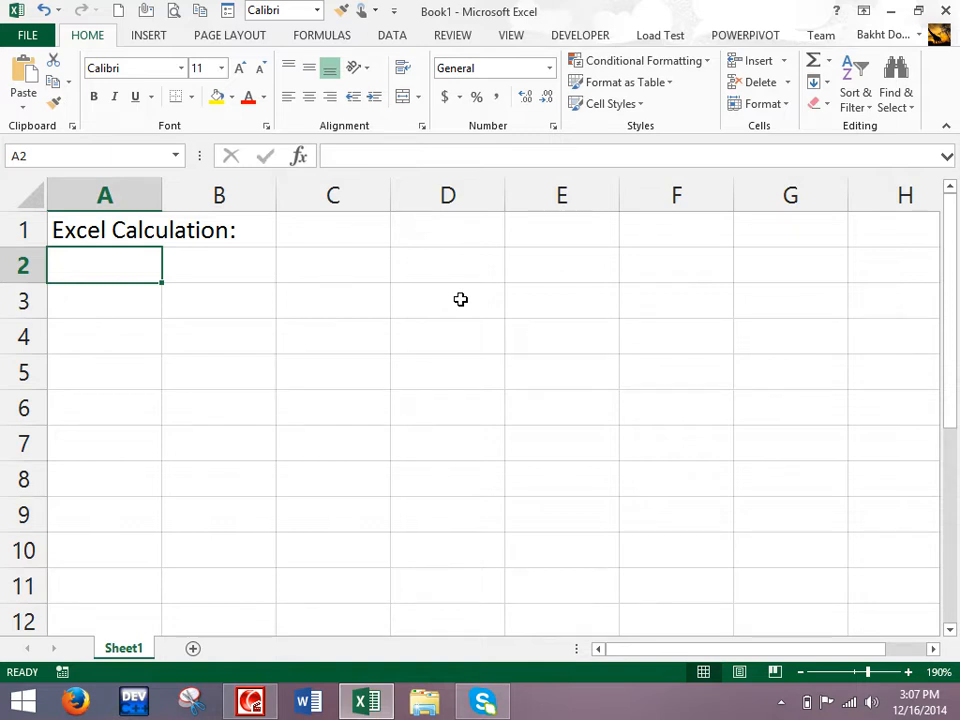
# Step: Enter the sentence "we have two kinds of Calculation in Excel:" in cell A2
pyautogui.write('w3')
pyautogui.press('BackSpace')
pyautogui.write('e have two kinds ')
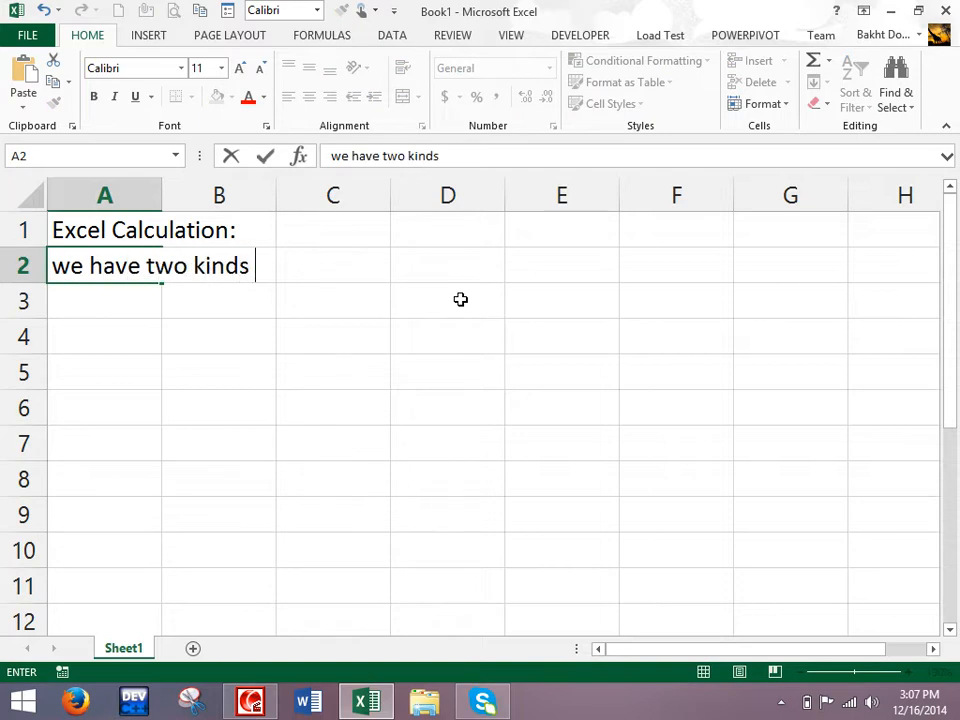
pyautogui.write('of Calculation in Excel:')
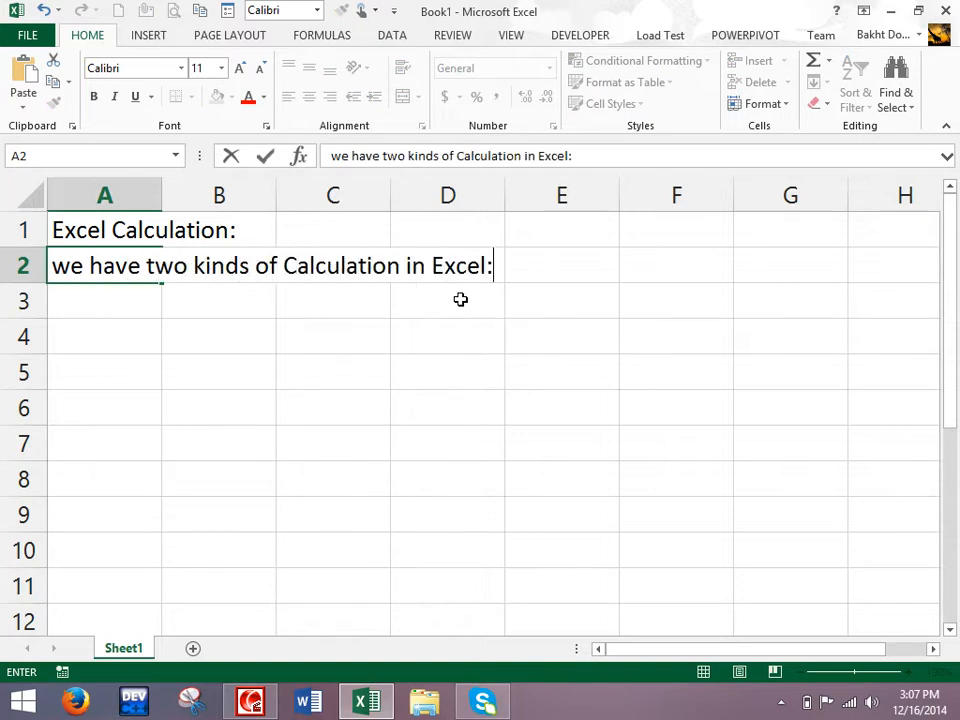
pyautogui.press('Return')
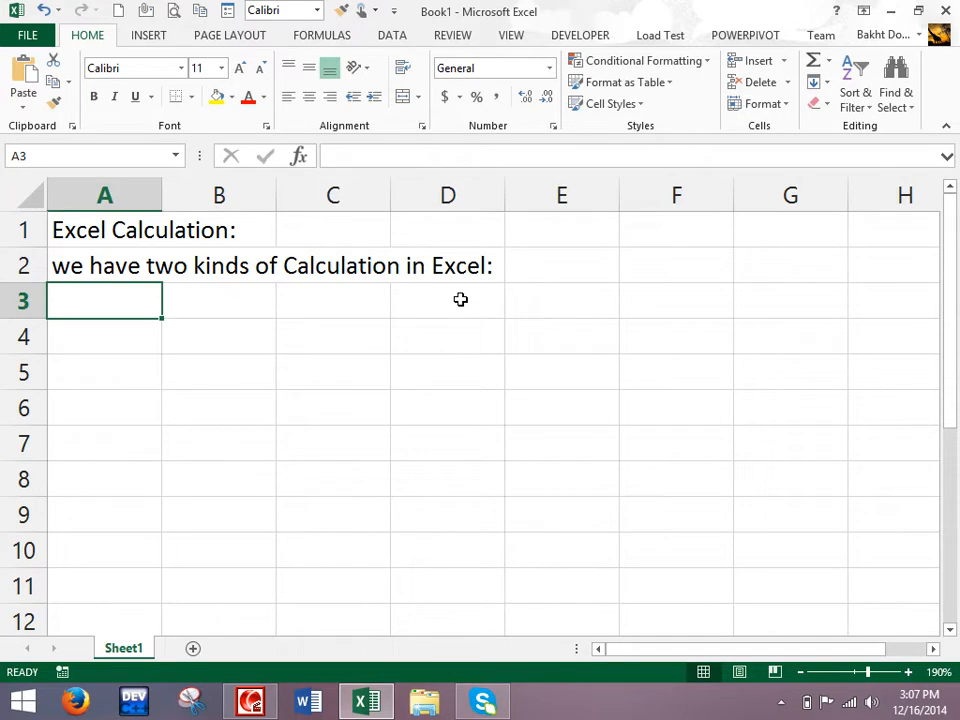
# Step: List "1. Direct Calculation" in cell A3 and "2. Indirect Calculation" in cell A4
pyautogui.write('1. ')
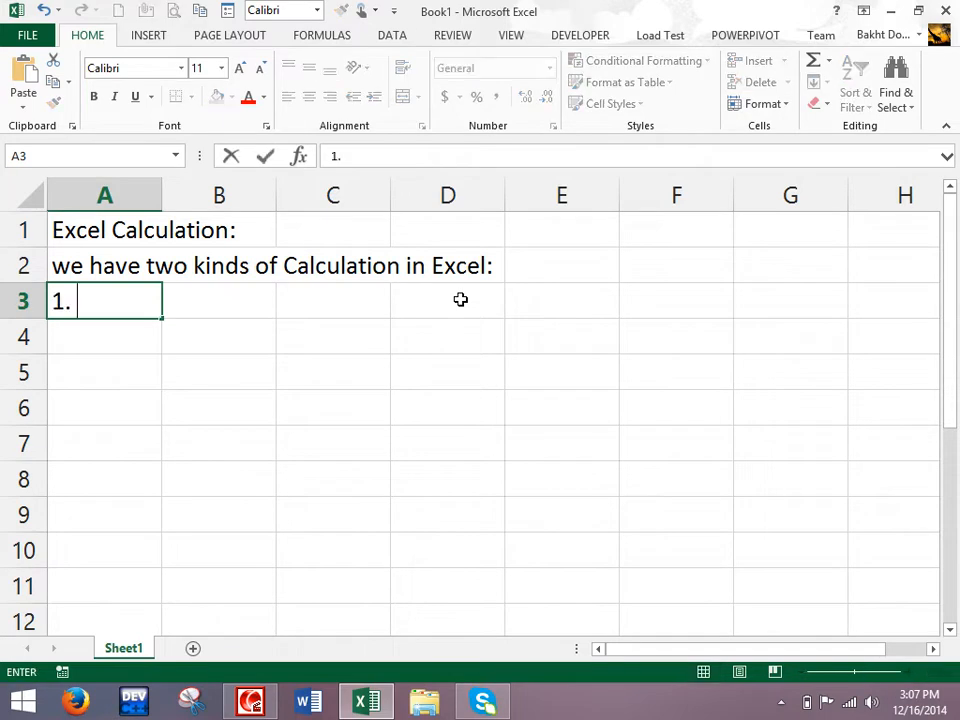
pyautogui.write('Direct Calculation')
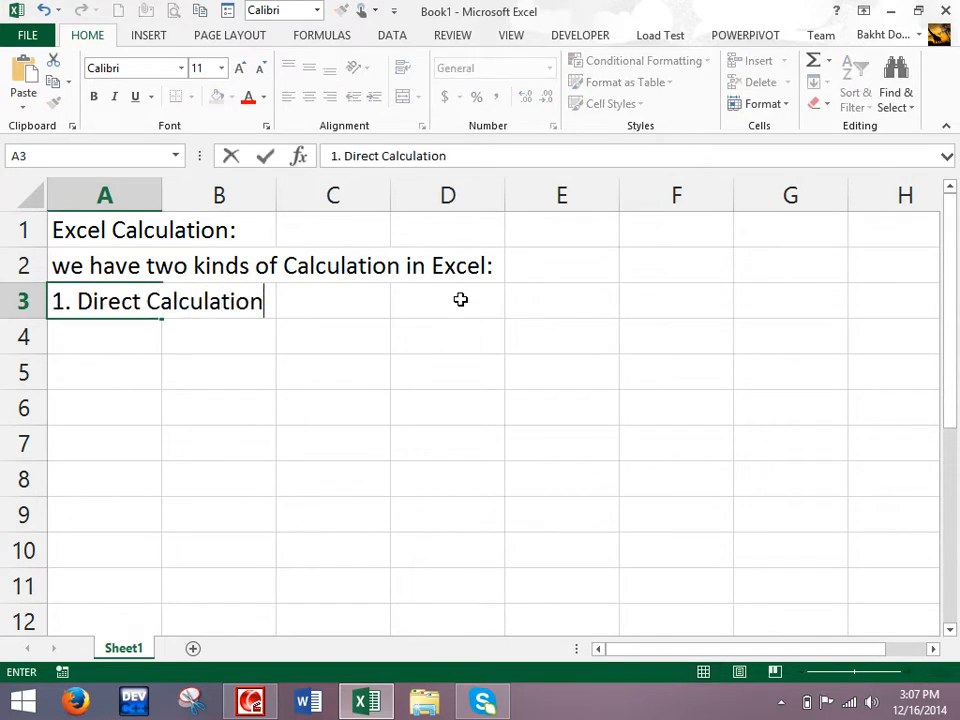
pyautogui.press('Return')
pyautogui.write('2. Indi')
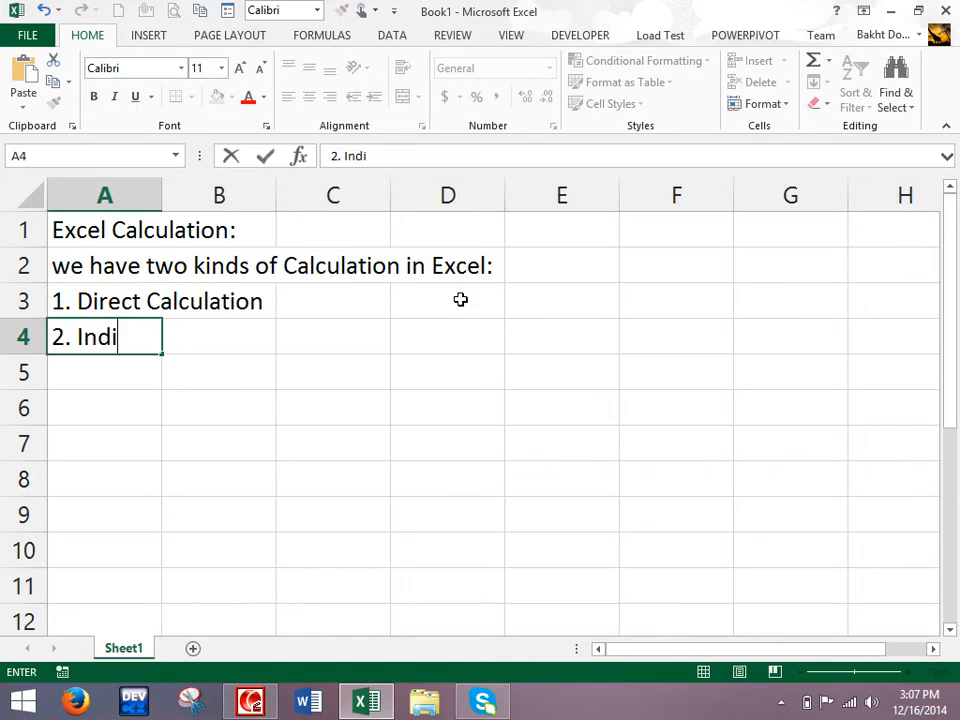
pyautogui.write('rect Calculation')
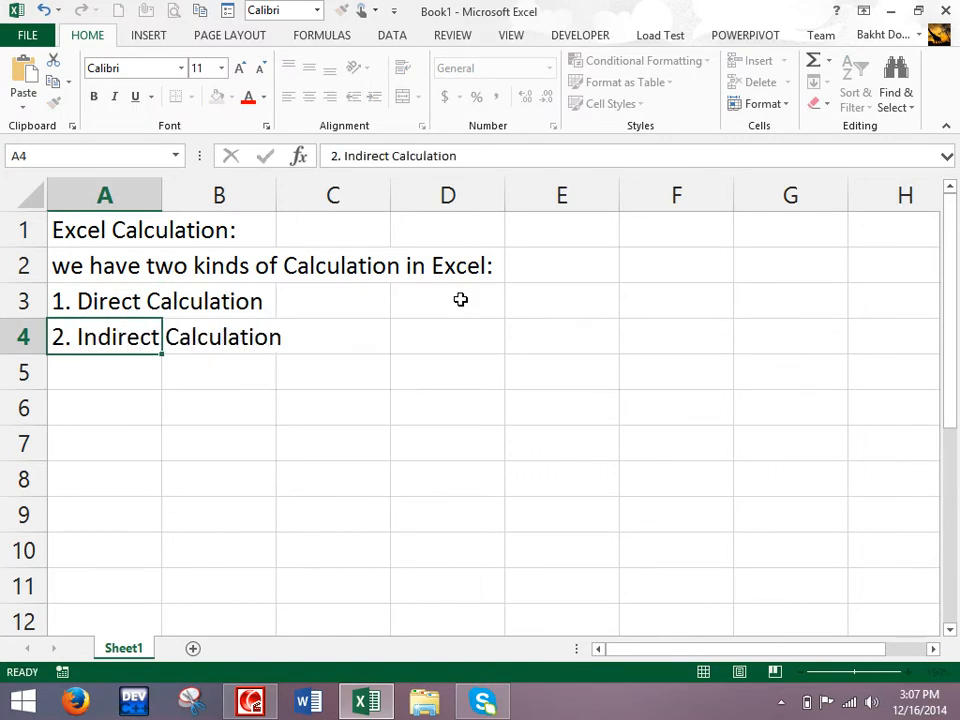
pyautogui.press('Return')
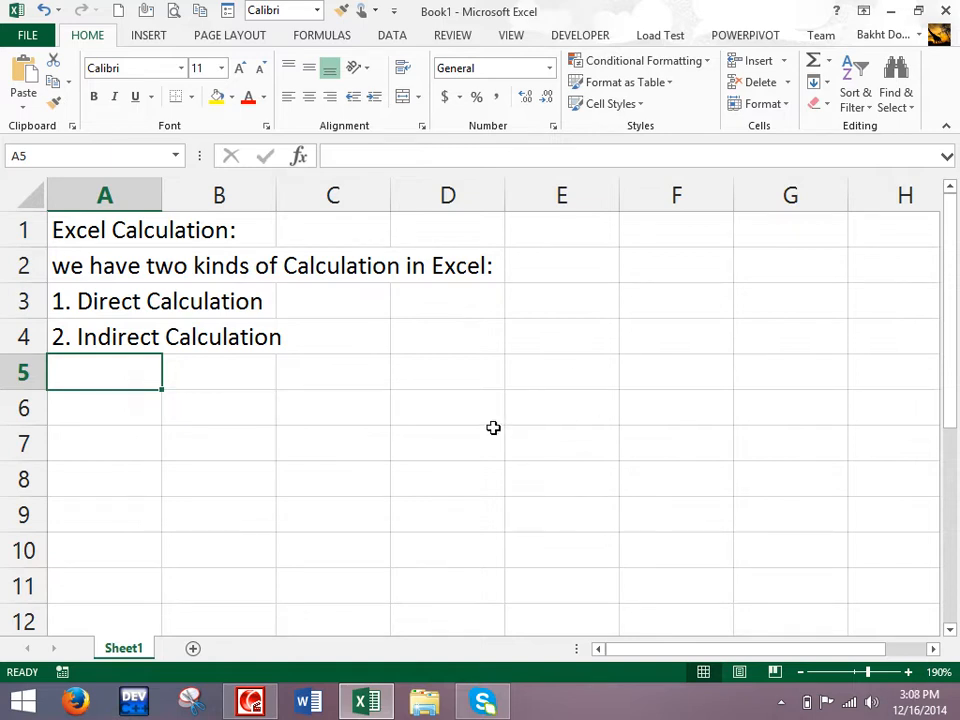
# Step: Calculate the sum of two direct values in cell D5 with the formula =200+200
pyautogui.click(467, 381)
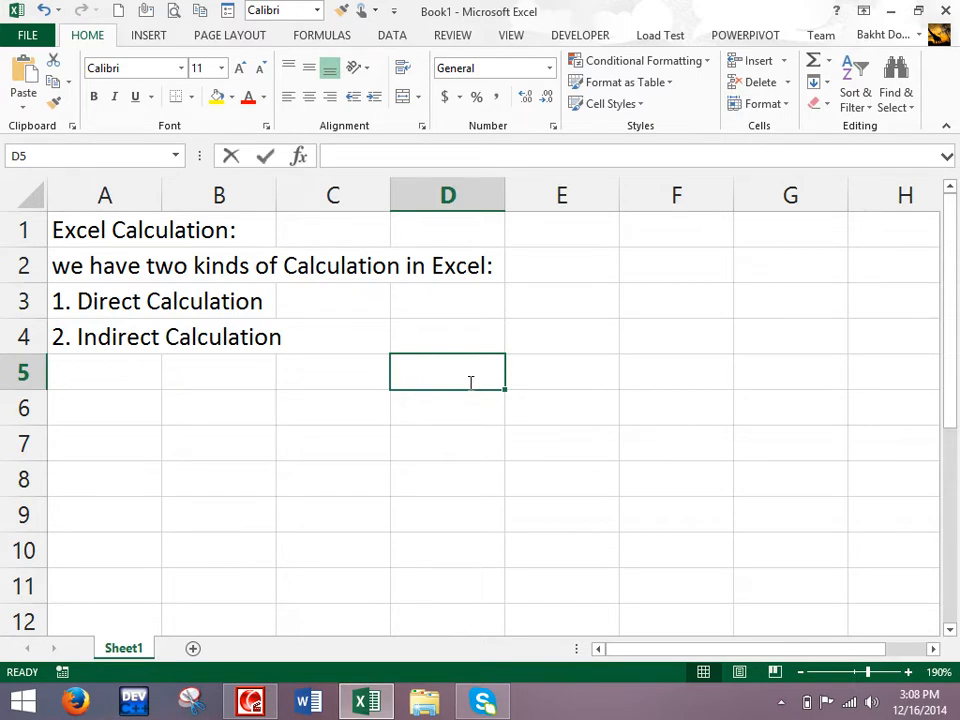
pyautogui.write('=')
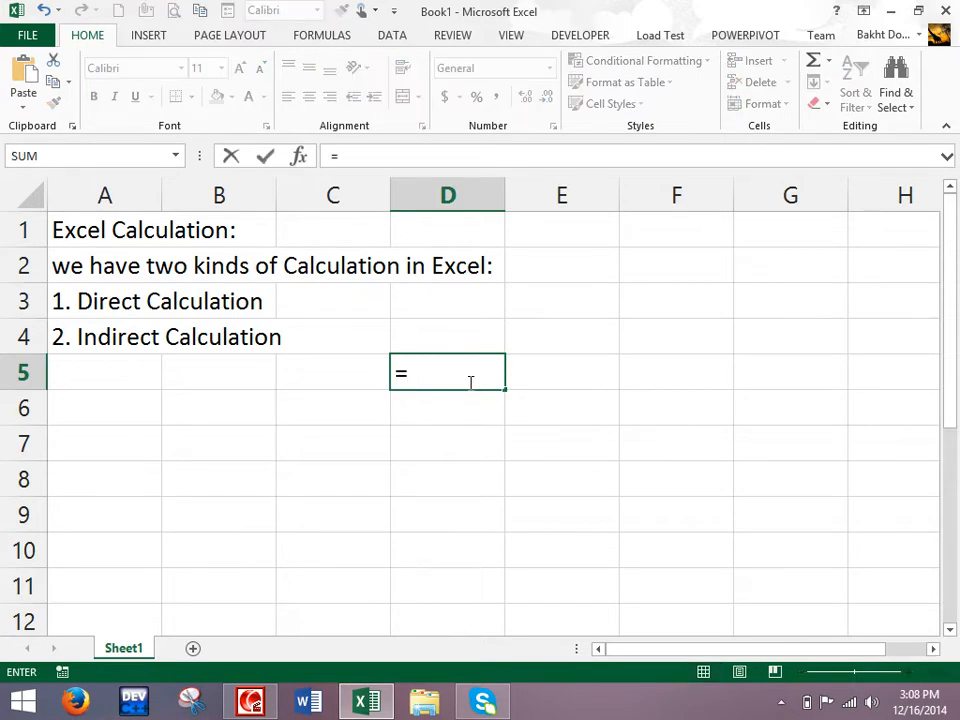
pyautogui.write('200+')
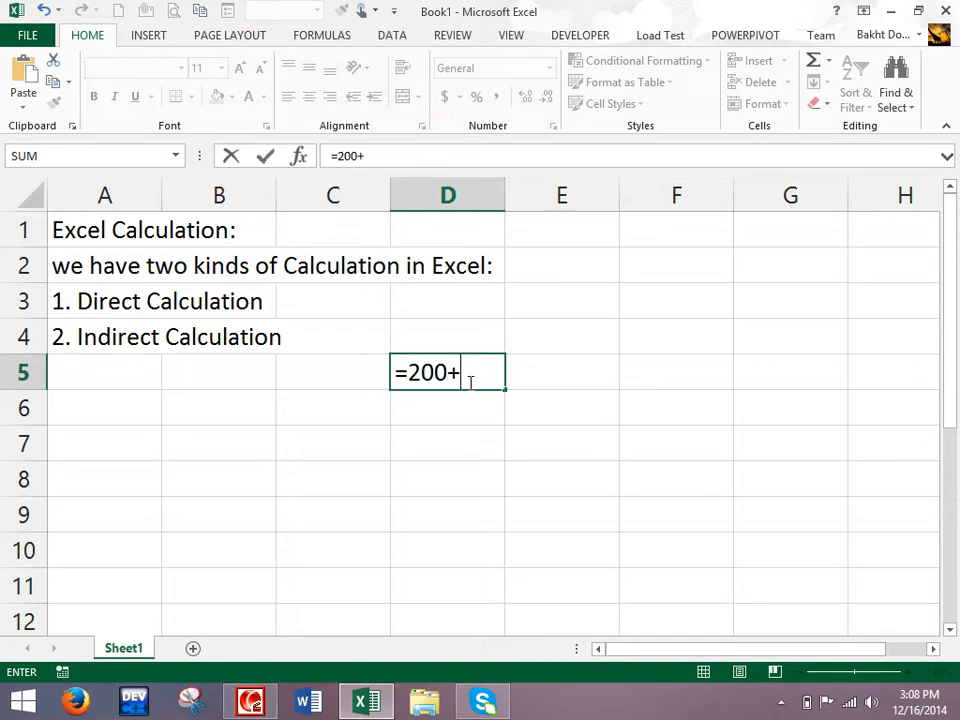
pyautogui.write('200')
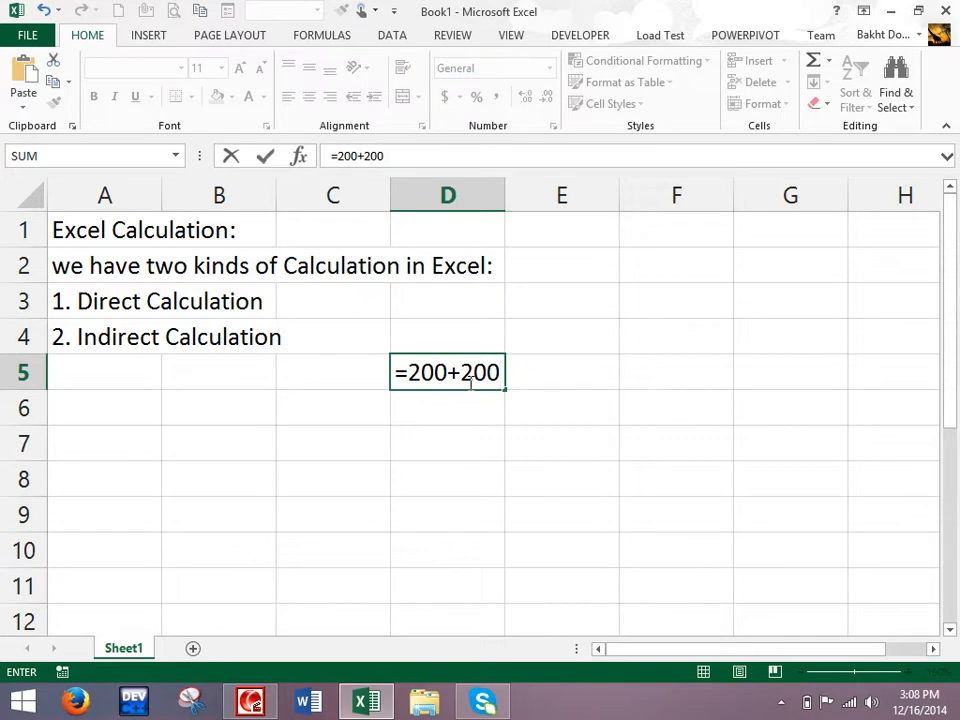
pyautogui.press('Up')
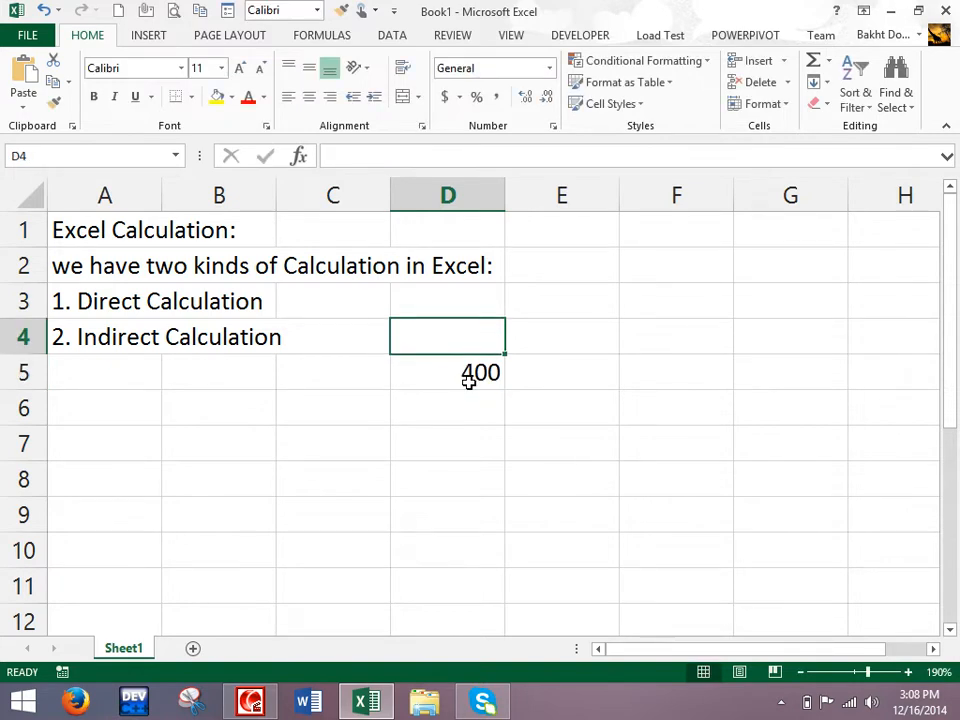
# Step: Replace the content of cell D5 with =900+900 stored as literal text
pyautogui.click(469, 381)
pyautogui.write("'=900+900")
pyautogui.press('Return')
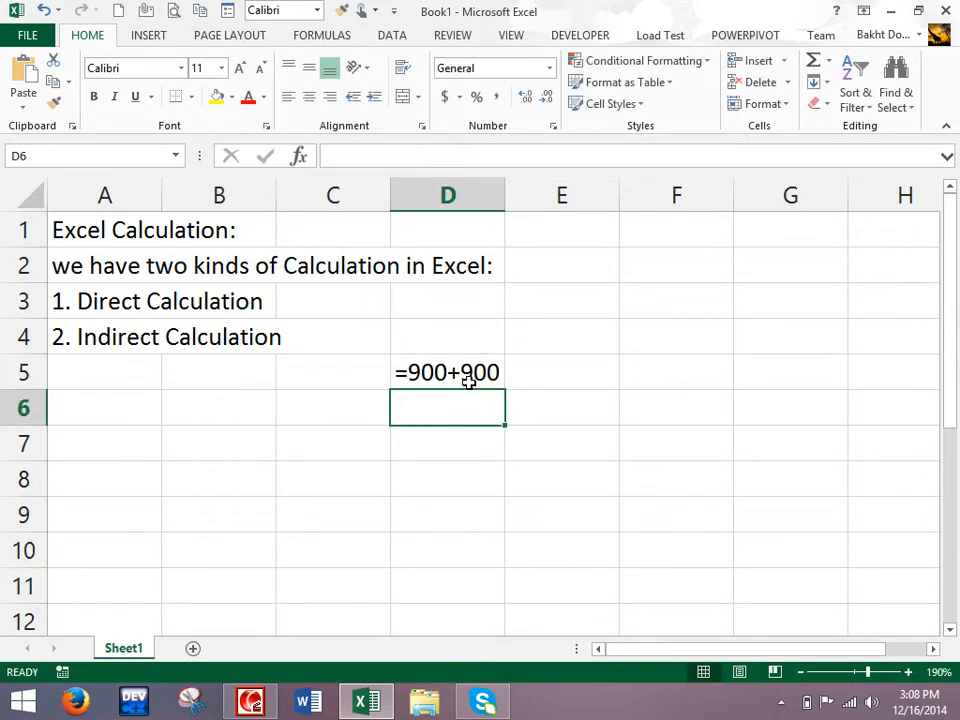
# Step: Enter the heading "Direct Caluclation Example" in cell D4, above the sample formula text
pyautogui.click(465, 326)
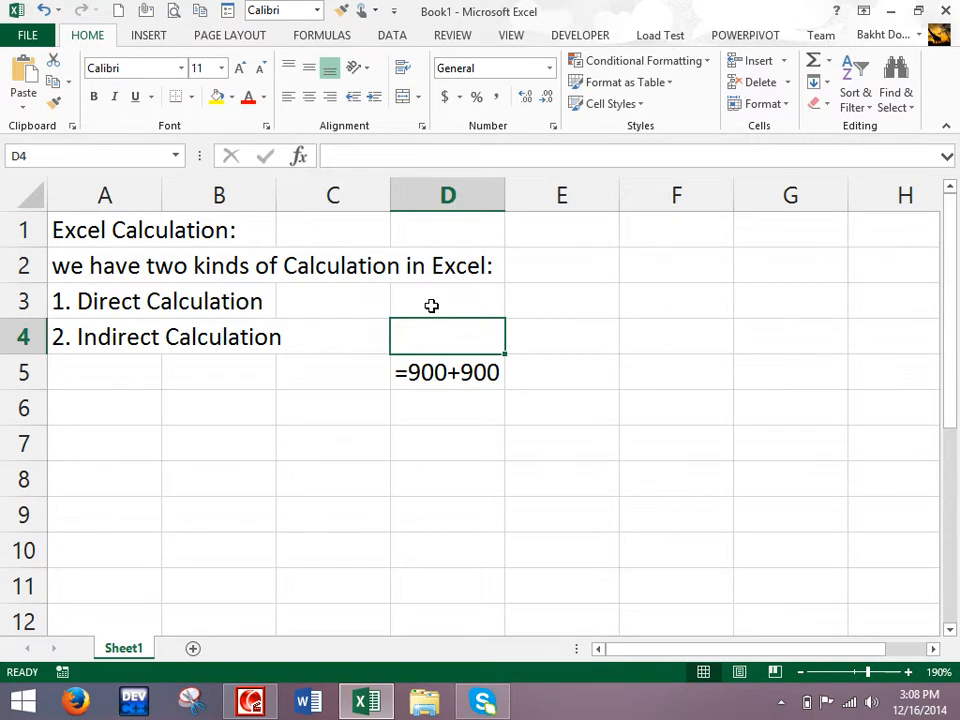
pyautogui.write('Direct Caluclation')
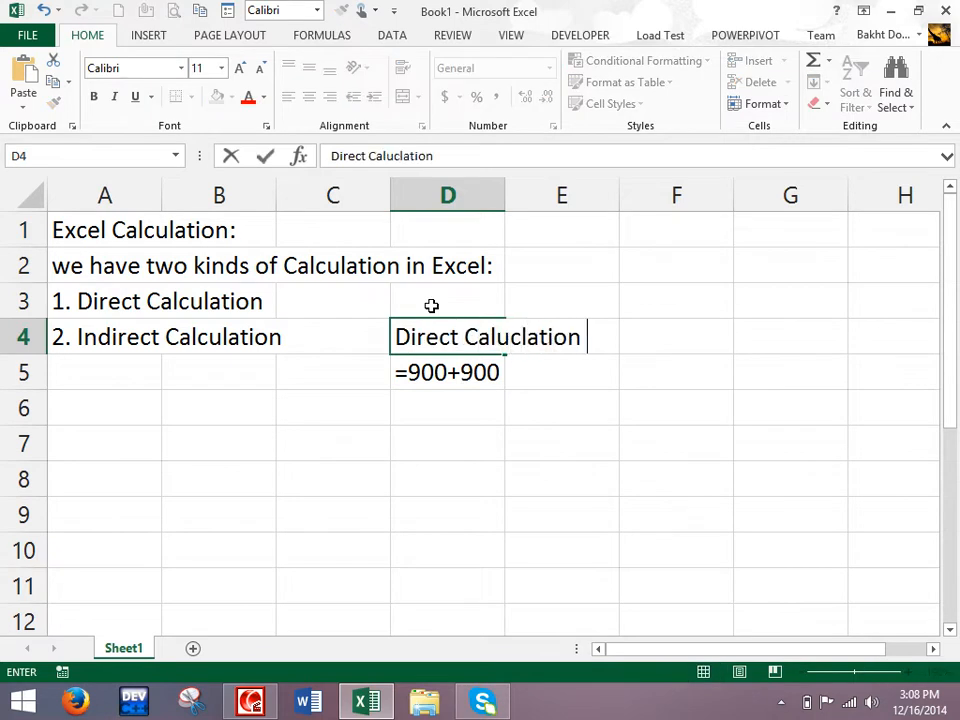
pyautogui.write(' Example')
pyautogui.press('Return')
pyautogui.press('Return')
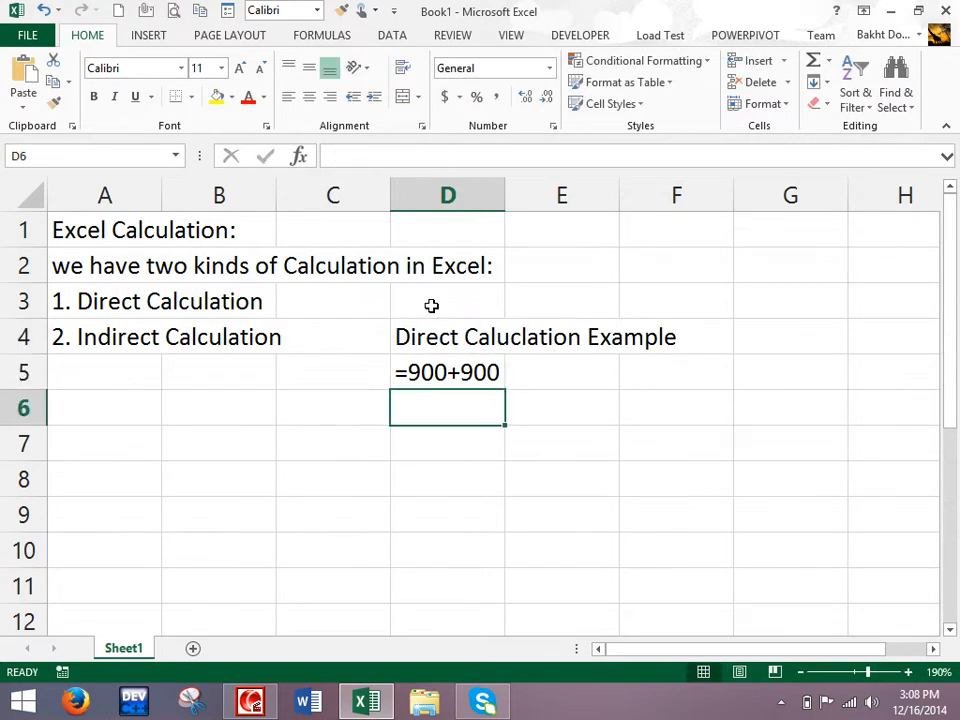
# Step: Enter the heading "Indirect Calculation:" in cell D7
pyautogui.press('Return')
pyautogui.write('Indire')
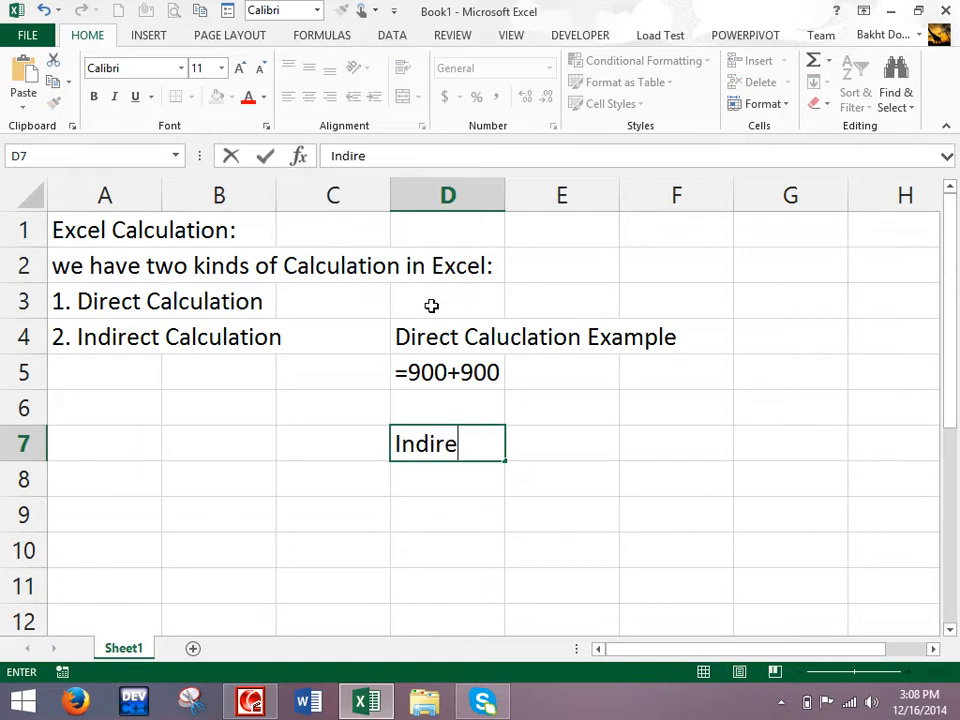
pyautogui.write('ct Calculation:')
pyautogui.press('Return')
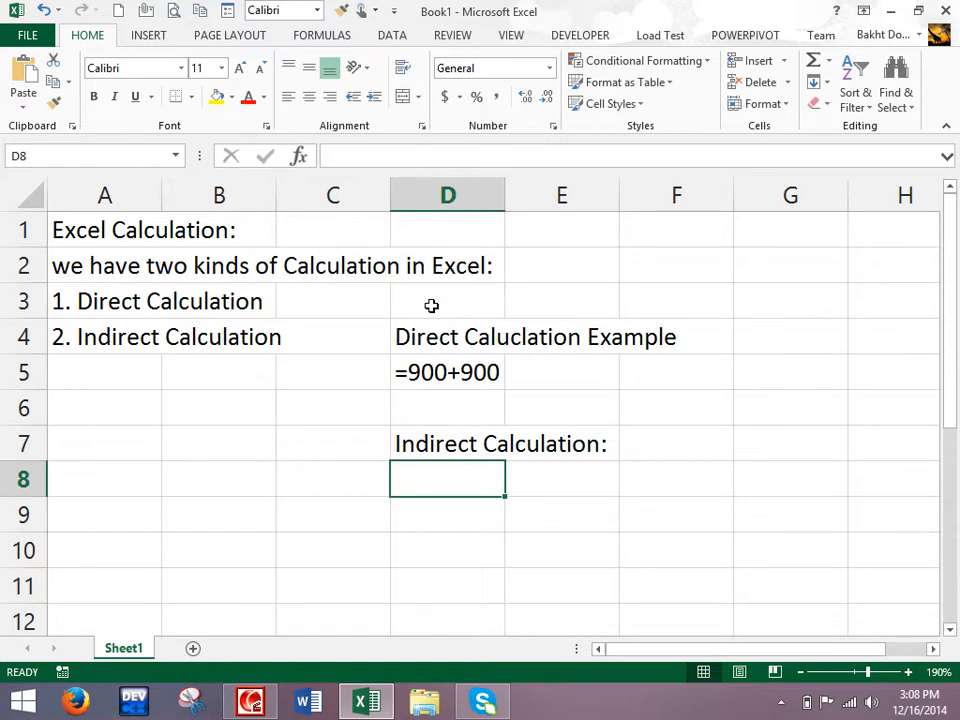
# Step: Enter the explanation "In indirect calculation we use cell references" in cell D8 and "instead of direct values." in D9
pyautogui.write('In indi')
pyautogui.write('rect calculation w')
pyautogui.write('e use cell re')
pyautogui.write('fere')
pyautogui.press('BackSpace')
pyautogui.write('erences')
pyautogui.press('Return')
pyautogui.write('instead of')
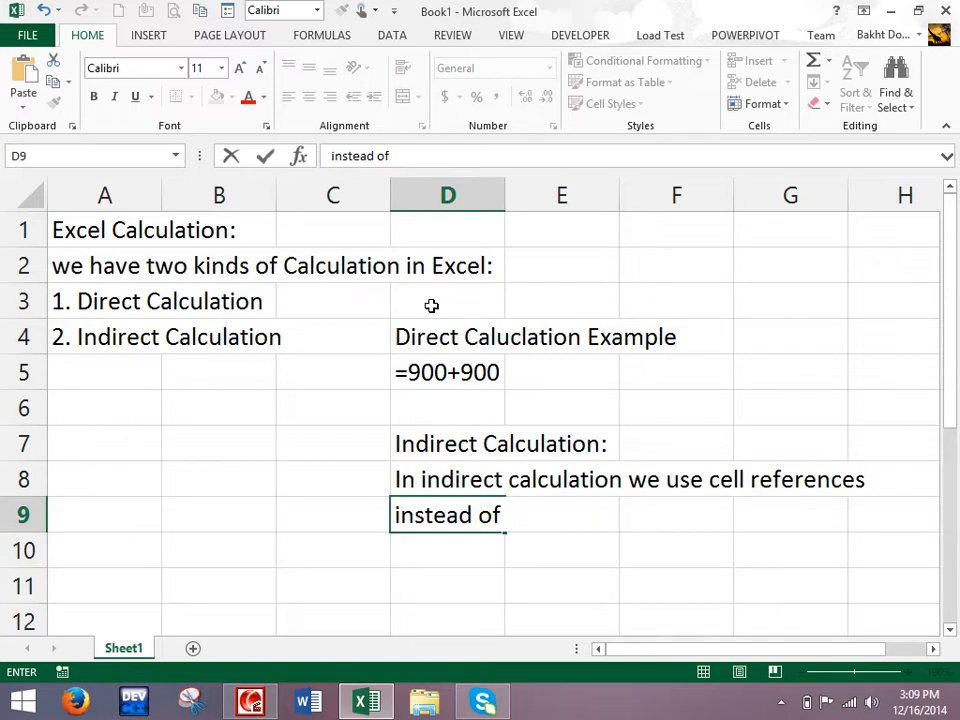
pyautogui.write('direct values.')
pyautogui.press('Return')
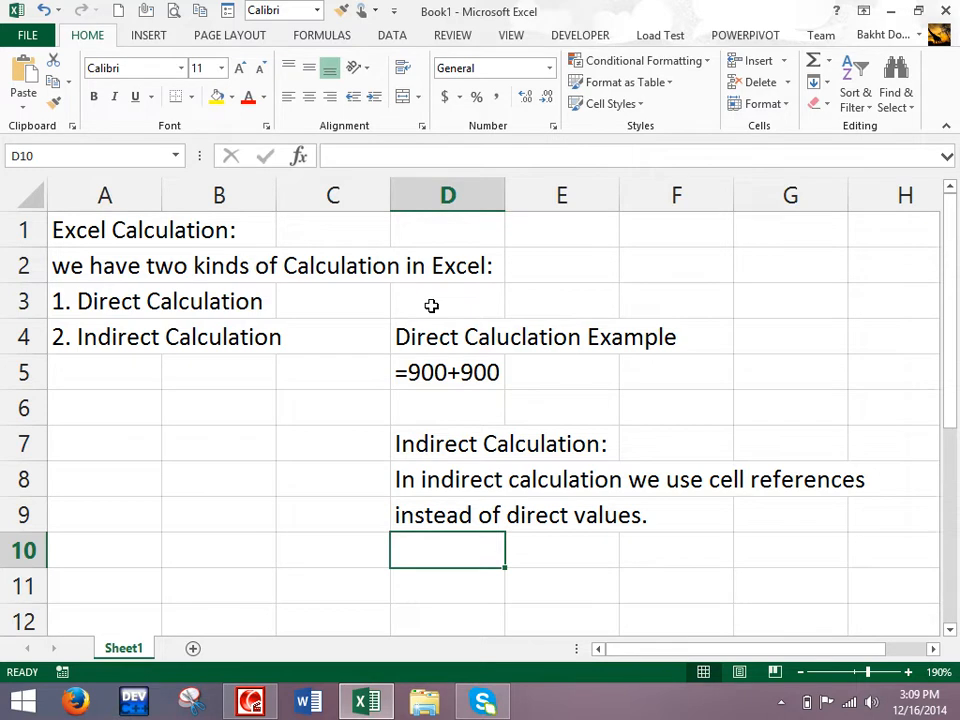
# Step: Add the column headers Salary, Bonus and Total in cells C10, D10 and E10
pyautogui.press('Left')
pyautogui.moveTo(953, 300); pyautogui.dragTo(953, 320)
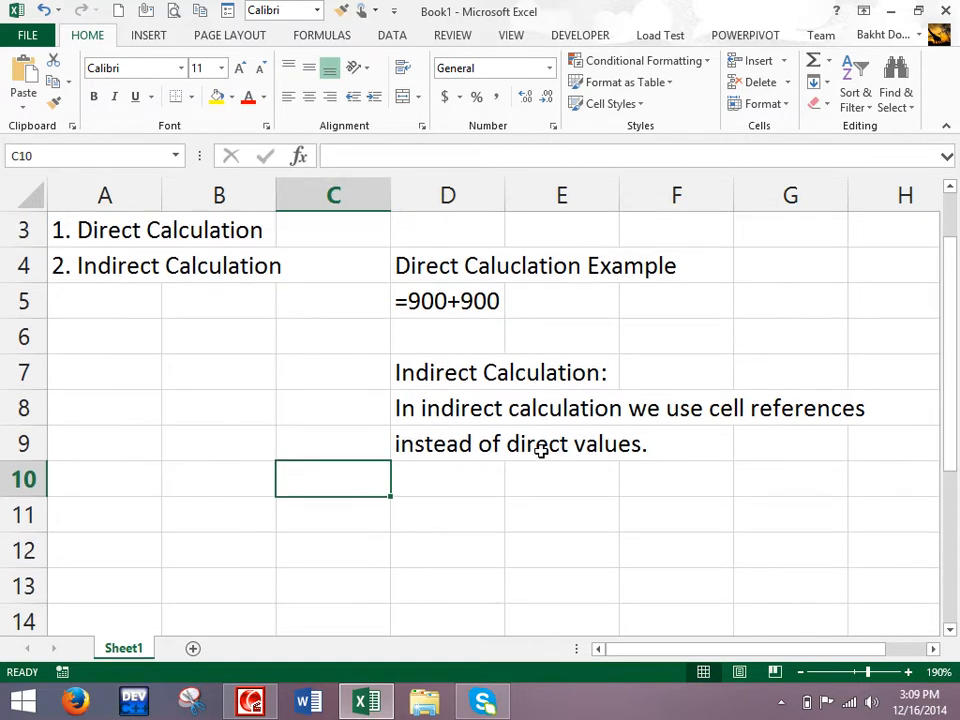
pyautogui.write('Salary')
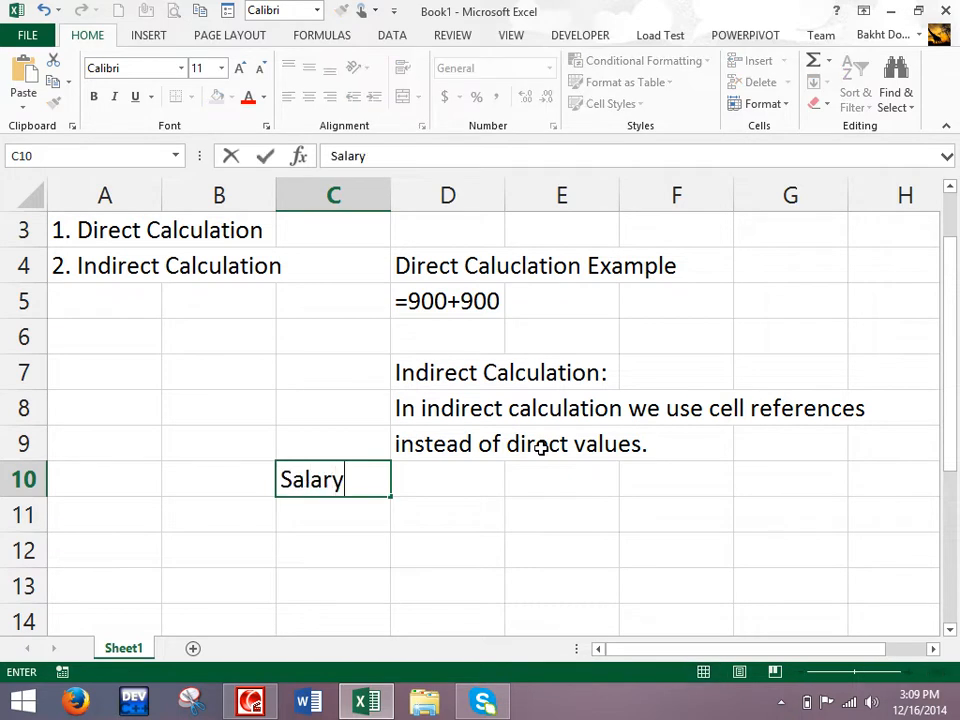
pyautogui.press('Tab')
pyautogui.write('BOnus')
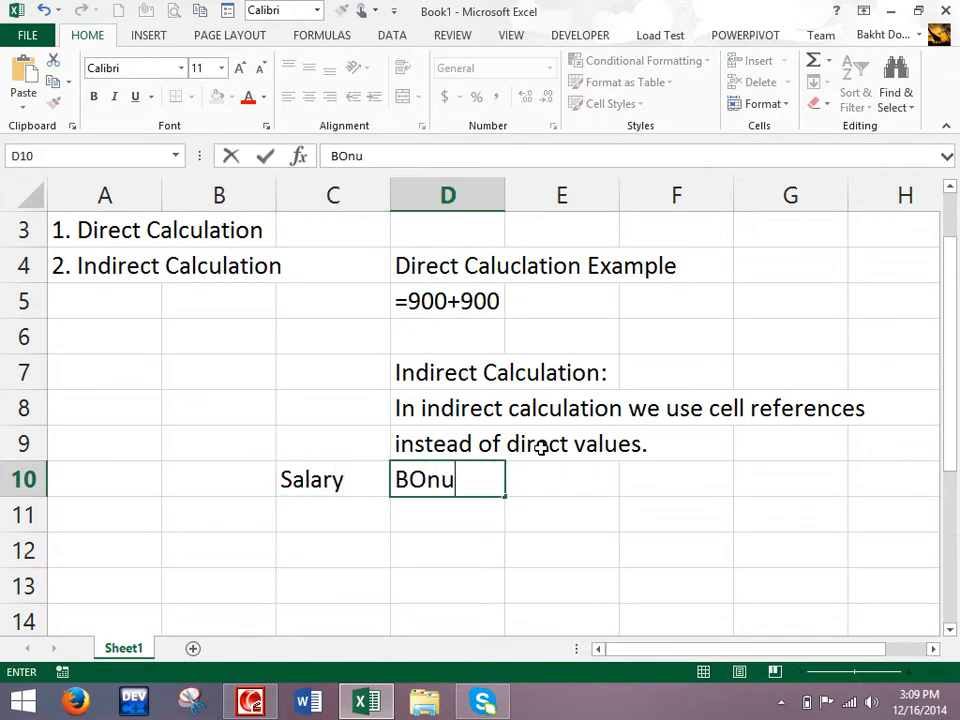
pyautogui.press('Tab')
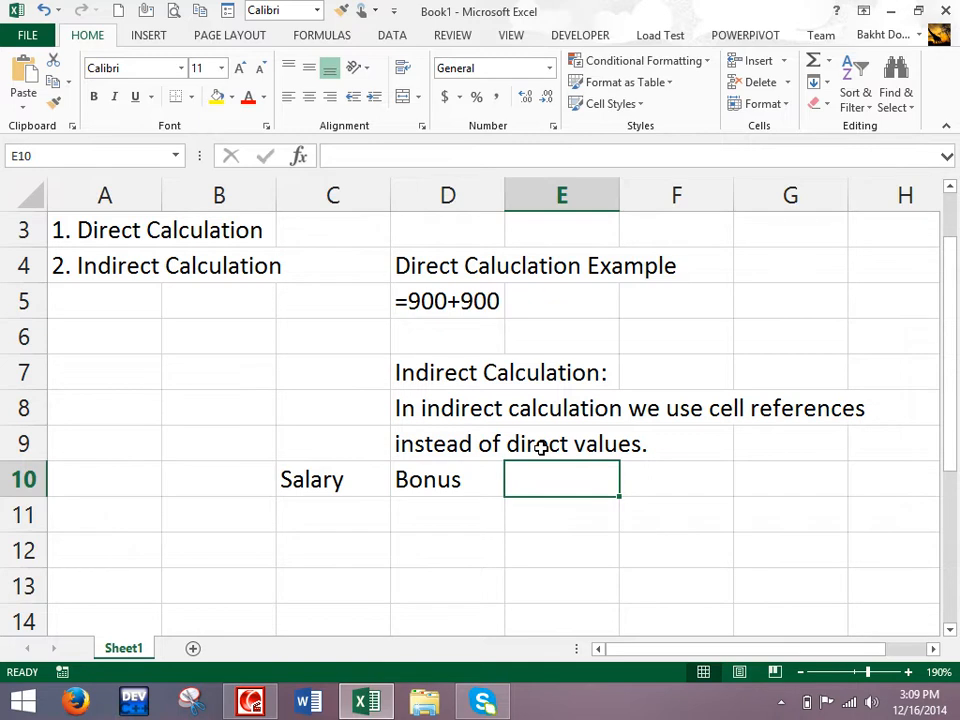
pyautogui.write('Total')
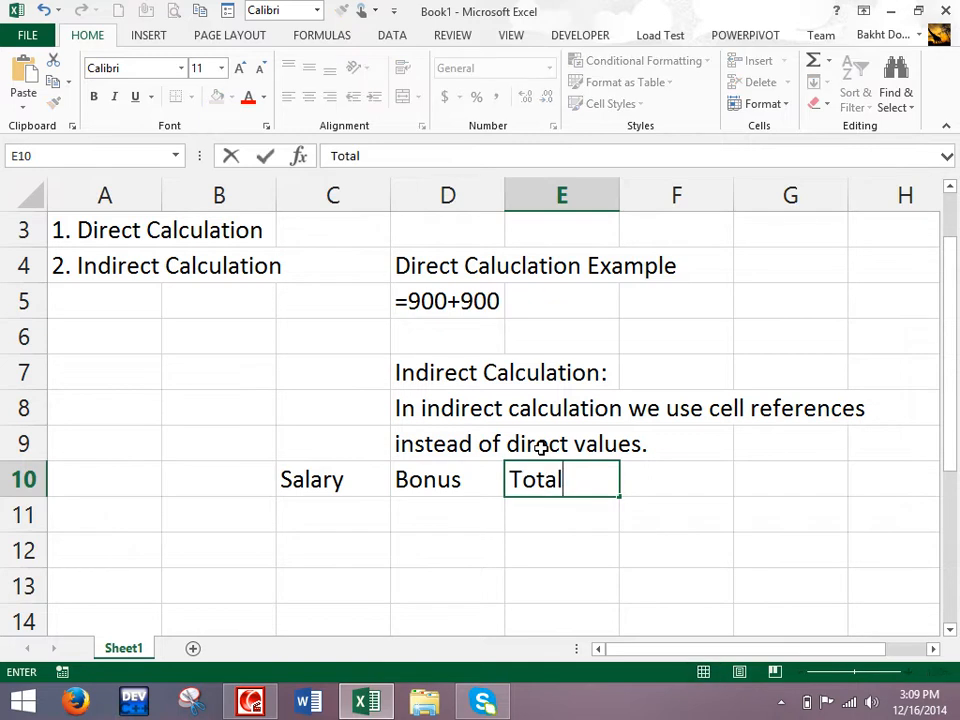
pyautogui.click(341, 516)
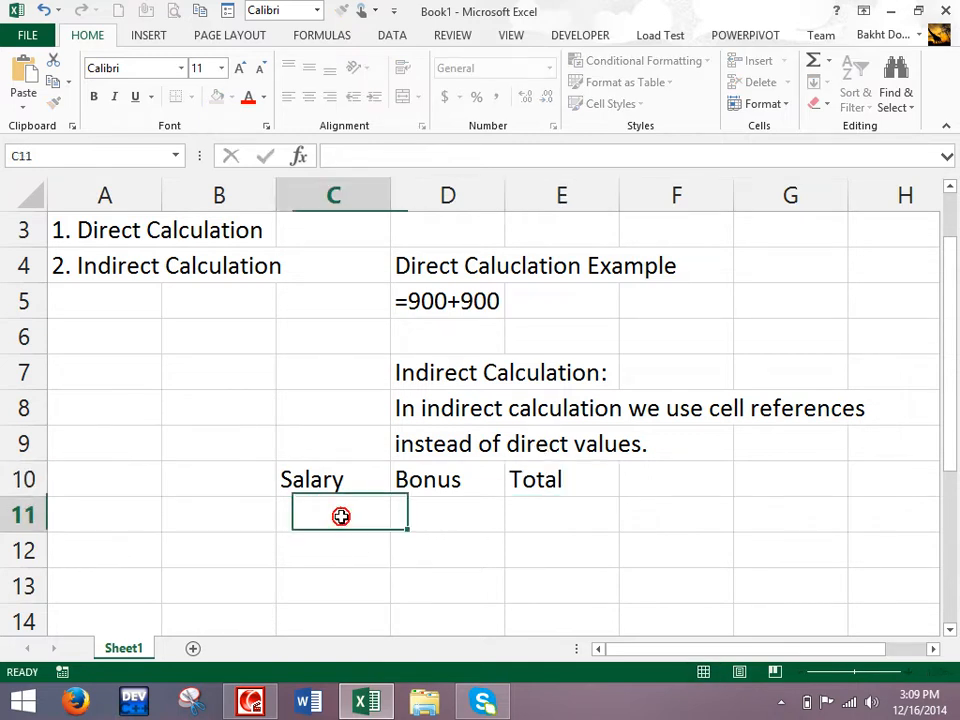
pyautogui.click(428, 506)
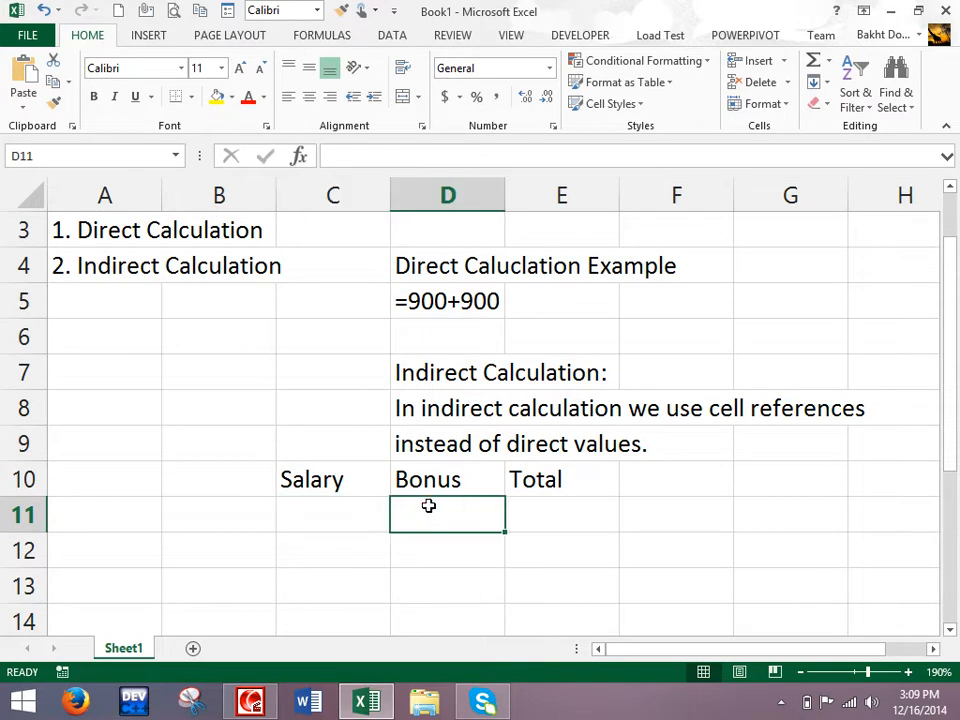
pyautogui.click(574, 510)
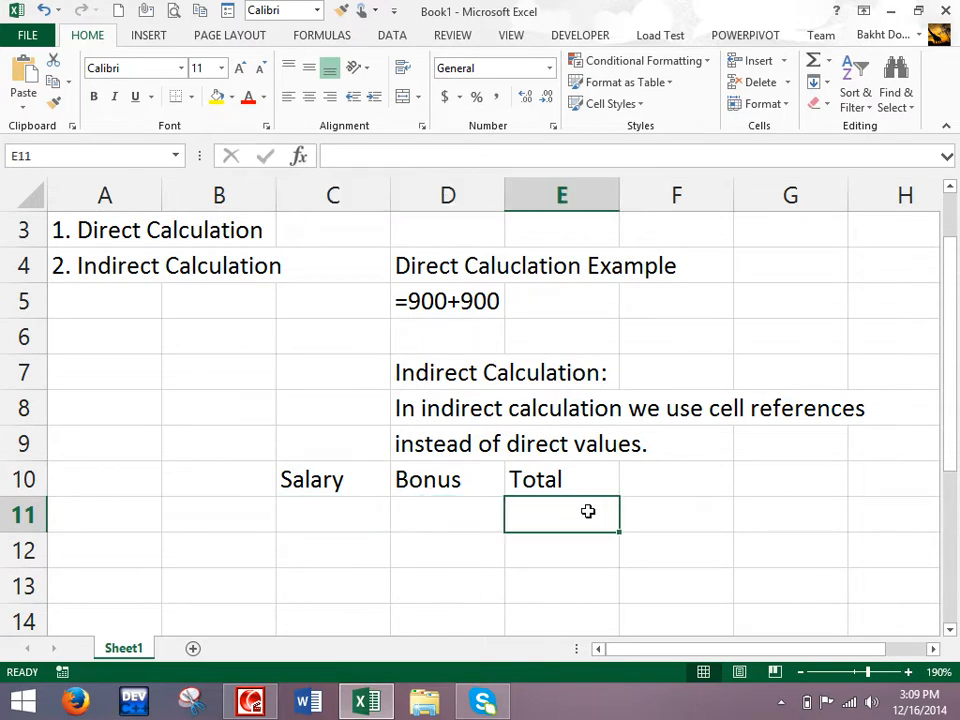
# Step: Enter the formula =C11+D11 in cell E11 under Total, picking the Salary and Bonus cells as references
pyautogui.write('=')
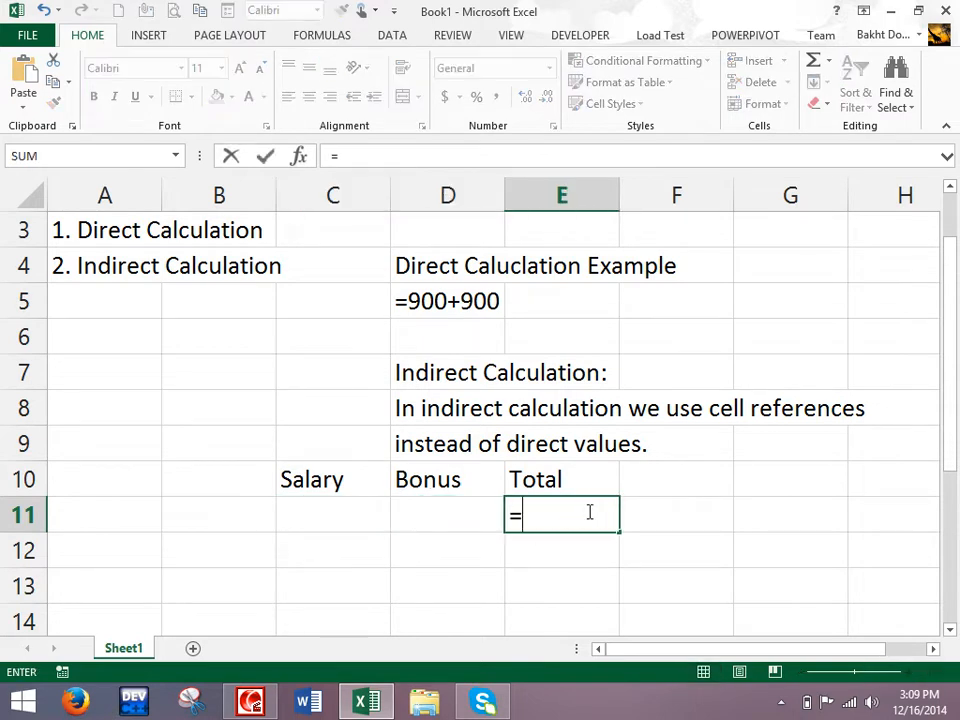
pyautogui.click(349, 503)
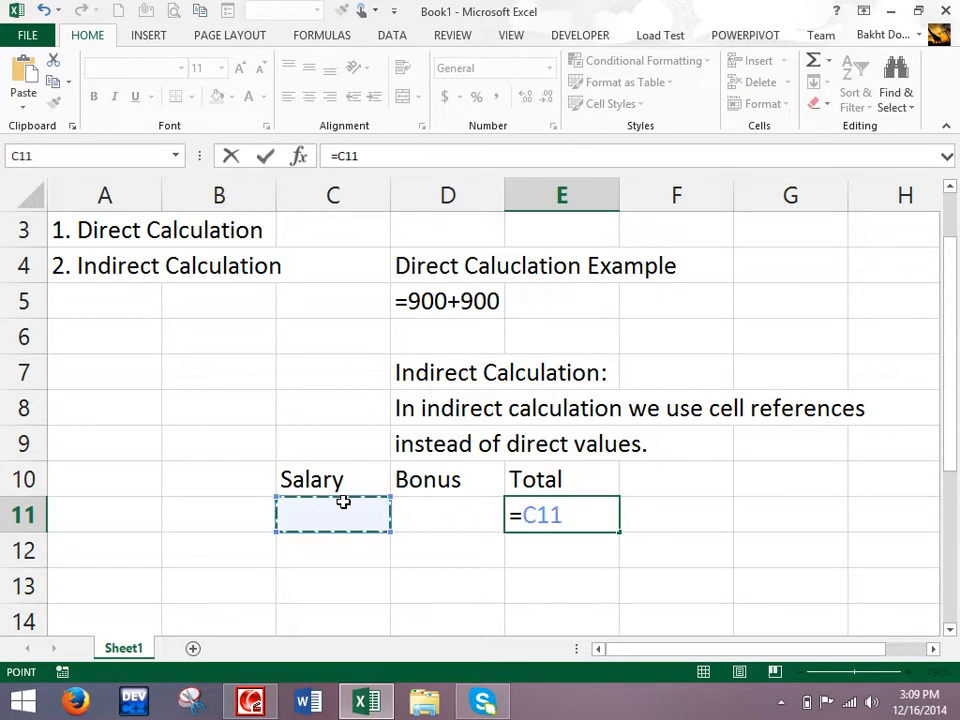
pyautogui.write('+')
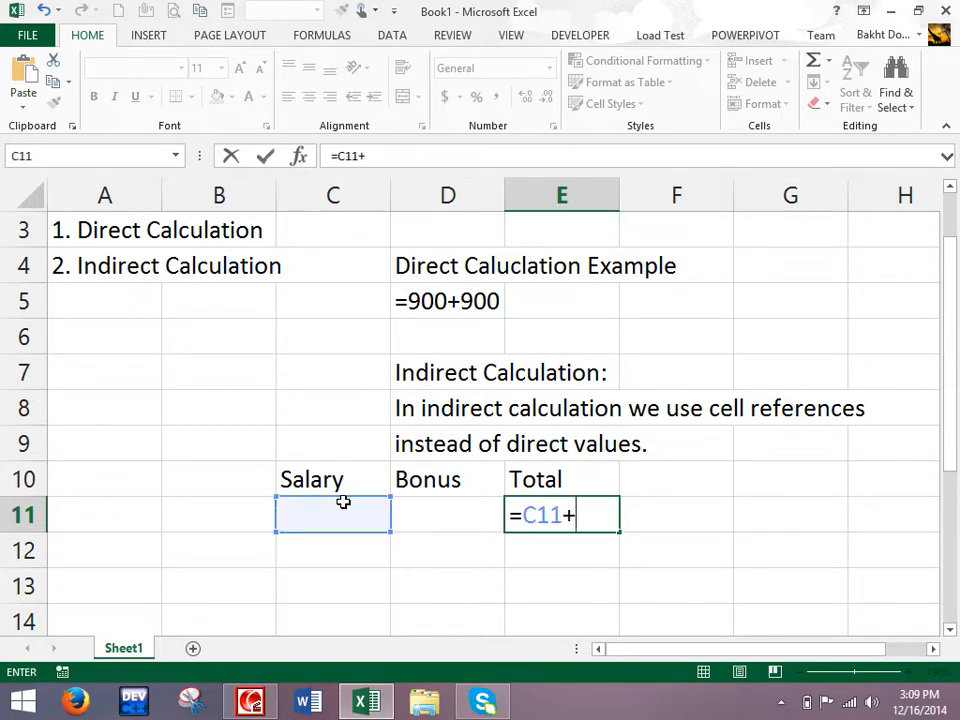
pyautogui.click(430, 522)
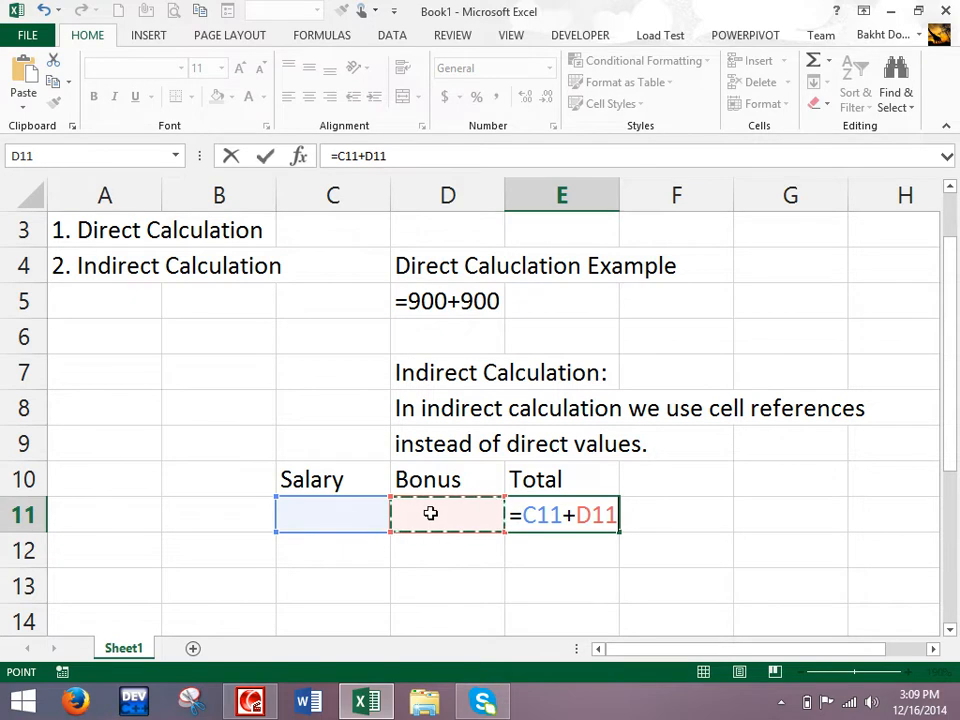
pyautogui.press('Return')
pyautogui.click(583, 514)
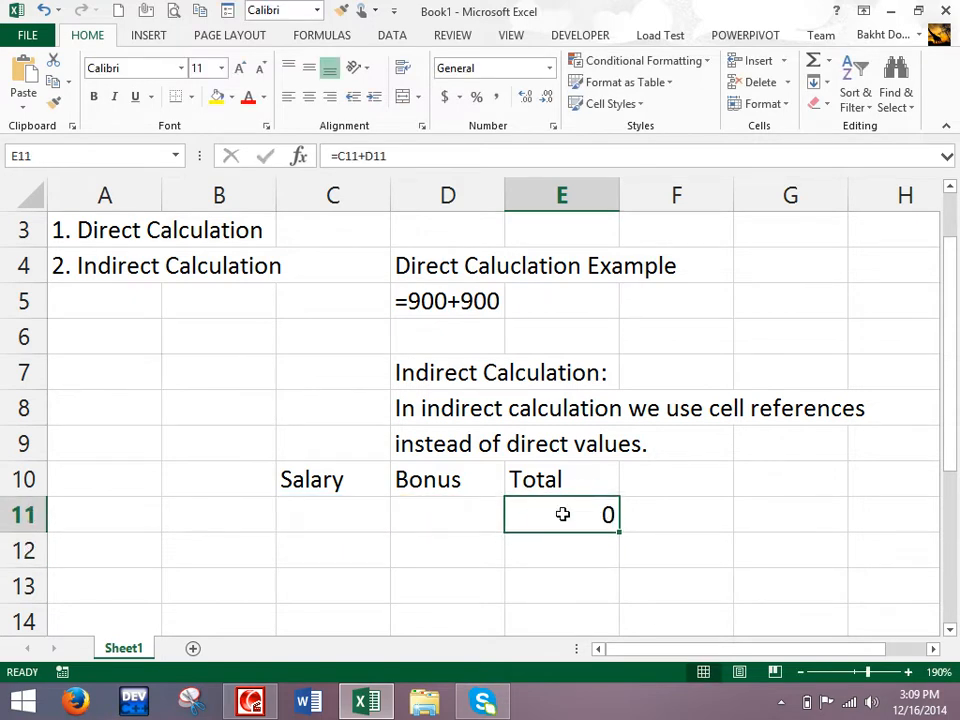
# Step: Enter 100 as the Salary in C11 and 200 as the Bonus in D11
pyautogui.click(304, 507)
pyautogui.write('100')
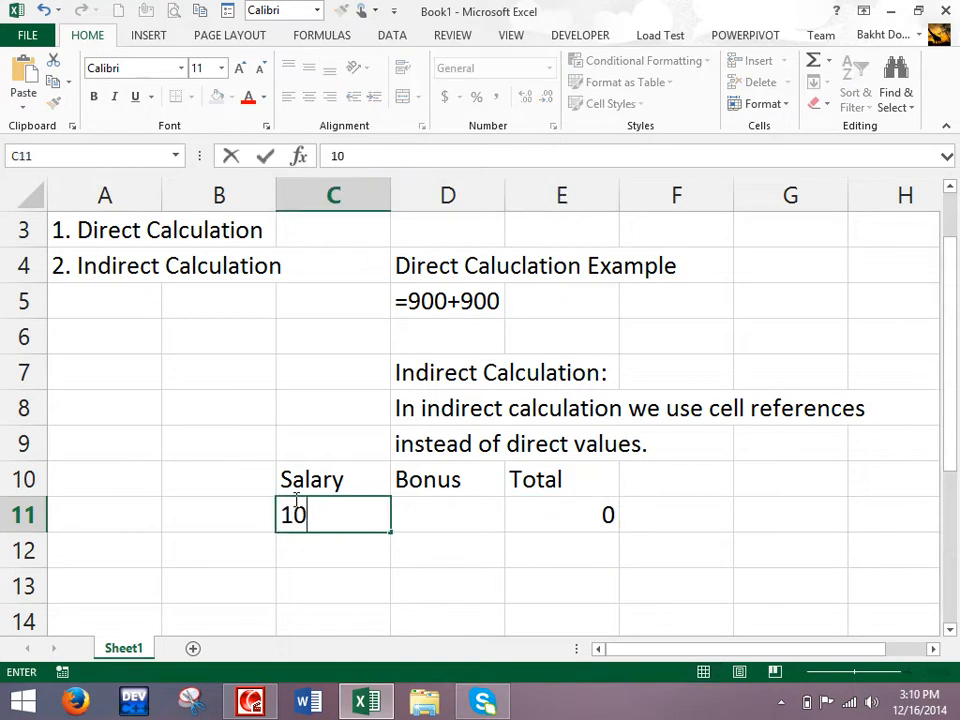
pyautogui.press('Tab')
pyautogui.write('200')
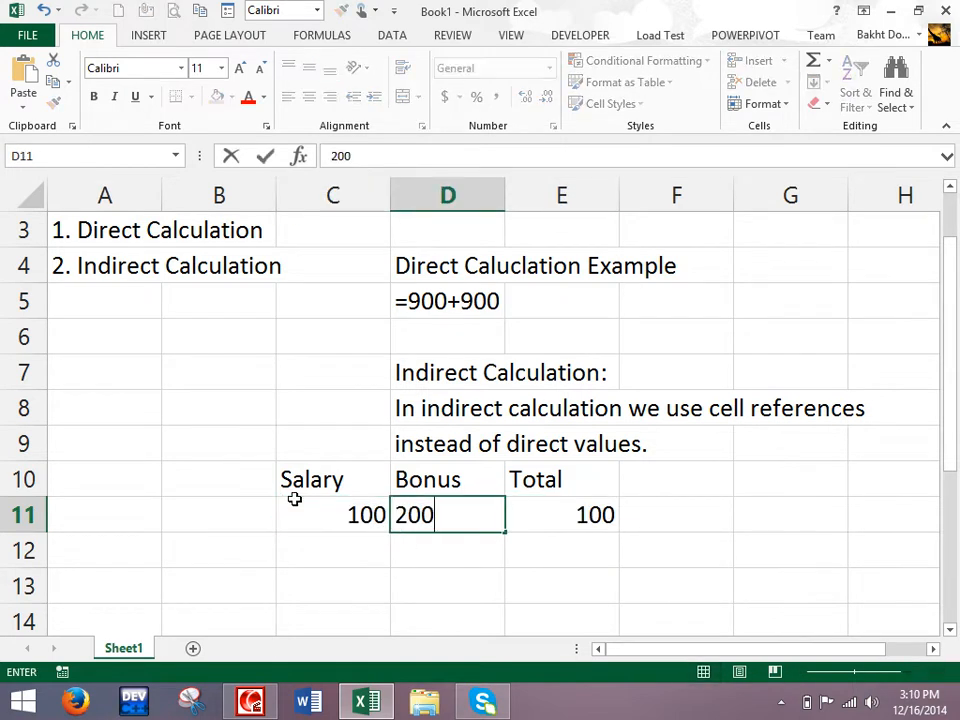
pyautogui.press('Tab')
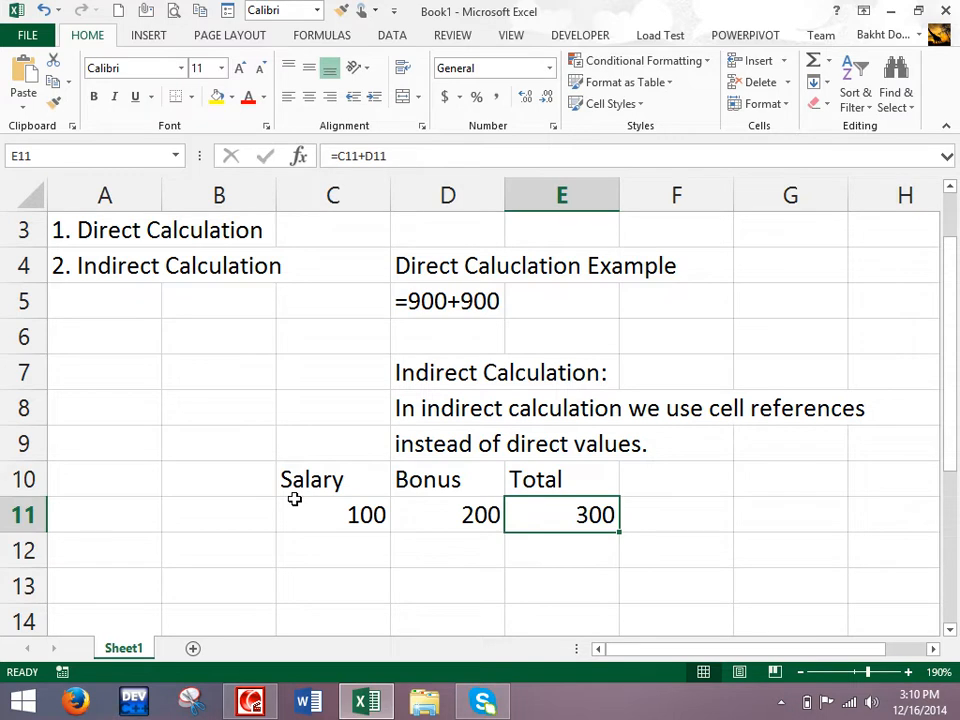
# Step: Review the cell references in the E11 Total formula and fill it down through E15
pyautogui.doubleClick(567, 515)
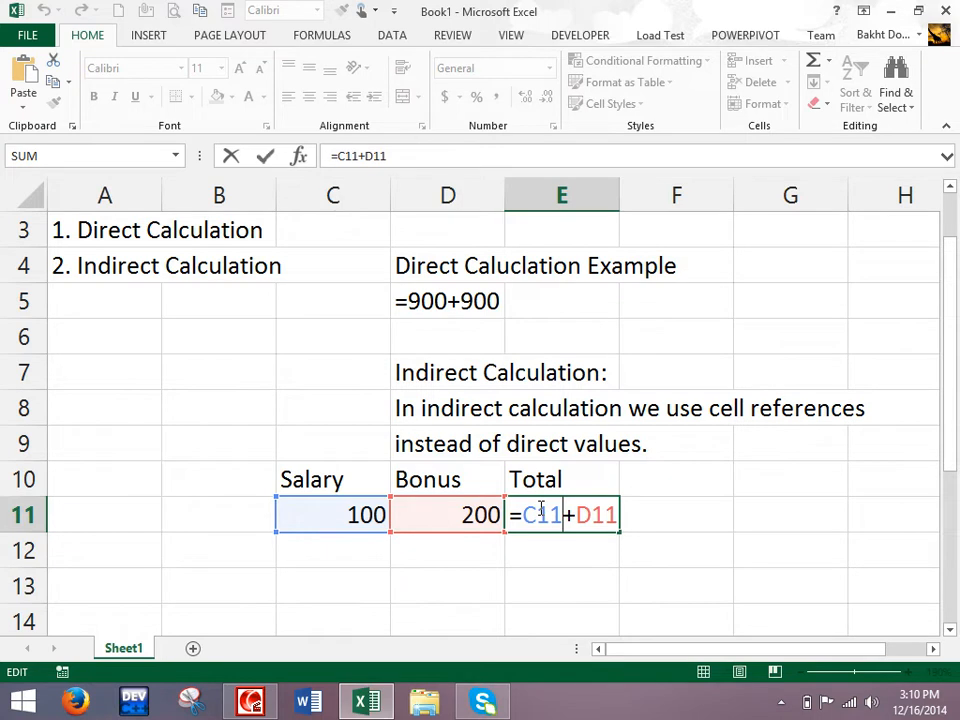
pyautogui.press('Return')
pyautogui.click(539, 508)
pyautogui.click(609, 526)
pyautogui.moveTo(949, 429)
pyautogui.mouseDown()
pyautogui.moveTo(949, 394)
pyautogui.moveTo(949, 450)
pyautogui.mouseUp()
pyautogui.moveTo(620, 427); pyautogui.dragTo(619, 579)
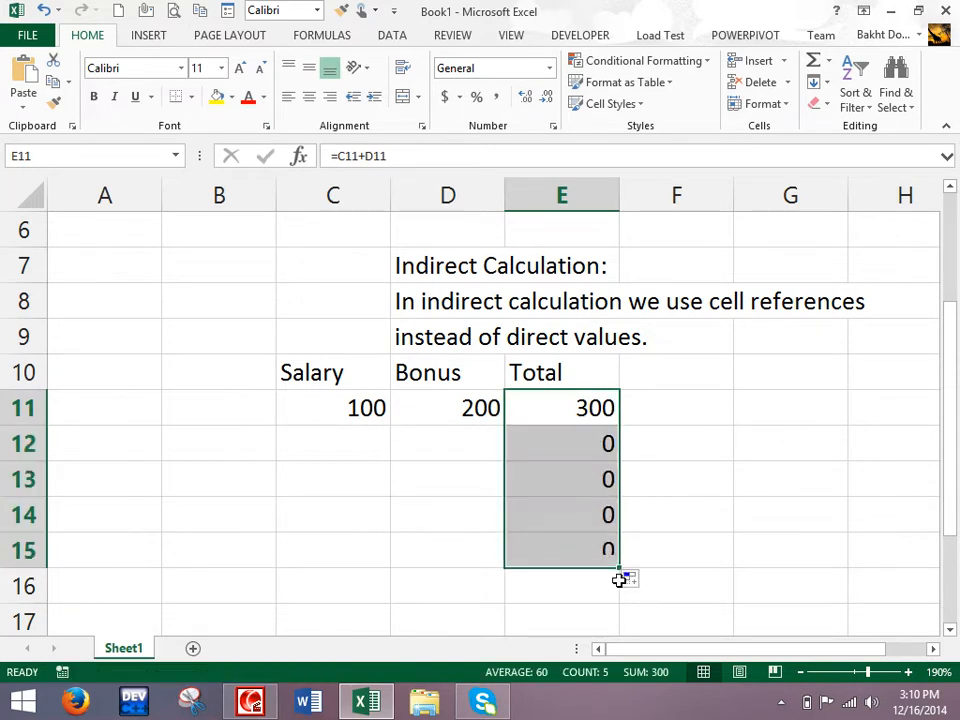
# Step: Enter a Salary of 120 in C12 and a Bonus of 400 in D12
pyautogui.click(359, 436)
pyautogui.write('120')
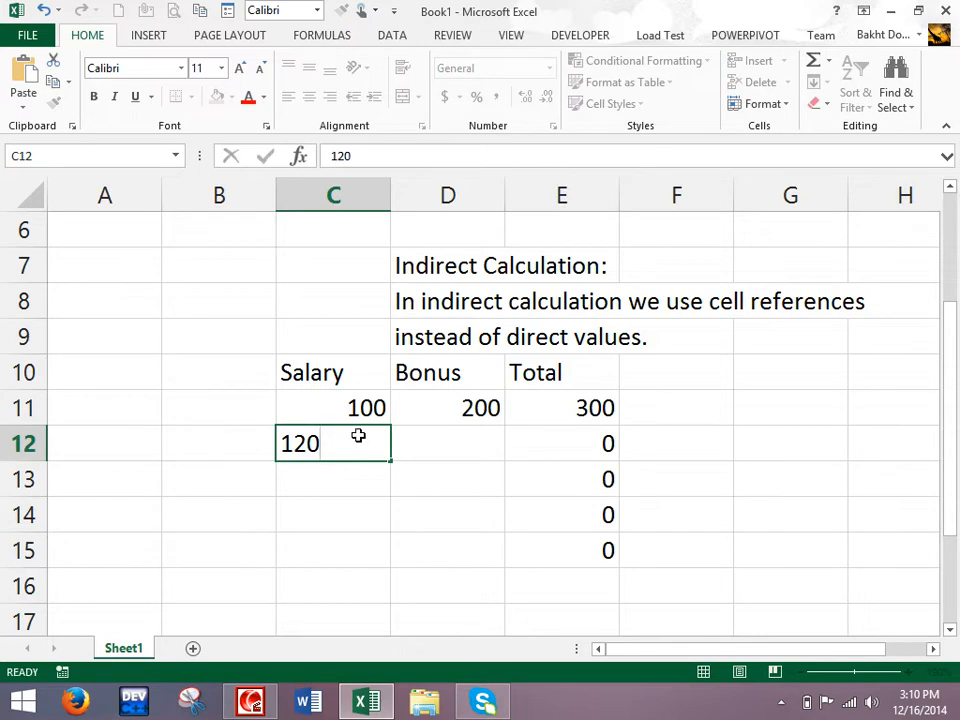
pyautogui.press('Tab')
pyautogui.write('400')
pyautogui.press('Return')
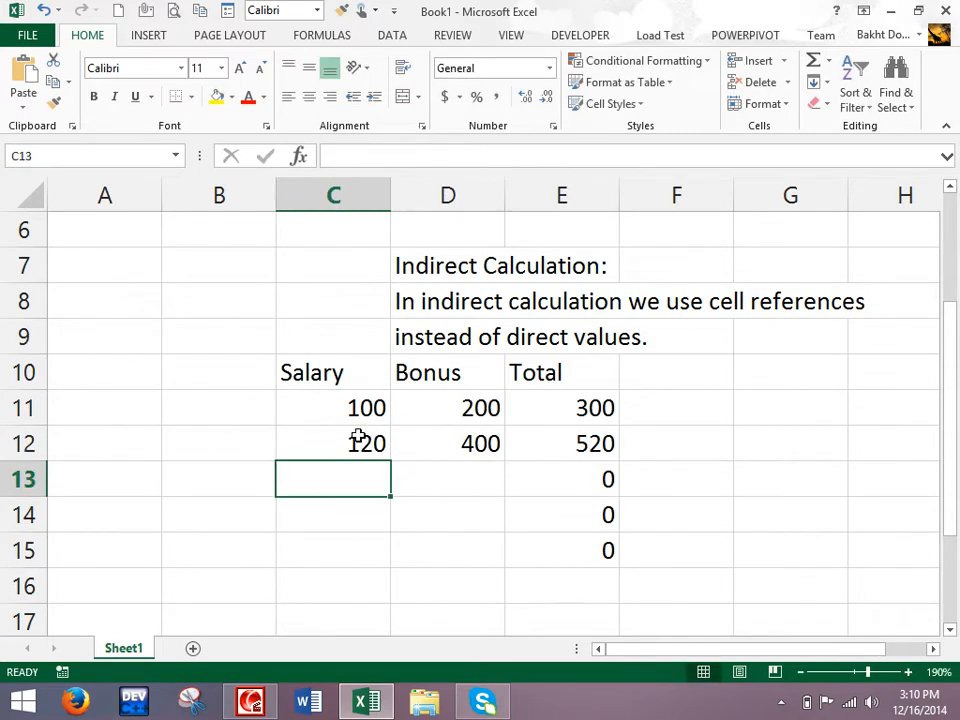
# Step: Enter the Salary values 100, 200, 300 and 400 in cells C13 to C16
pyautogui.write('100')
pyautogui.press('Return')
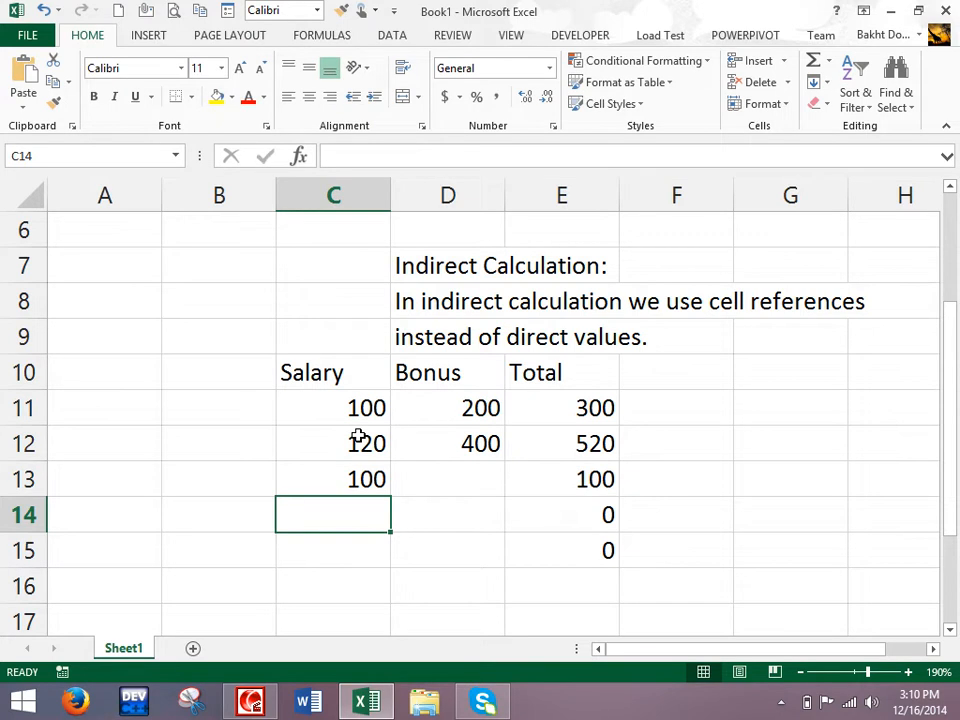
pyautogui.write('200')
pyautogui.press('Return')
pyautogui.write('300')
pyautogui.press('Return')
pyautogui.write('400')
pyautogui.press('Tab')
# Step: Enter the Bonus values 100, 200, 300 and 400 in cells D13 to D16
pyautogui.press('Up')
pyautogui.press('Up')
pyautogui.press('Up')
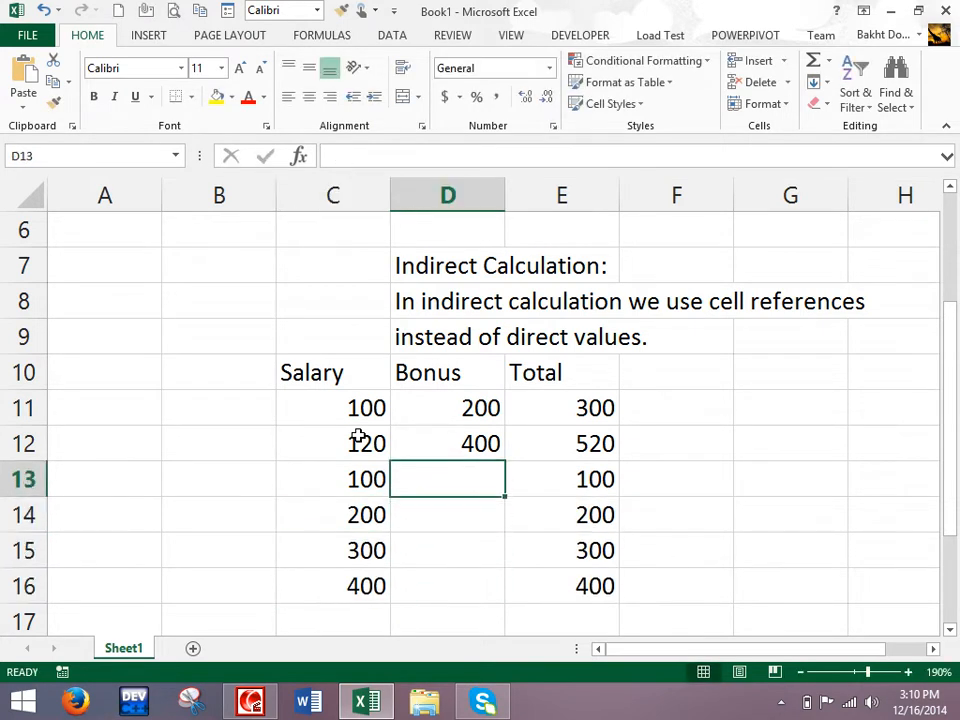
pyautogui.write('100')
pyautogui.press('Return')
pyautogui.write('200')
pyautogui.press('Return')
pyautogui.write('300')
pyautogui.press('Return')
pyautogui.write('400')
pyautogui.press('Return')
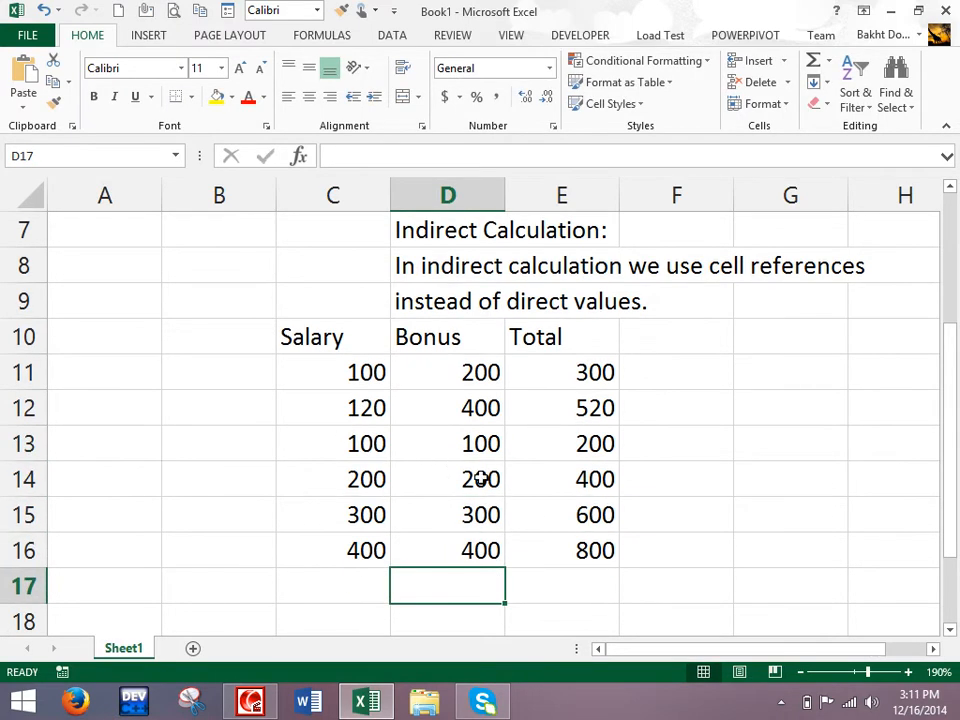
# Step: Enter the sample formula =C11+D11 as plain text in cell D17, below the Bonus values
pyautogui.write("'=C11")
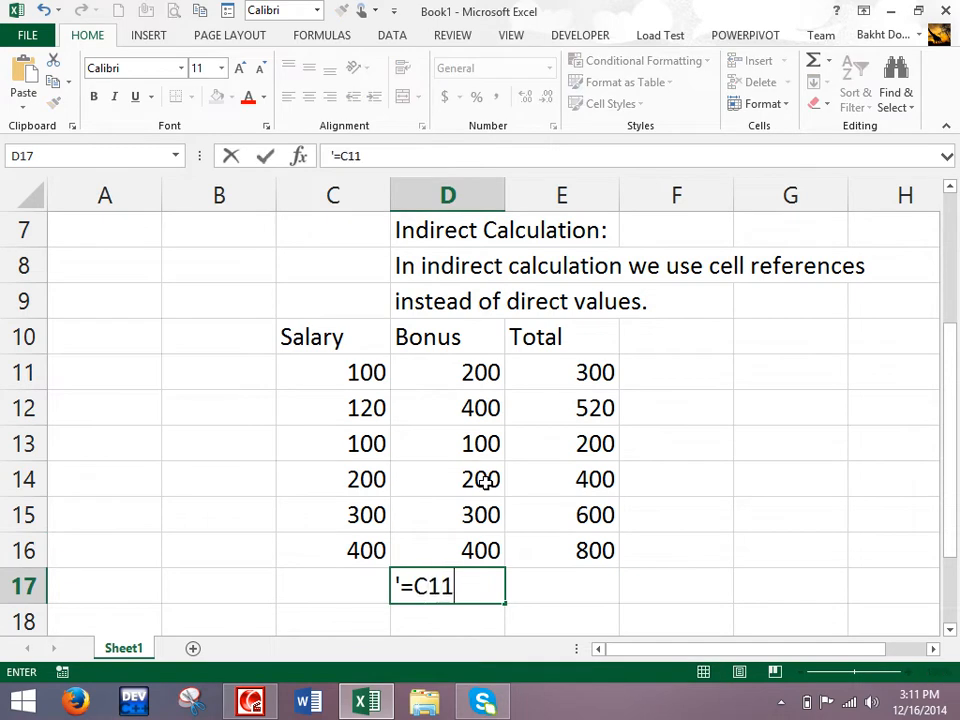
pyautogui.write('+C12')
pyautogui.press('BackSpace')
pyautogui.press('BackSpace')
pyautogui.press('BackSpace')
pyautogui.write('D11')
pyautogui.press('Return')
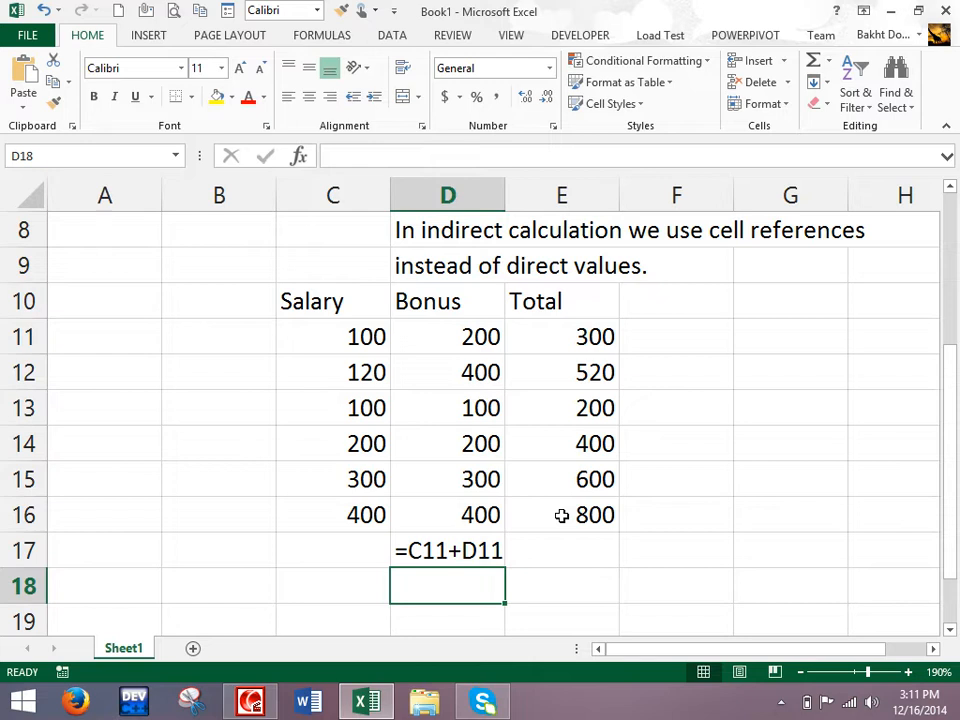
# Step: Enter the note "without equal sign we can we calculation:" in cell C18
pyautogui.press('Left')
pyautogui.write('witou')
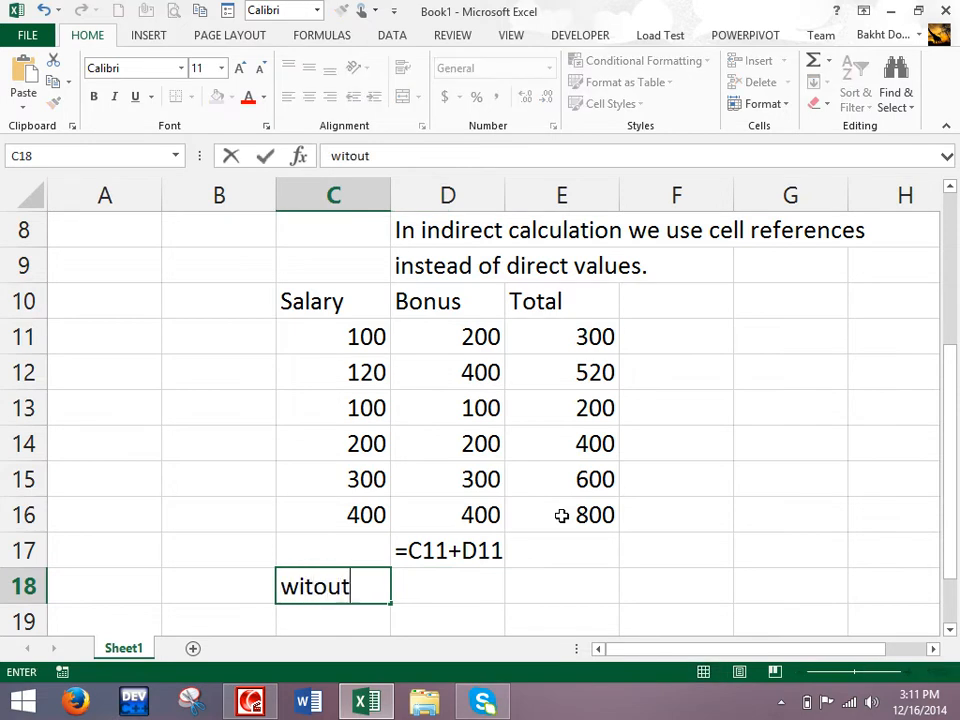
pyautogui.press('BackSpace')
pyautogui.press('BackSpace')
pyautogui.write('hout e')
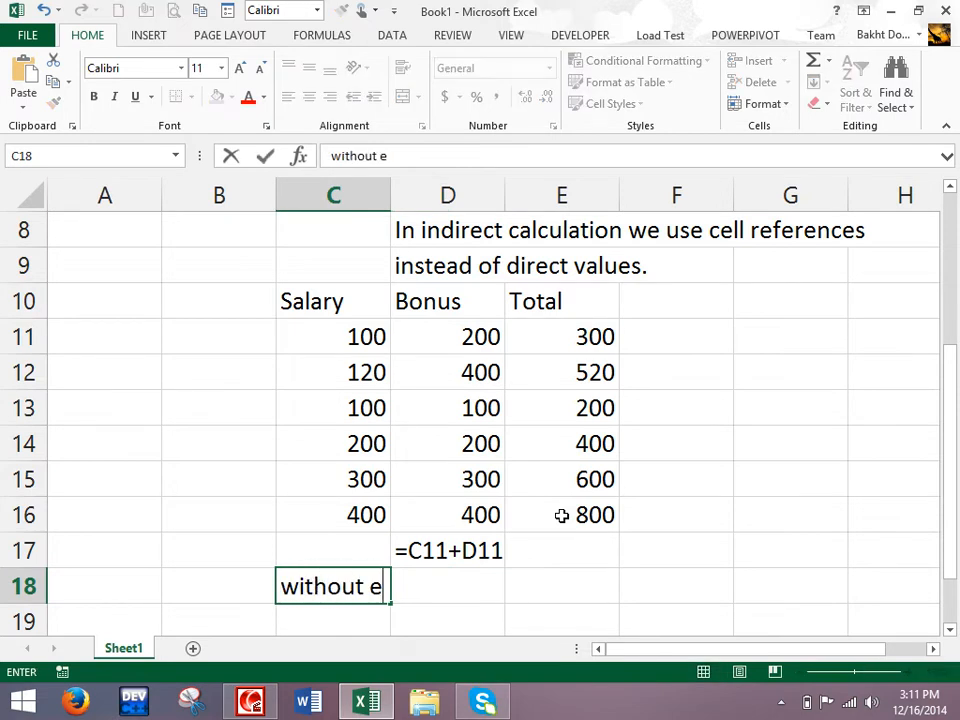
pyautogui.write('qual sign we can')
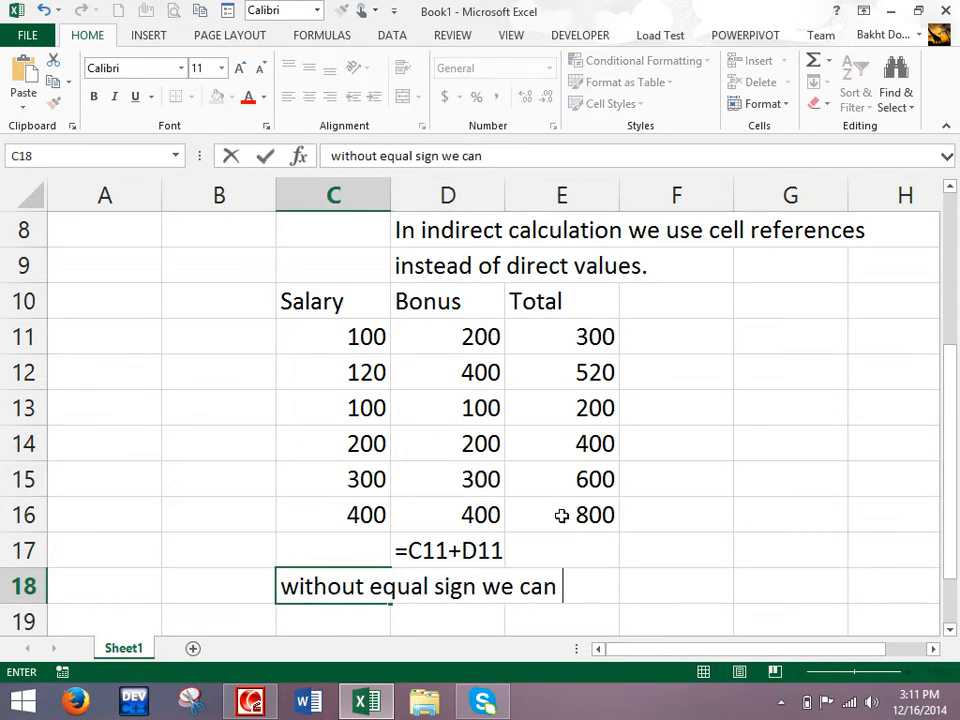
pyautogui.write(' we calculation:')
pyautogui.press('Return')
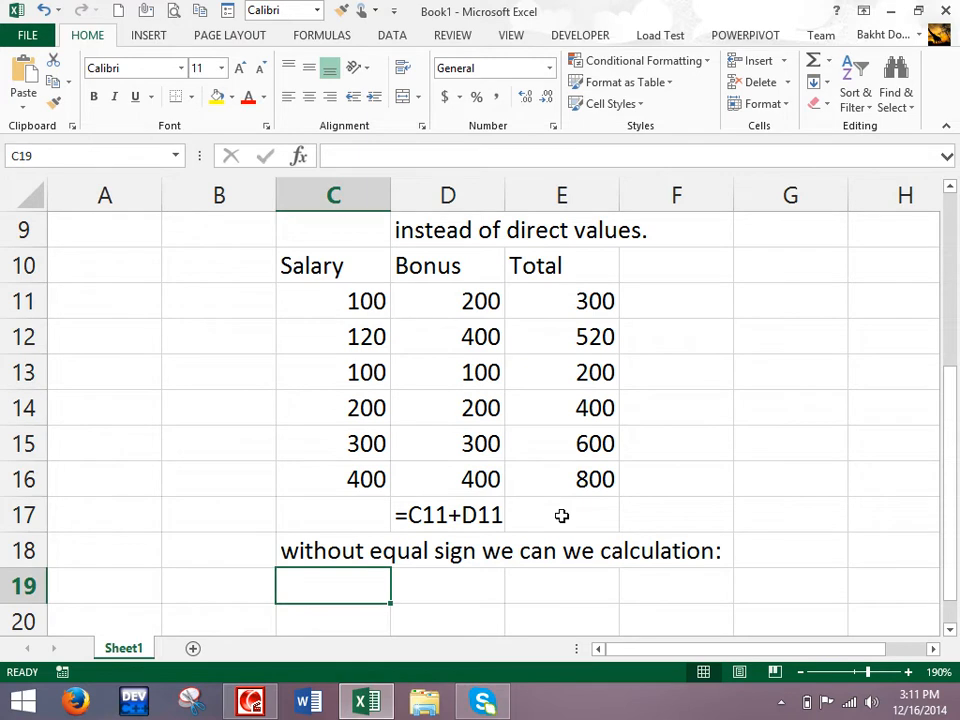
# Step: Turn the note in C18 into a question by deleting the first "we" and replacing the final colon with a question mark
pyautogui.doubleClick(328, 552)
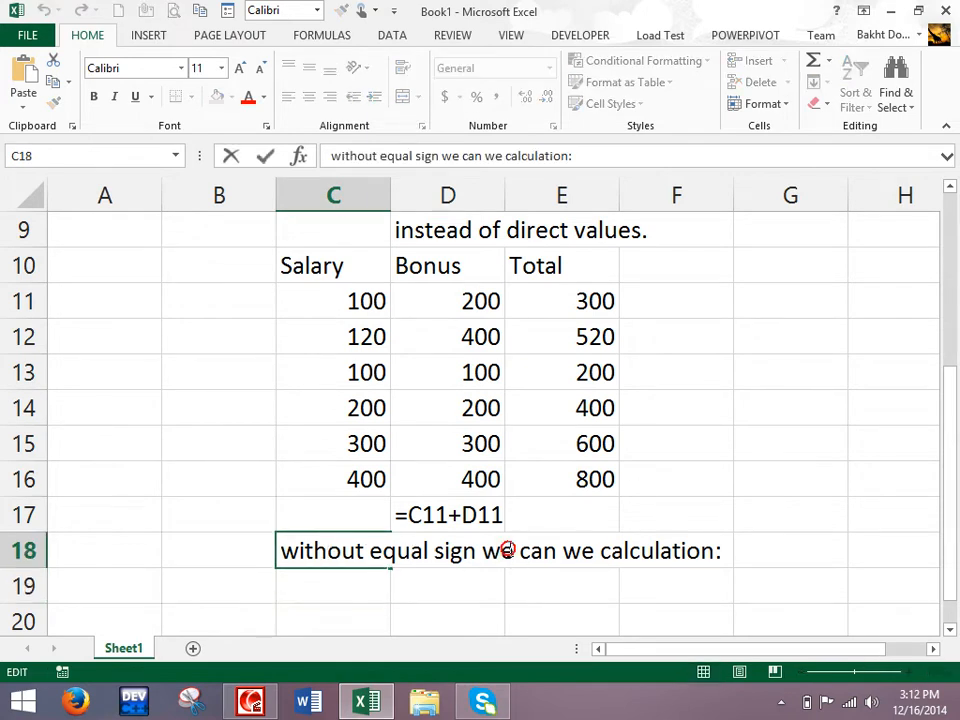
pyautogui.doubleClick(495, 551)
pyautogui.press('Delete')
pyautogui.press('Return')
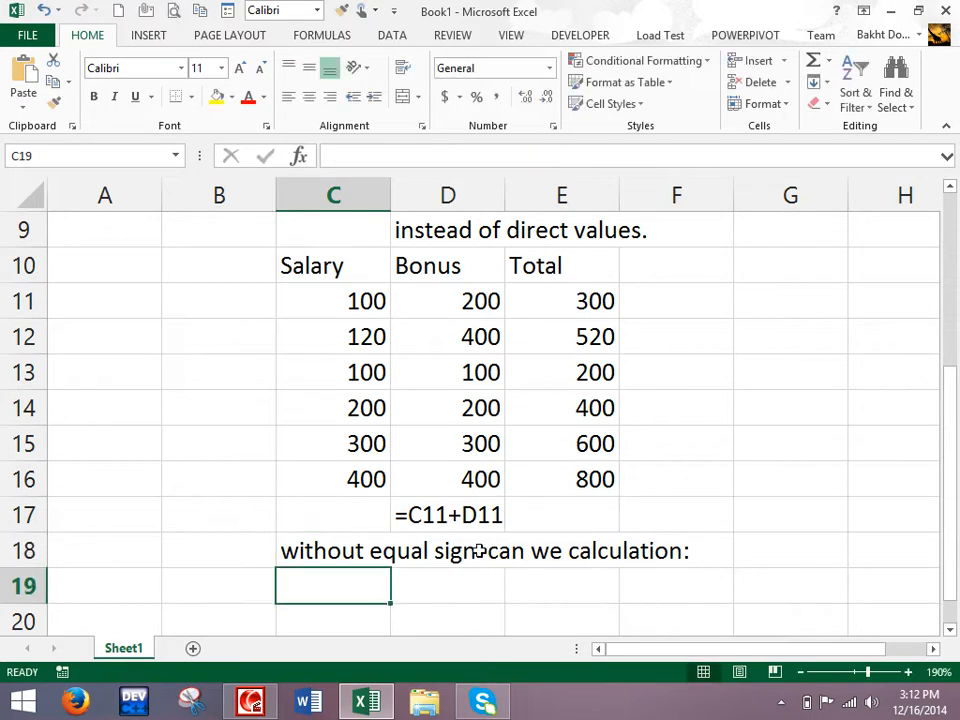
pyautogui.doubleClick(342, 551)
pyautogui.click(694, 552)
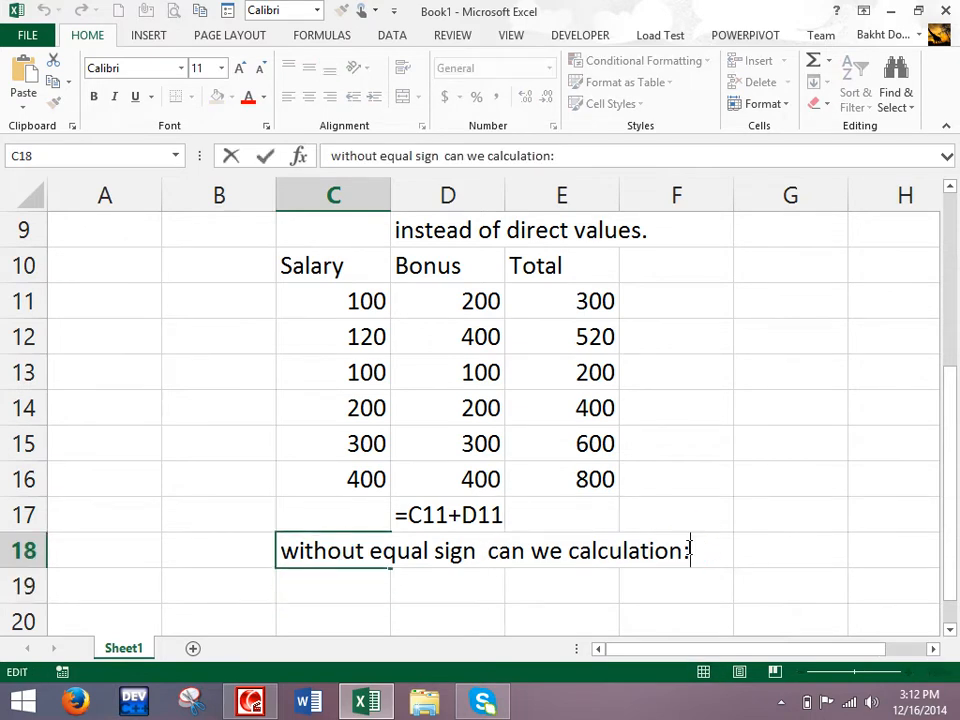
pyautogui.press('BackSpace')
pyautogui.press('Return')
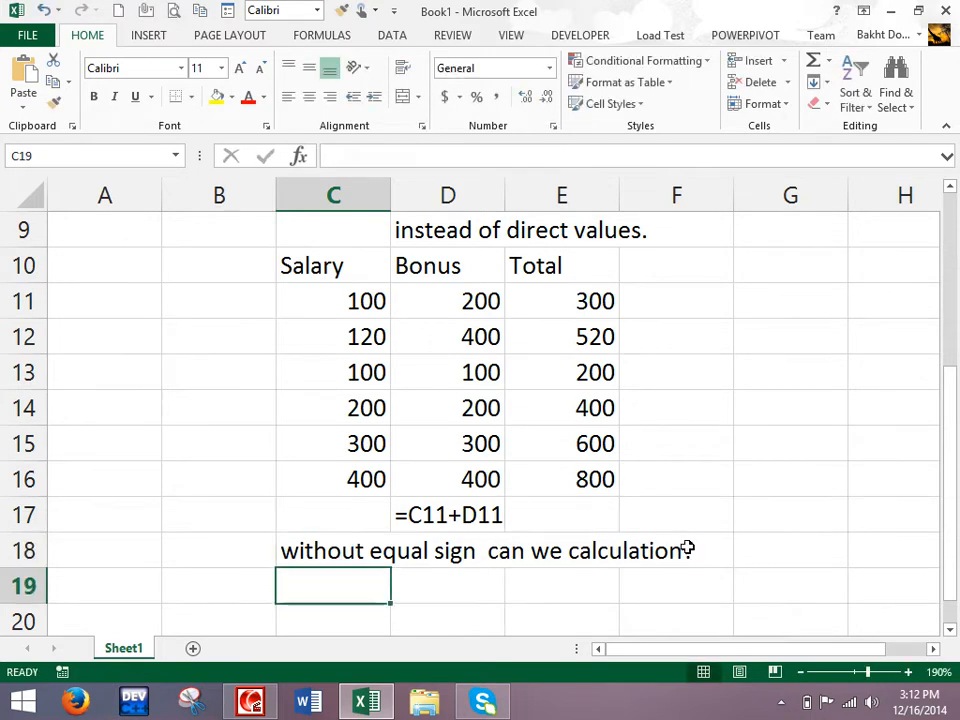
# Step: Enter 900+900 without an equal sign in cell C19
pyautogui.write('900+900')
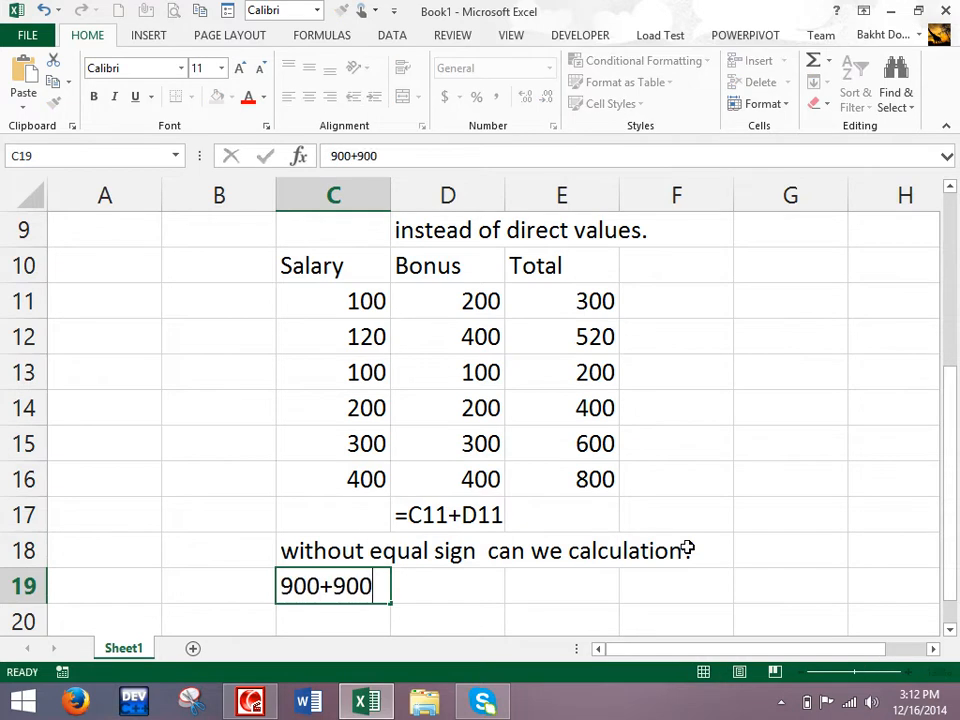
pyautogui.press('Return')
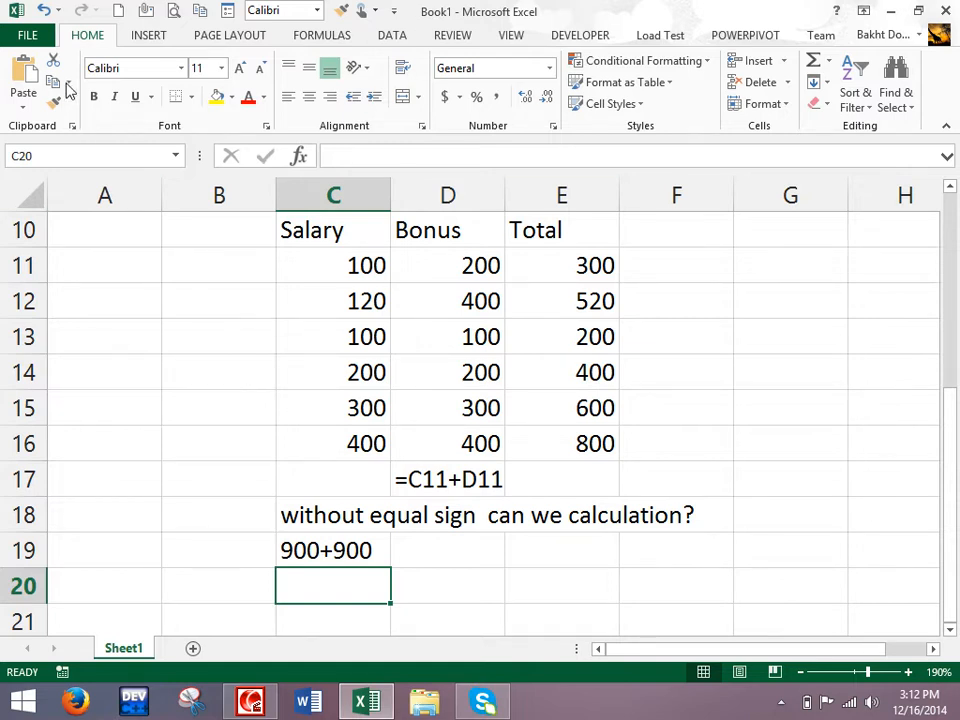
# Step: Enable Transition formula entry for Sheet1 in the advanced Lotus compatibility settings of the Excel options
pyautogui.click(30, 37)
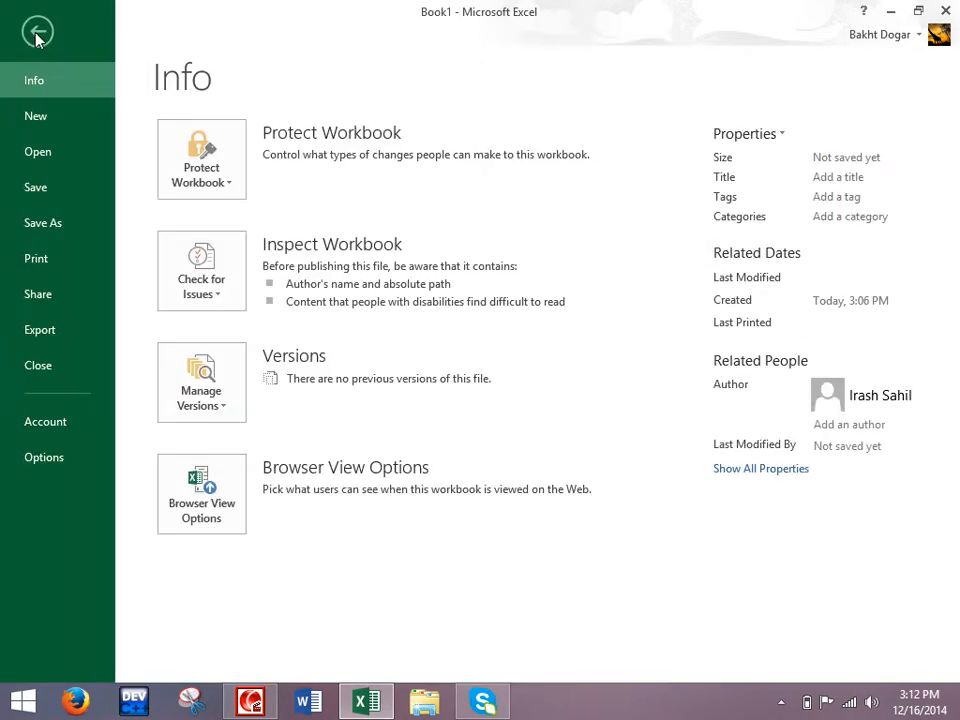
pyautogui.click(40, 464)
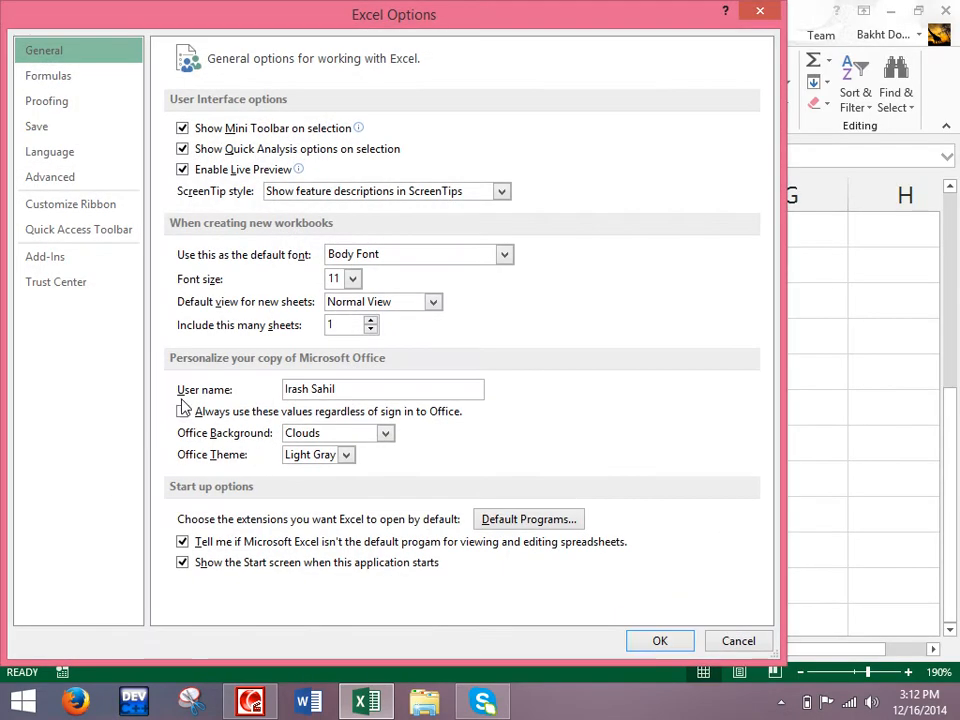
pyautogui.click(77, 183)
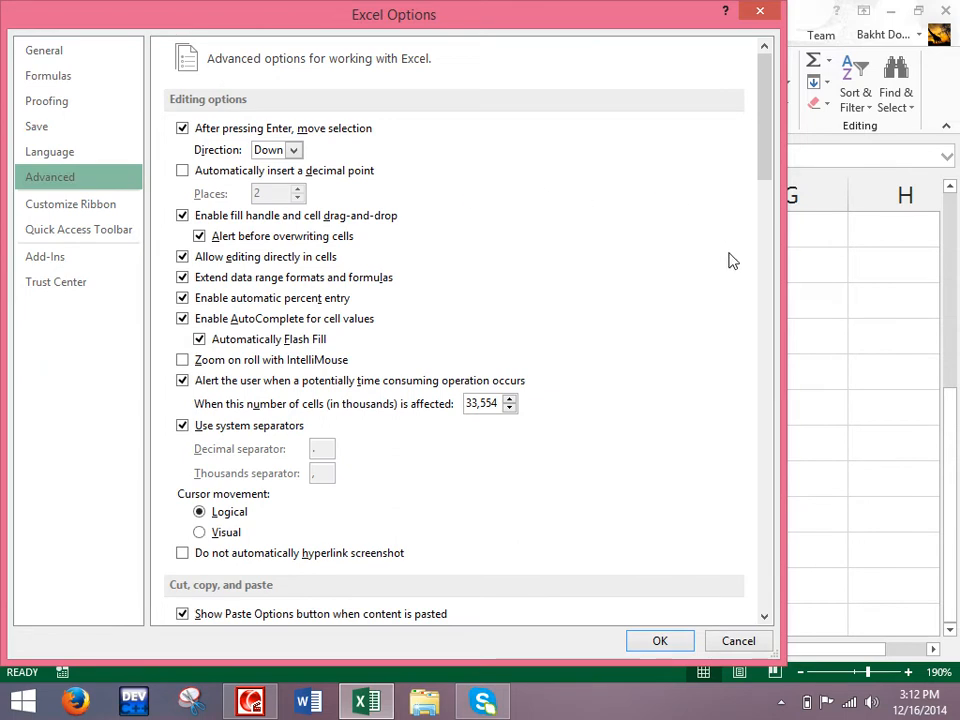
pyautogui.moveTo(761, 161); pyautogui.dragTo(729, 585)
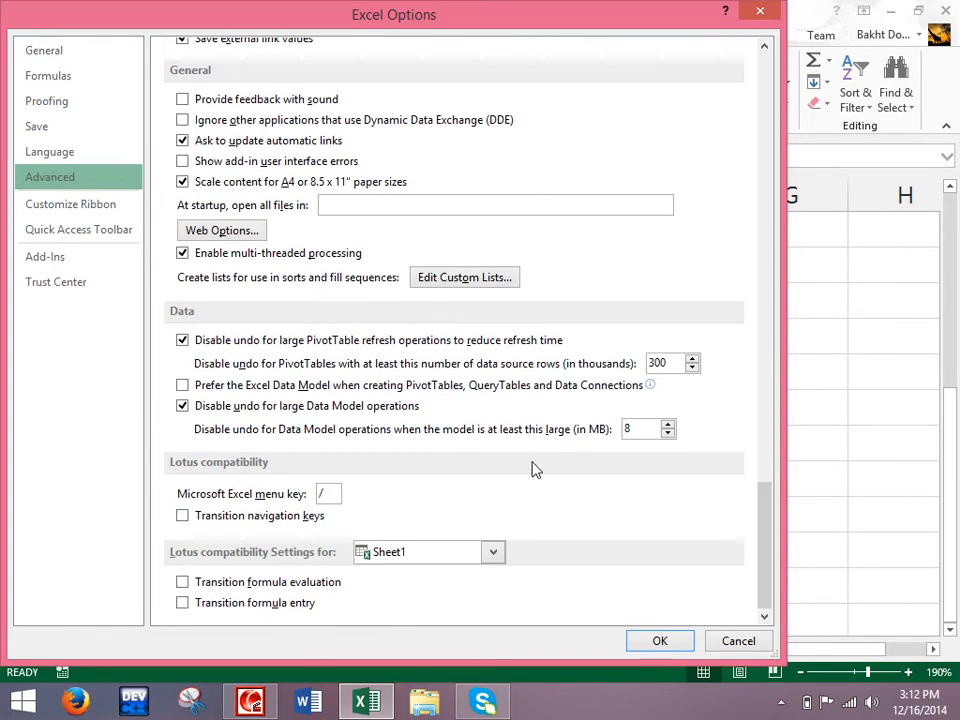
pyautogui.click(236, 605)
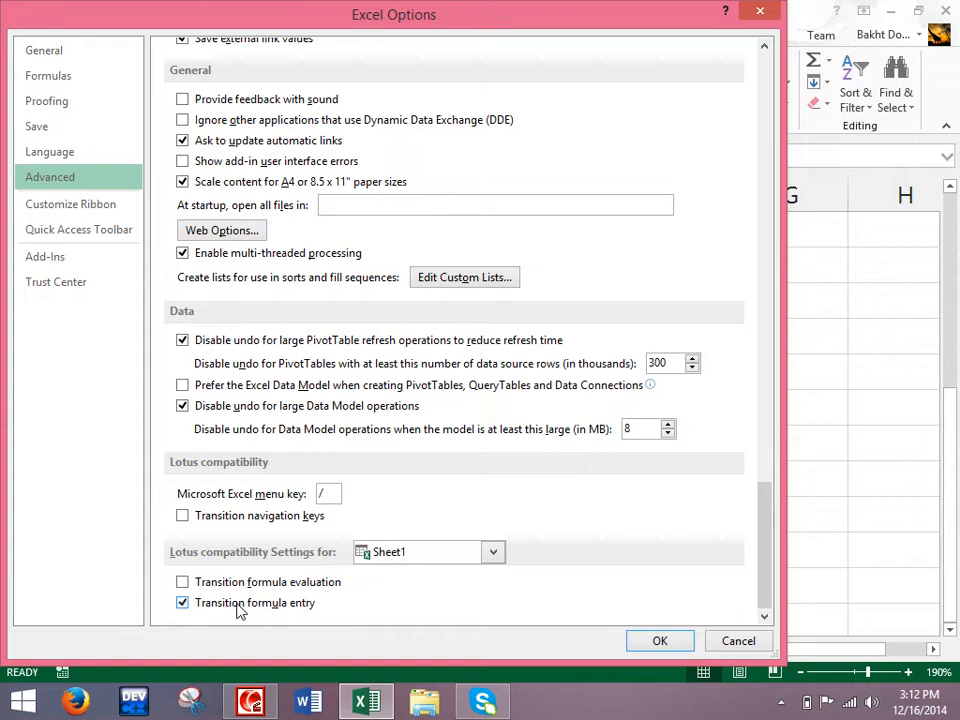
pyautogui.click(648, 638)
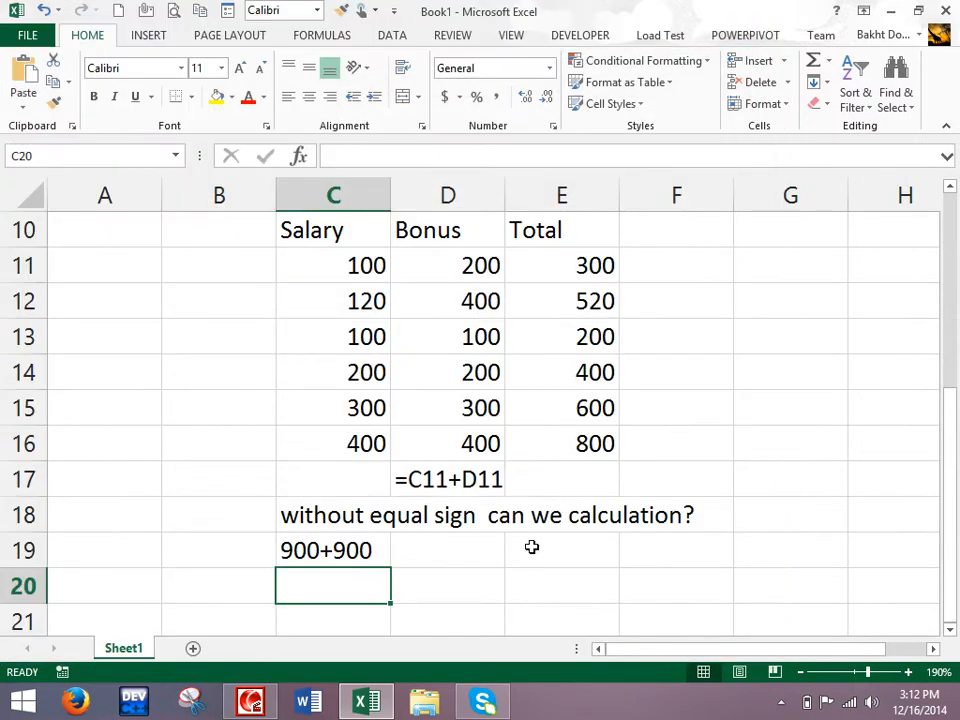
# Step: Enter 900+900 without an equal sign in cell E19 to test the new formula entry setting
pyautogui.click(528, 540)
pyautogui.write('900+900')
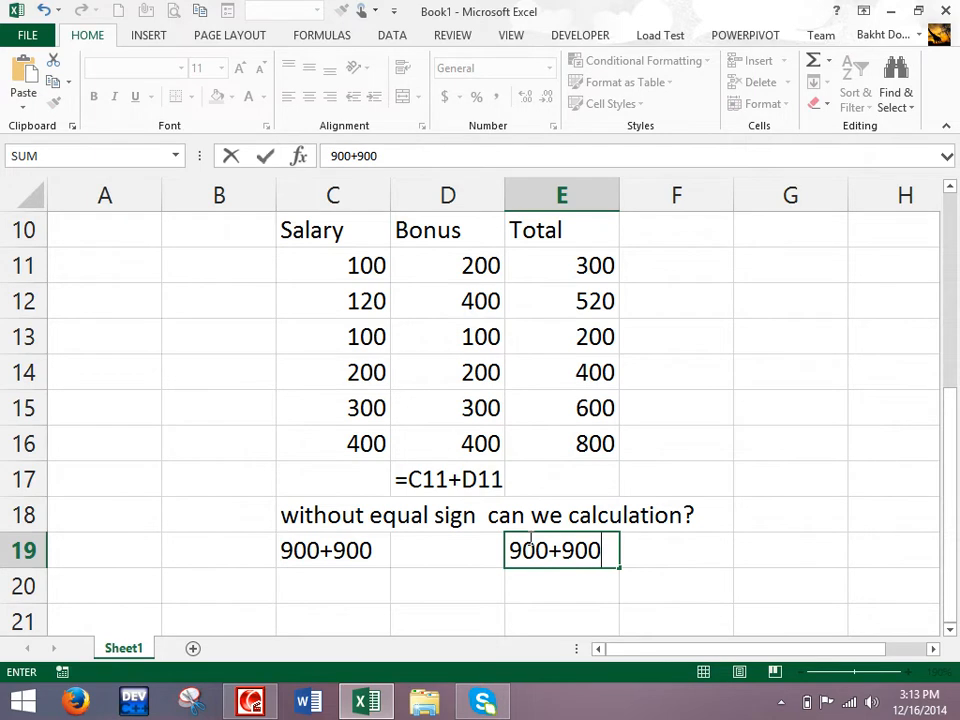
pyautogui.press('Return')
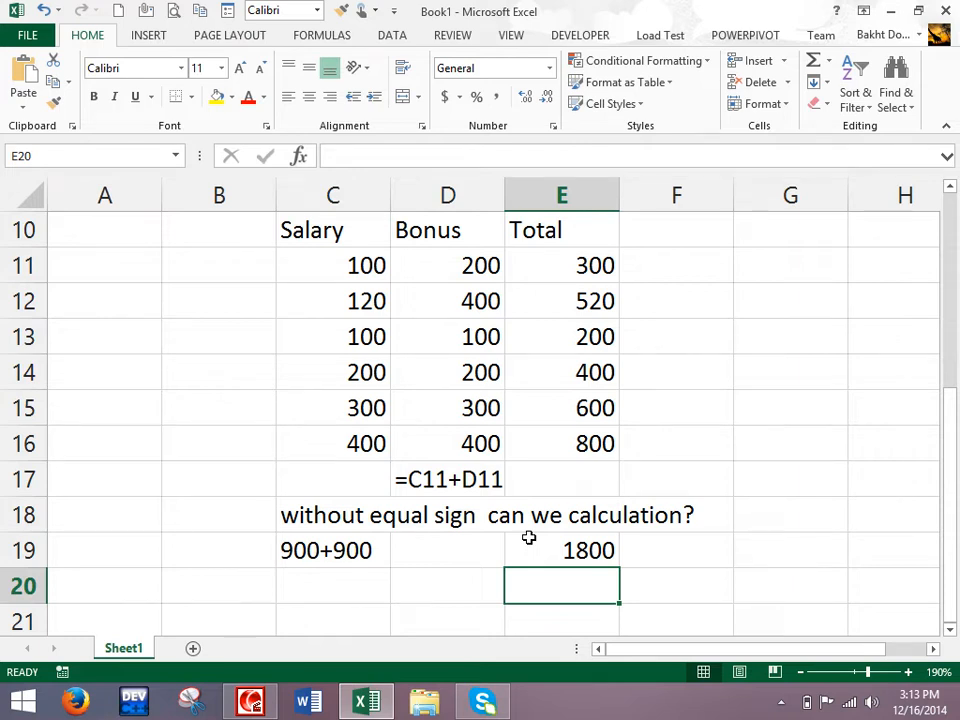
# Step: Inspect the formula stored in cell E19
pyautogui.click(527, 548)
pyautogui.doubleClick(524, 548)
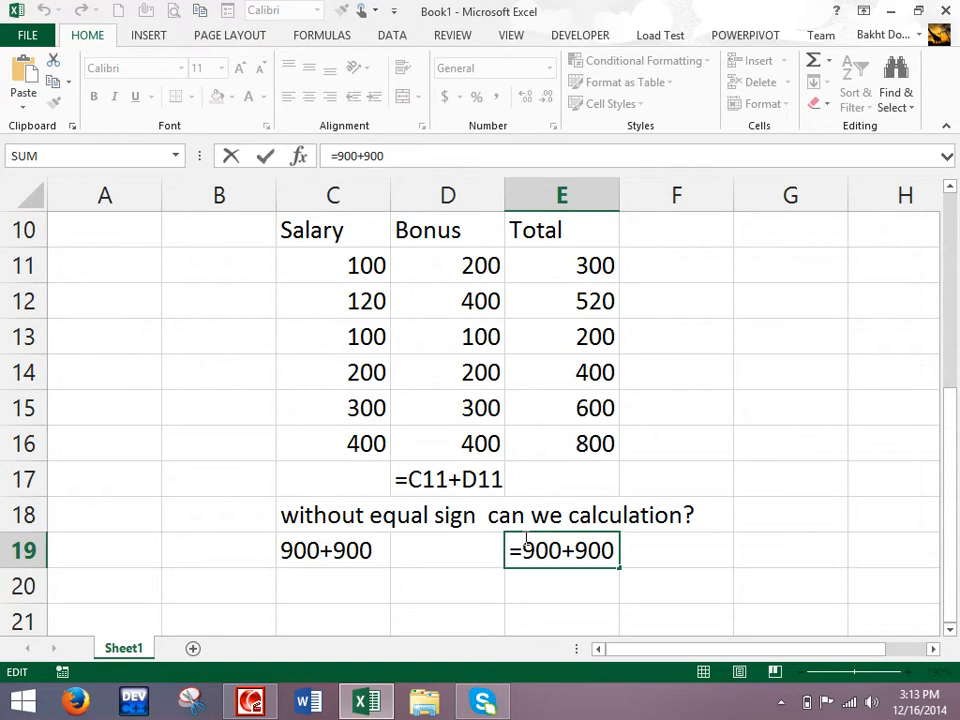
pyautogui.press('Return')
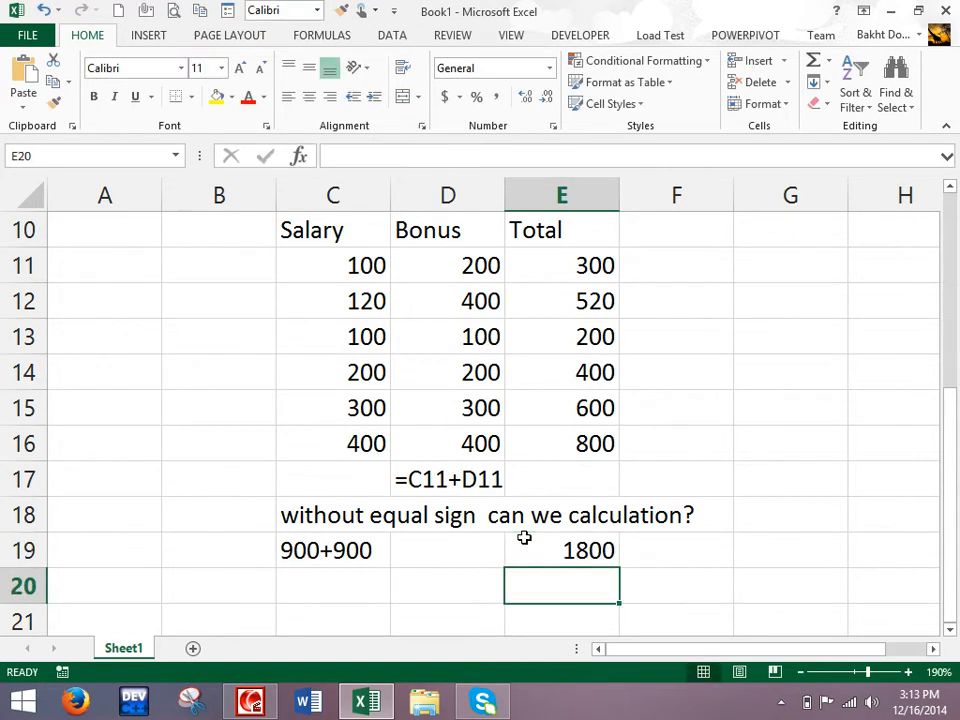
# Step: Disable Transition formula entry for Sheet1 in the advanced Lotus compatibility settings of the Excel options
pyautogui.click(30, 35)
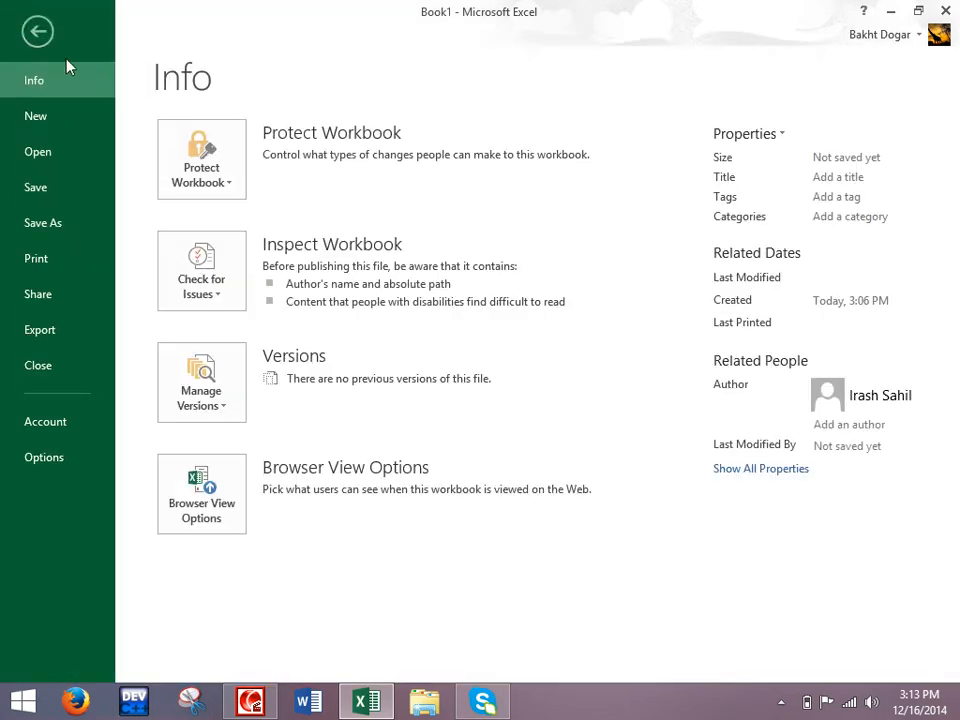
pyautogui.click(46, 459)
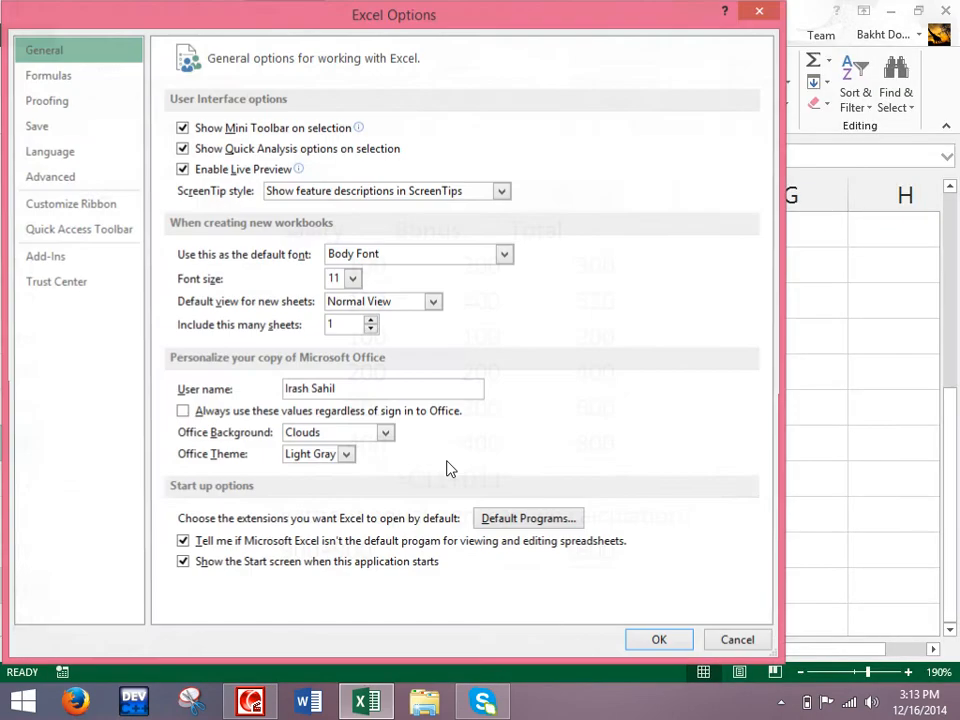
pyautogui.click(92, 176)
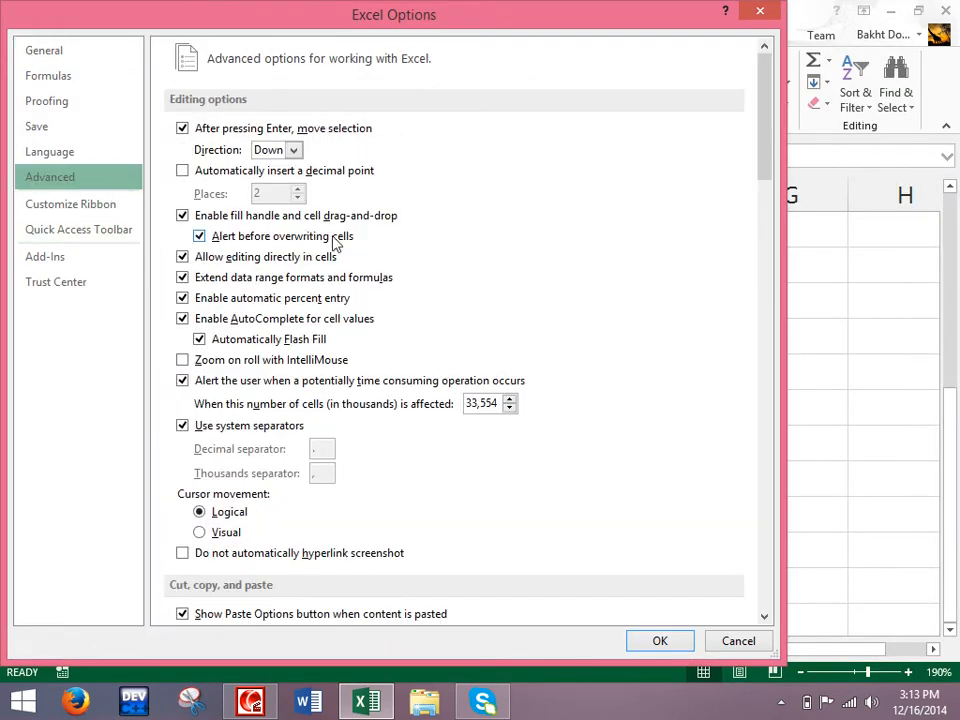
pyautogui.moveTo(764, 130); pyautogui.dragTo(764, 137)
pyautogui.moveTo(752, 438); pyautogui.dragTo(729, 581)
pyautogui.click(219, 601)
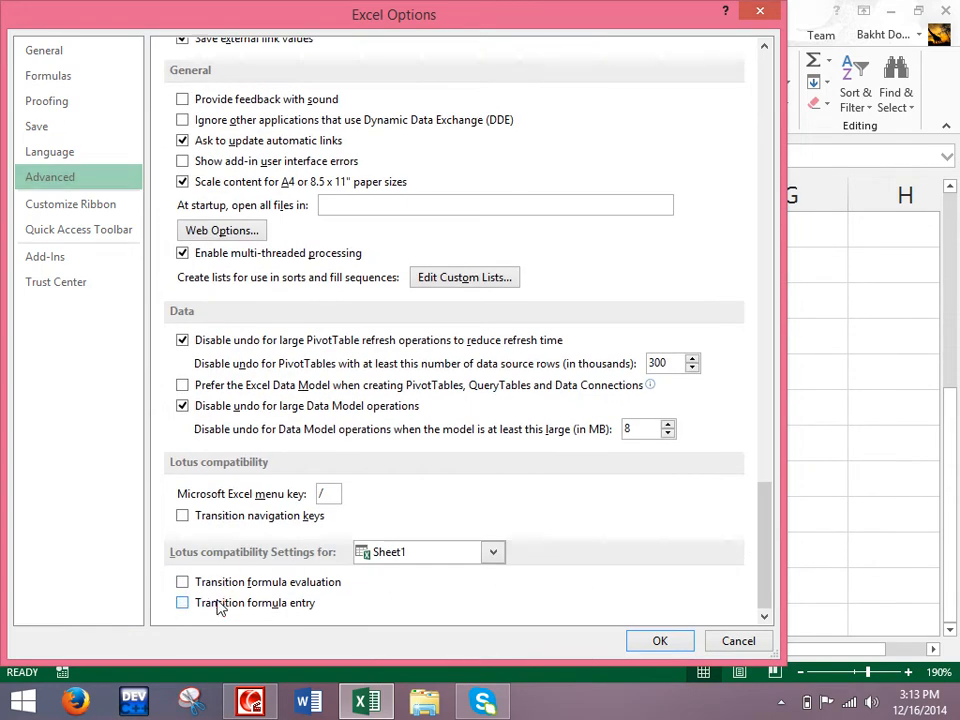
pyautogui.click(670, 641)
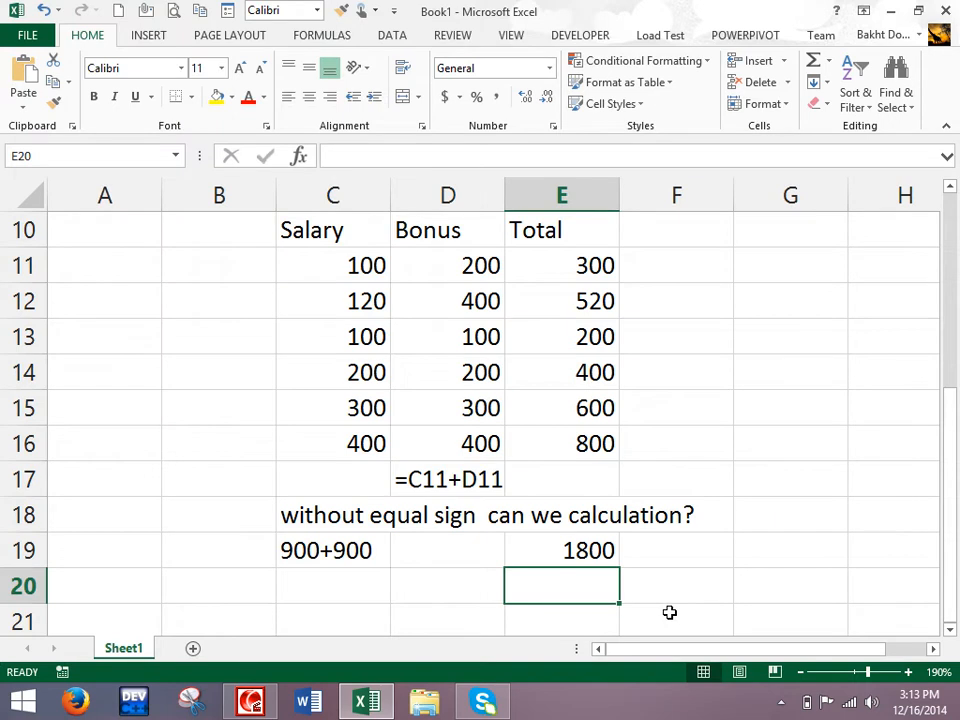
# Step: Enter 900+900 without an equal sign in cell E20 to test entry with the setting off
pyautogui.write('900+900')
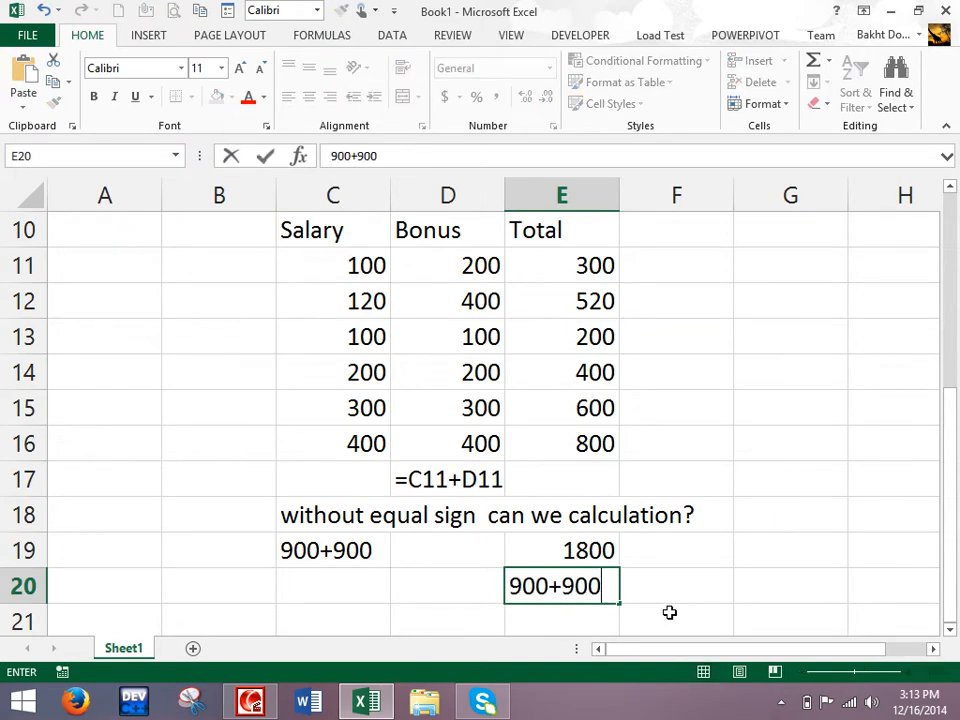
pyautogui.press('Return')
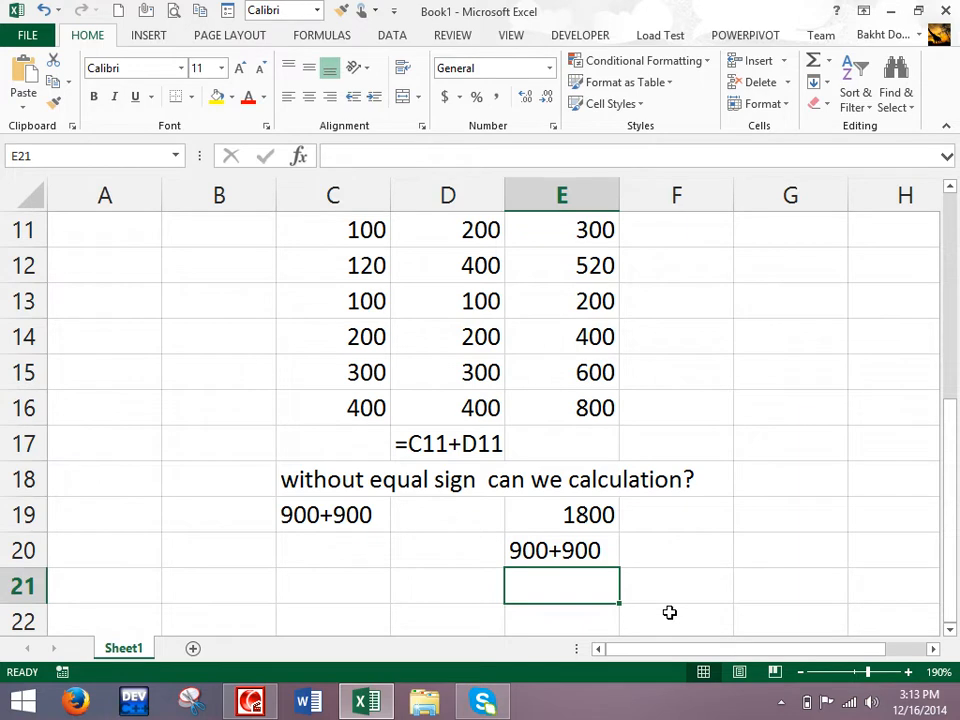
# Step: Review the Lotus compatibility settings for Sheet1 in the advanced Excel options, then close them without changes
pyautogui.click(404, 40)
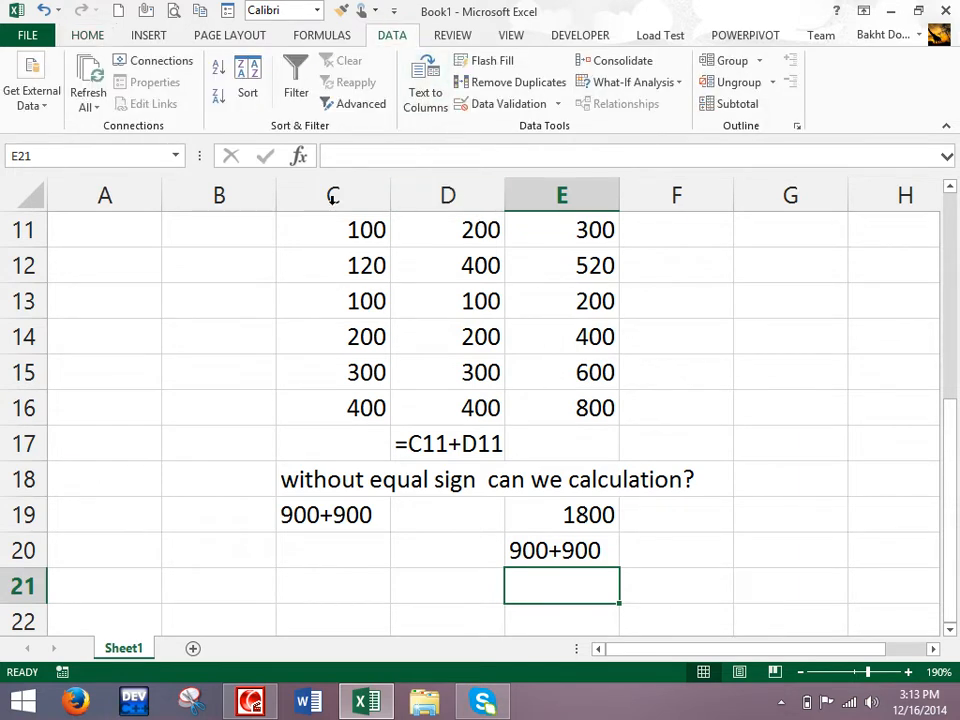
pyautogui.click(87, 35)
pyautogui.click(28, 35)
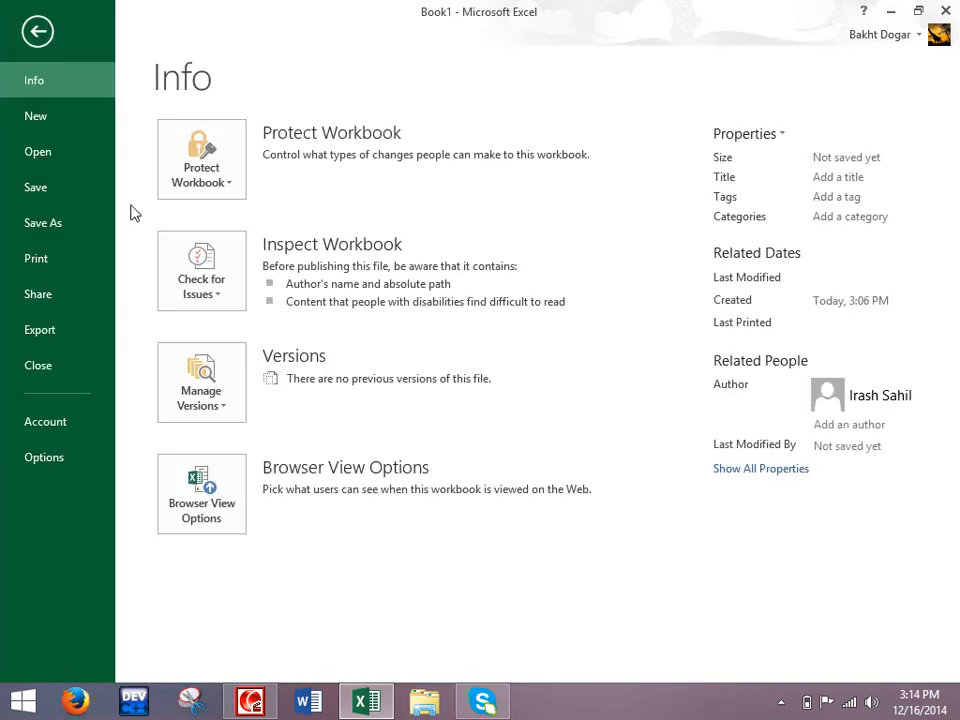
pyautogui.click(43, 457)
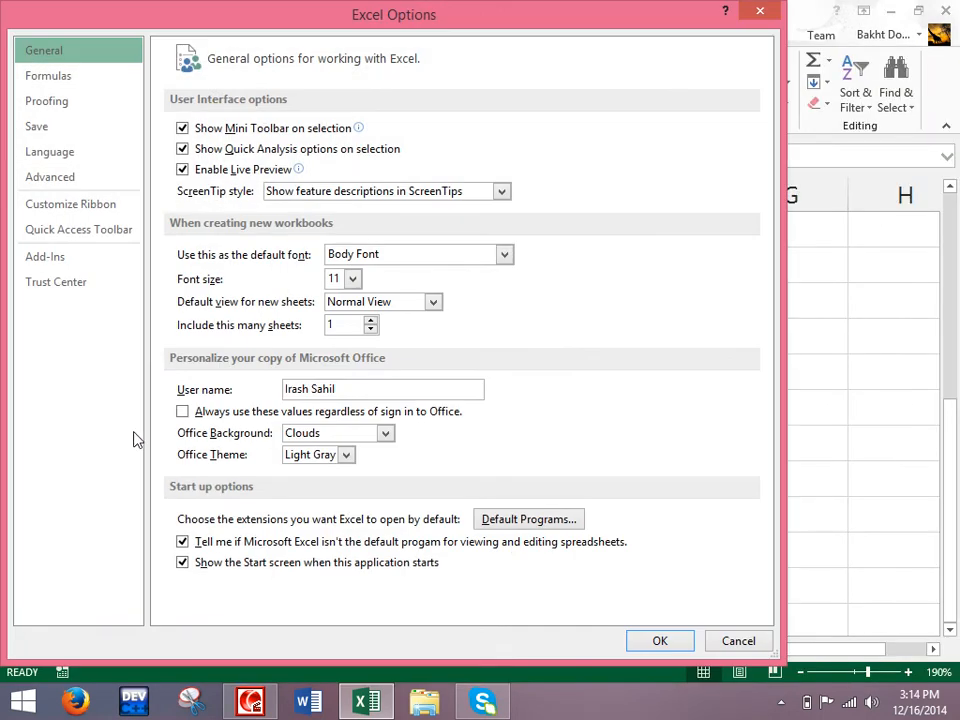
pyautogui.click(115, 181)
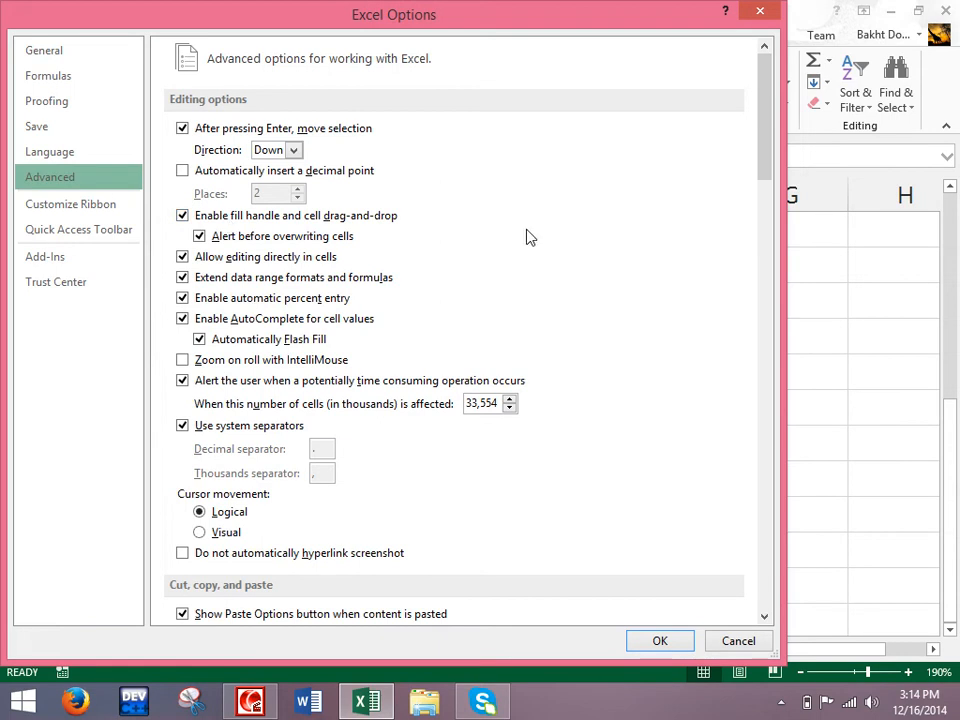
pyautogui.moveTo(765, 125); pyautogui.dragTo(369, 564)
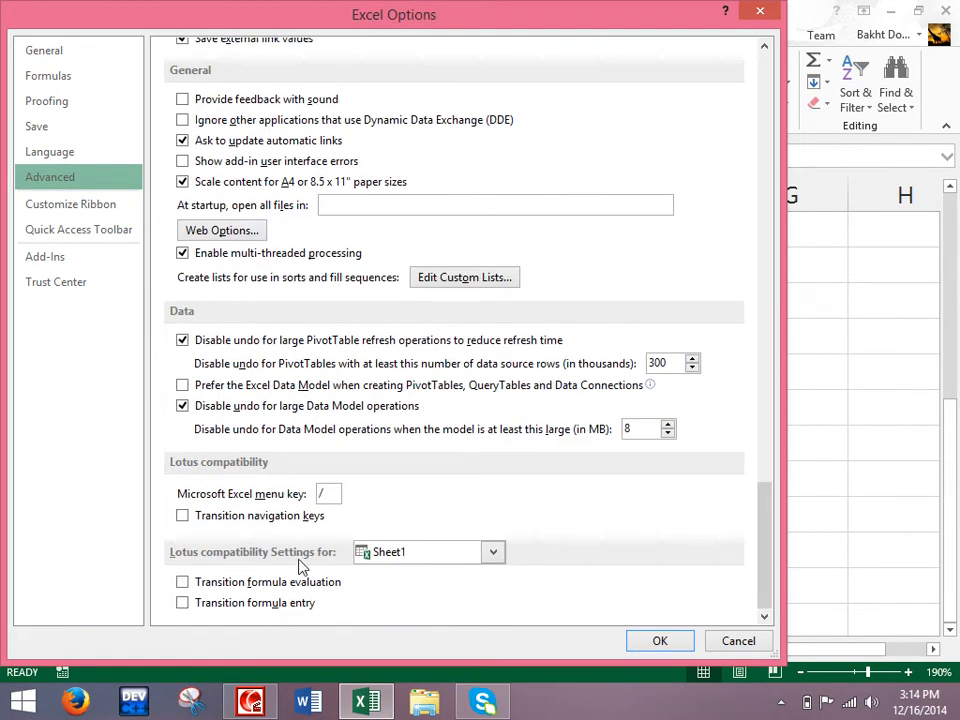
pyautogui.click(740, 641)
# Step: Enter the answer "yes , we can do calculation wihtout equal Sign" in cell C21
pyautogui.click(392, 555)
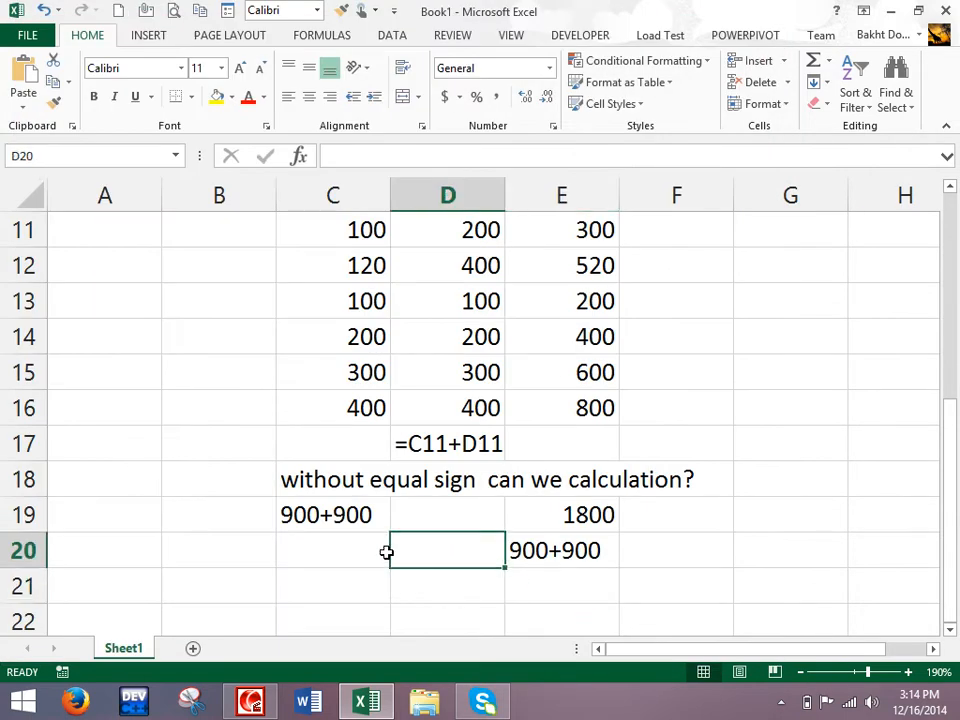
pyautogui.press('Down')
pyautogui.press('Left')
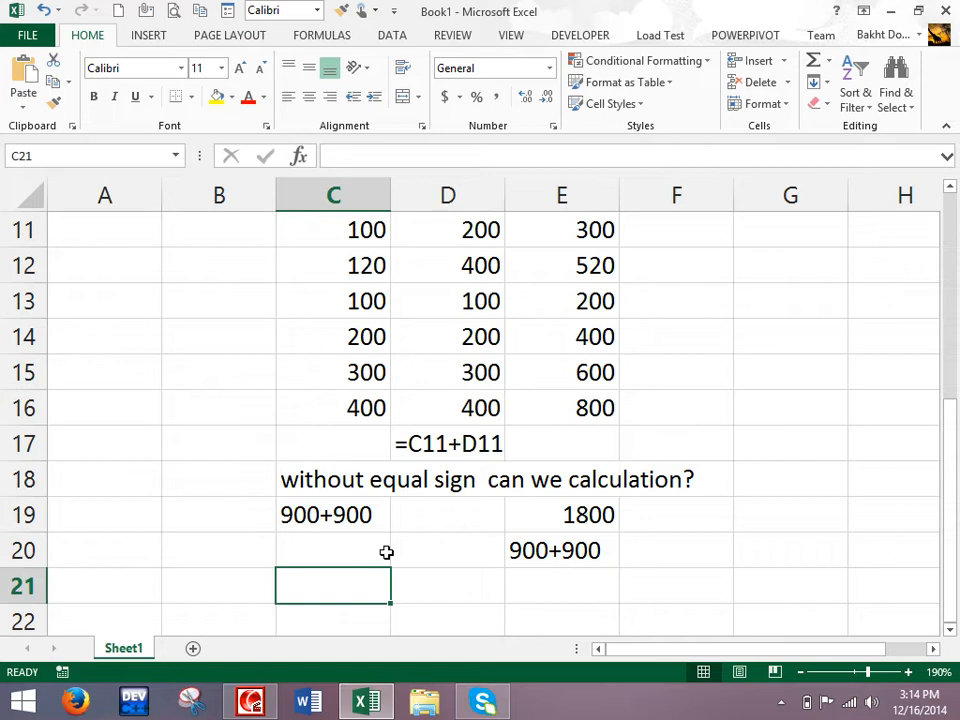
pyautogui.write('yes')
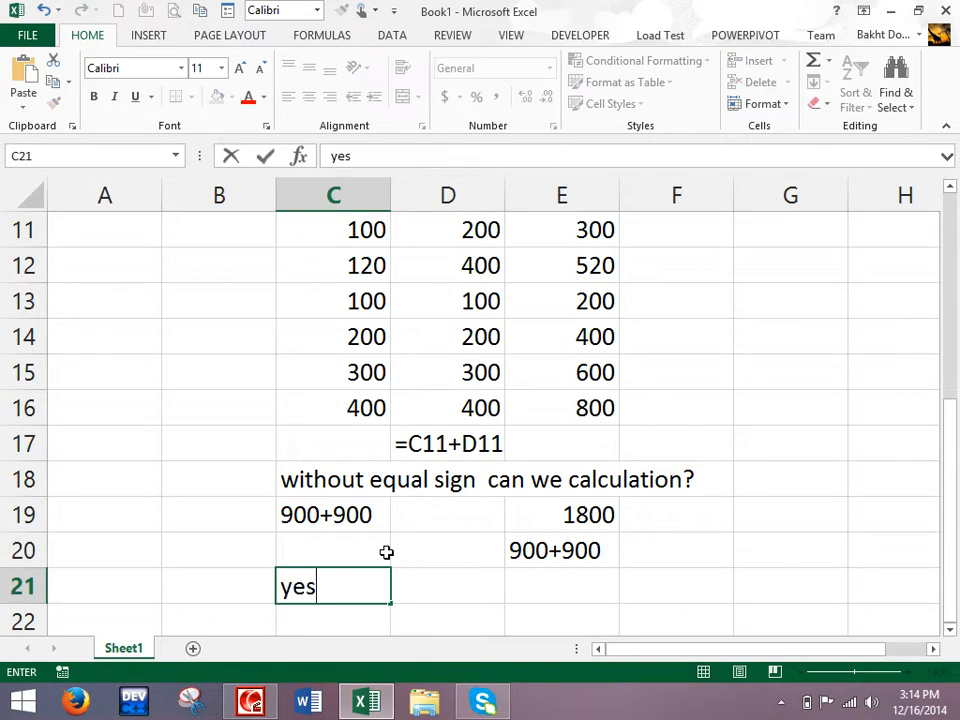
pyautogui.write(' , we can do calculation wi')
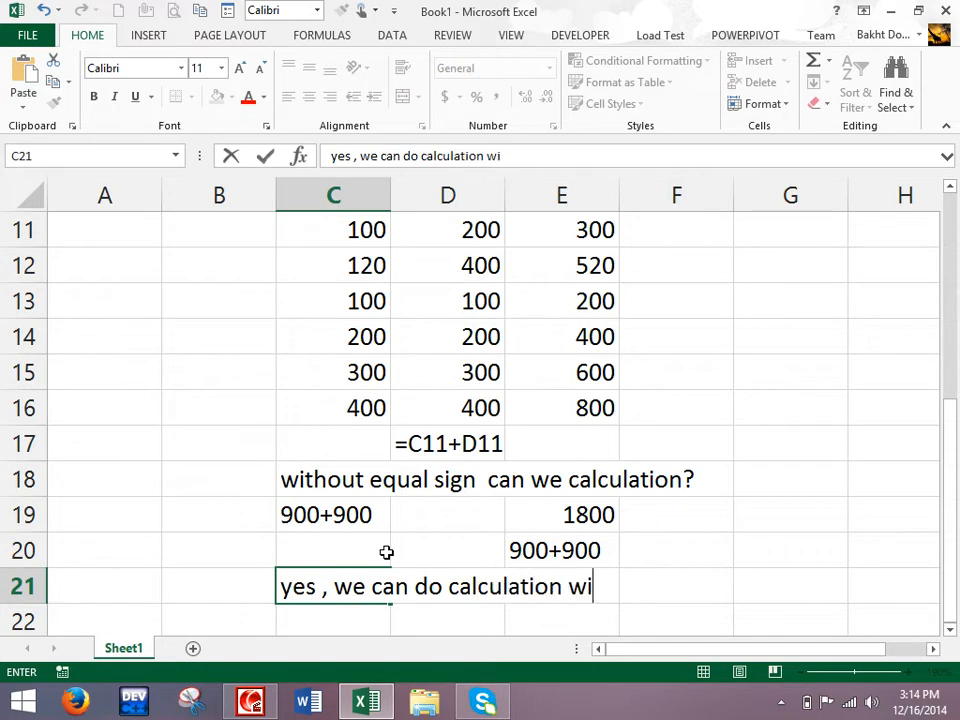
pyautogui.write('htout equal Sign')
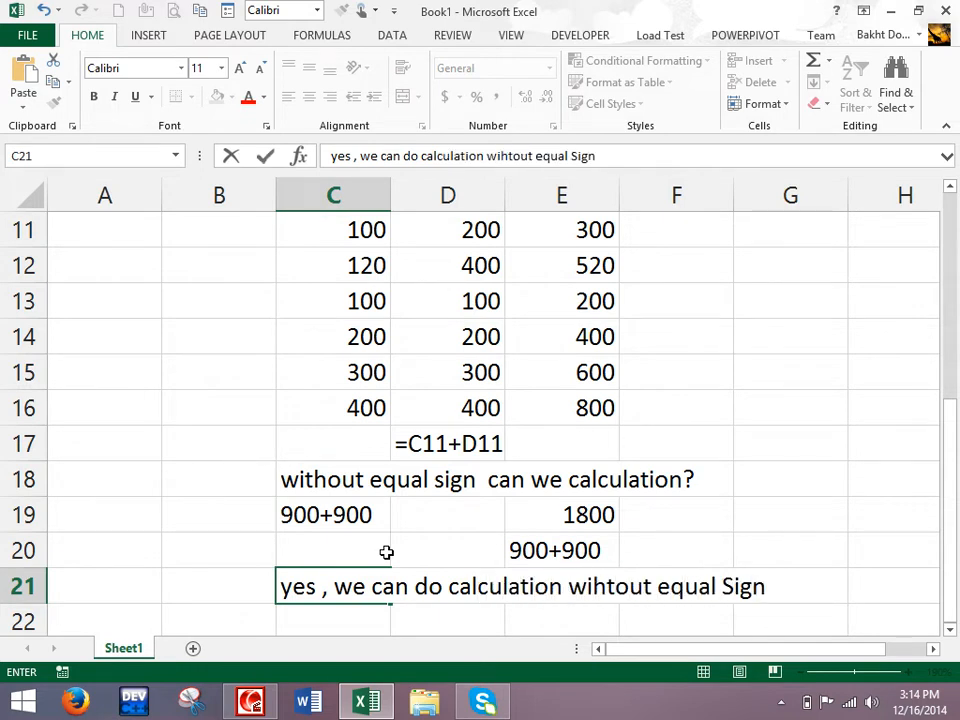
pyautogui.press('Return')
# Step: Enter the note "(Transition Formula Entry (Tick On)" in cell C22
pyautogui.write('(Trasi')
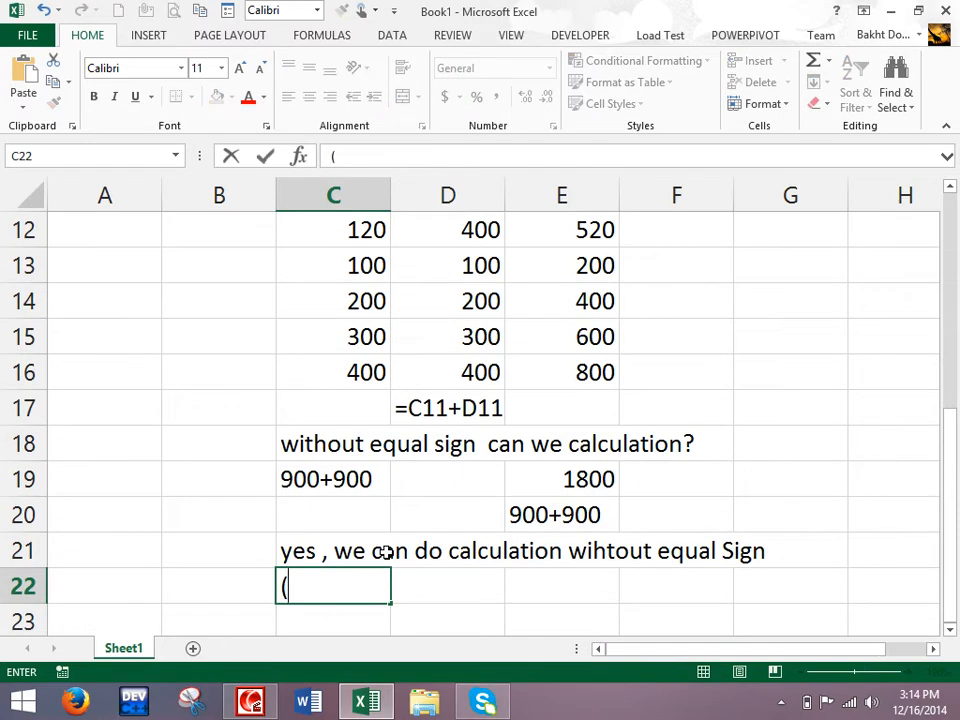
pyautogui.press('BackSpace')
pyautogui.press('BackSpace')
pyautogui.write('nsition Formula Enty')
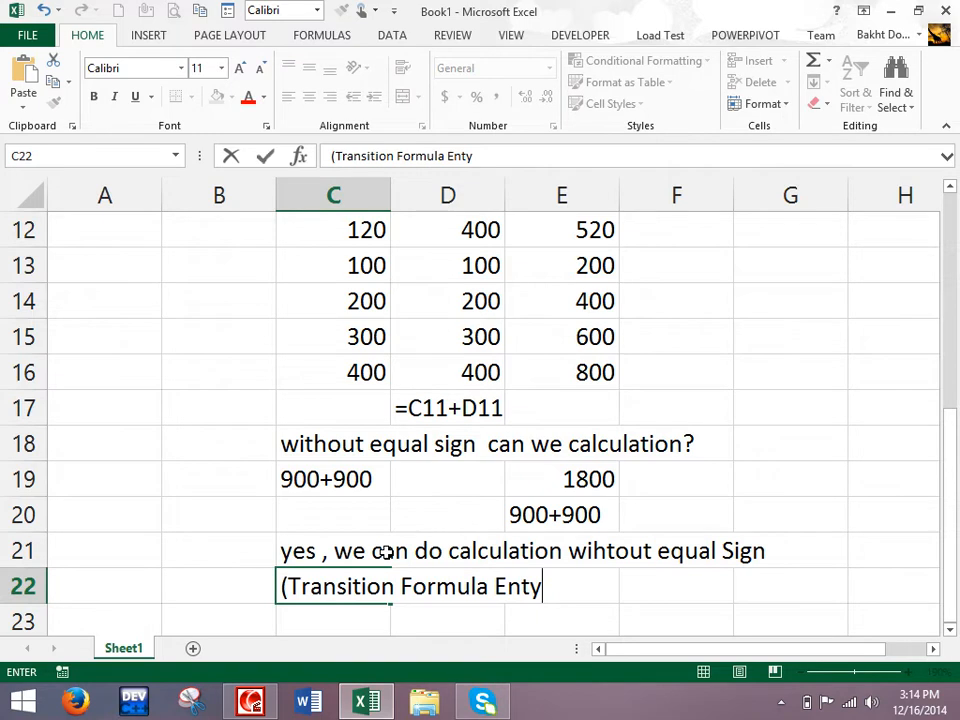
pyautogui.press('BackSpace')
pyautogui.write('ry (Tick On')
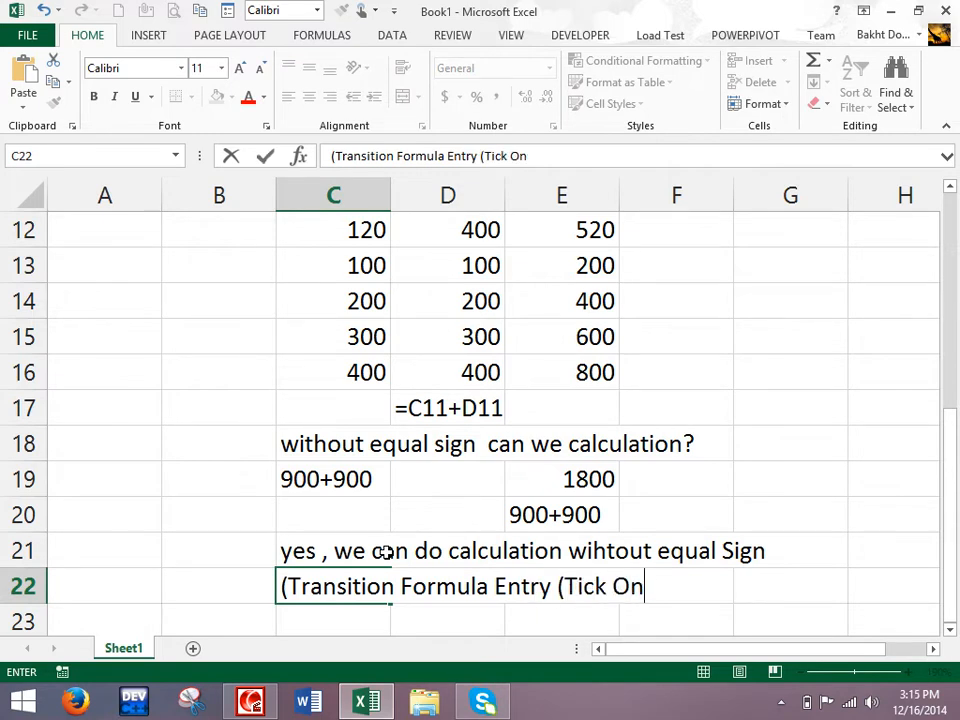
pyautogui.write(')')
pyautogui.press('Return')
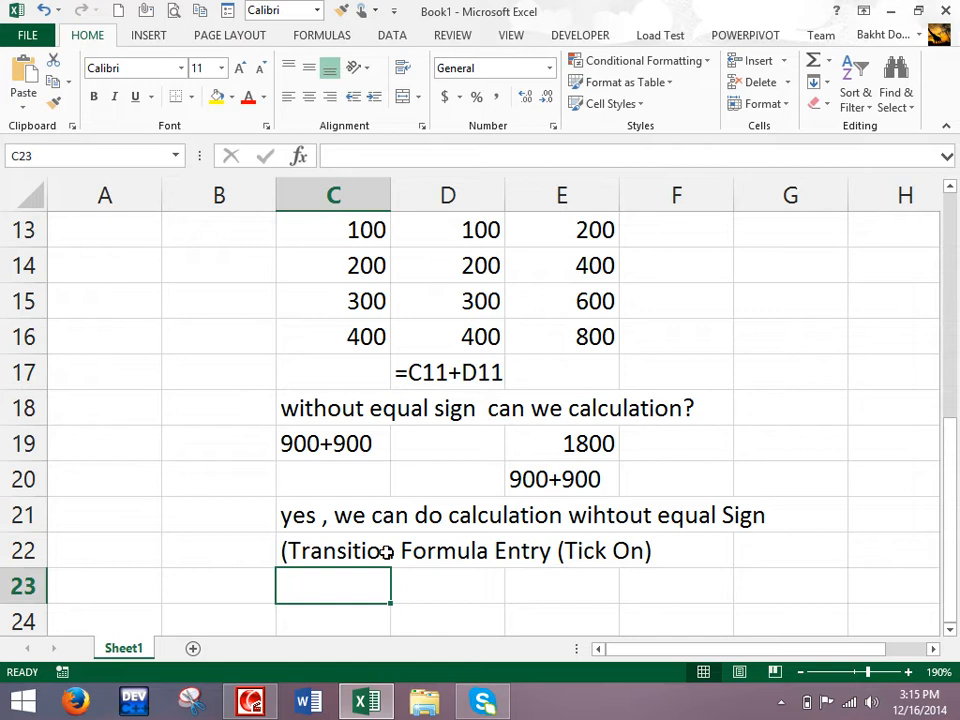
# Step: Enter the heading "Excel Depends on Functions and Formulas:" in cell A24
pyautogui.scroll(4, 553, 401)
pyautogui.scroll(-7, 547, 398)
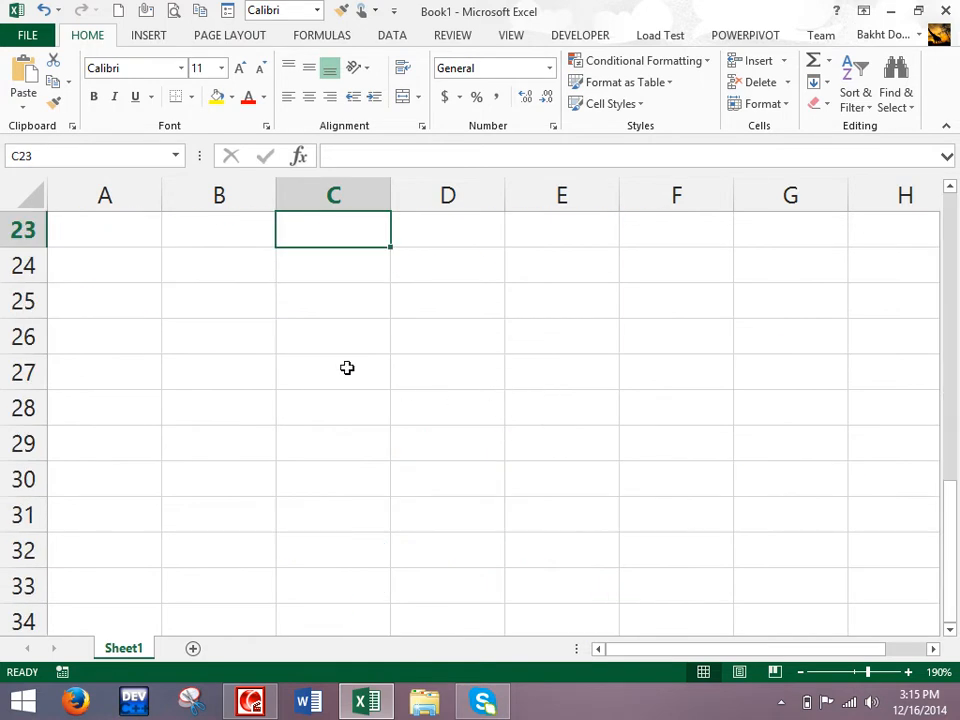
pyautogui.click(319, 304)
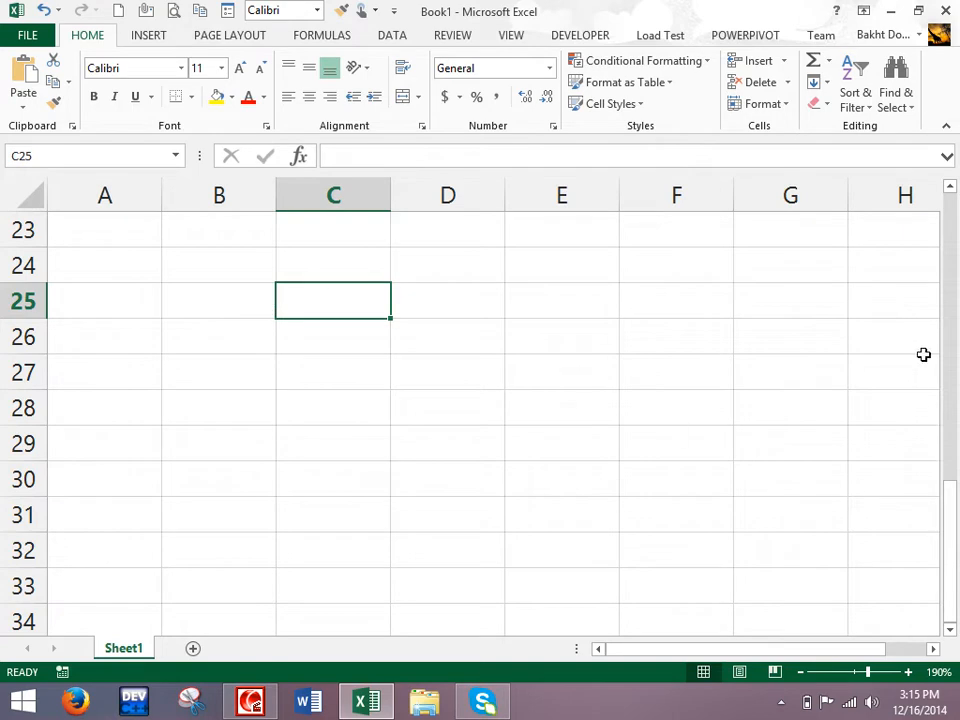
pyautogui.click(950, 188)
pyautogui.click(950, 188)
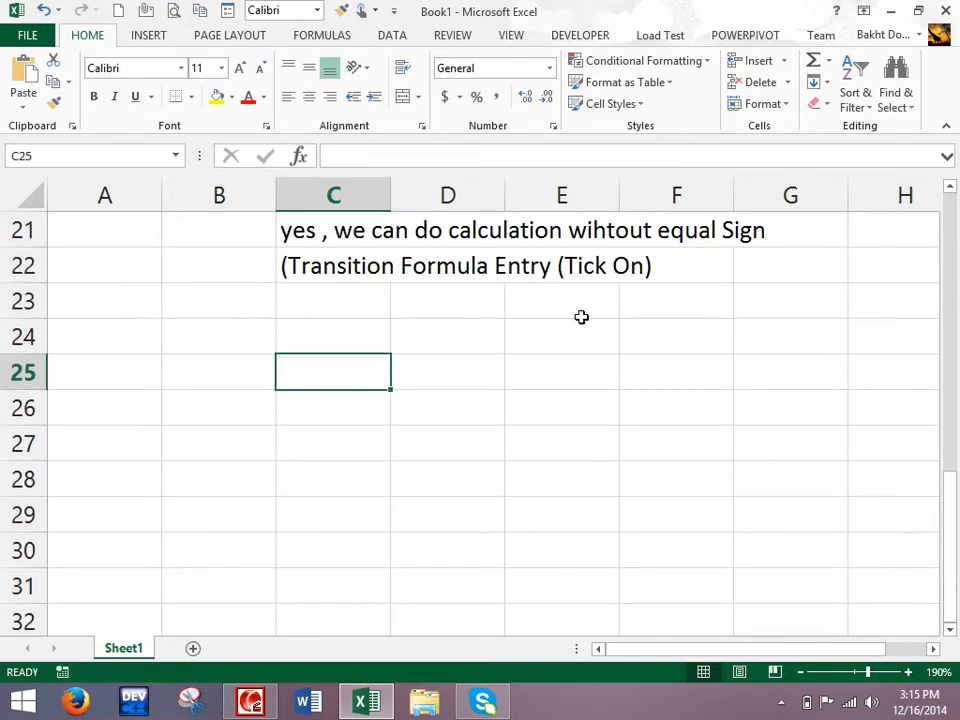
pyautogui.click(85, 334)
pyautogui.write('Excel D')
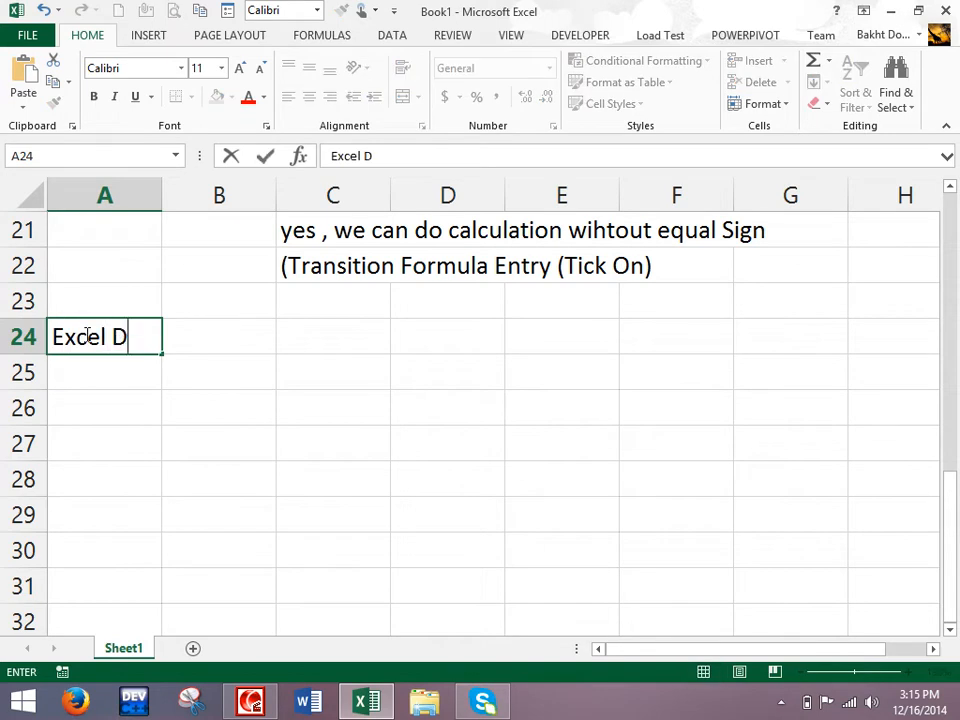
pyautogui.write('epends on Fu')
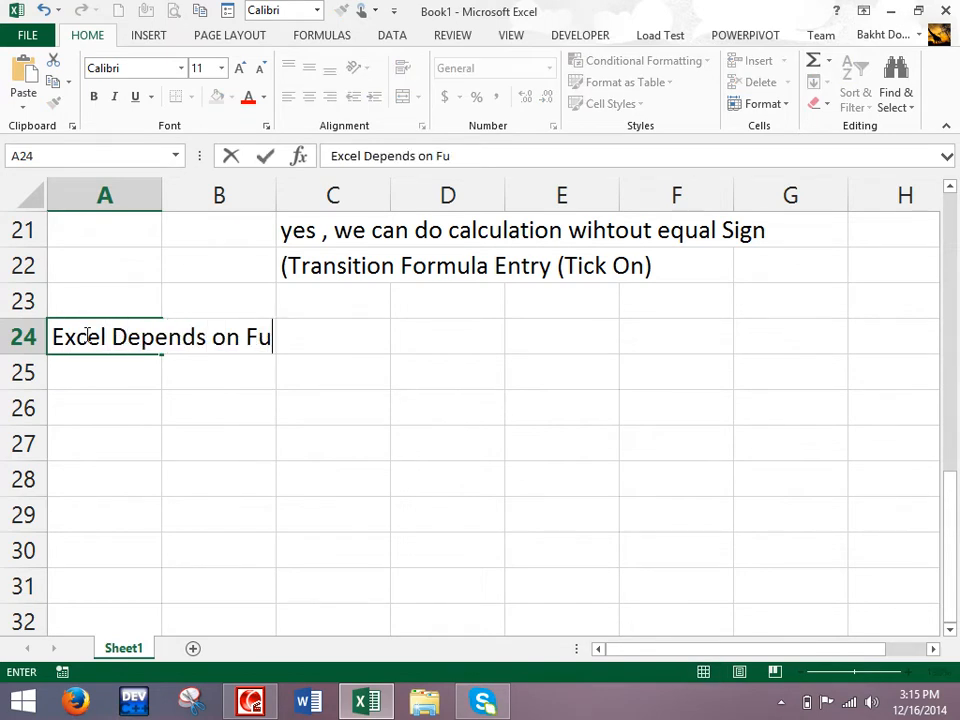
pyautogui.write('nctions and Formulas:')
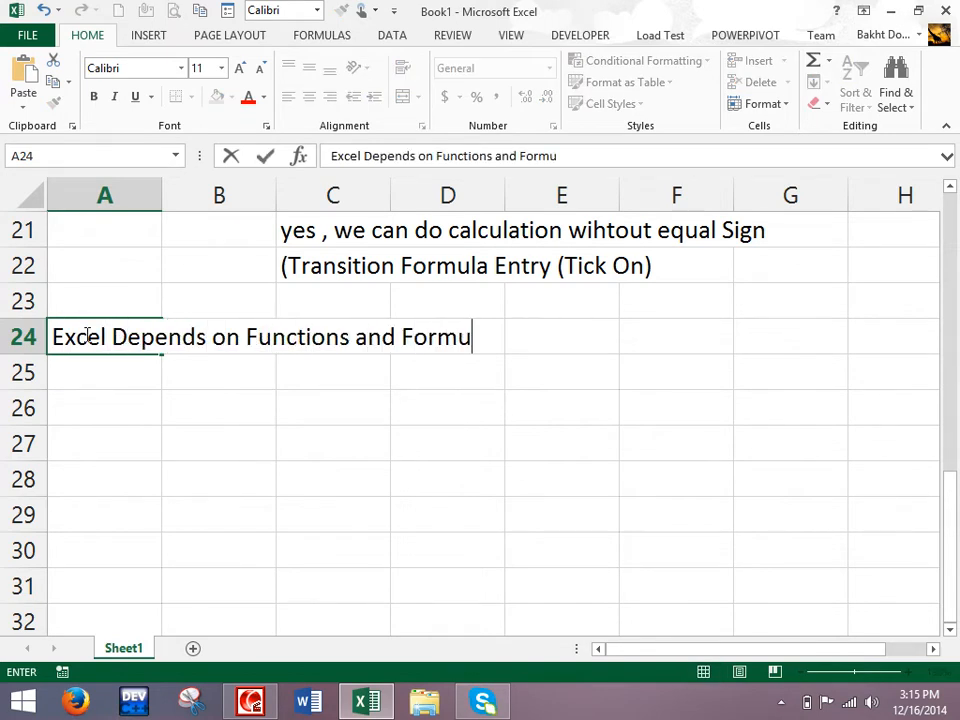
pyautogui.press('Return')
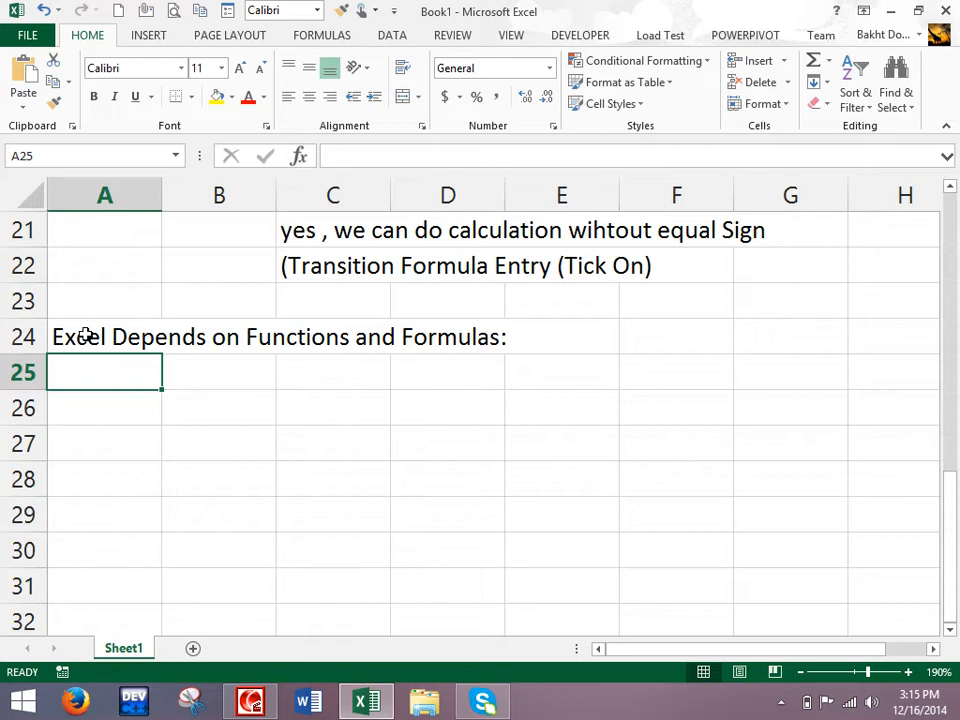
# Step: Enter the question "What is Functions?" in cell A25
pyautogui.write('Wh')
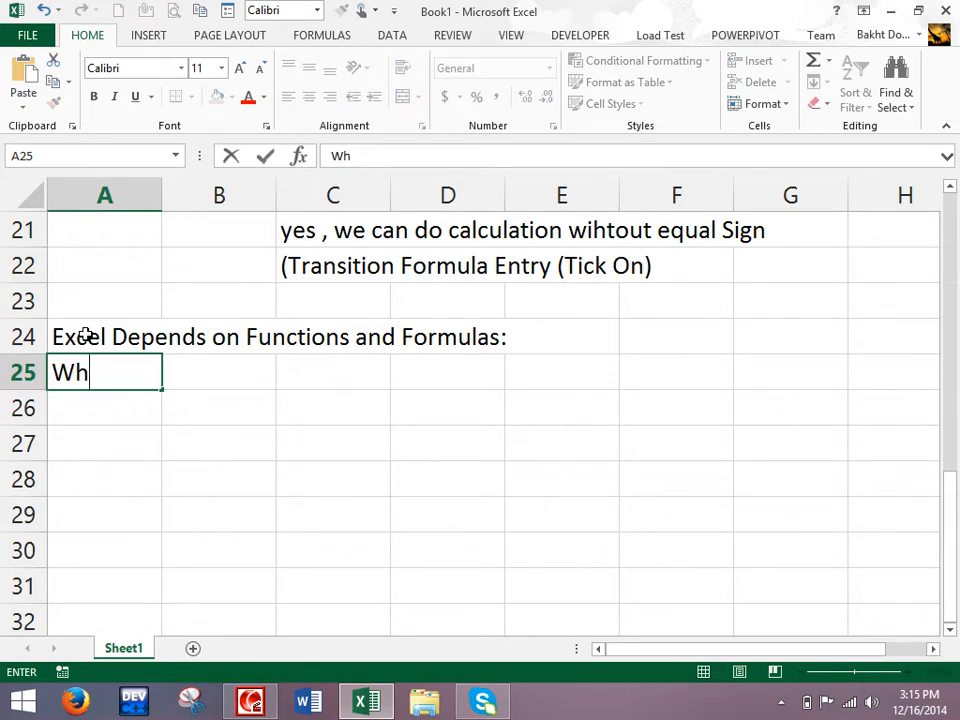
pyautogui.write('at is Fu')
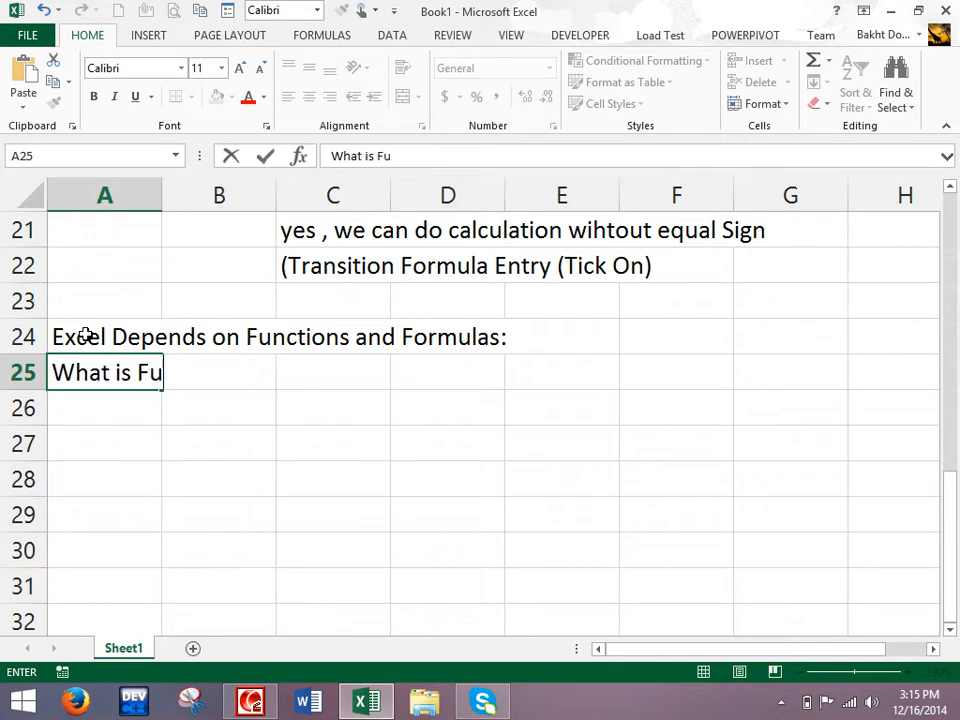
pyautogui.write('nctions?')
pyautogui.press('Return')
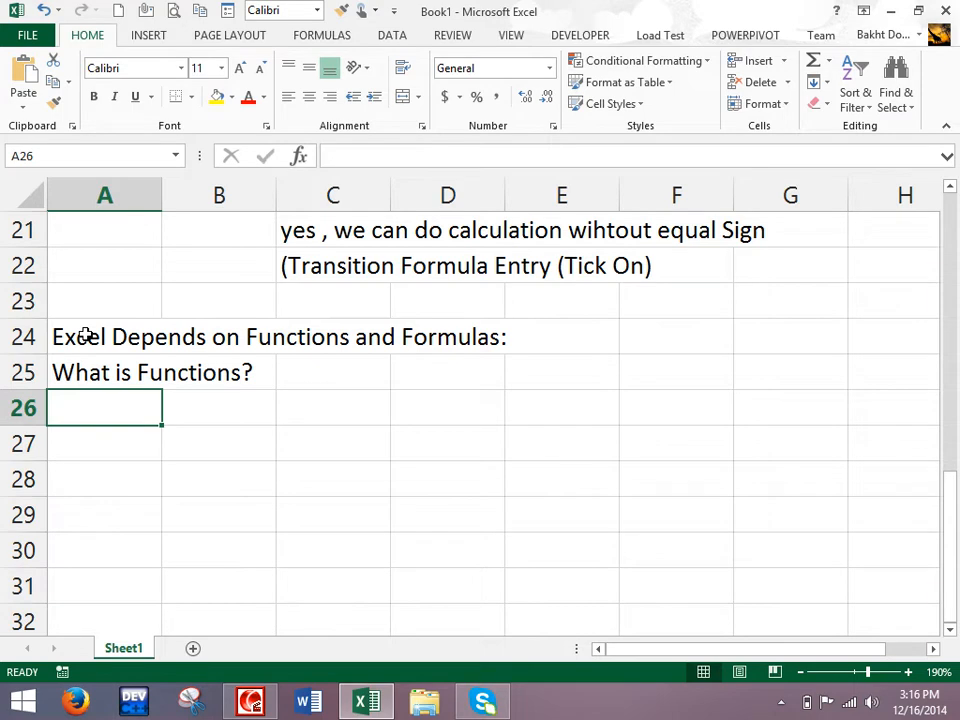
# Step: Enter the definition "Function is the collection of special characters which performs a special task." in cell A26
pyautogui.write('Function is the collection of psec')
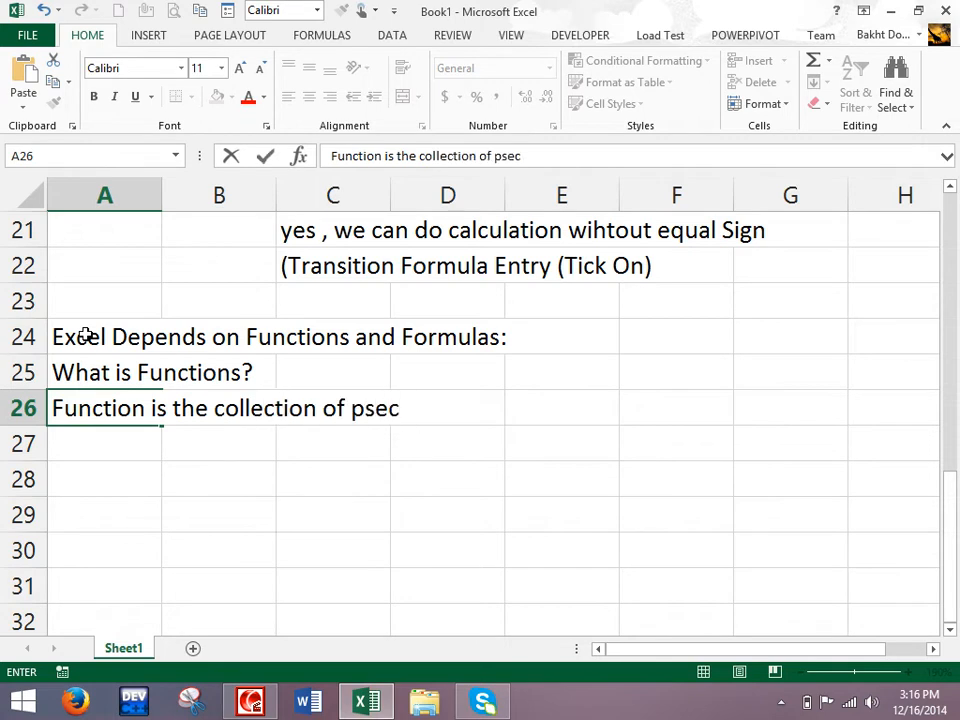
pyautogui.press('BackSpace')
pyautogui.press('BackSpace')
pyautogui.press('BackSpace')
pyautogui.press('BackSpace')
pyautogui.write('special c')
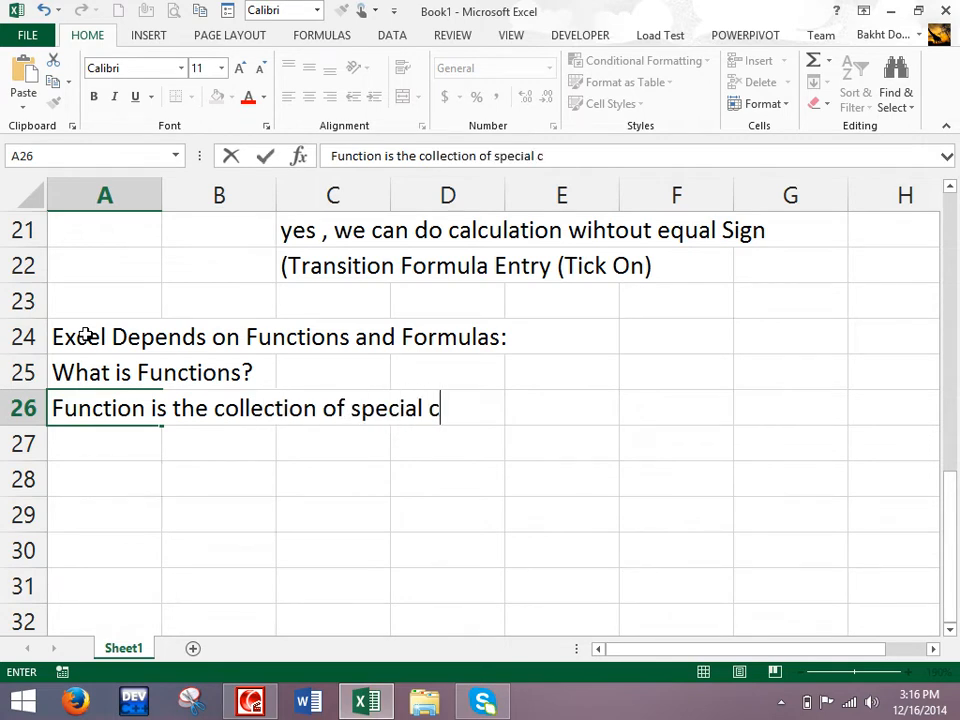
pyautogui.write('haracters which perf')
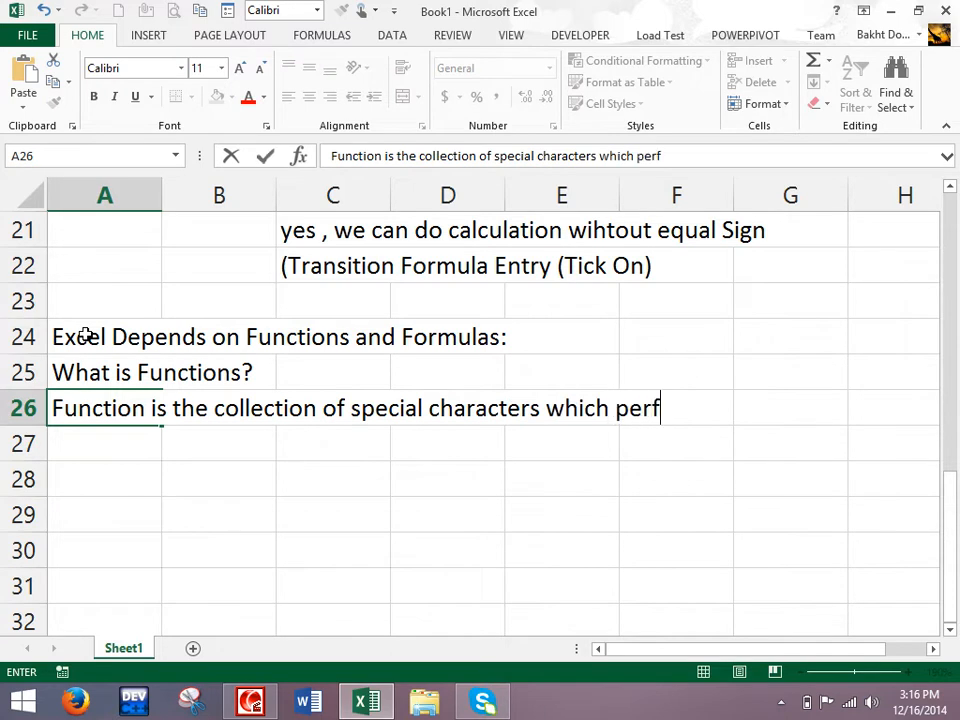
pyautogui.write('orms a spci')
pyautogui.press('BackSpace')
pyautogui.press('BackSpace')
pyautogui.write('ecial task.')
pyautogui.press('Return')
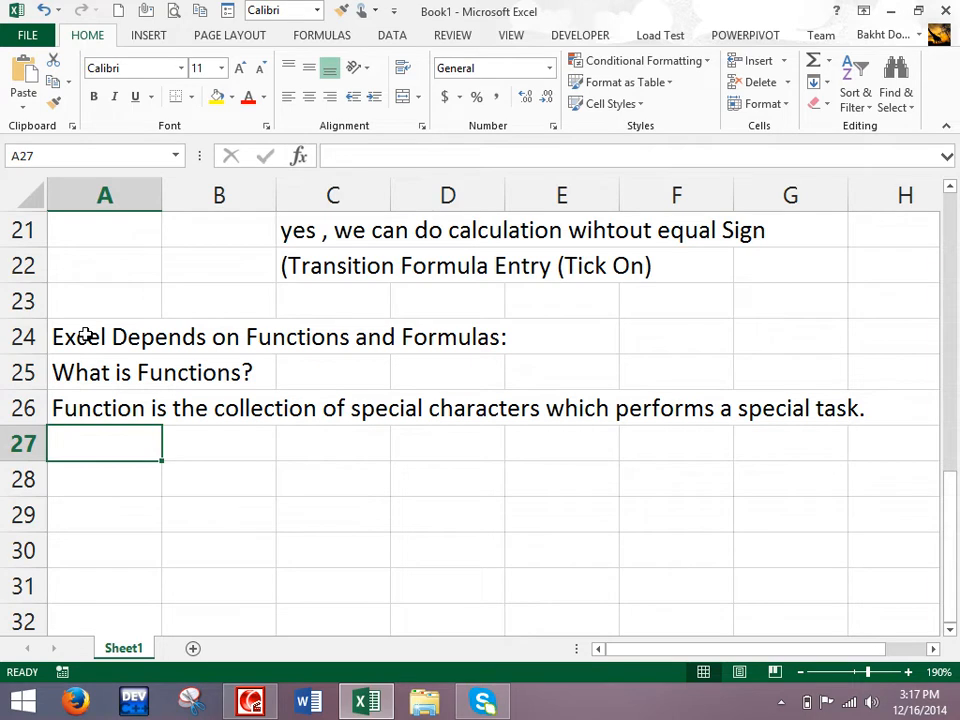
# Step: Enter the heading "Example" in cell A27 and the note "Sum : Addition" in cell A28
pyautogui.write('Examol')
pyautogui.press('BackSpace')
pyautogui.press('BackSpace')
pyautogui.write('ple')
pyautogui.press('Return')
pyautogui.write('Sum')
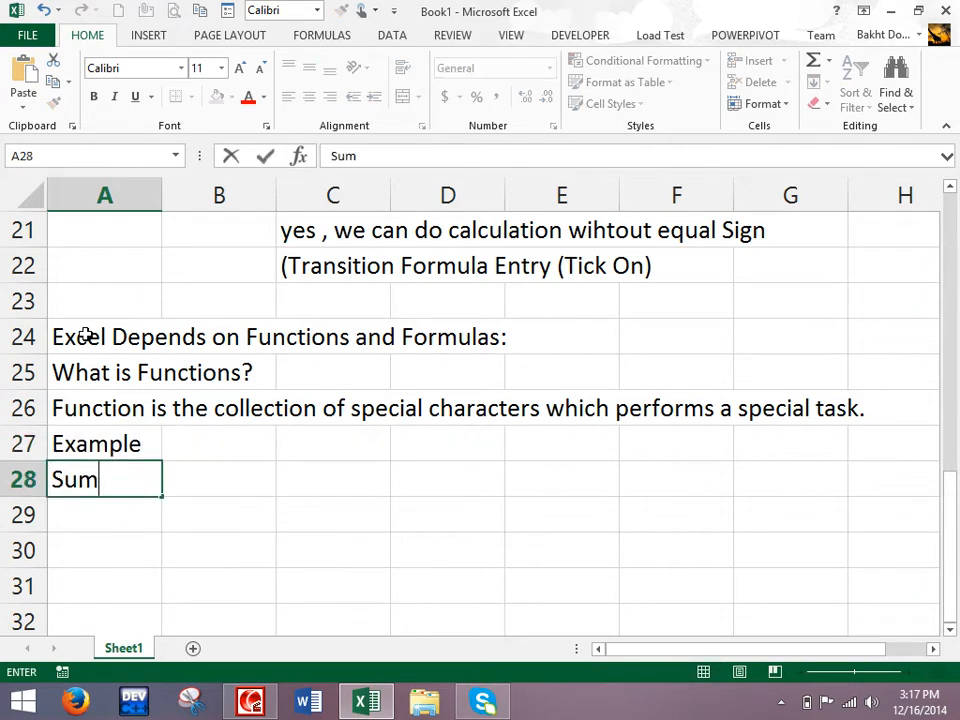
pyautogui.write(' : Addition')
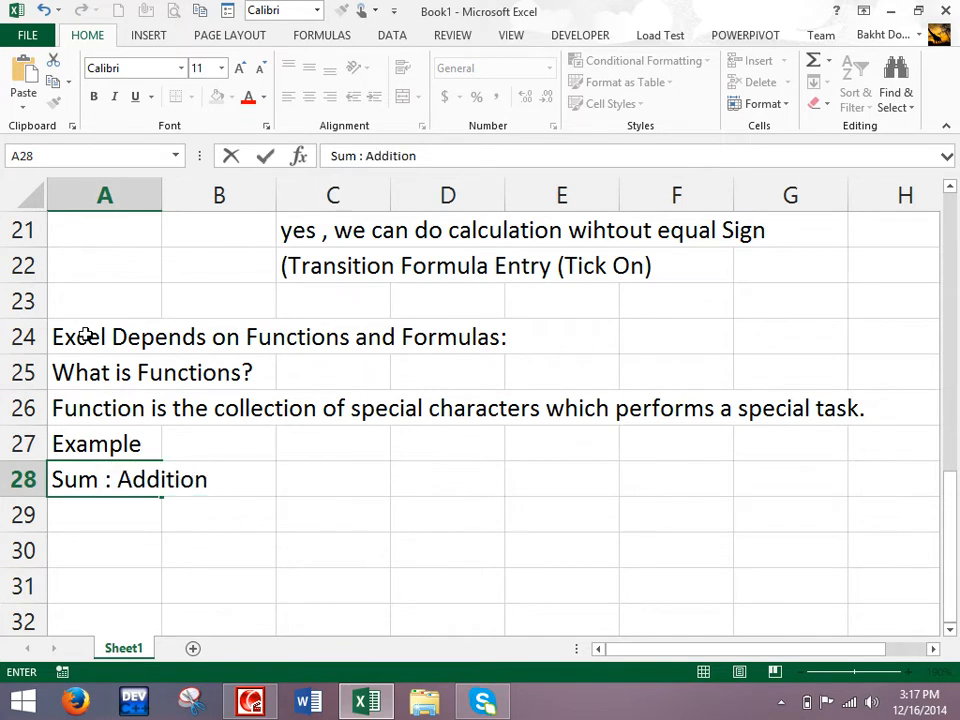
pyautogui.press('Return')
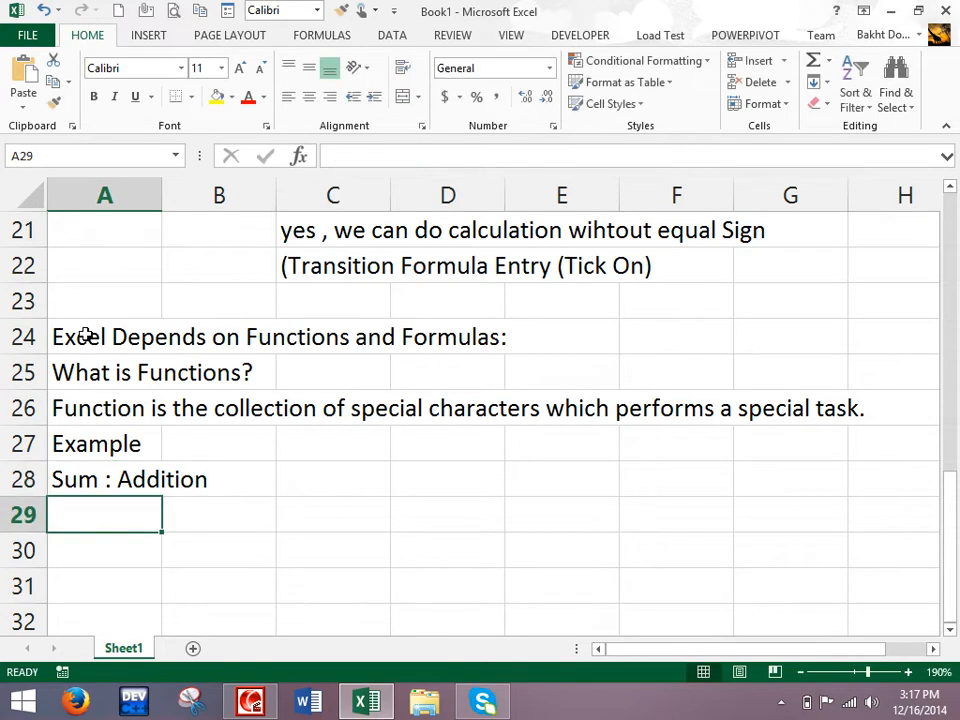
# Step: Enter the note "Product: Multiplication" in cell A29
pyautogui.write('Prd')
pyautogui.press('BackSpace')
pyautogui.write('odcut:')
pyautogui.press('BackSpace')
pyautogui.press('BackSpace')
pyautogui.press('BackSpace')
pyautogui.press('BackSpace')
pyautogui.write('uct: ')
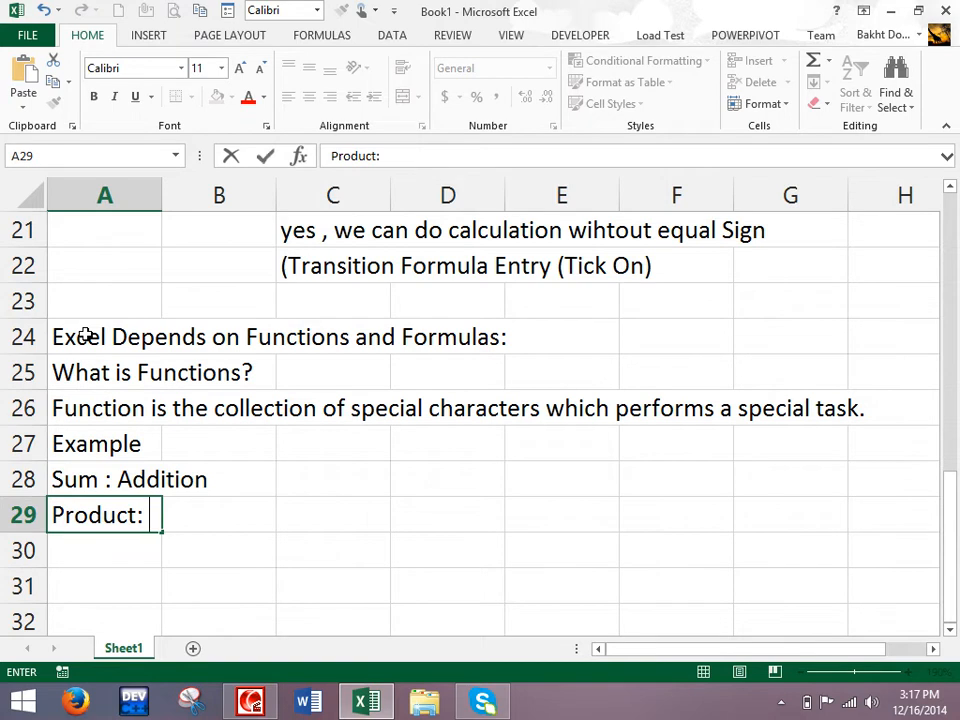
pyautogui.write('Multip')
pyautogui.press('BackSpace')
pyautogui.write('ipl')
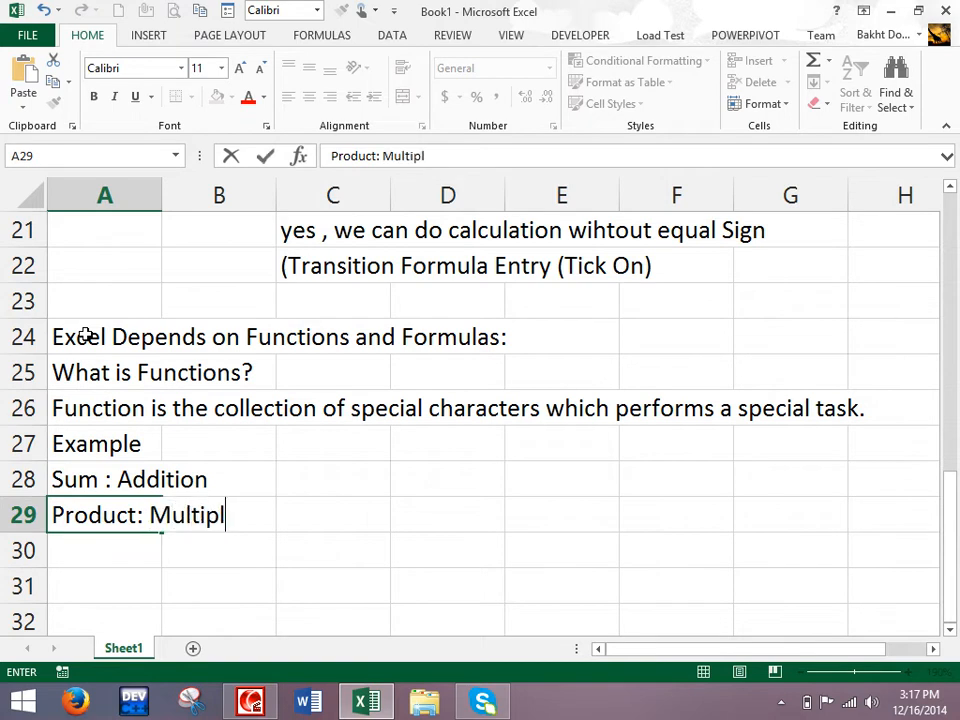
pyautogui.write('ication')
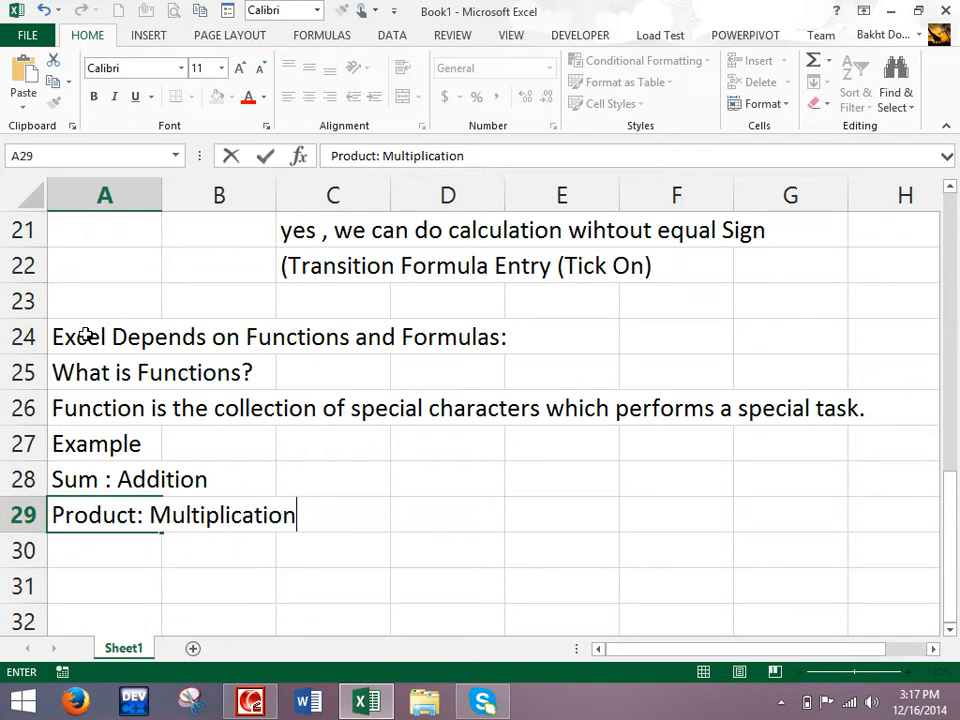
pyautogui.press('Return')
# Step: Enter the note "Average: To find the average of values." in cell A30
pyautogui.write('Average: To find the')
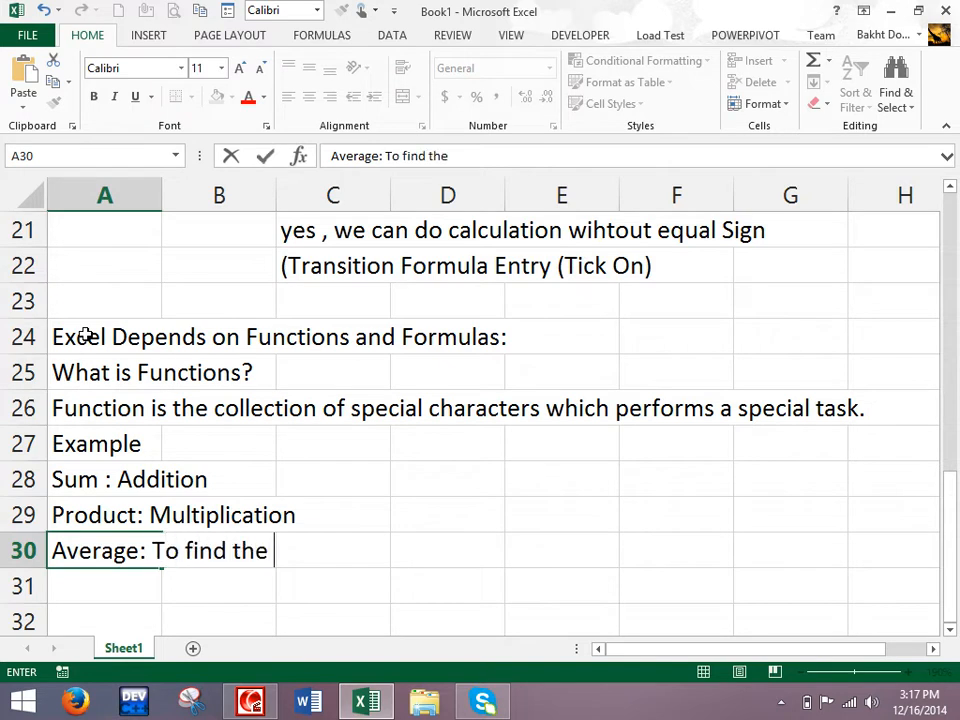
pyautogui.write(' average of val')
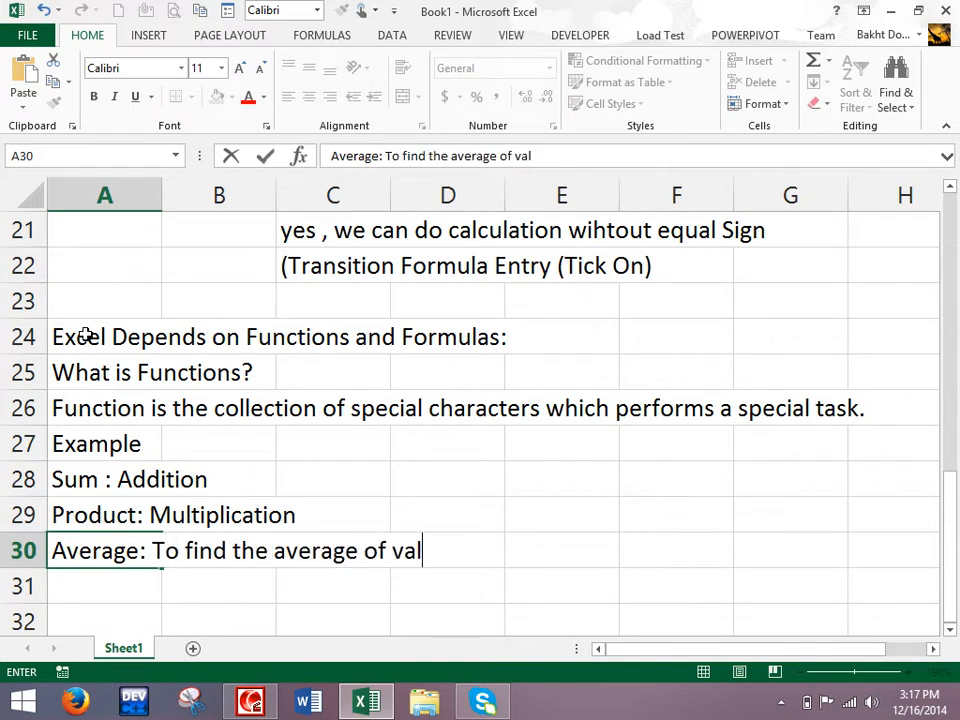
pyautogui.write('ues.')
pyautogui.press('Return')
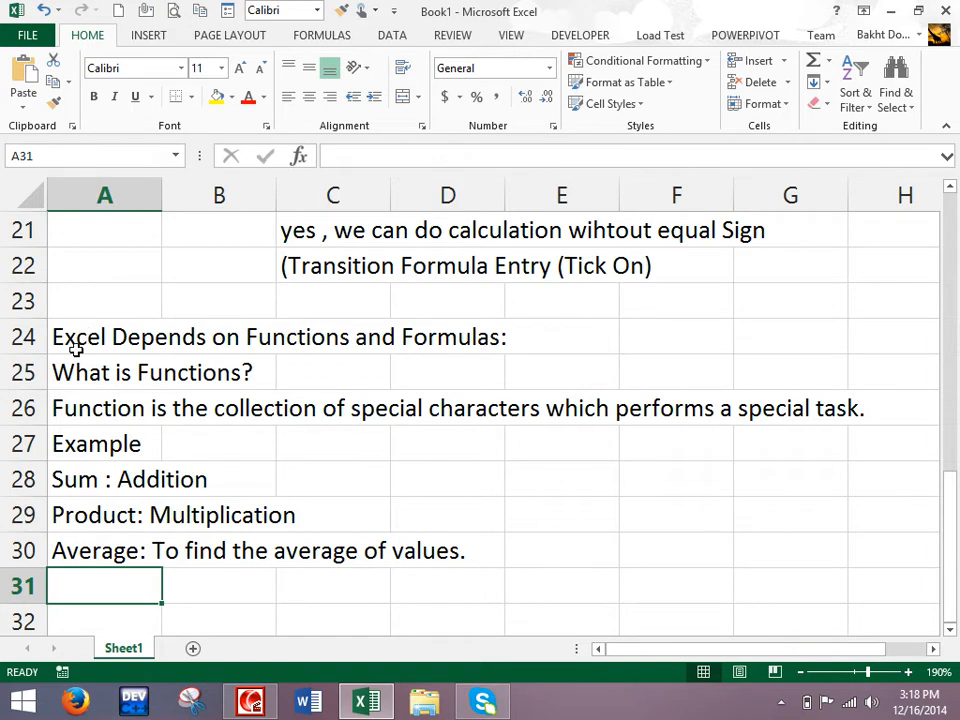
# Step: Check the formula behind the first total in cell E11, and replace the contents of cell D17 with the label "Grand Total"
pyautogui.moveTo(950, 541); pyautogui.dragTo(955, 395)
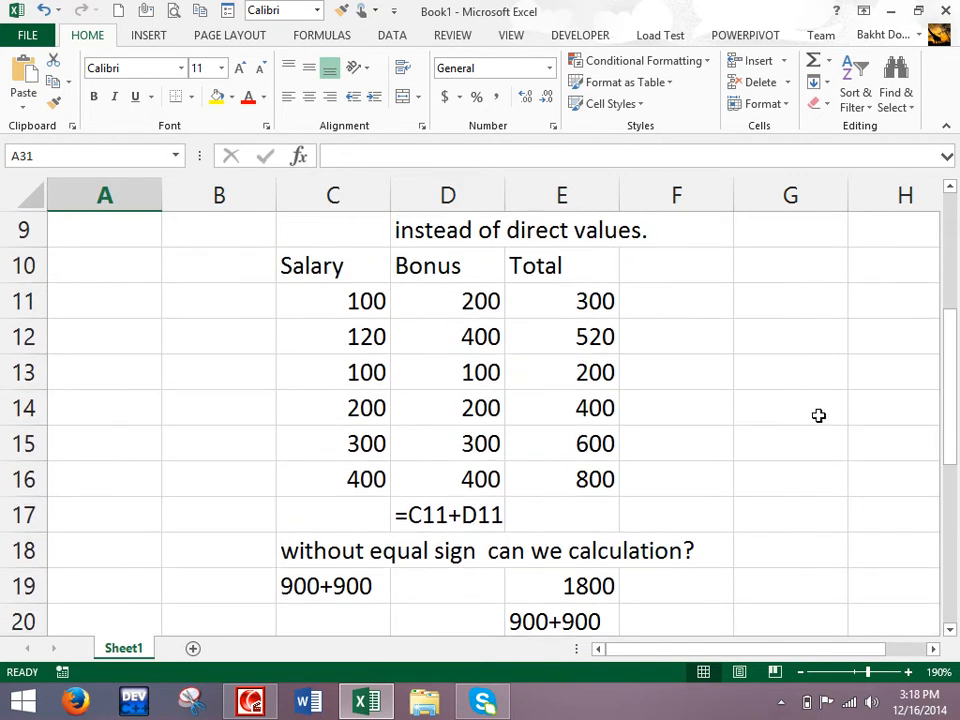
pyautogui.doubleClick(588, 301)
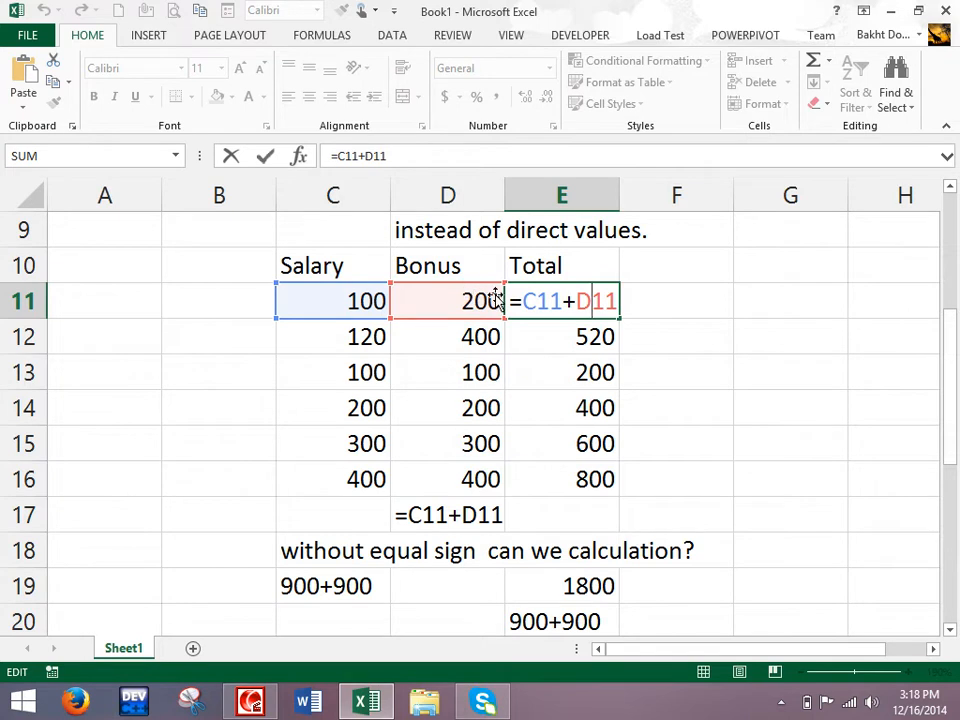
pyautogui.press('Return')
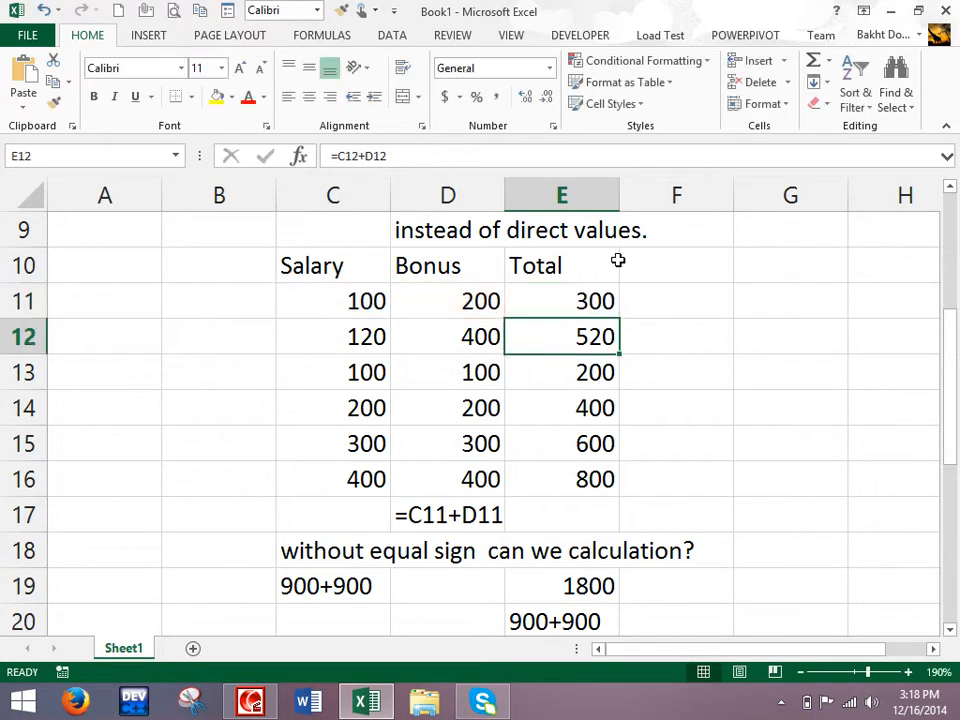
pyautogui.click(570, 508)
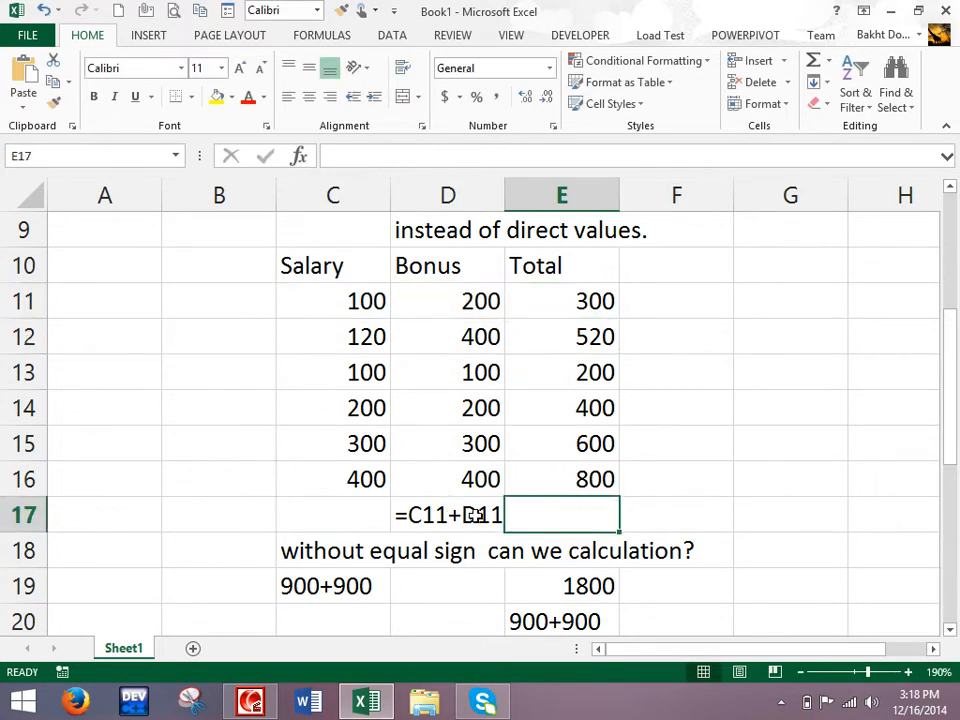
pyautogui.press('Left')
pyautogui.write('GR')
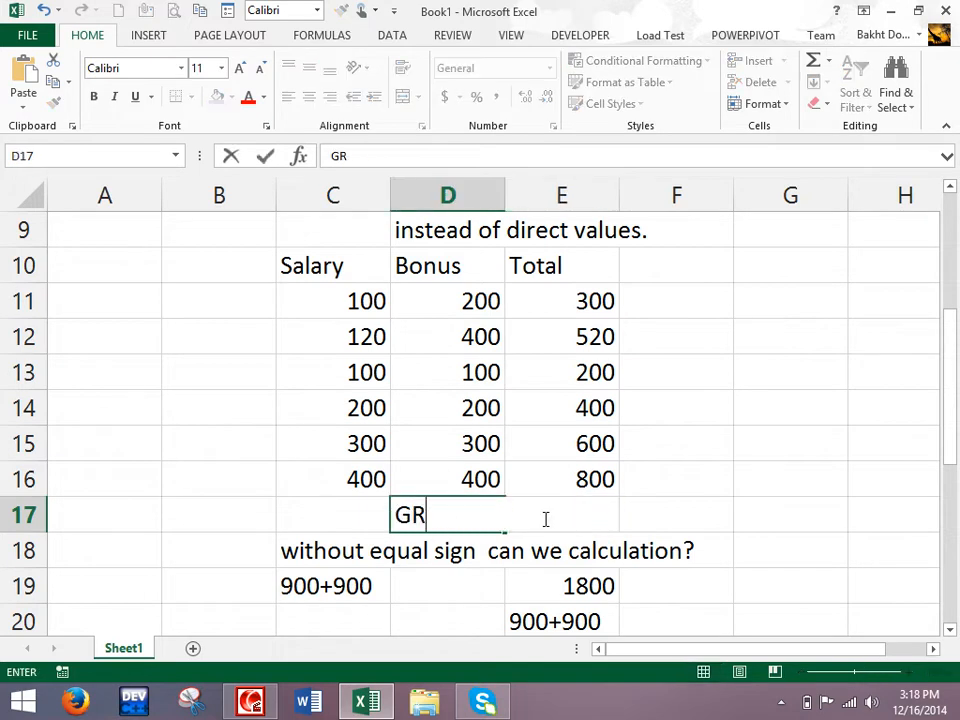
pyautogui.write('adn Tota')
pyautogui.press('BackSpace')
pyautogui.press('BackSpace')
pyautogui.press('BackSpace')
pyautogui.press('BackSpace')
pyautogui.press('BackSpace')
pyautogui.press('BackSpace')
pyautogui.press('BackSpace')
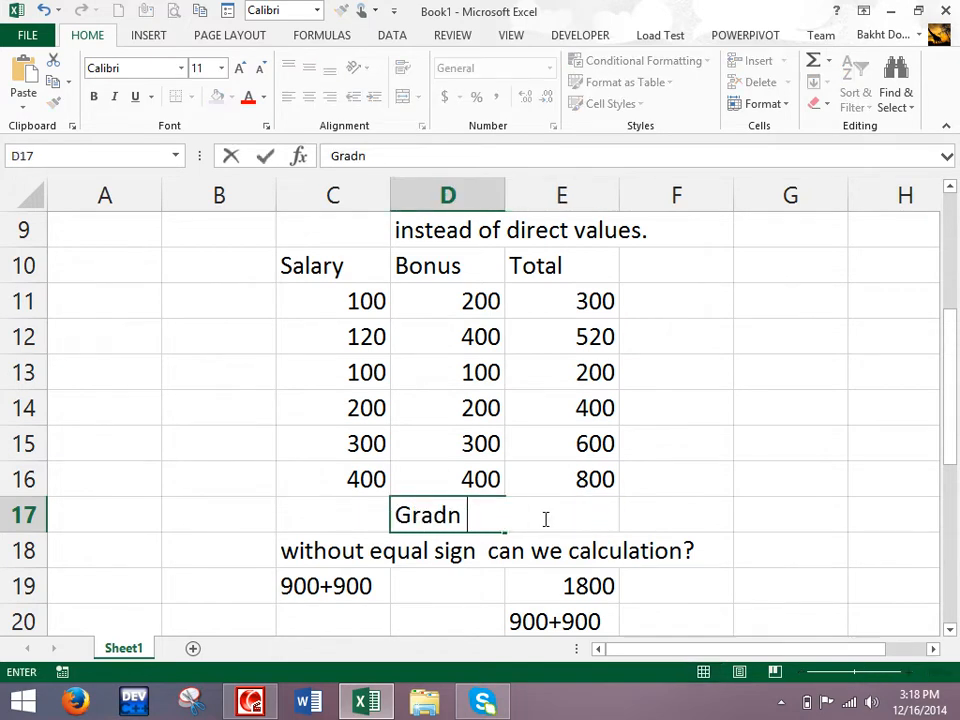
pyautogui.write('nd Tota')
pyautogui.press('BackSpace')
pyautogui.press('BackSpace')
pyautogui.write('otal')
pyautogui.press('Return')
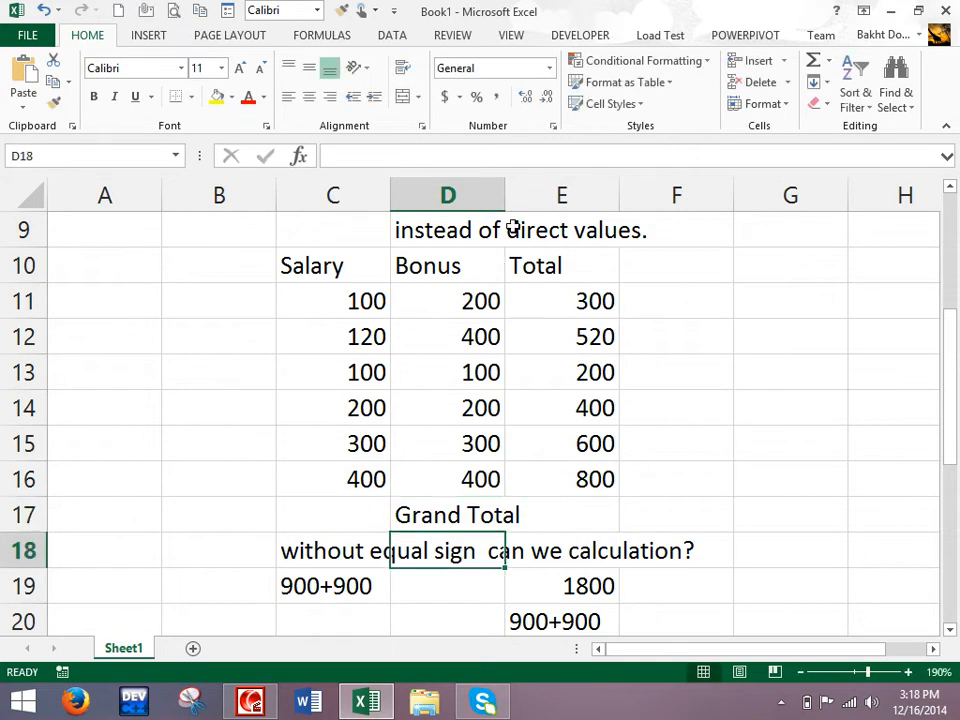
# Step: Widen column D to fit the "Grand Total" label, and widen column E slightly
pyautogui.moveTo(506, 193); pyautogui.dragTo(529, 210)
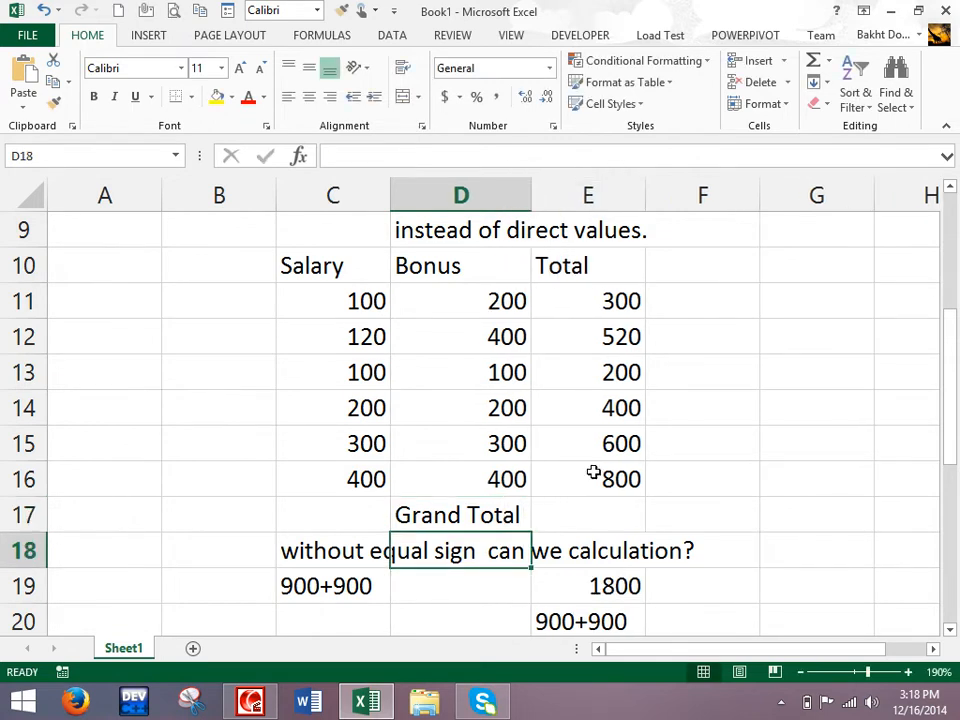
pyautogui.click(570, 506)
pyautogui.moveTo(645, 196); pyautogui.dragTo(666, 206)
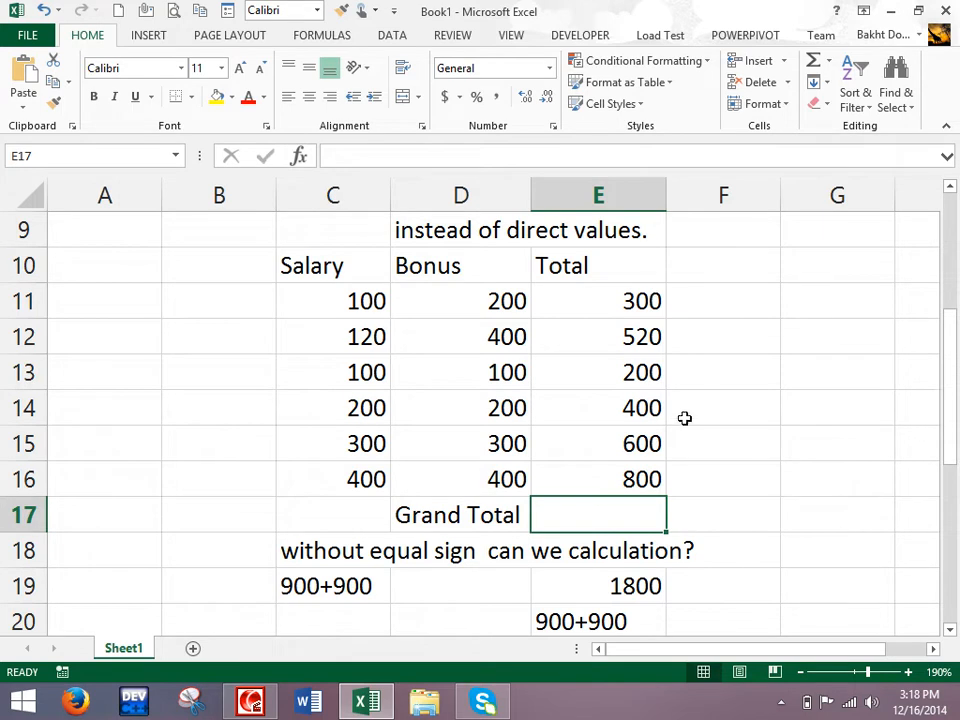
pyautogui.write('=')
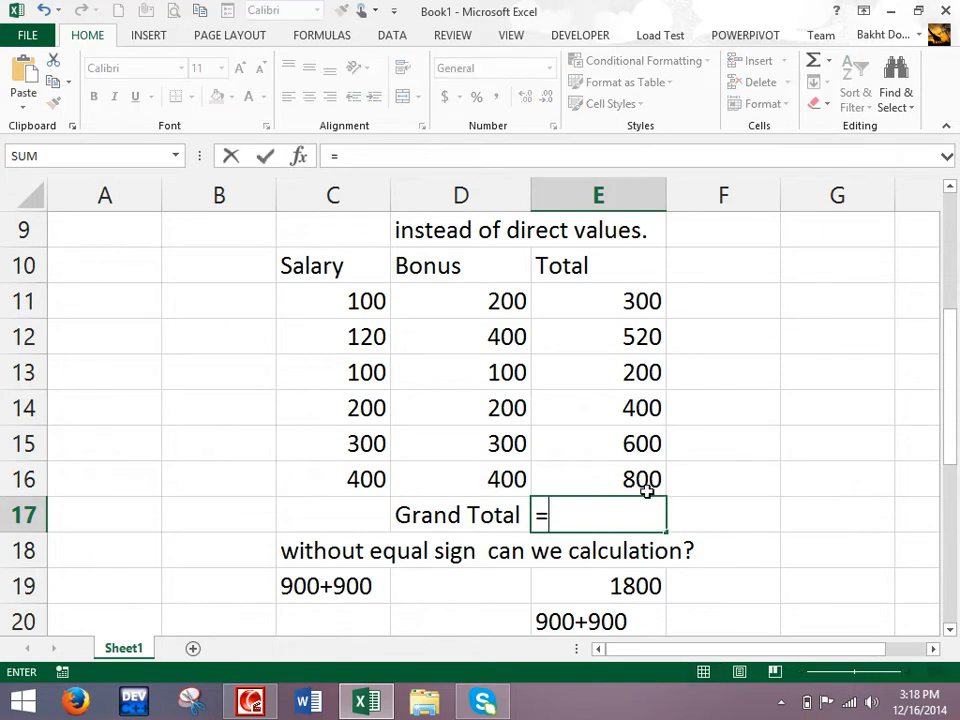
pyautogui.click(602, 292)
pyautogui.write('+')
pyautogui.click(593, 332)
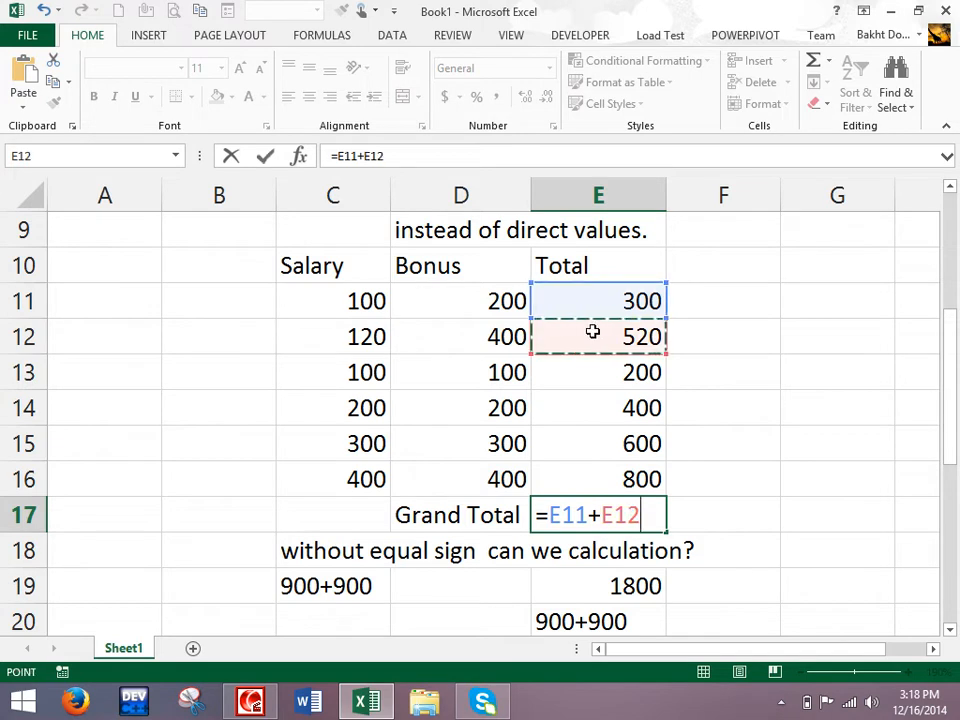
pyautogui.write('+')
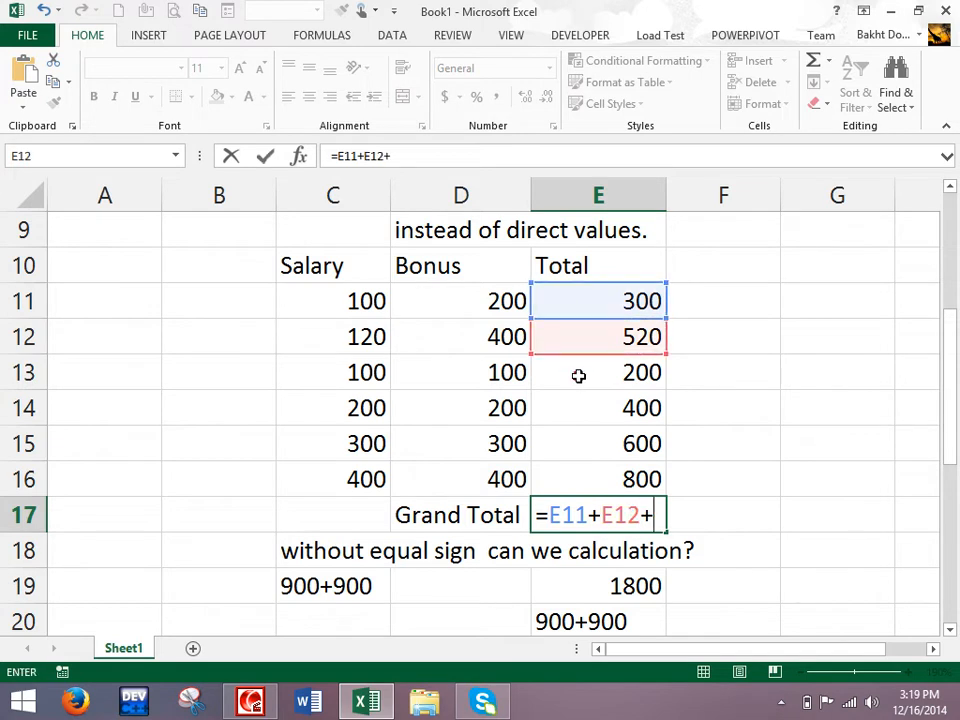
pyautogui.click(578, 375)
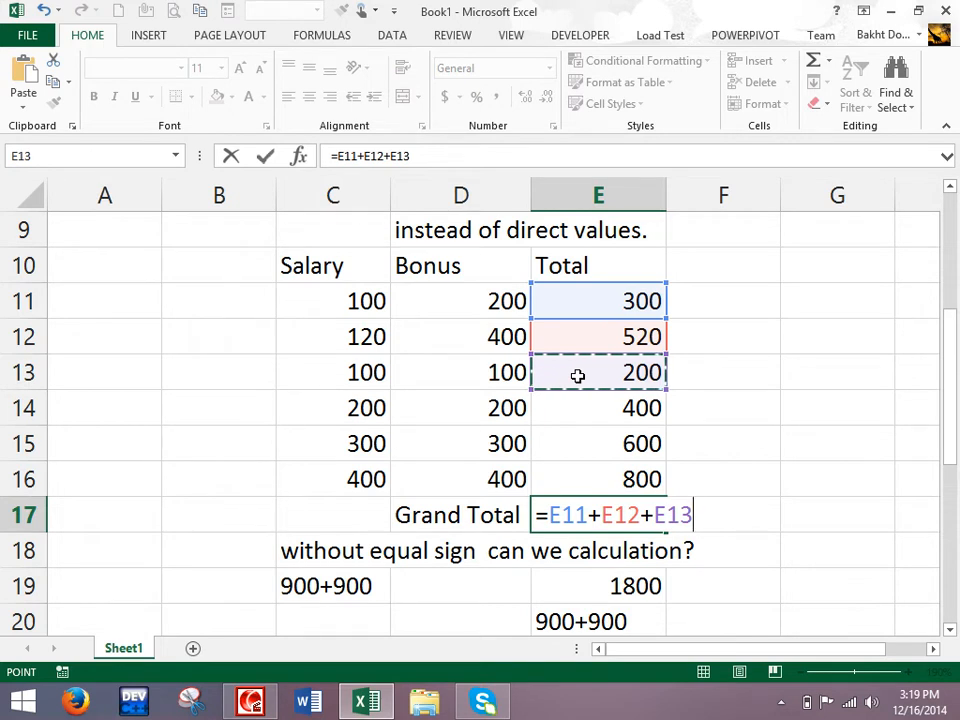
pyautogui.press('Escape')
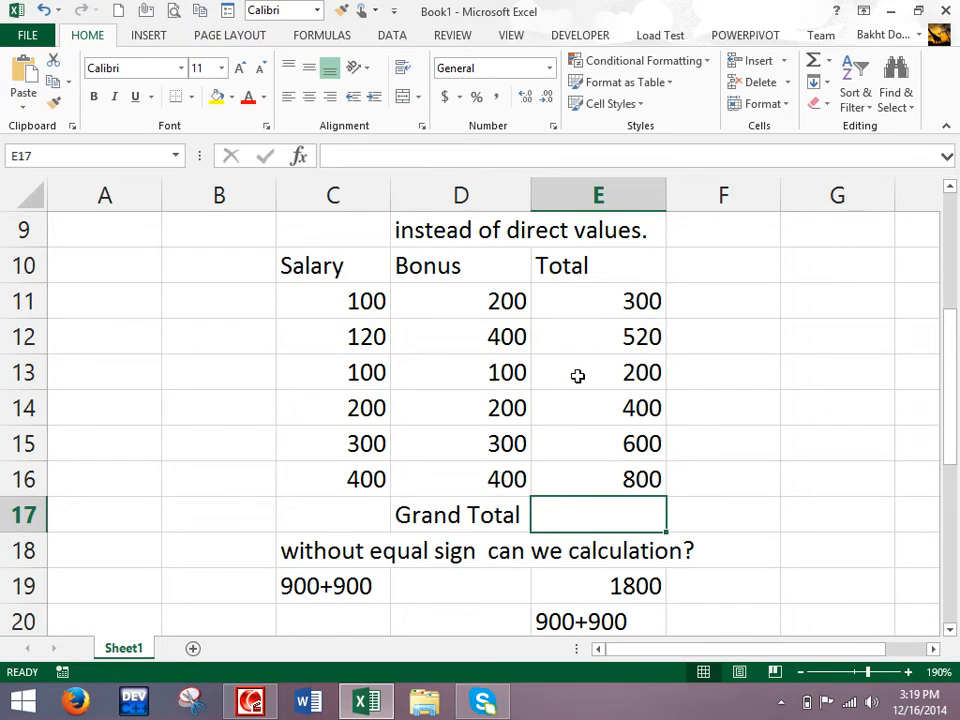
# Step: Total the range E11:E16 in cell E17 with AutoSum and inspect the formula it inserts
pyautogui.click(816, 64)
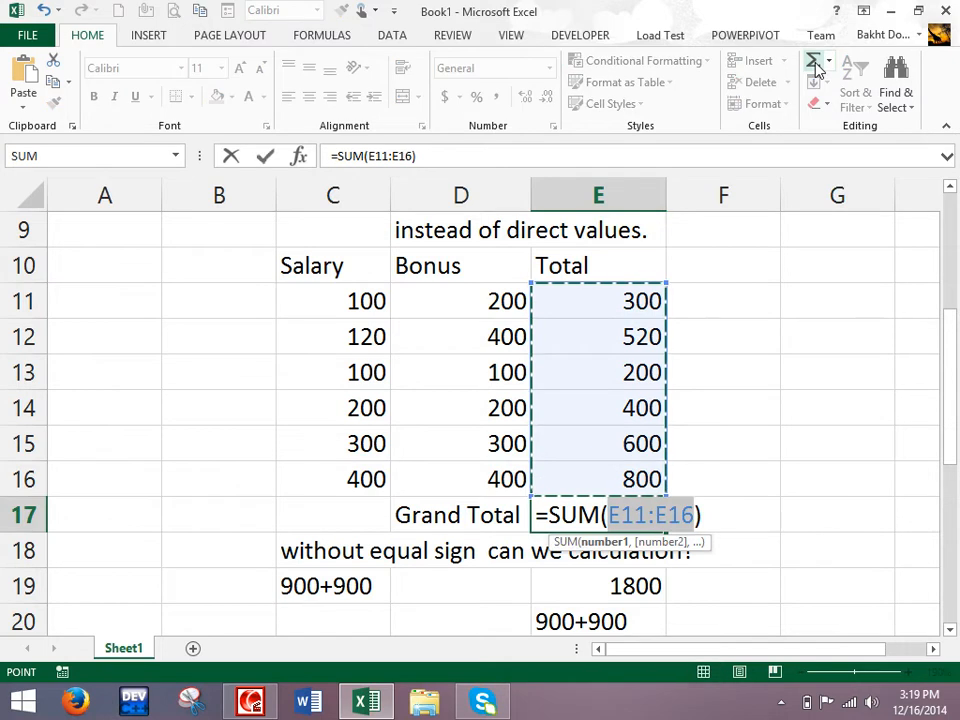
pyautogui.click(816, 64)
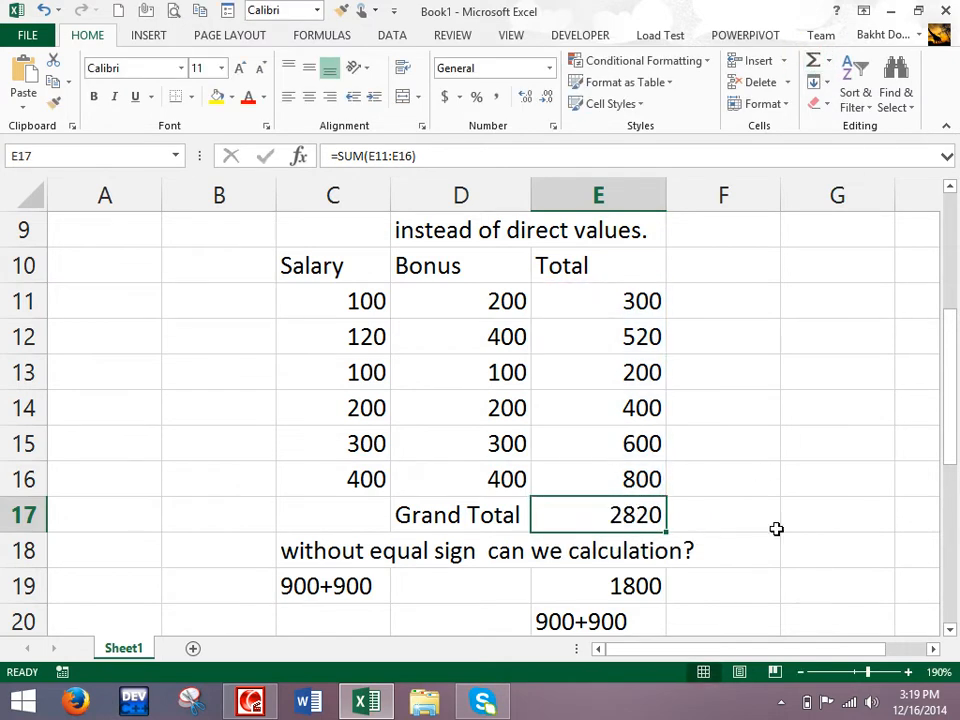
pyautogui.doubleClick(620, 516)
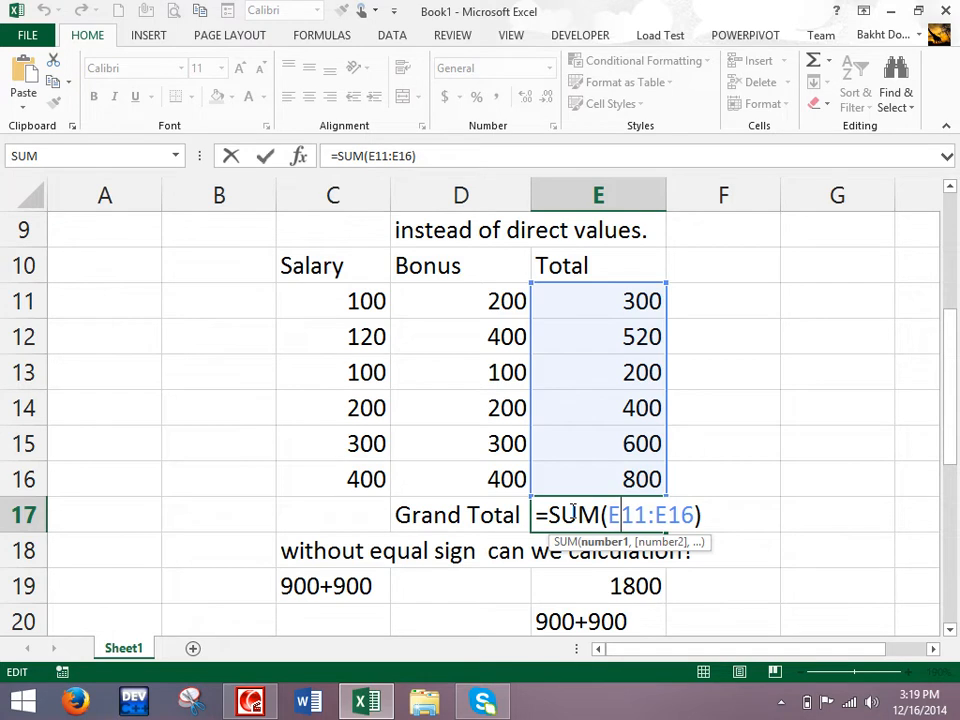
pyautogui.hotkey('ctrl', 'Return')
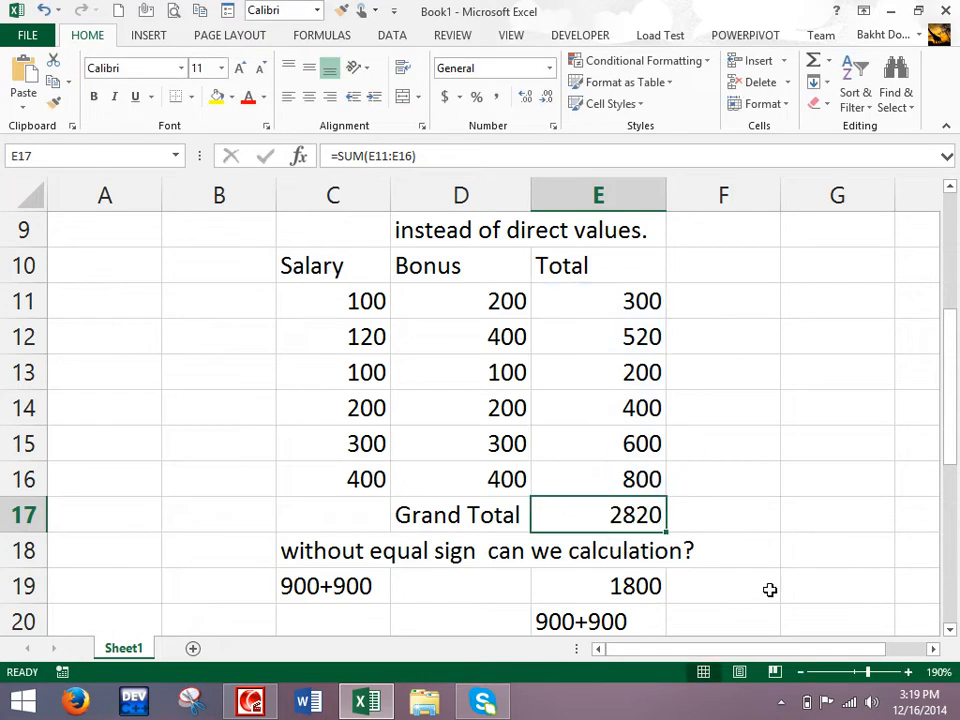
# Step: Clear the total in cell E17 and try to sum the range E11:E16 with a manually written SUM function
pyautogui.press('Delete')
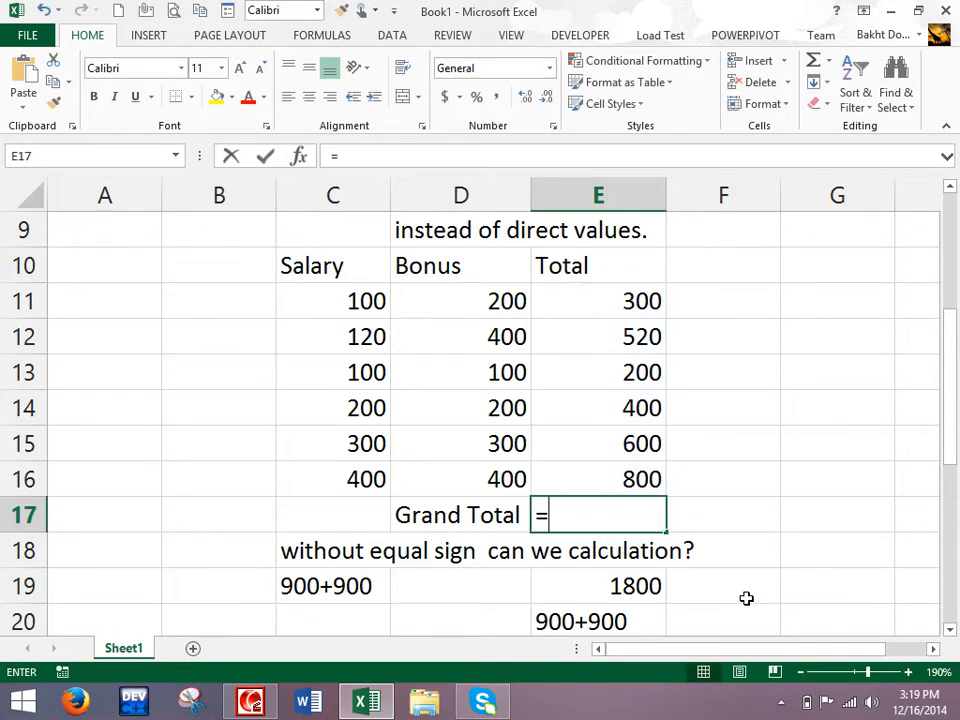
pyautogui.write('=sum')
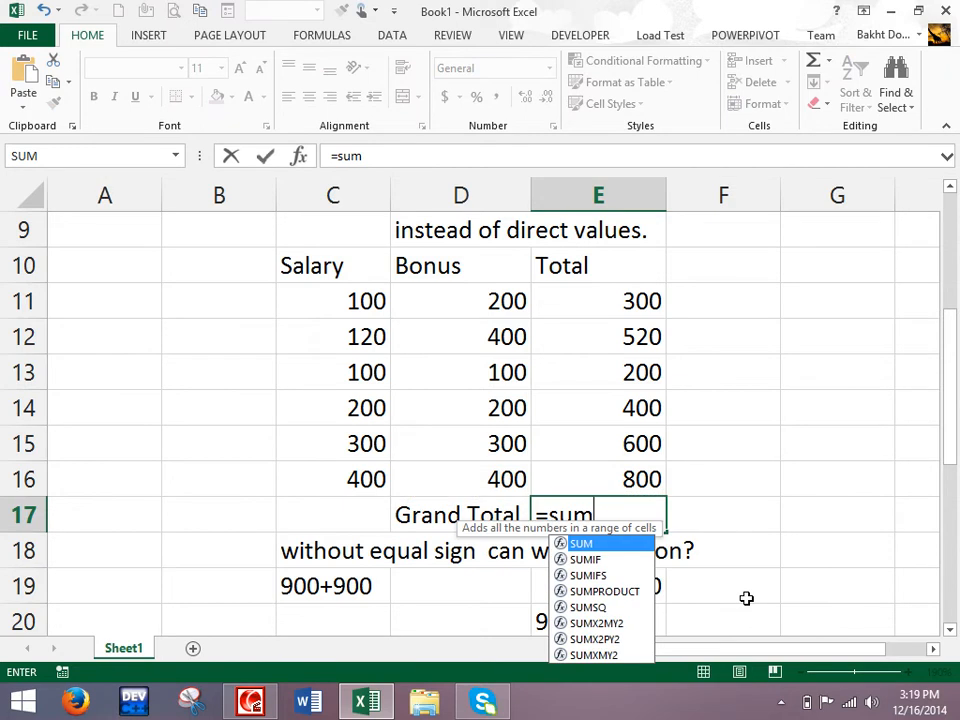
pyautogui.write('(')
pyautogui.moveTo(636, 305); pyautogui.dragTo(640, 482)
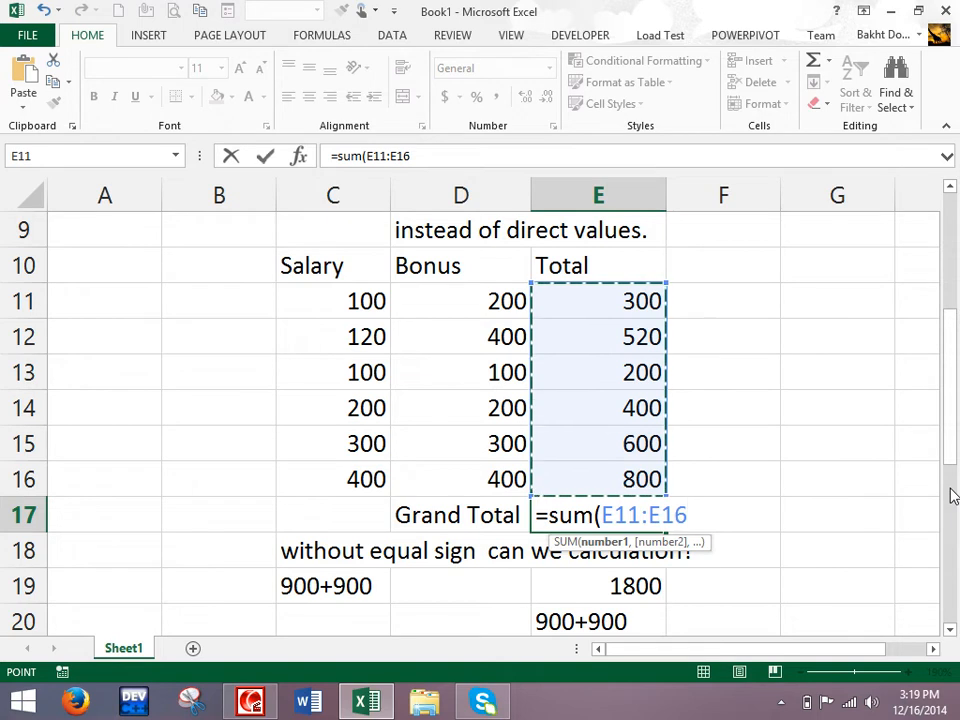
pyautogui.press('Escape')
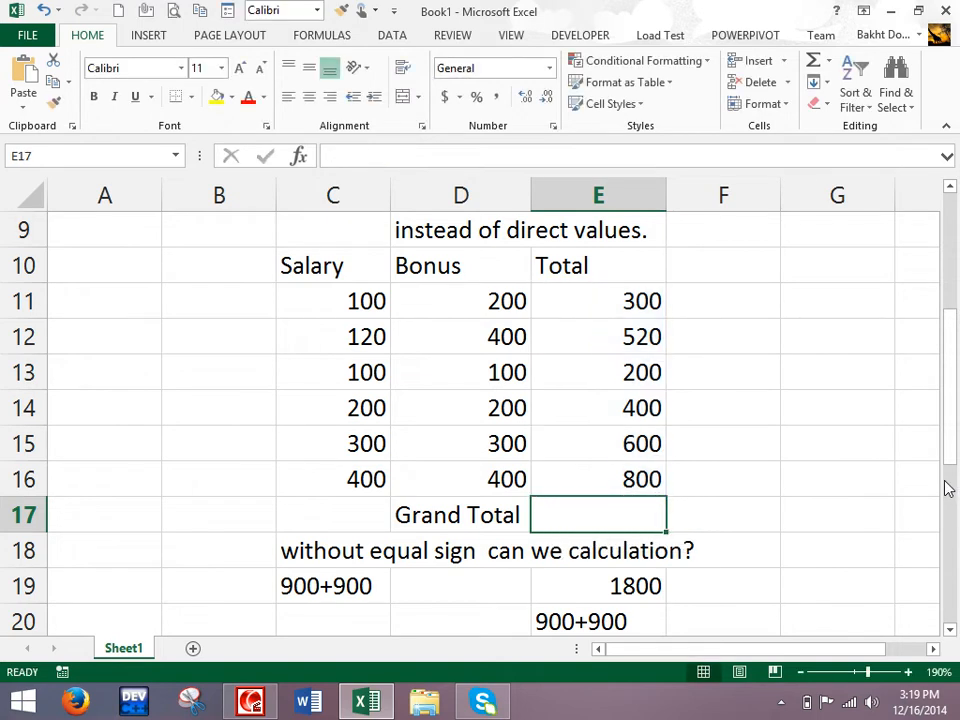
# Step: Try adding cells E11, E14 and E16 by individual references in cell E17, and clear the result
pyautogui.write('=')
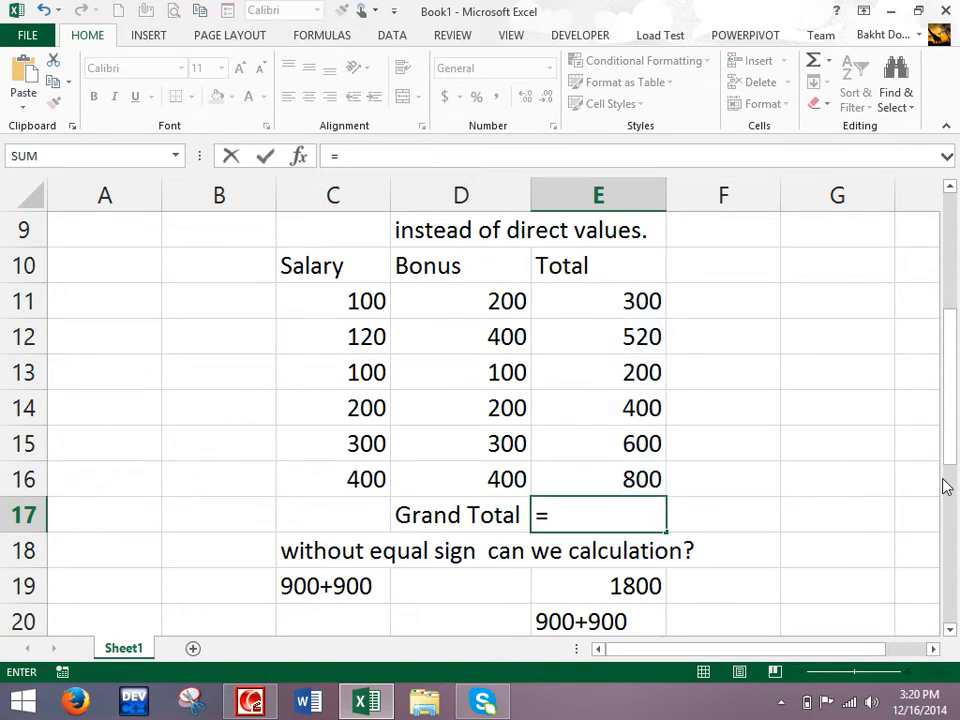
pyautogui.click(649, 304)
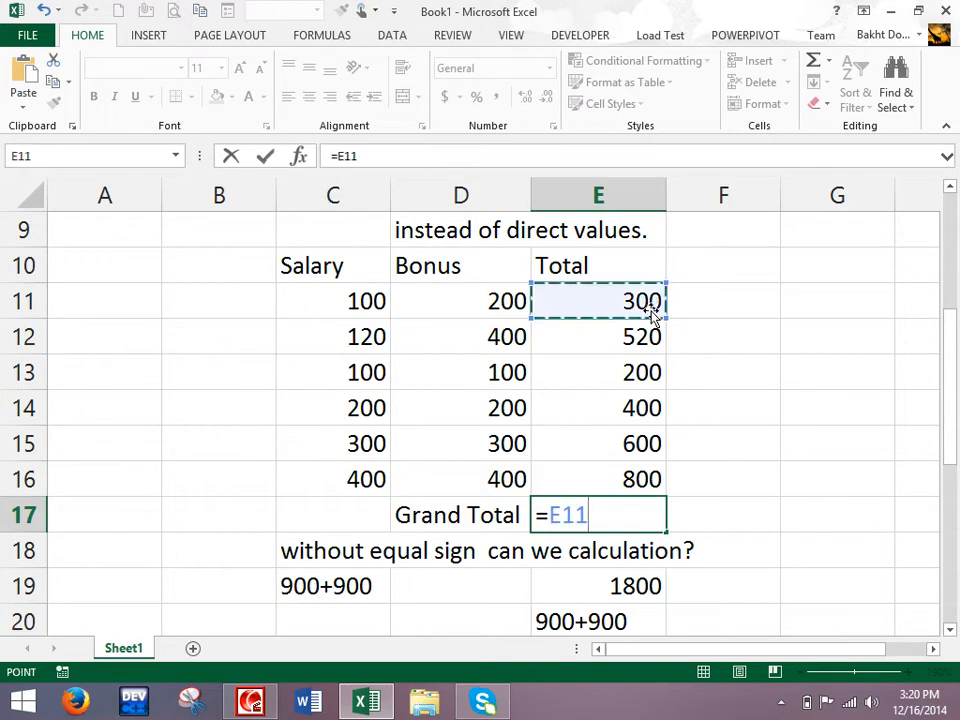
pyautogui.write('+')
pyautogui.click(629, 405)
pyautogui.write('+')
pyautogui.click(634, 476)
pyautogui.press('Return')
pyautogui.click(620, 516)
pyautogui.press('Delete')
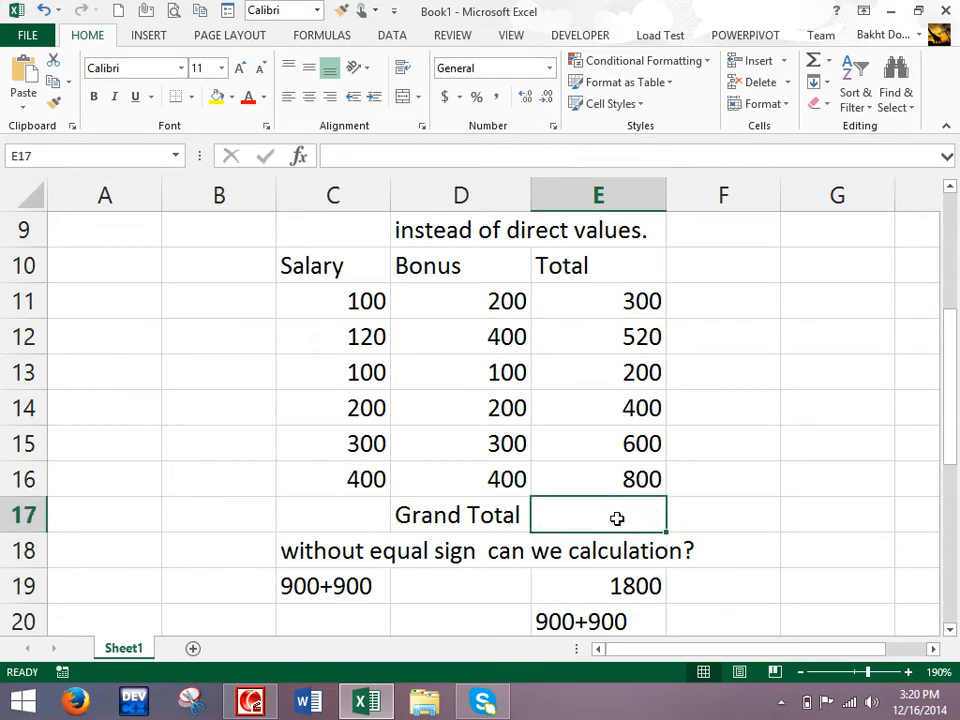
# Step: Total the range E11:E16 in cell E17 with the AutoSum Sum function
pyautogui.click(828, 61)
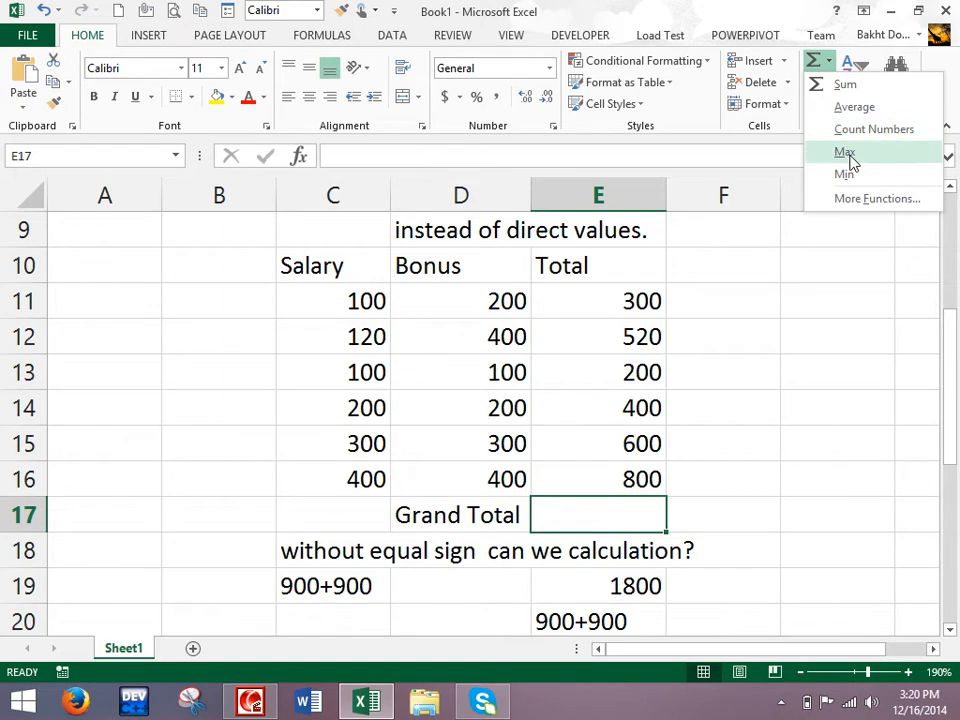
pyautogui.click(830, 90)
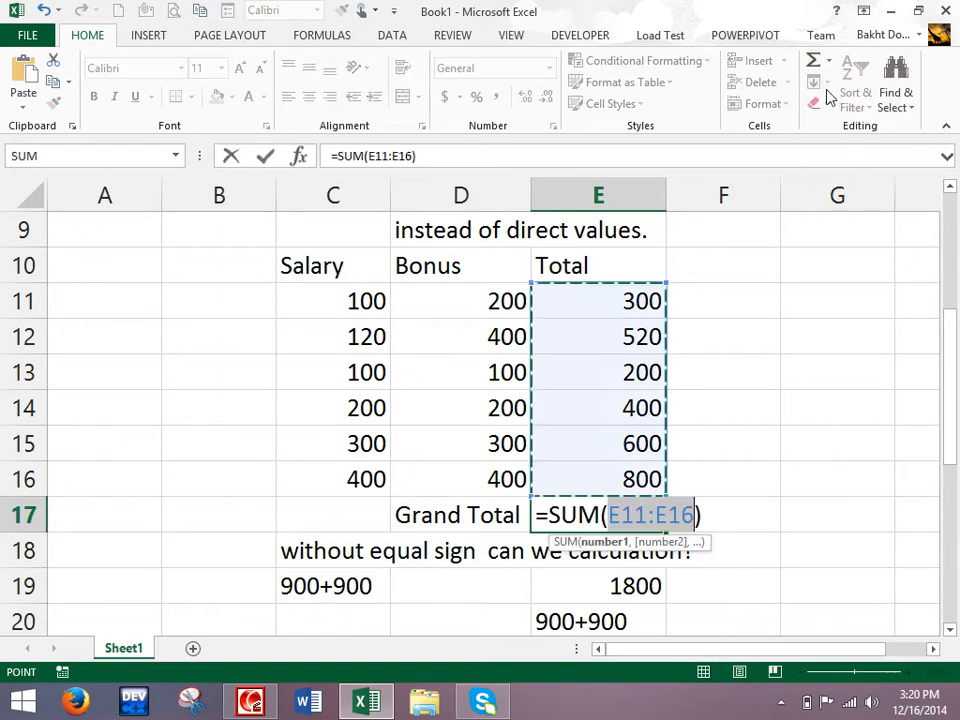
pyautogui.click(812, 60)
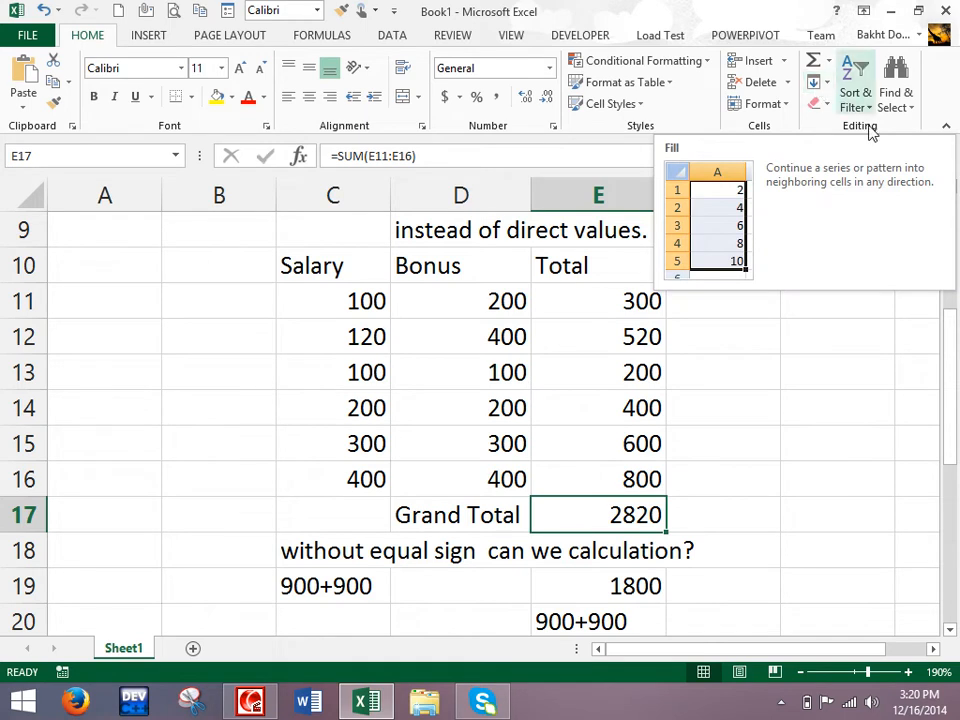
pyautogui.click(765, 410)
# Step: Enter the note "Formula: A collection of functions which makes a new result is called Formula." in cell A32
pyautogui.moveTo(950, 335); pyautogui.dragTo(952, 560)
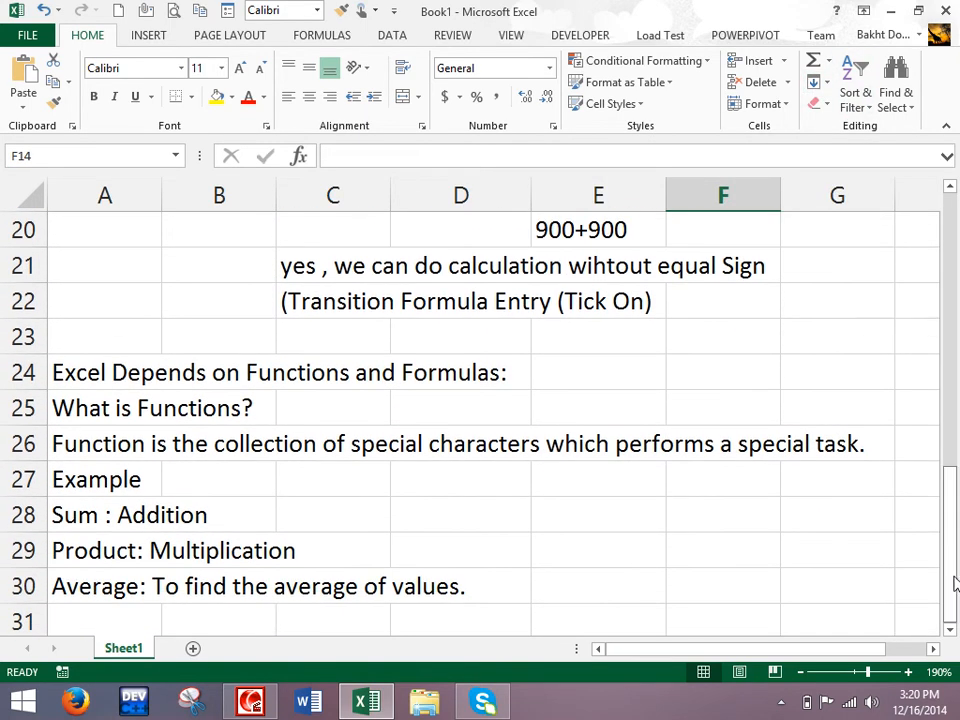
pyautogui.click(950, 629)
pyautogui.click(950, 629)
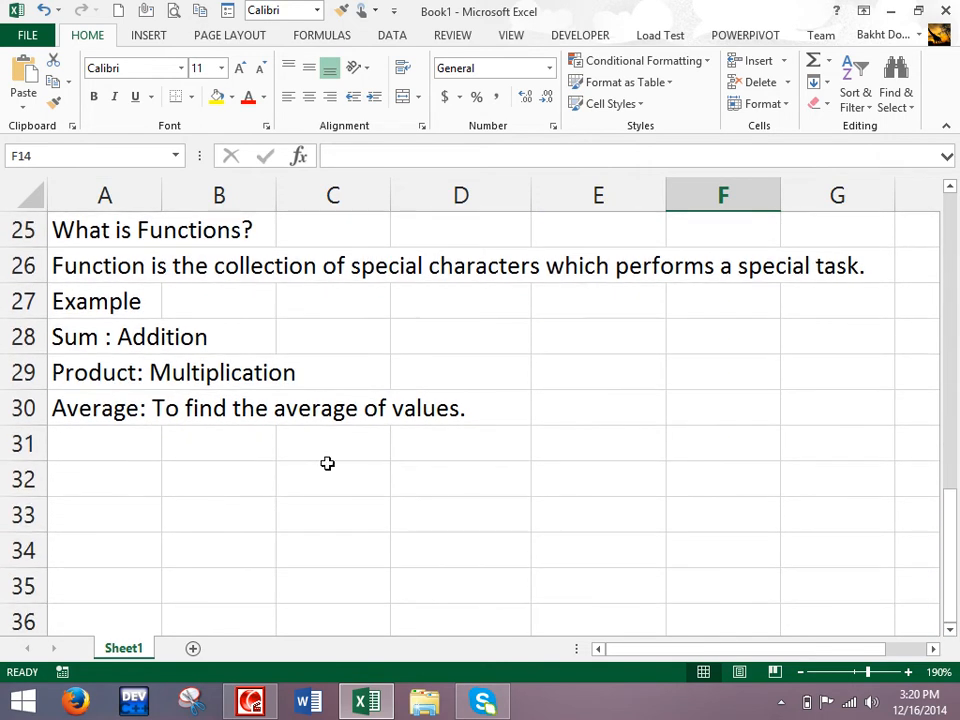
pyautogui.click(109, 489)
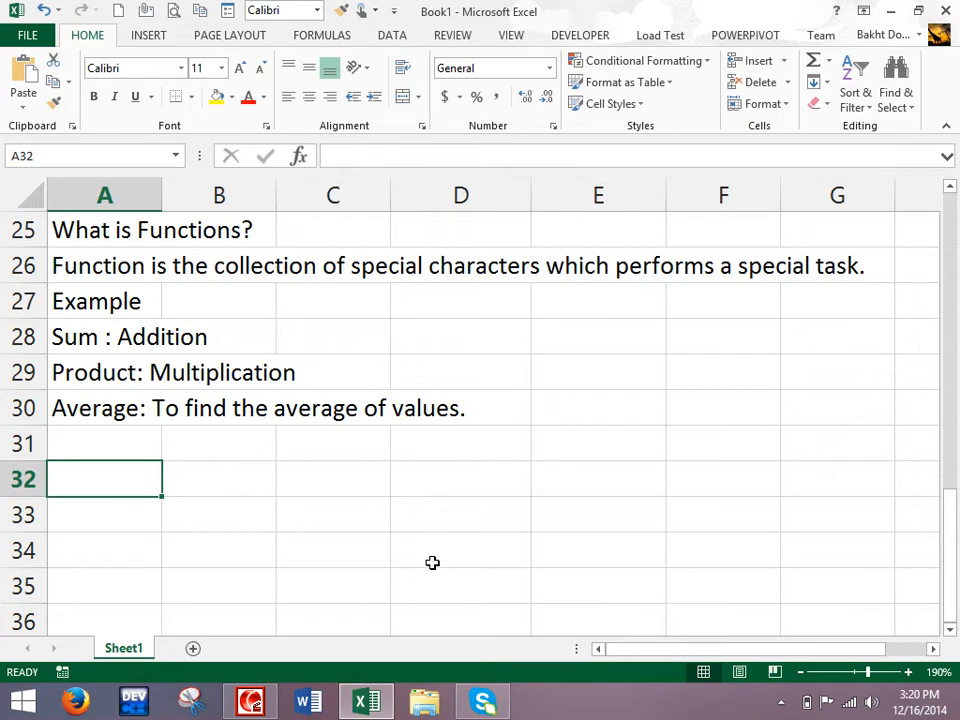
pyautogui.write('Formula:')
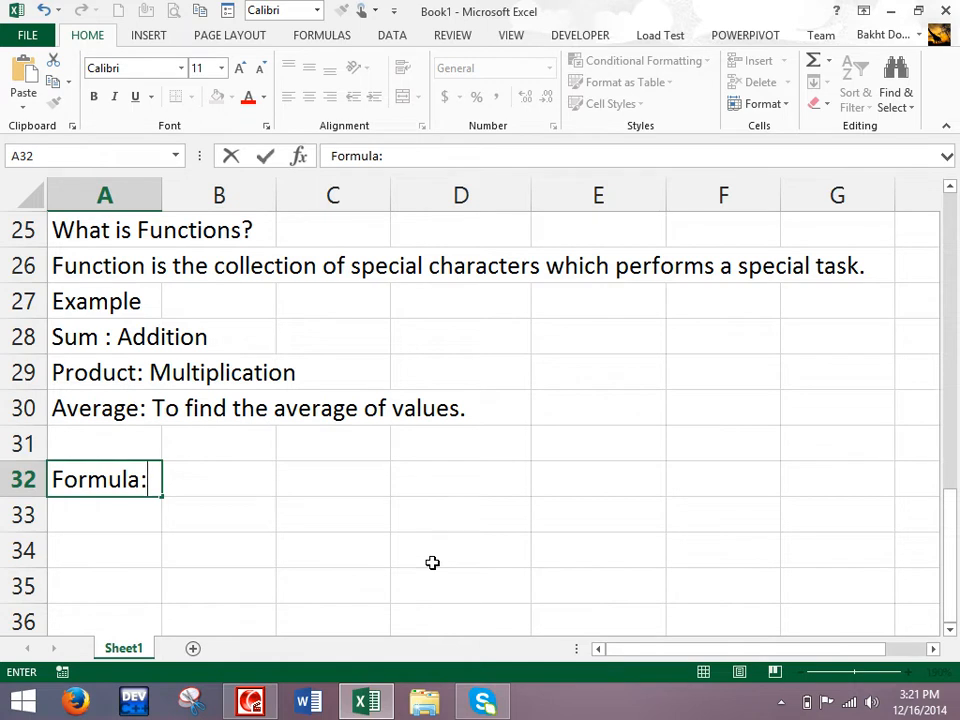
pyautogui.write('A ciolk')
pyautogui.press('BackSpace')
pyautogui.press('BackSpace')
pyautogui.press('BackSpace')
pyautogui.press('BackSpace')
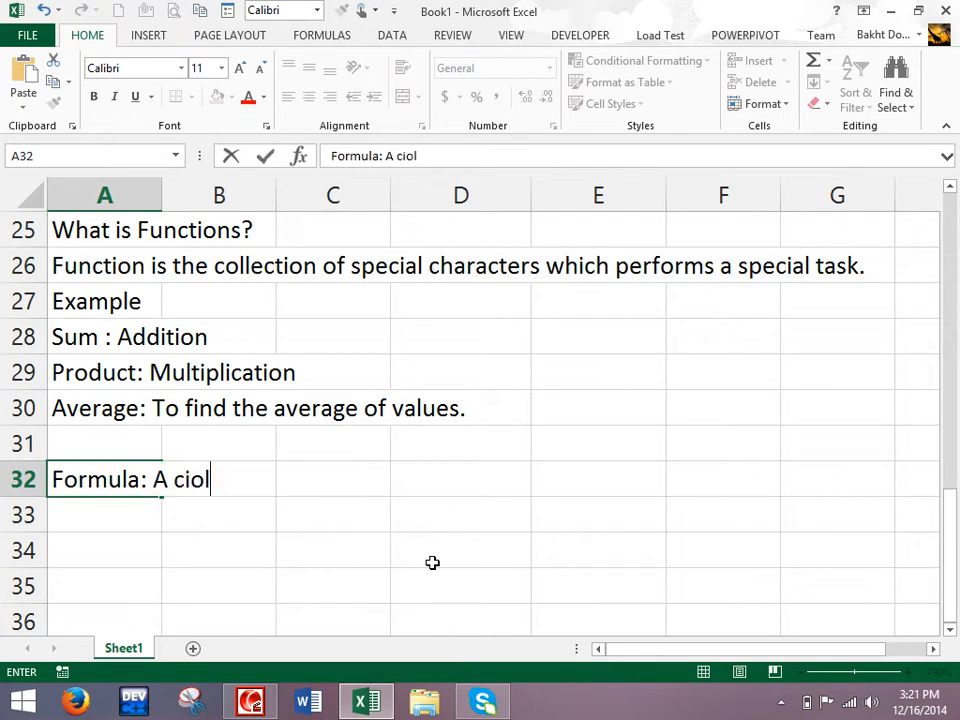
pyautogui.write('ollection of uf')
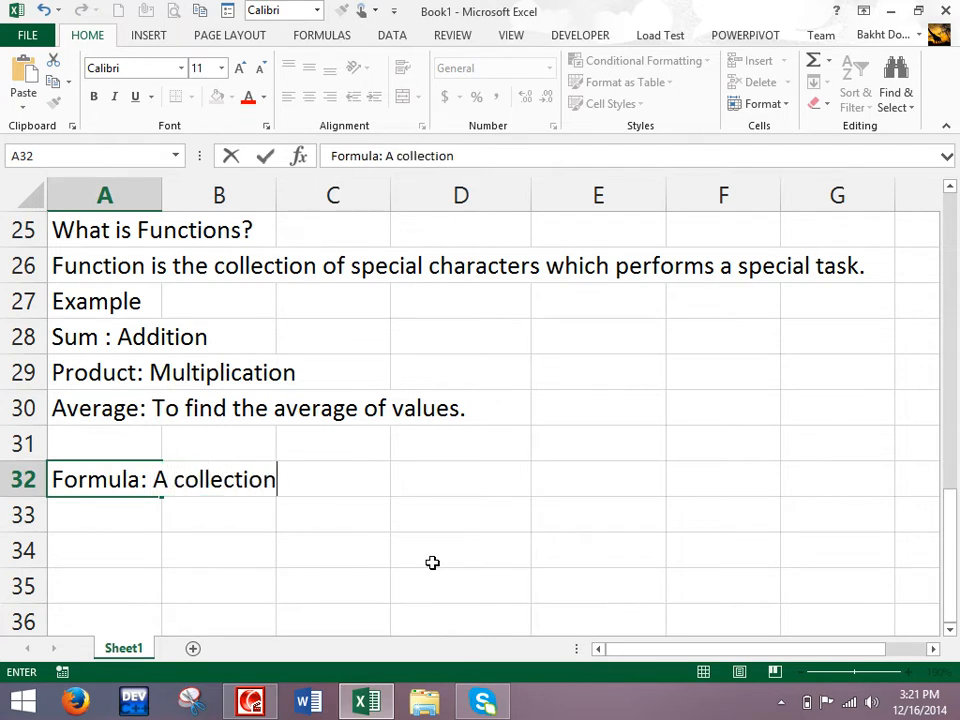
pyautogui.press('BackSpace')
pyautogui.press('BackSpace')
pyautogui.write('functions which ')
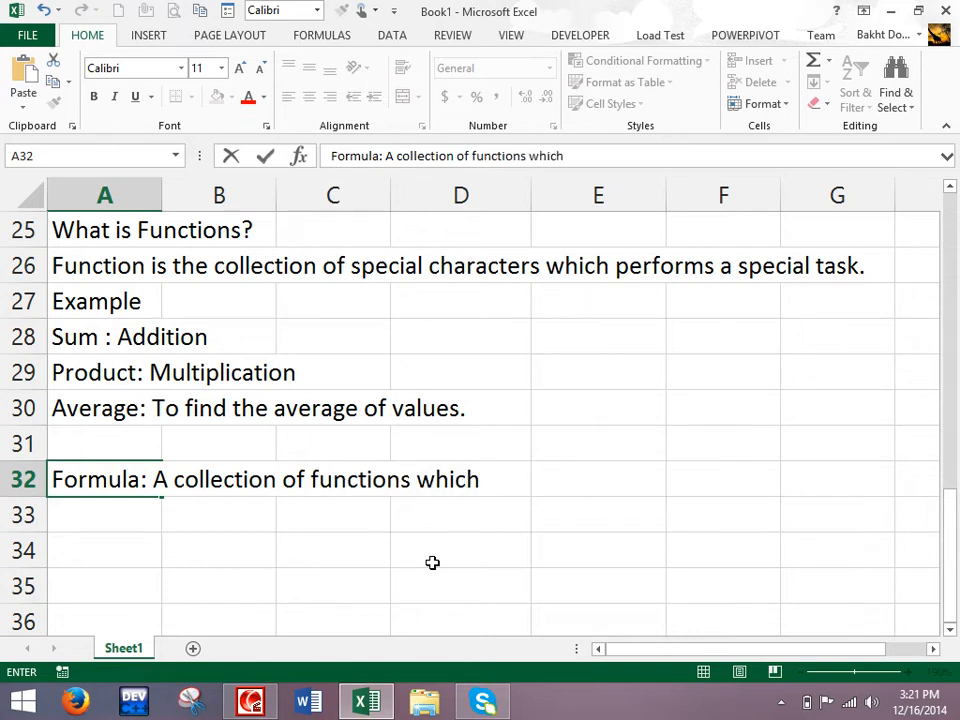
pyautogui.write('makes ')
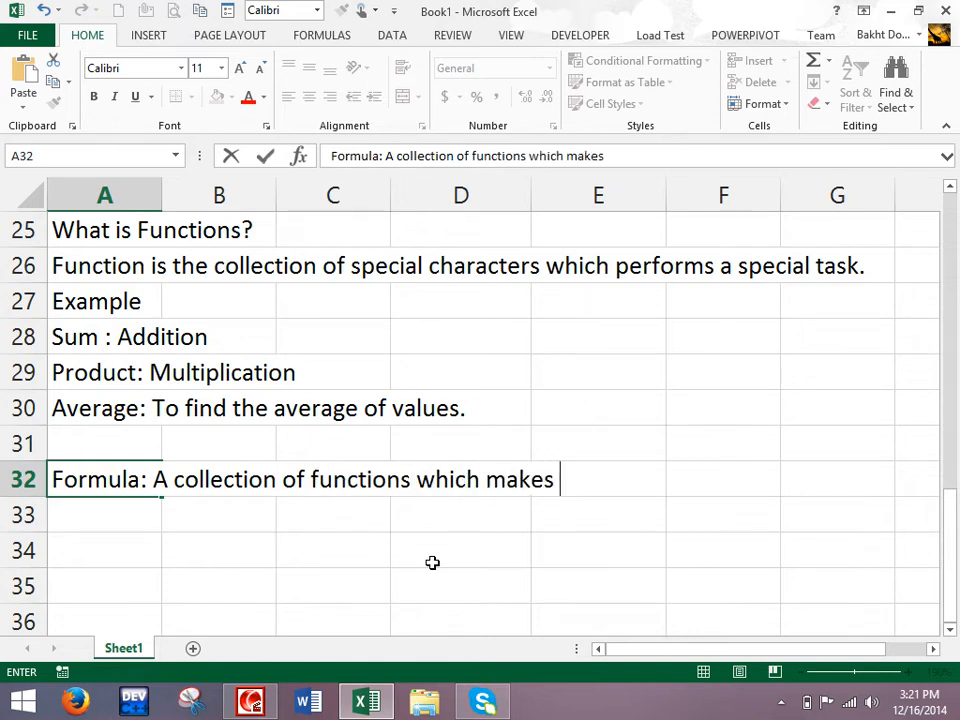
pyautogui.write('a new result ')
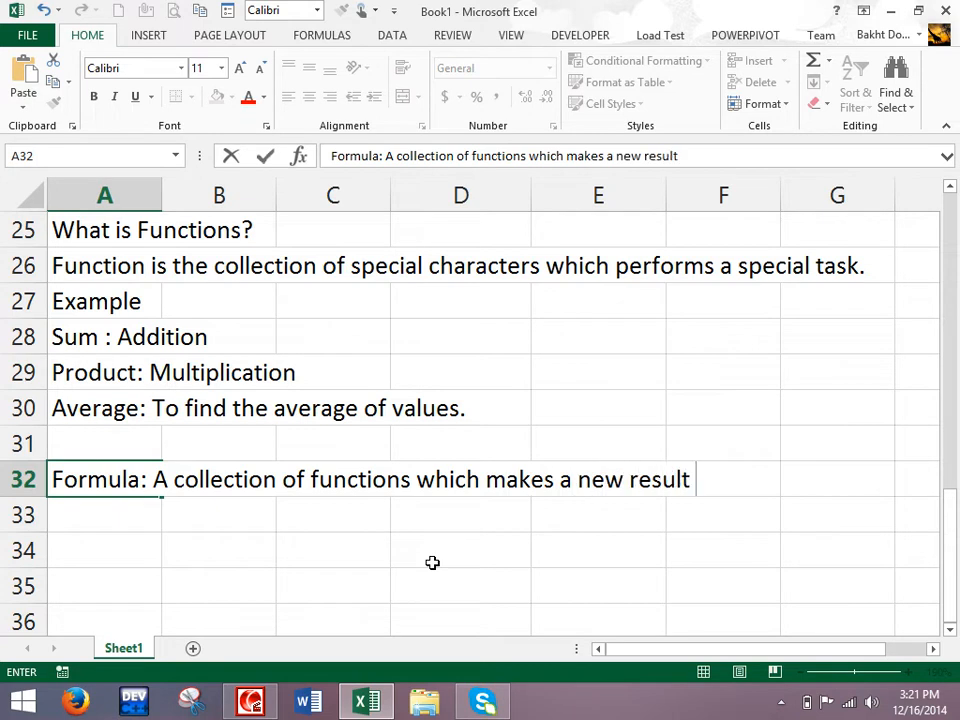
pyautogui.write('is called Formula.')
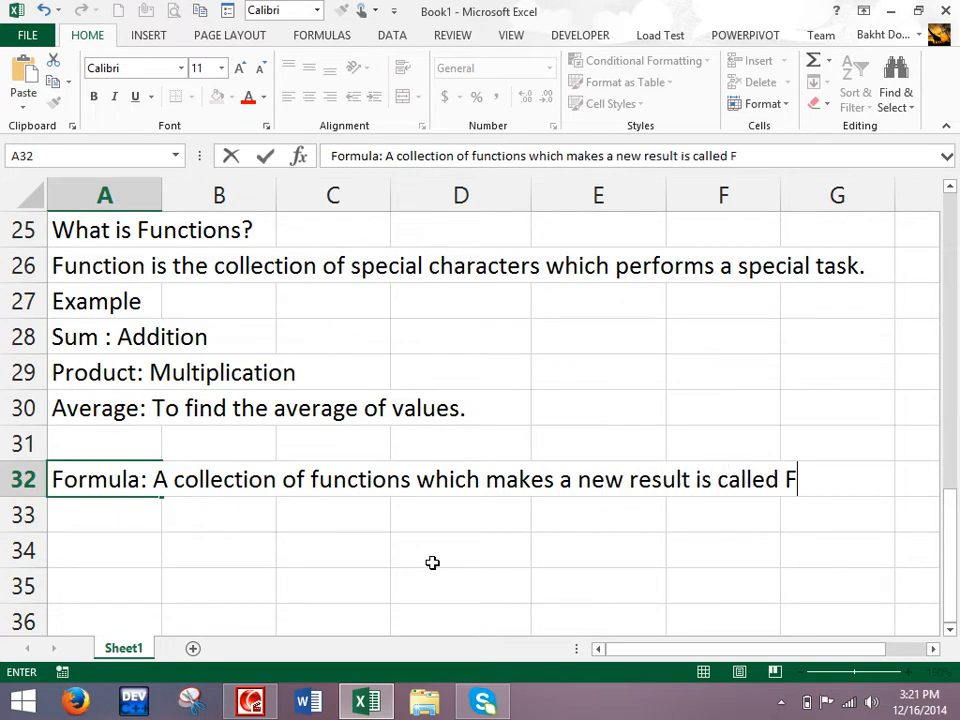
pyautogui.press('Return')
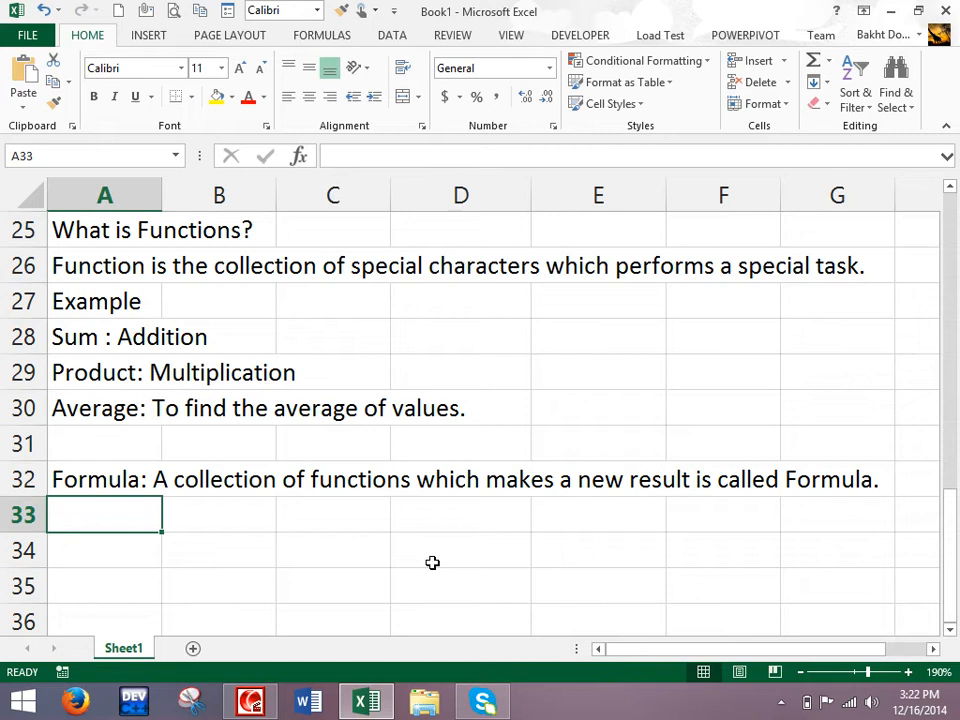
# Step: Enter the headers "Password", "Confirm" and "result" in cells C34, D34 and E34
pyautogui.click(327, 506)
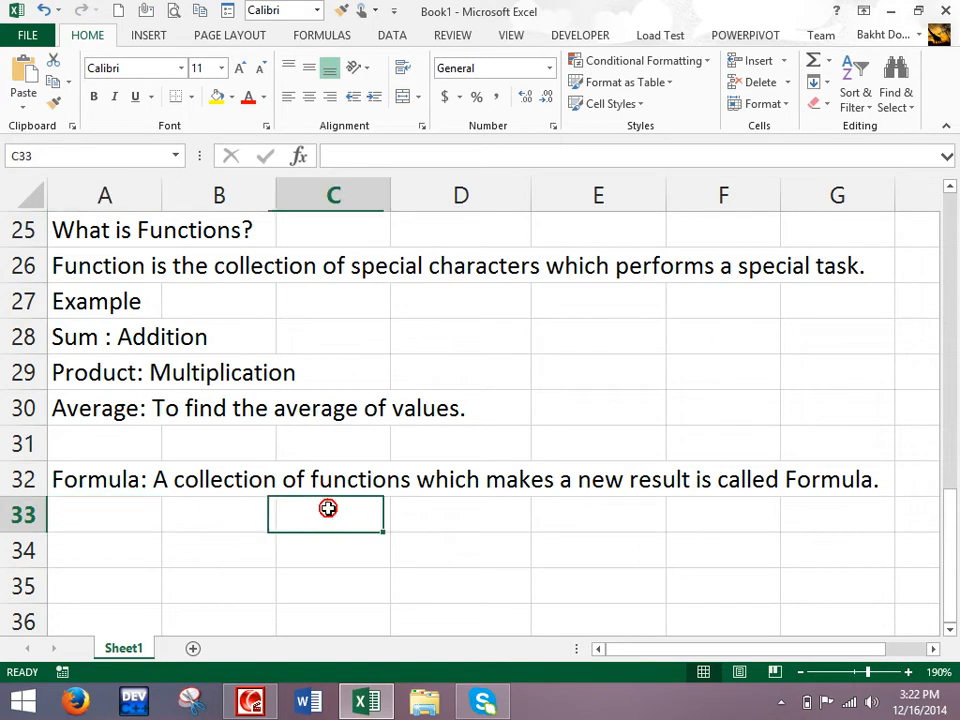
pyautogui.press('Down')
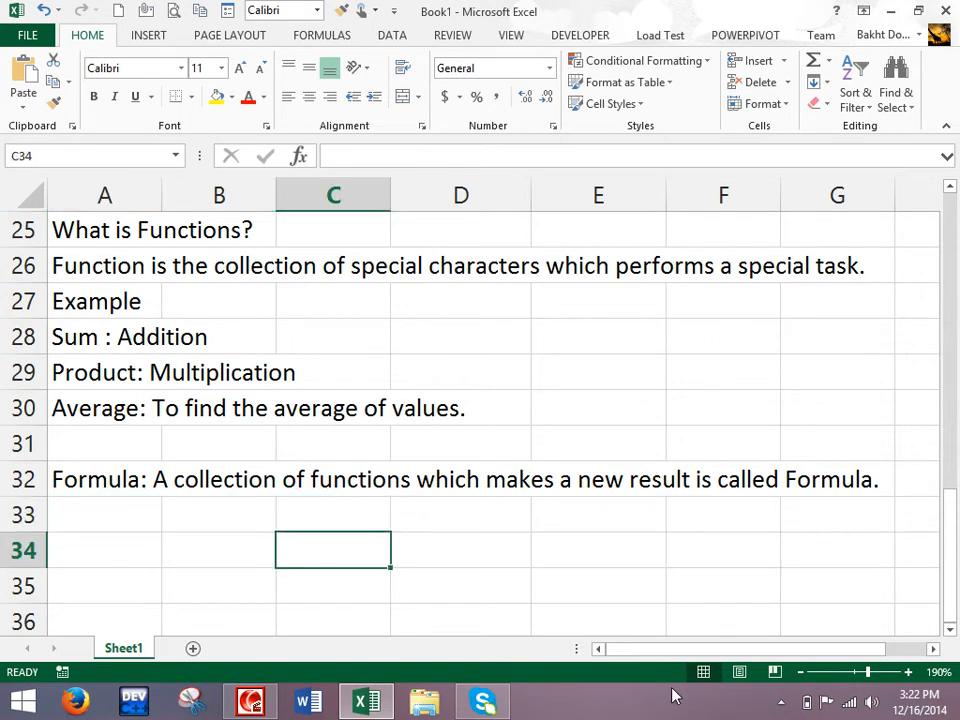
pyautogui.write('Password')
pyautogui.press('Tab')
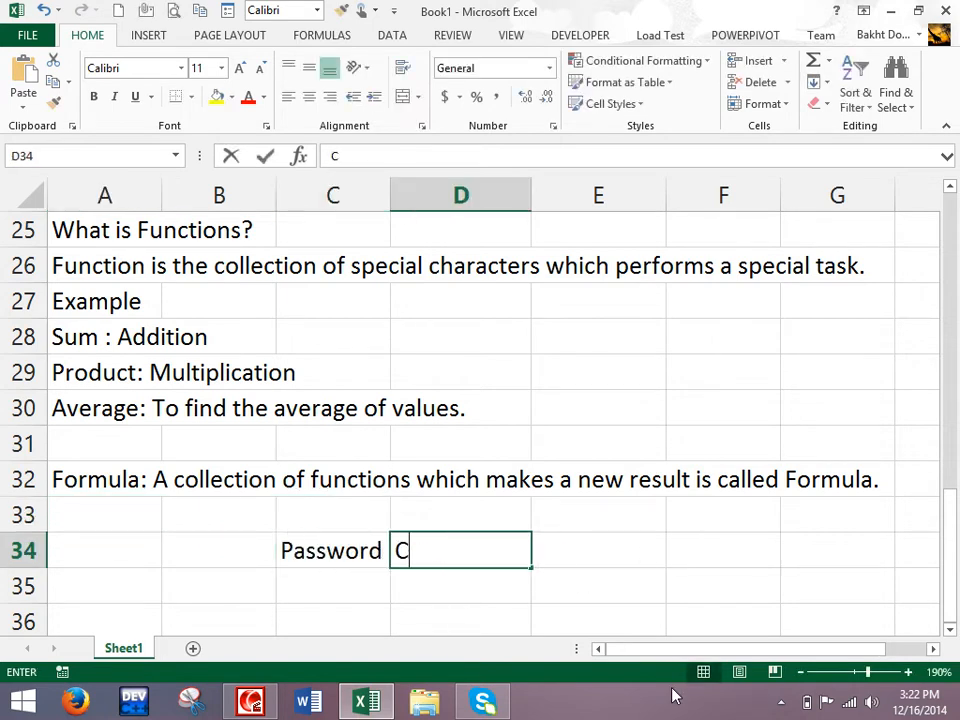
pyautogui.write('Confirm')
pyautogui.press('Tab')
pyautogui.press('Tab')
pyautogui.press('Left')
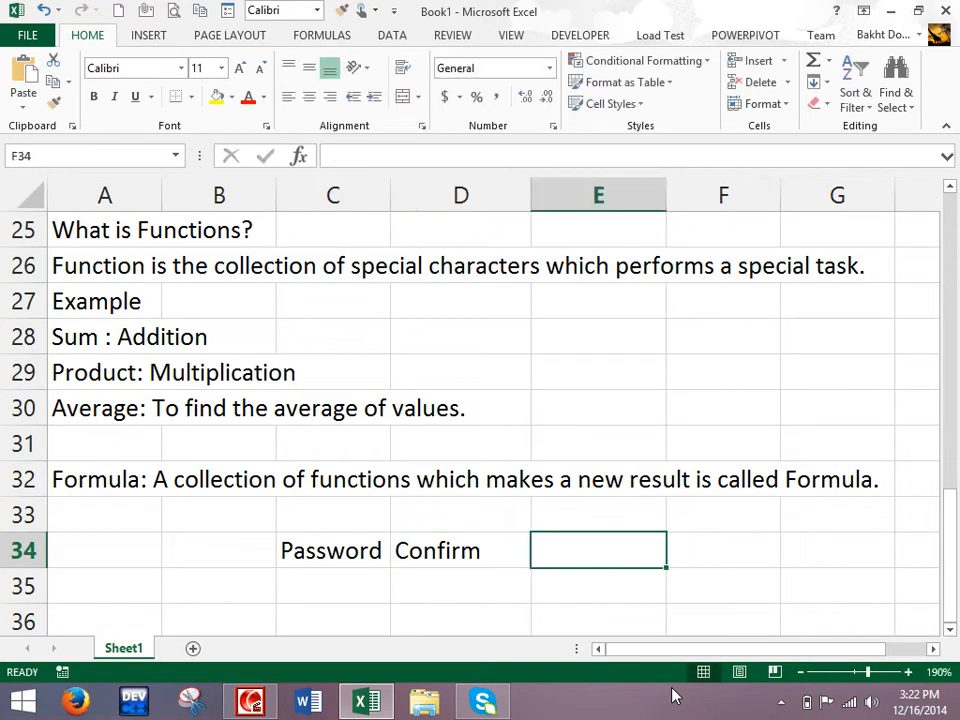
pyautogui.write('result')
pyautogui.press('Return')
pyautogui.press('Right')
pyautogui.press('Right')
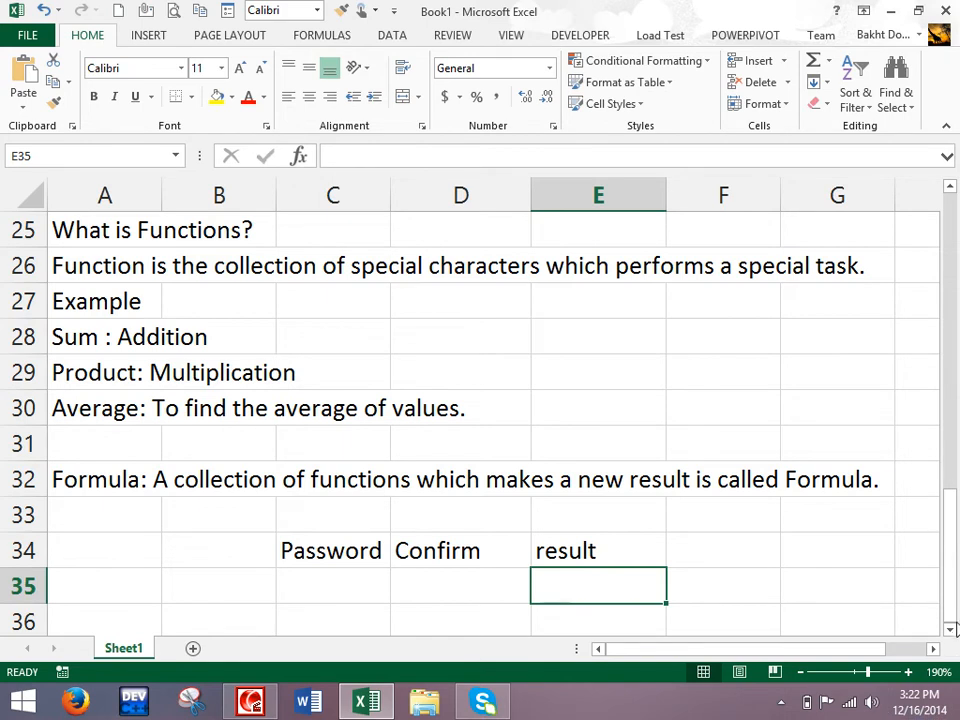
# Step: Replace the header in cell E34 with the capitalized "Result"
pyautogui.click(950, 631)
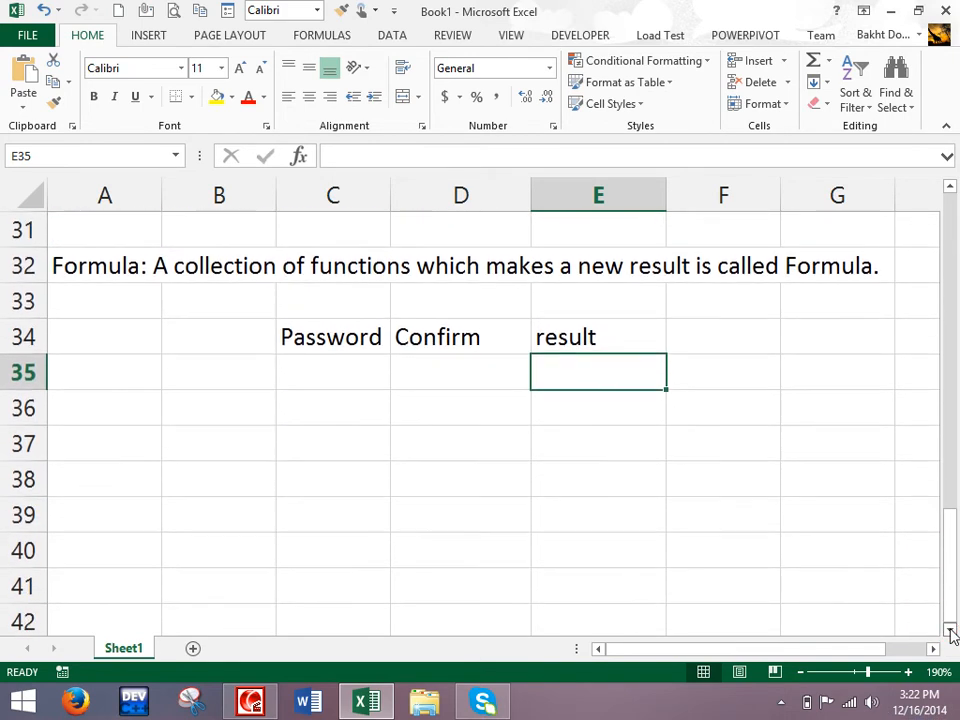
pyautogui.click(634, 340)
pyautogui.write('Result')
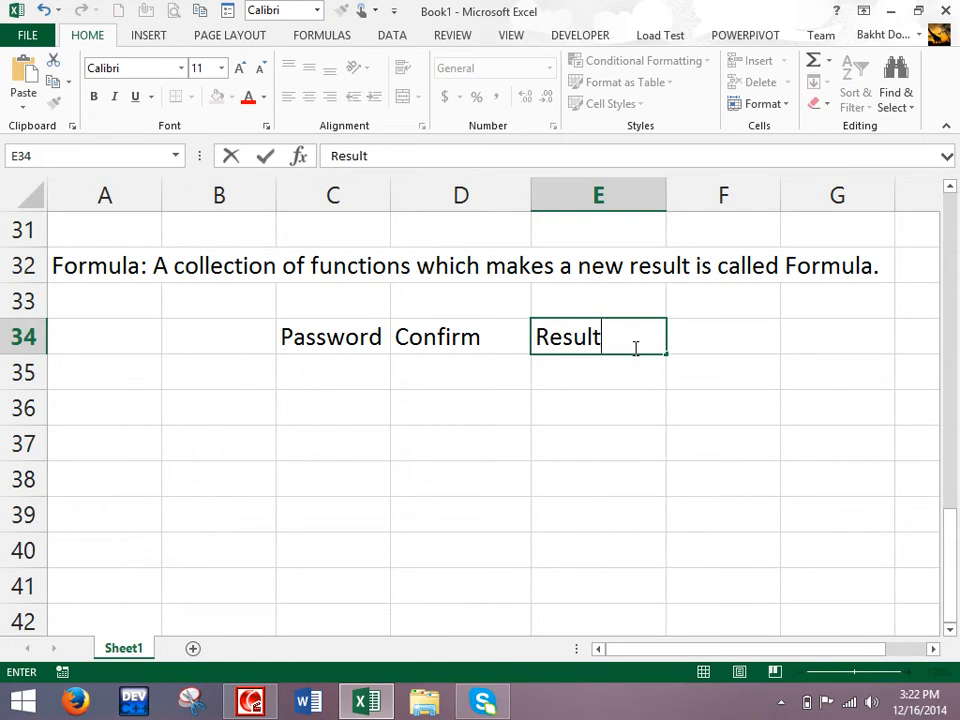
pyautogui.press('Return')
# Step: Enter an EXACT formula in cell E35 that compares cells C35 and D35
pyautogui.write('=')
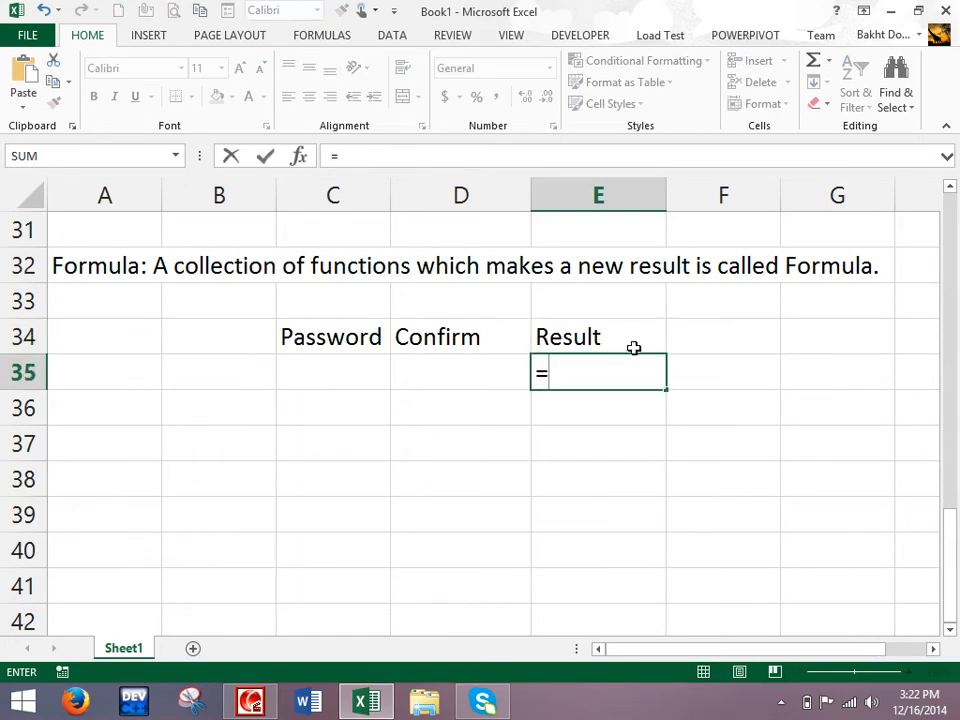
pyautogui.write('exact')
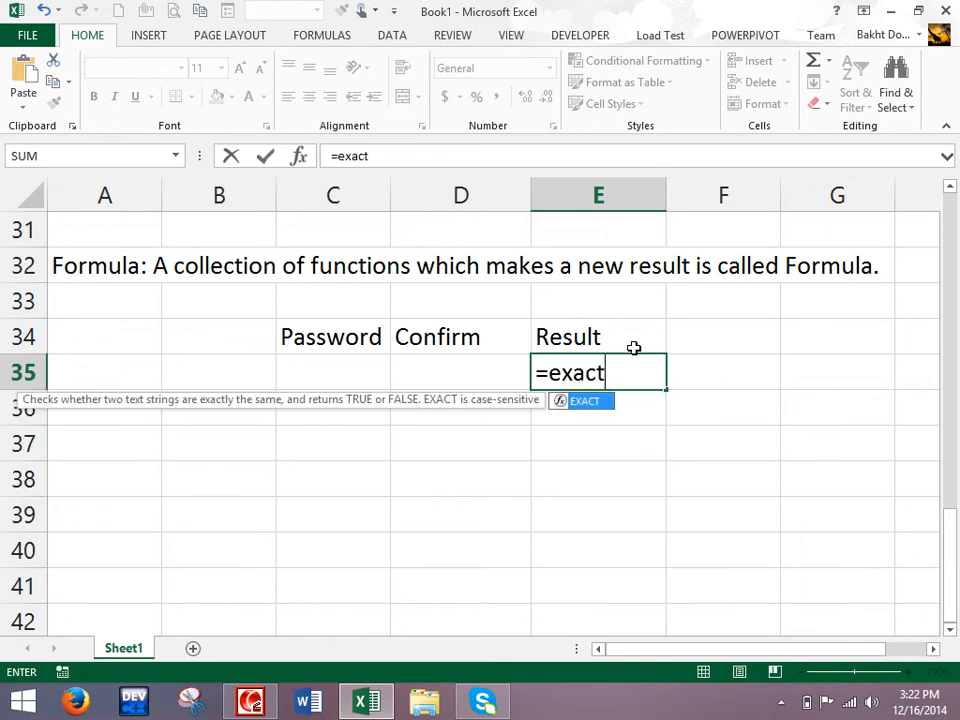
pyautogui.write('(')
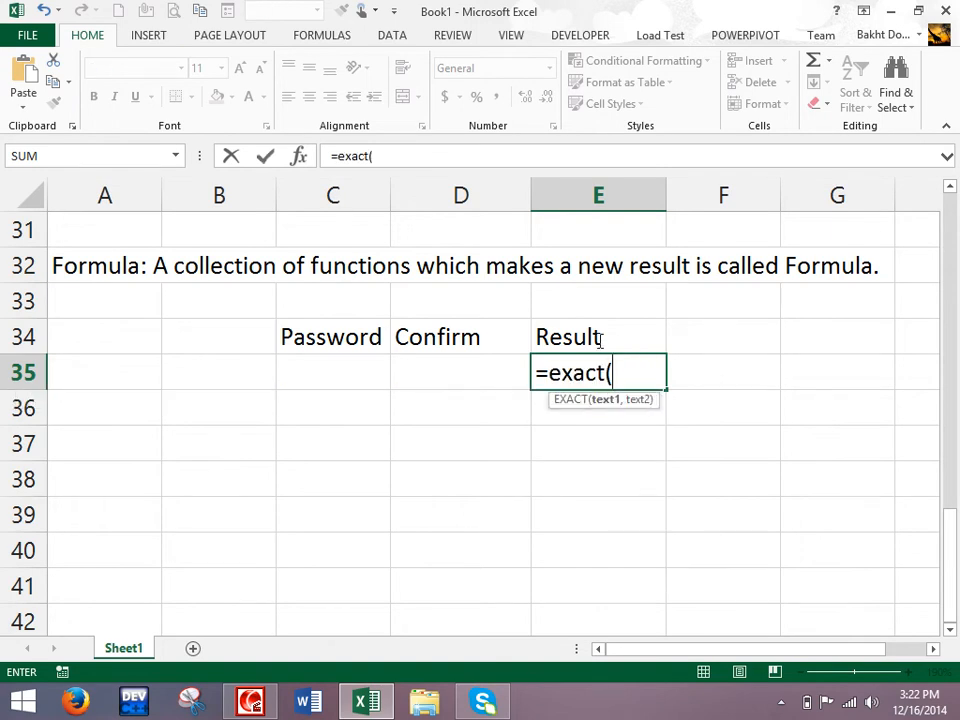
pyautogui.click(326, 372)
pyautogui.write(',')
pyautogui.click(450, 370)
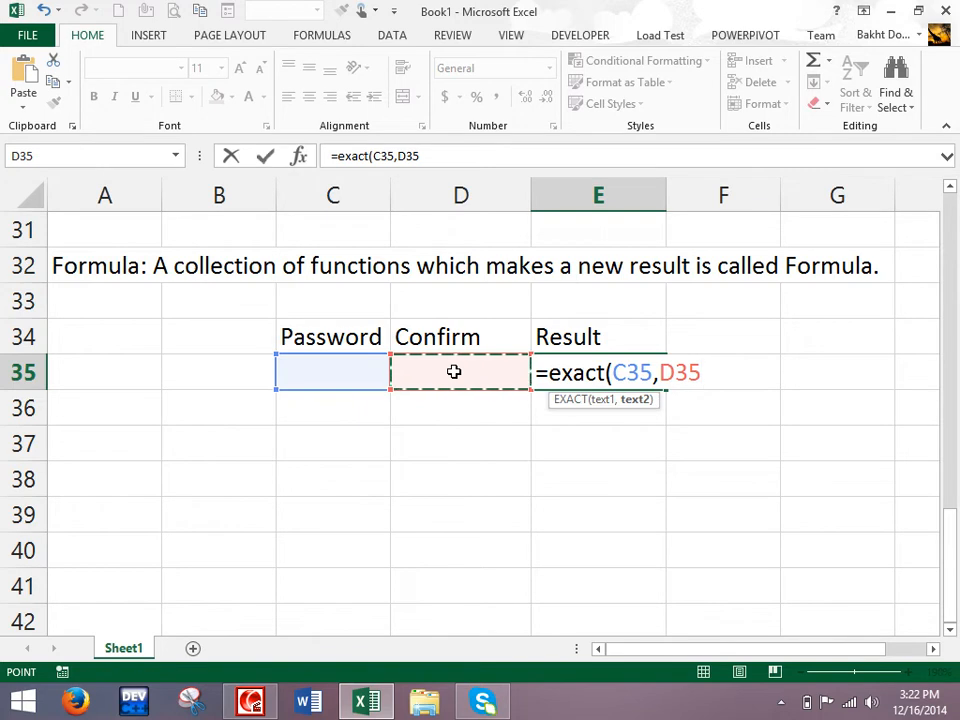
pyautogui.press('Return')
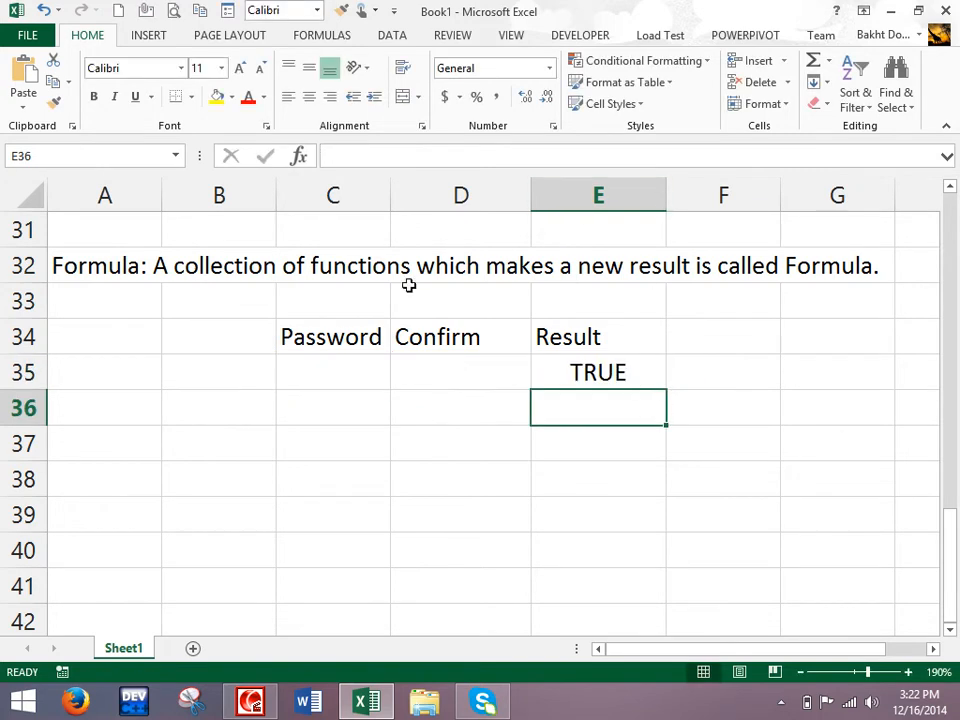
# Step: Widen column C slightly and centre the headers in C34:E34 both vertically and horizontally
pyautogui.moveTo(390, 195); pyautogui.dragTo(410, 199)
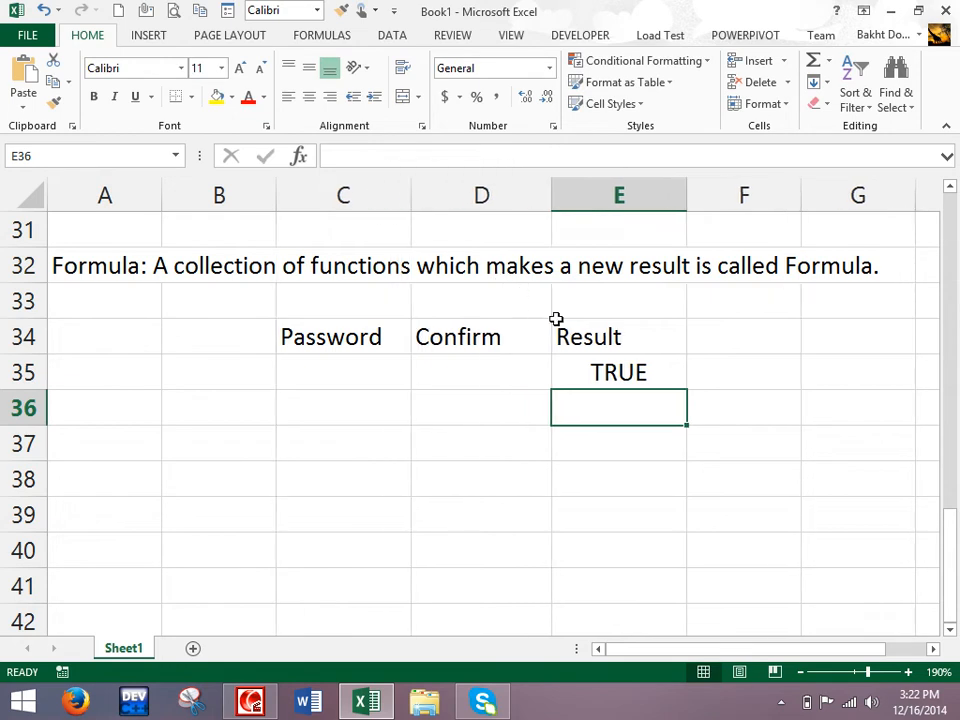
pyautogui.moveTo(392, 338); pyautogui.dragTo(579, 338)
pyautogui.click(310, 69)
pyautogui.click(309, 97)
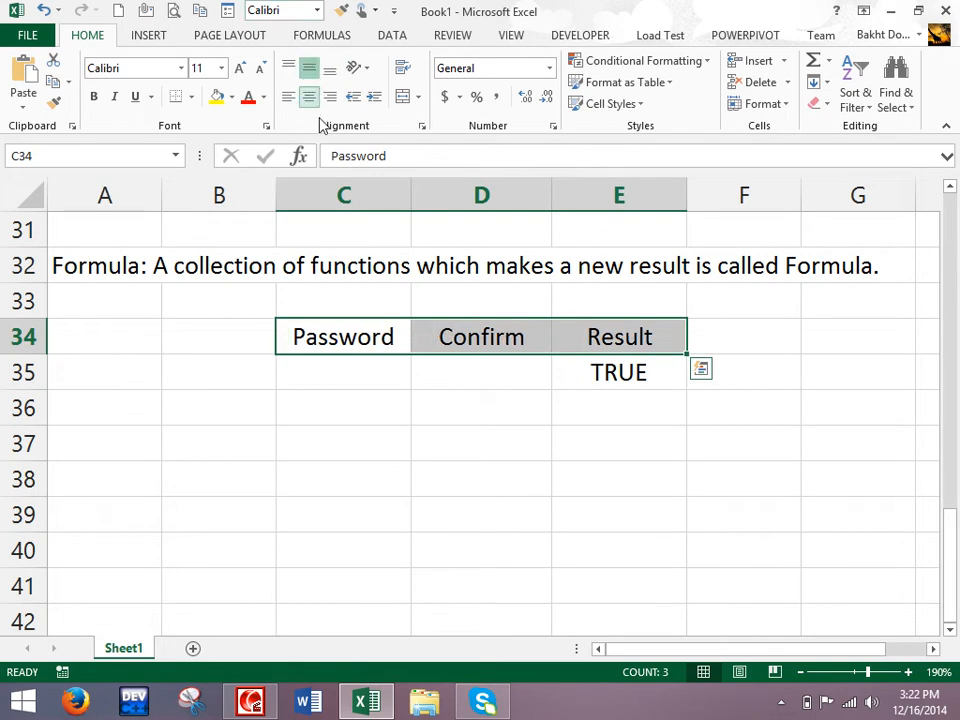
# Step: Enter the same sample password in the Password cell C35 and the Confirm cell D35
pyautogui.click(340, 378)
pyautogui.write('Ahmad')
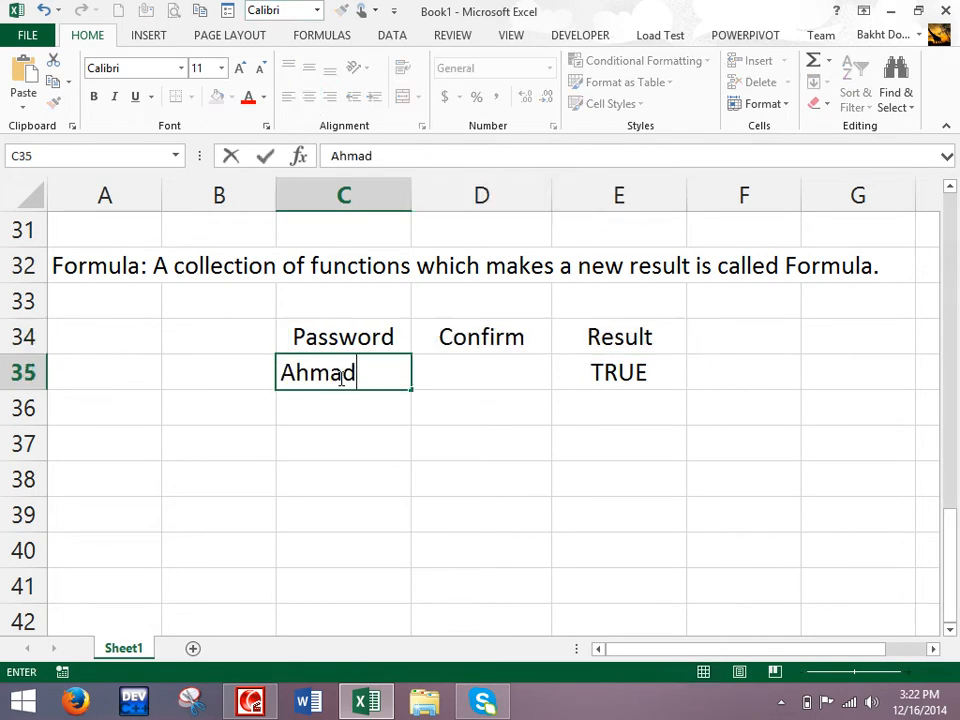
pyautogui.press('Tab')
pyautogui.write('Ahmad')
pyautogui.press('Return')
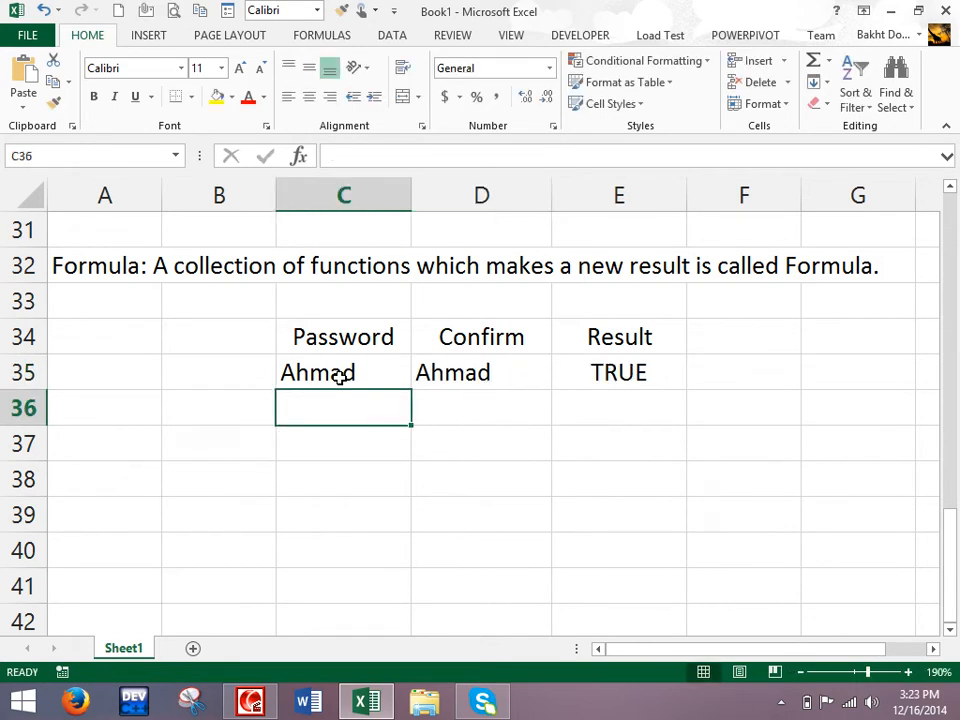
# Step: Replace the Confirm entry in cell D35 with a different sample password to test the comparison
pyautogui.press('Up')
pyautogui.press('Right')
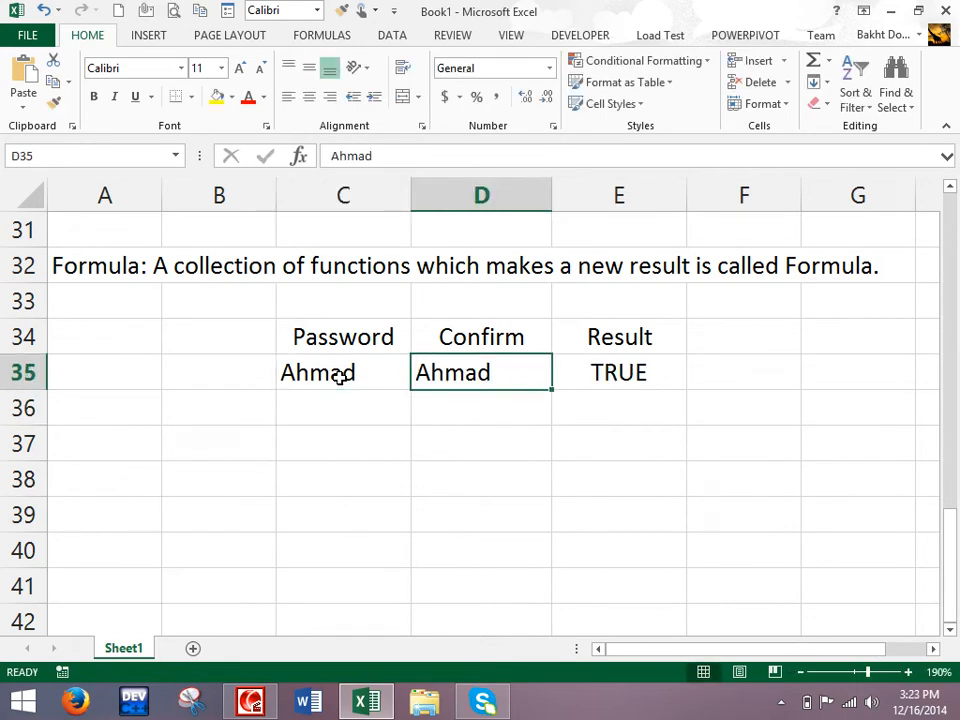
pyautogui.write('sajjad')
pyautogui.press('Return')
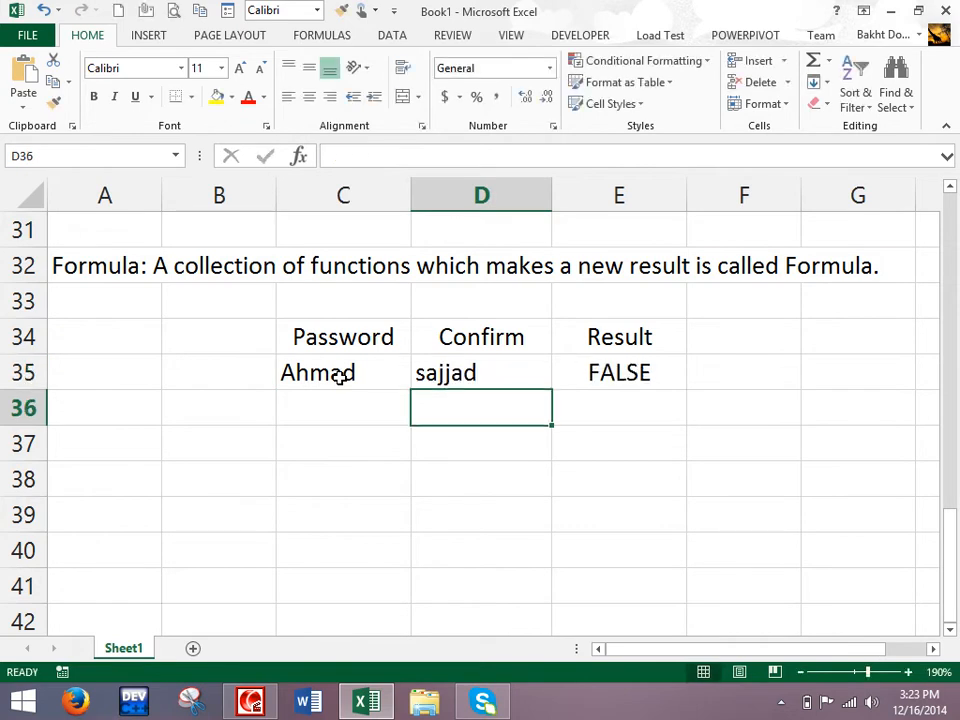
# Step: Enter the note "True, False" in cell D37, two rows below the password comparison
pyautogui.click(330, 370)
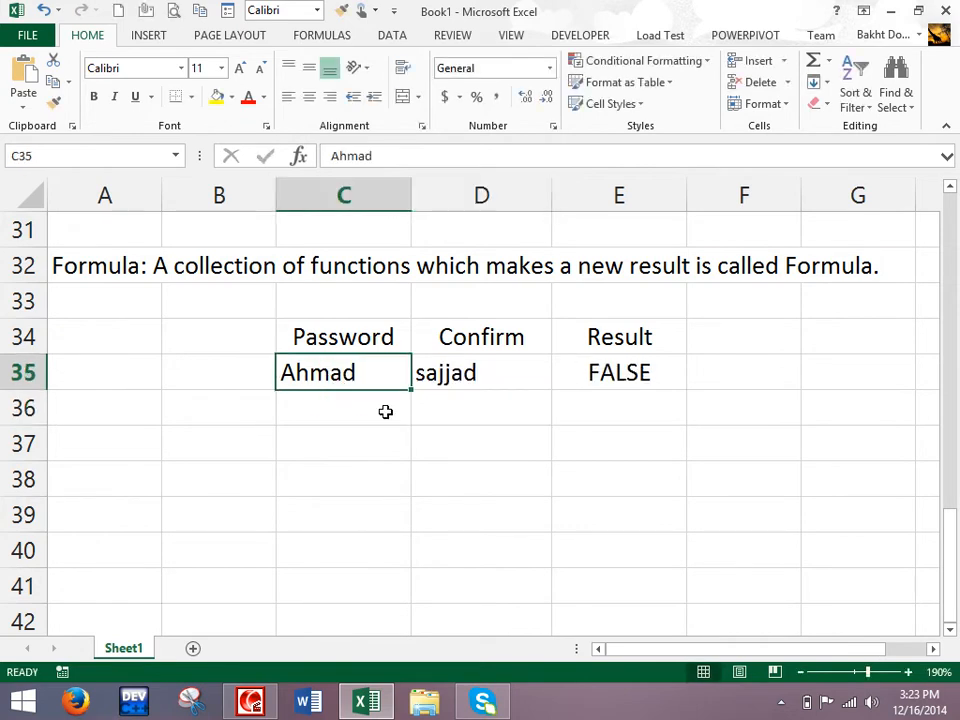
pyautogui.click(446, 372)
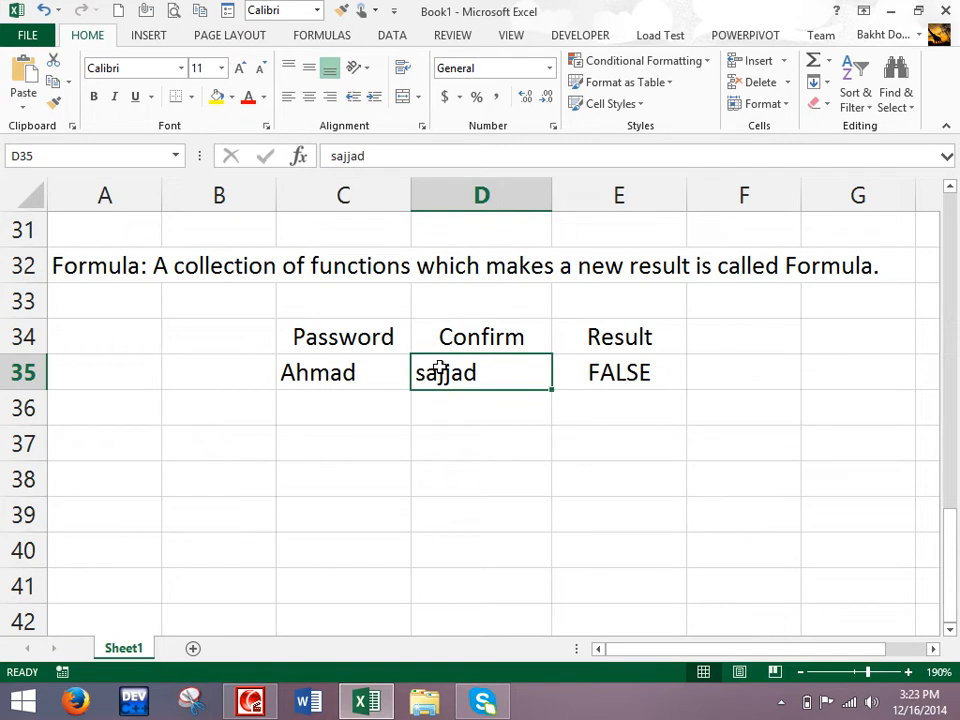
pyautogui.press('Down')
pyautogui.press('Down')
pyautogui.write('True, False')
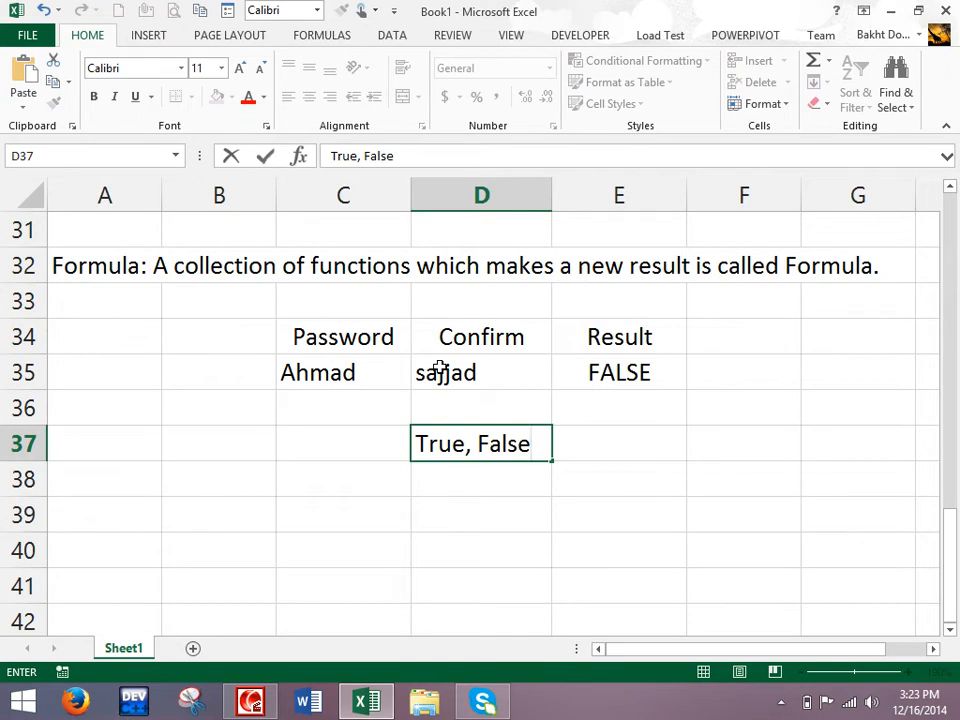
# Step: Wrap the EXACT formula in cell E35 in an IF that returns "Correct Password" when true and "Incorrect Password" when false
pyautogui.click(597, 366)
pyautogui.doubleClick(597, 366)
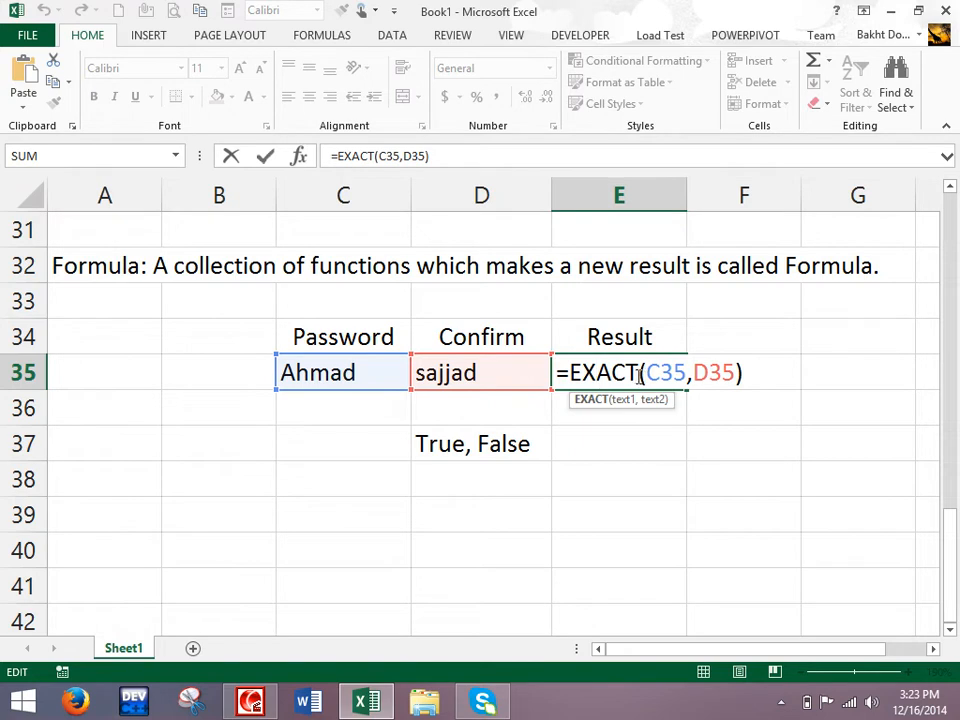
pyautogui.click(568, 372)
pyautogui.write('if(EXACT(C35,D35),"Correct ')
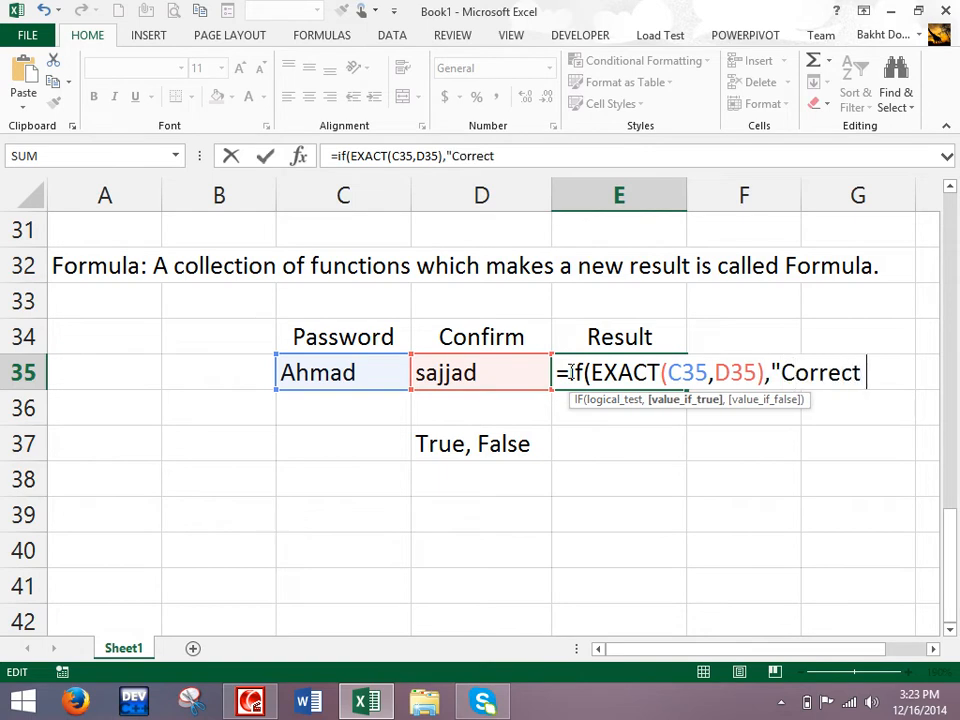
pyautogui.write('Password,"')
pyautogui.press('BackSpace')
pyautogui.press('BackSpace')
pyautogui.write('","')
pyautogui.press('Return')
pyautogui.press('n')
pyautogui.press('Return')
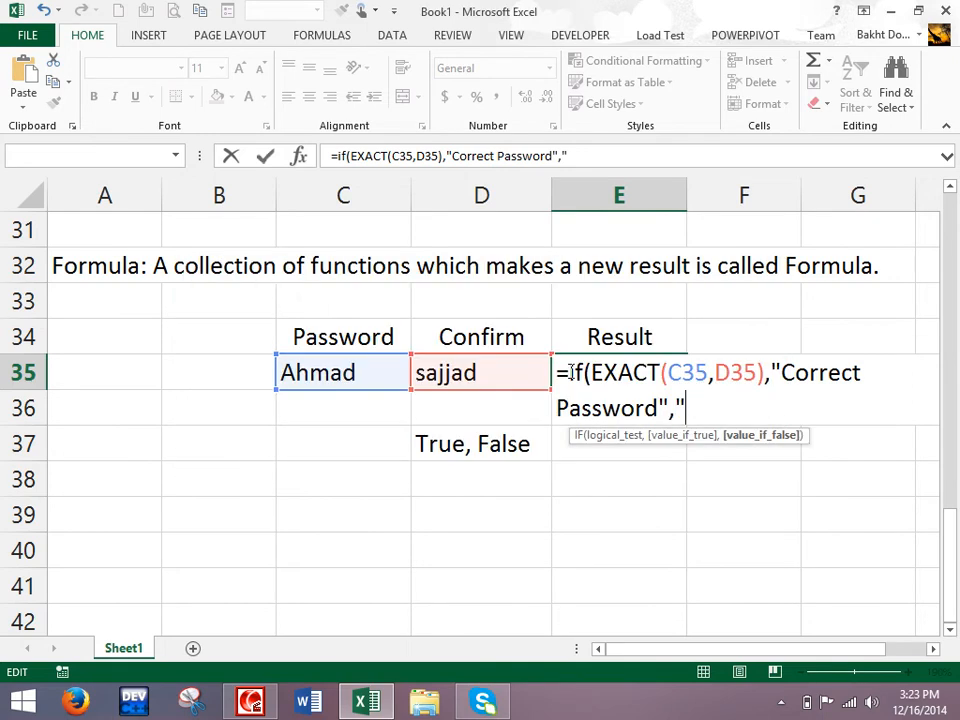
pyautogui.write('Incorrect Pa')
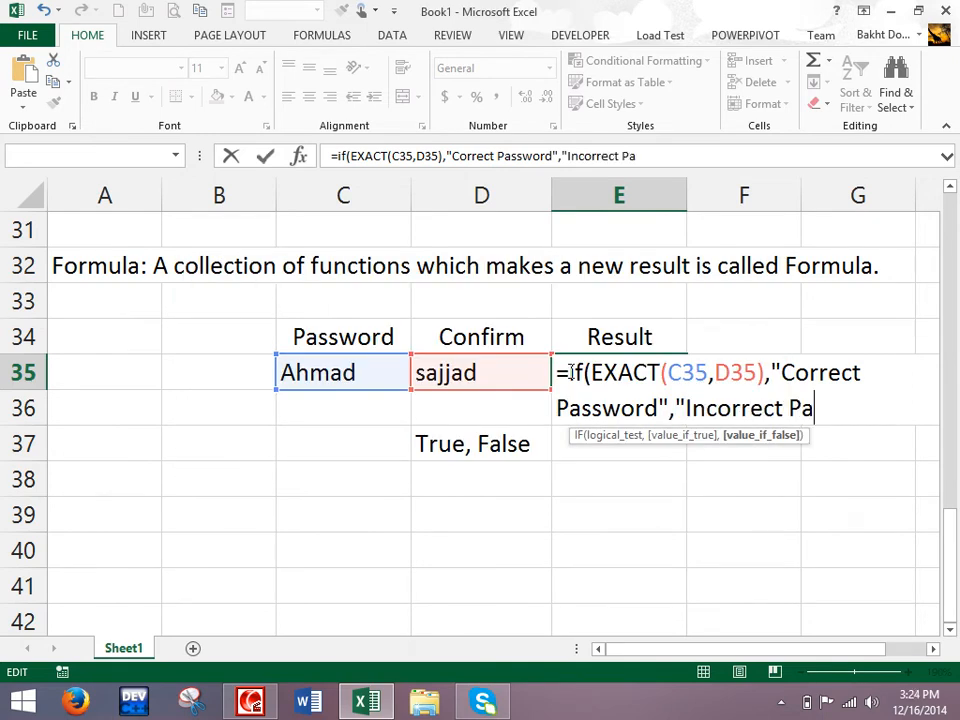
pyautogui.write('ssword")')
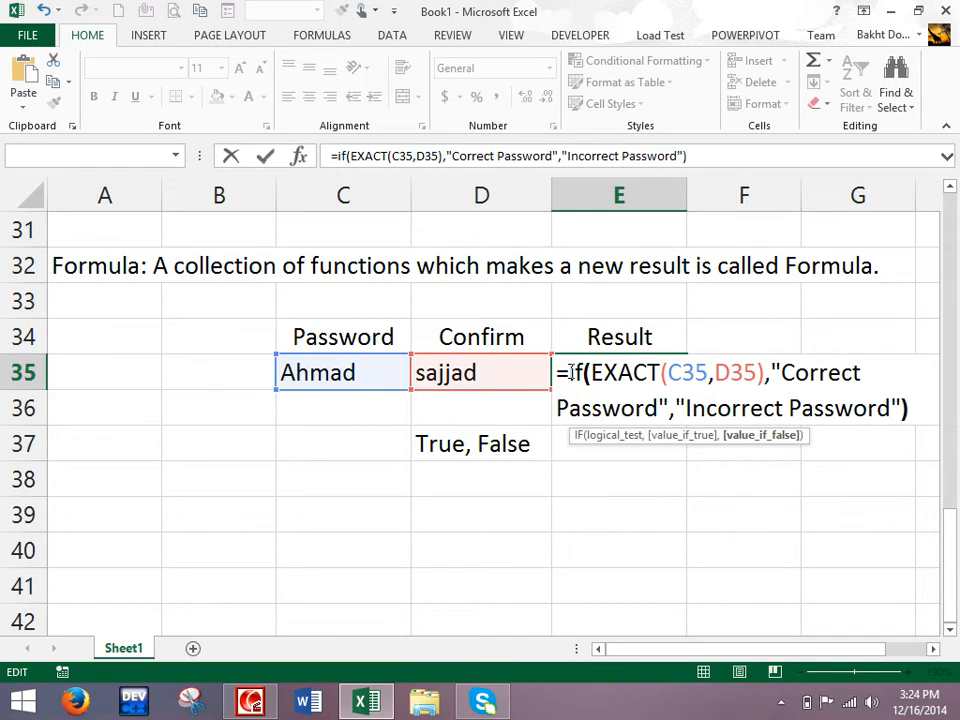
pyautogui.press('Return')
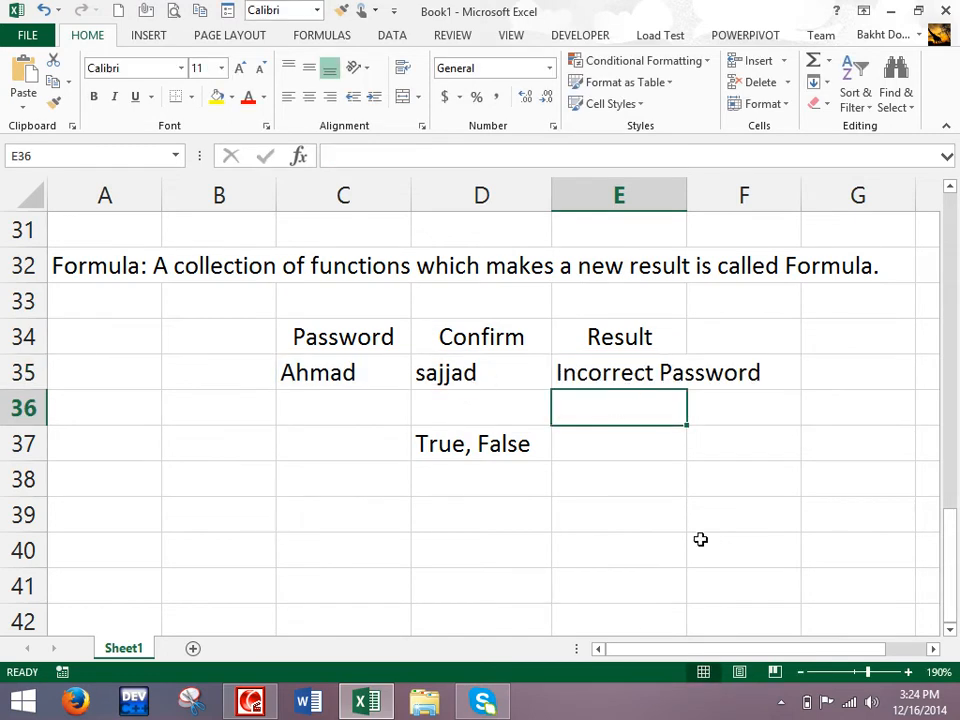
# Step: Replace the Confirm entry in cell D35 with the same sample password as in the Password cell C35
pyautogui.click(472, 360)
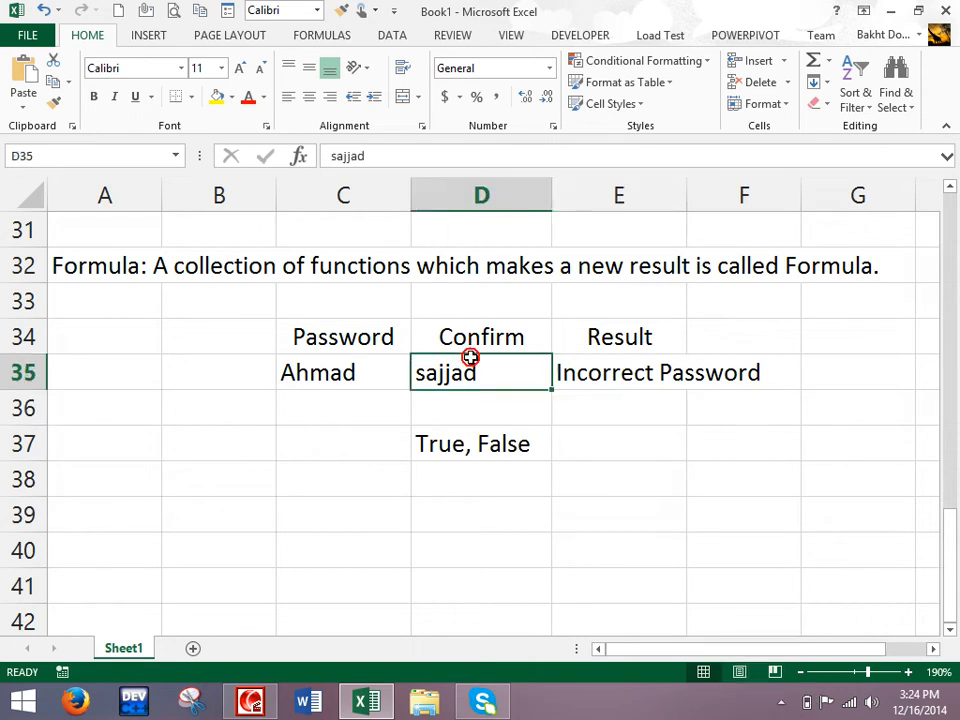
pyautogui.write('Ahmad')
pyautogui.press('Return')
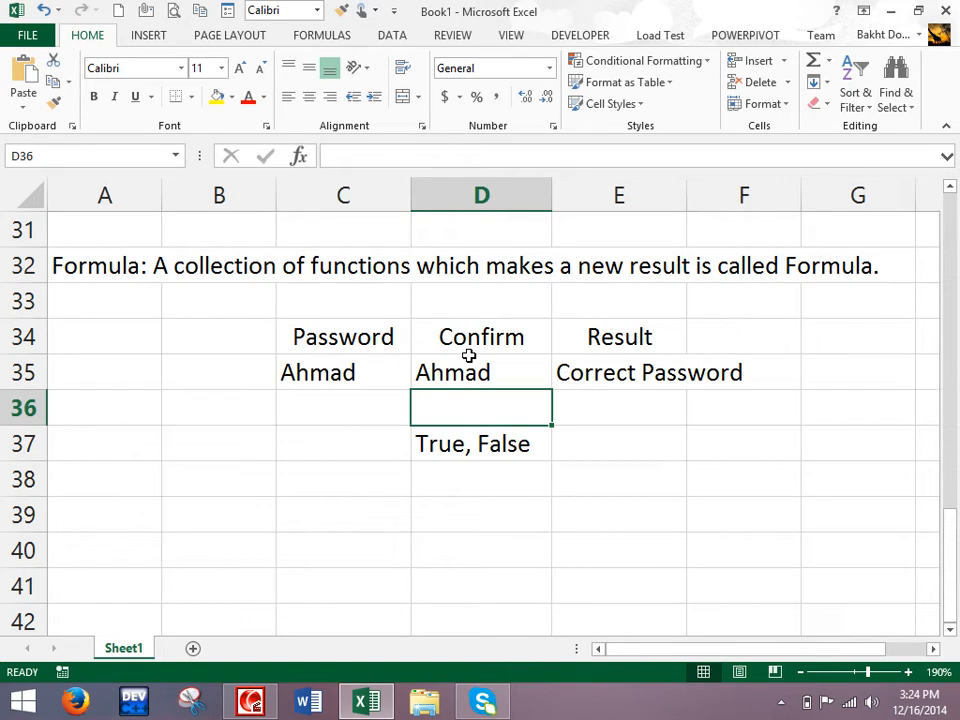
# Step: Enter the note "If(Exact = New Result (New Result Formula)" in cell D38
pyautogui.click(478, 478)
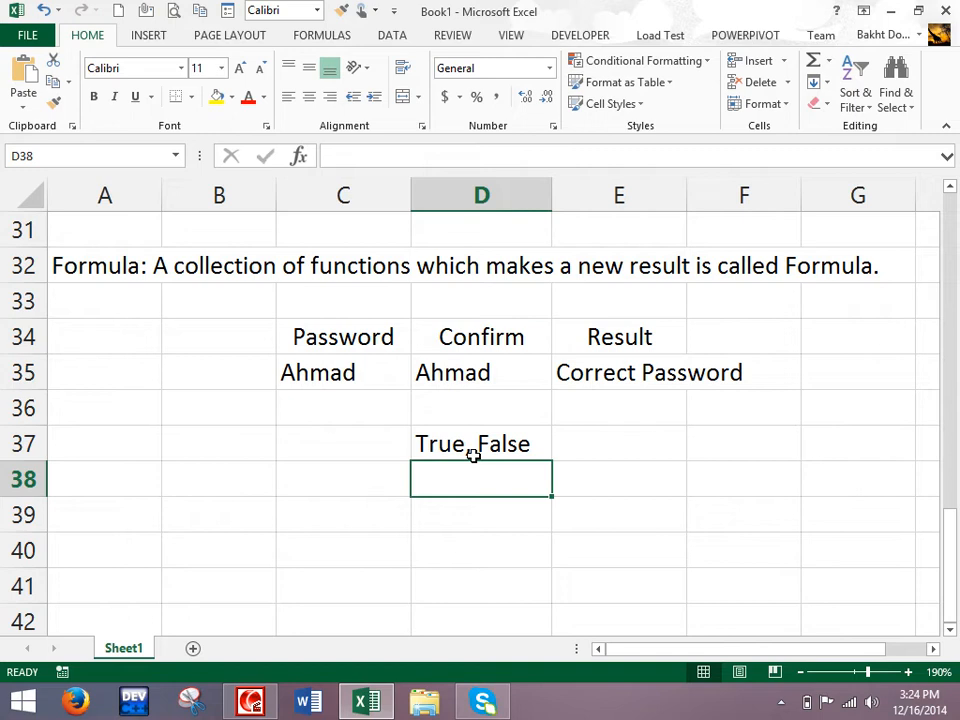
pyautogui.write('r')
pyautogui.press('BackSpace')
pyautogui.write('If')
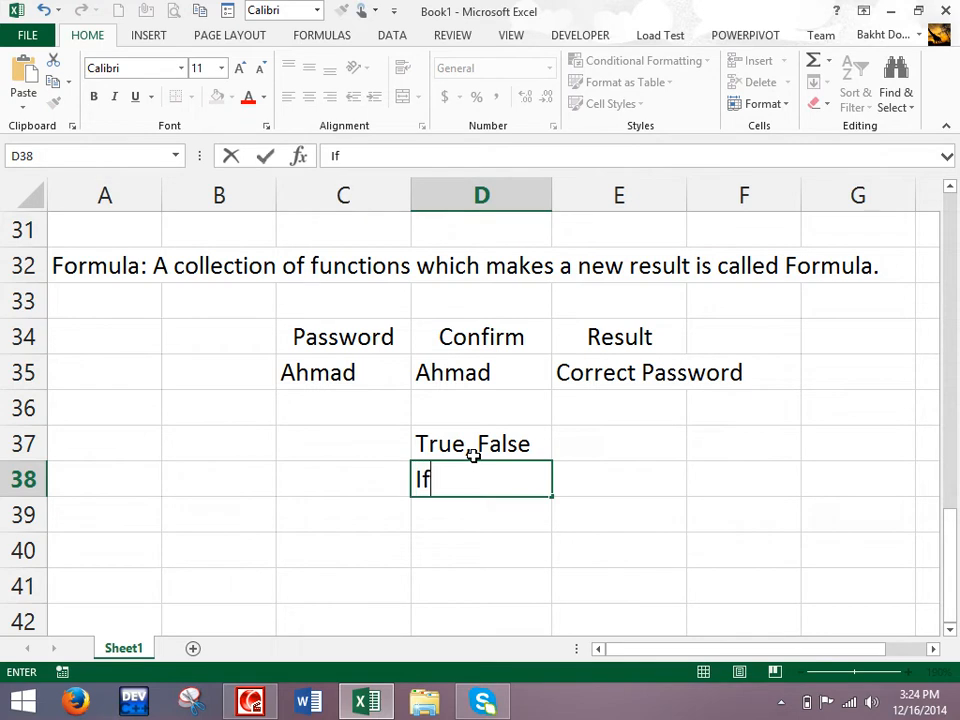
pyautogui.write('(Exact =')
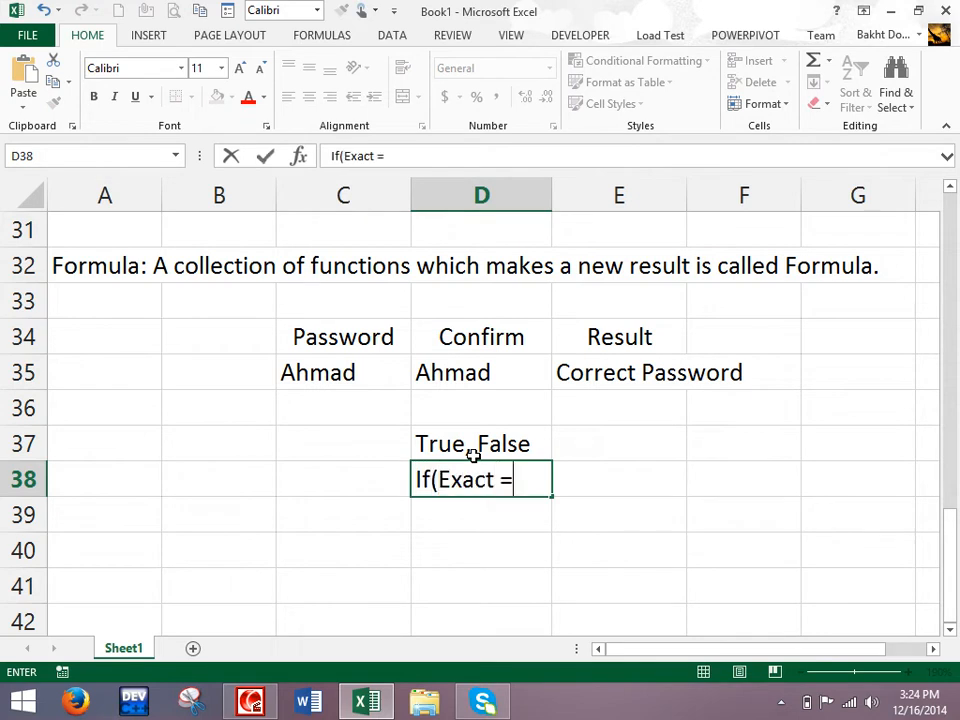
pyautogui.write(' New Result (')
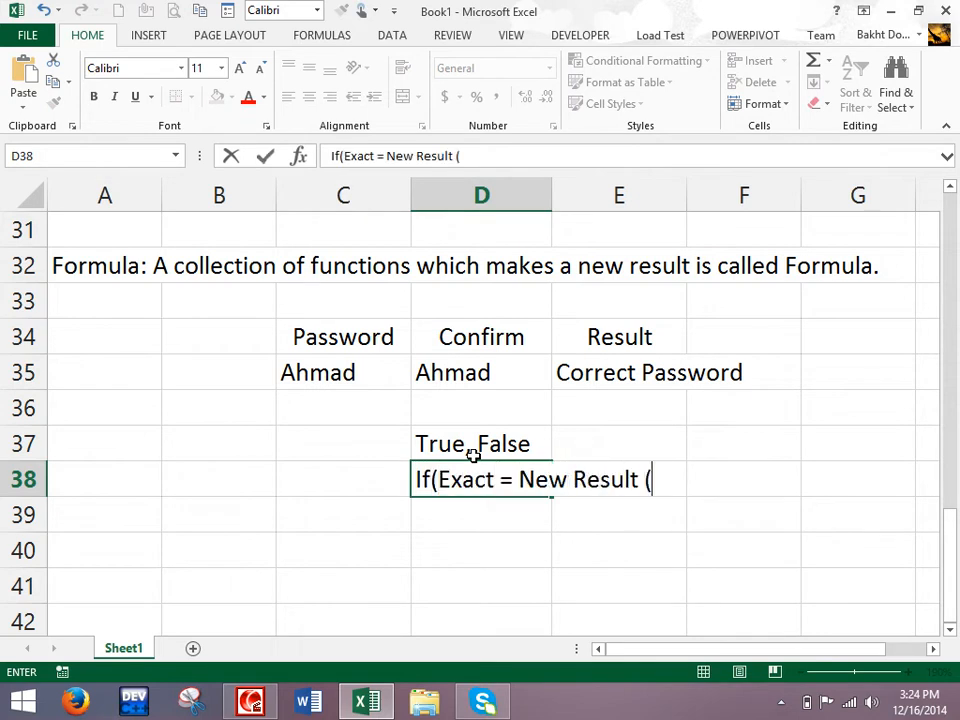
pyautogui.write('New Result Formula')
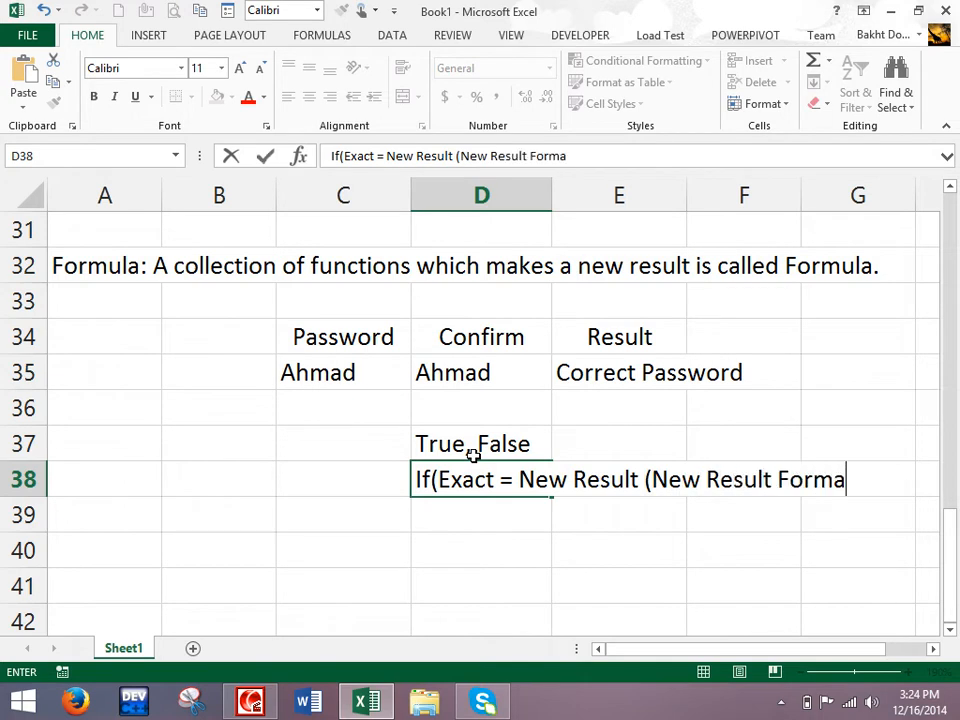
pyautogui.write(')')
pyautogui.press('Return')
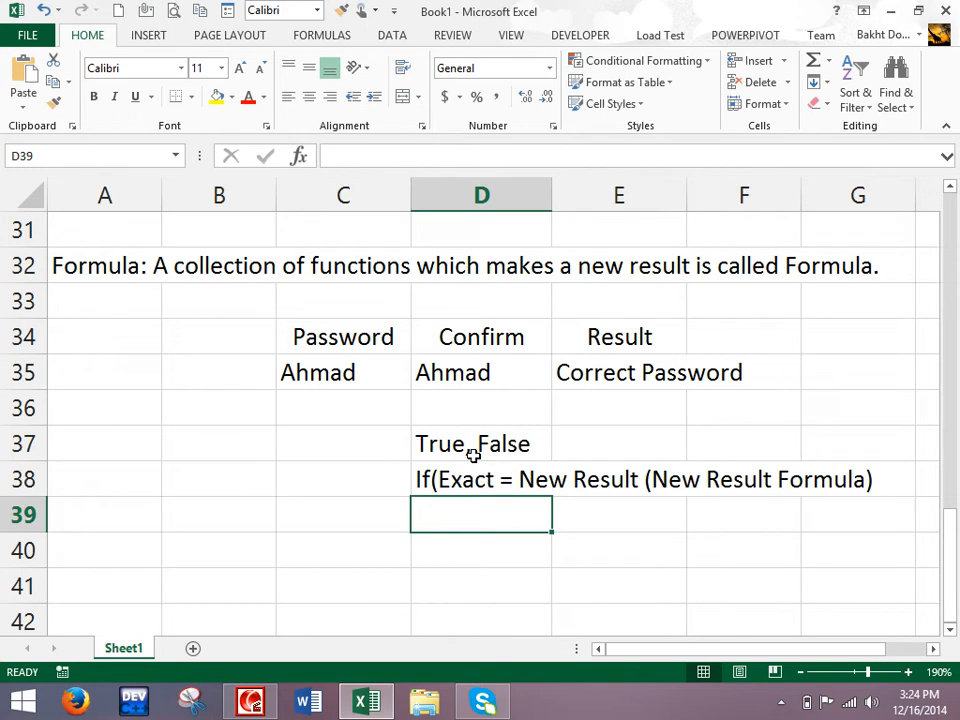
# Step: Enter the notes "Exact (Function No.1)" in cell D39 and "If(Function NO. 2)" in cell D40
pyautogui.write('Exact (Function No.2')
pyautogui.press('BackSpace')
pyautogui.write('1)')
pyautogui.press('Return')
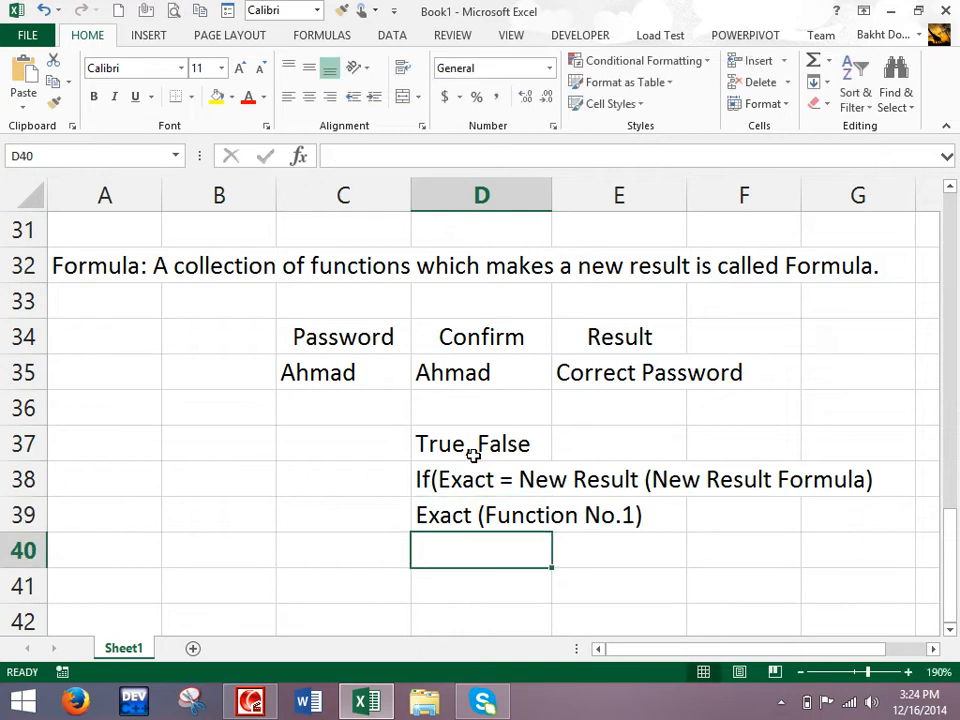
pyautogui.write('If(Functi')
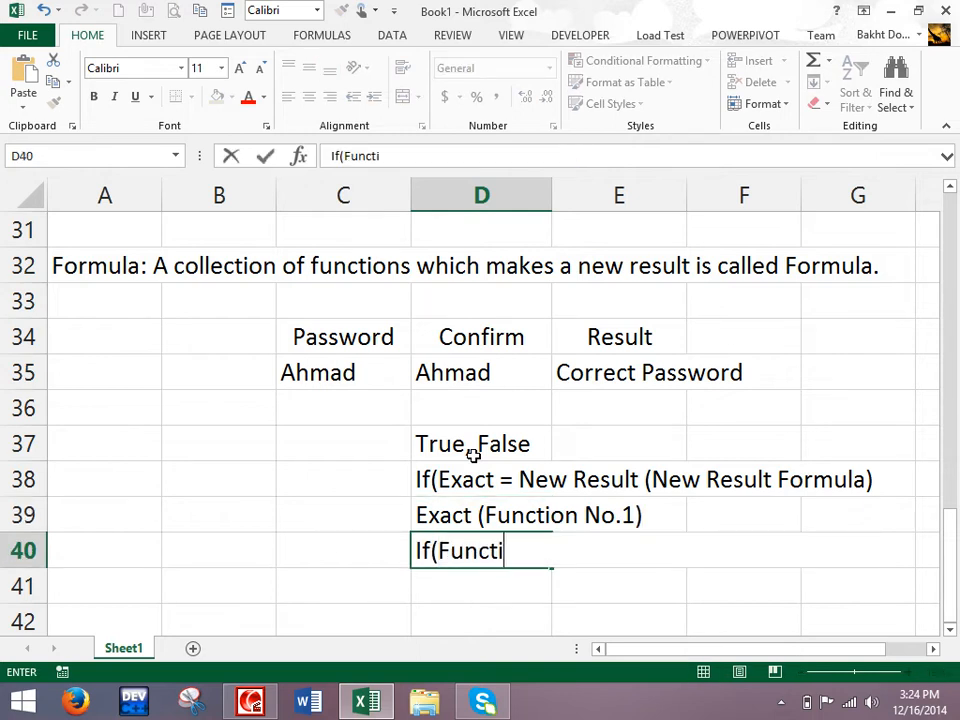
pyautogui.write('on NO. 2-)')
pyautogui.press('BackSpace')
pyautogui.press('BackSpace')
pyautogui.write(')')
pyautogui.press('Return')
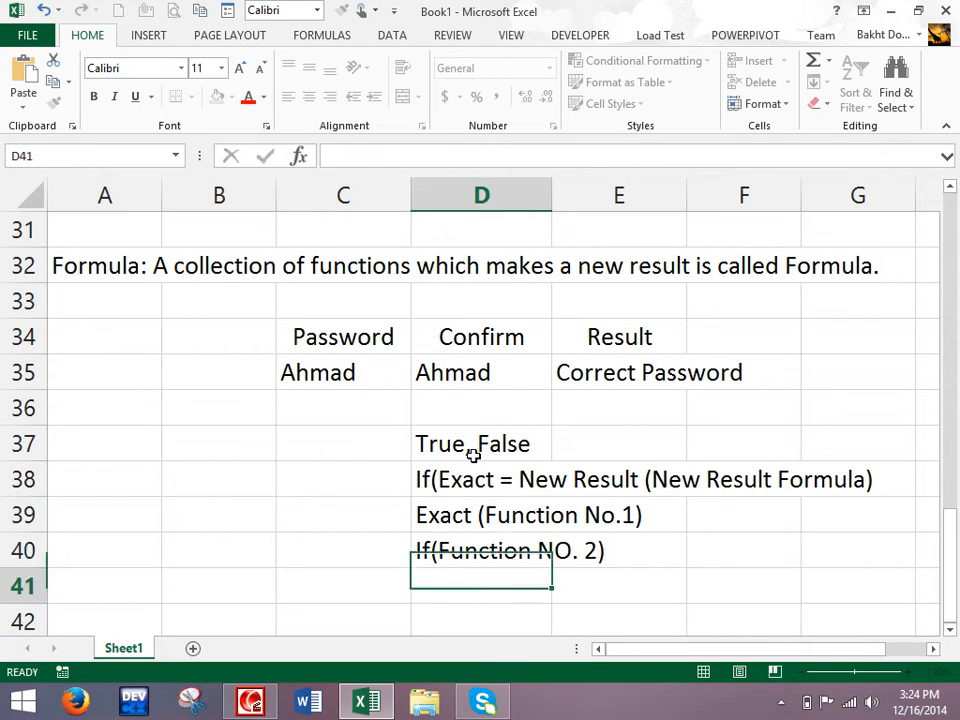
# Step: Enter the note "If(Exact)= new Result" in cell D41
pyautogui.write('If(Exact)')
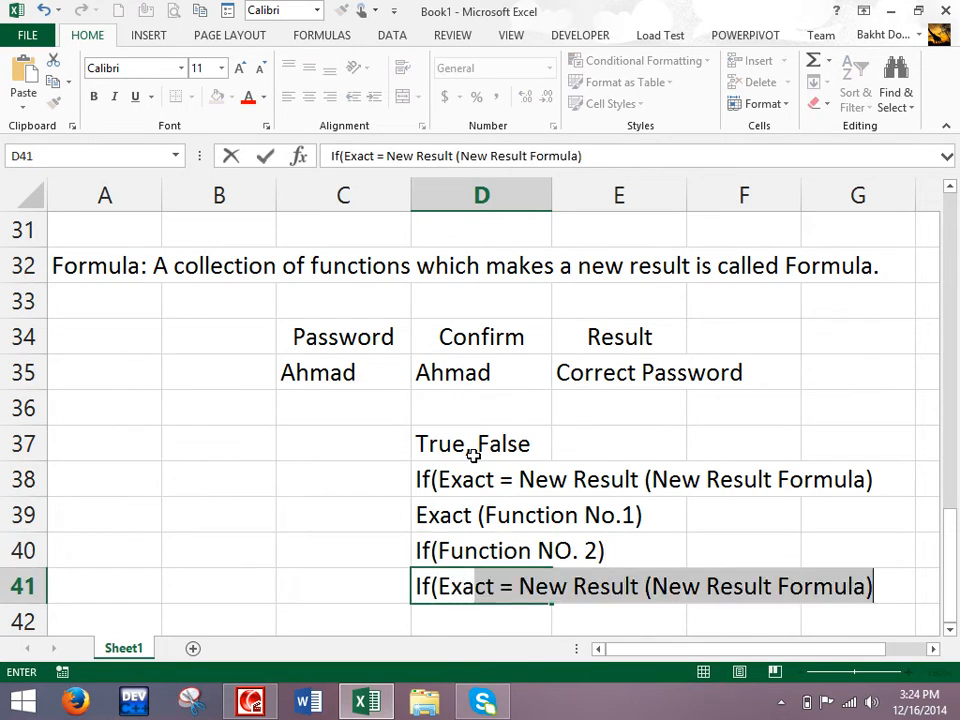
pyautogui.write('= n')
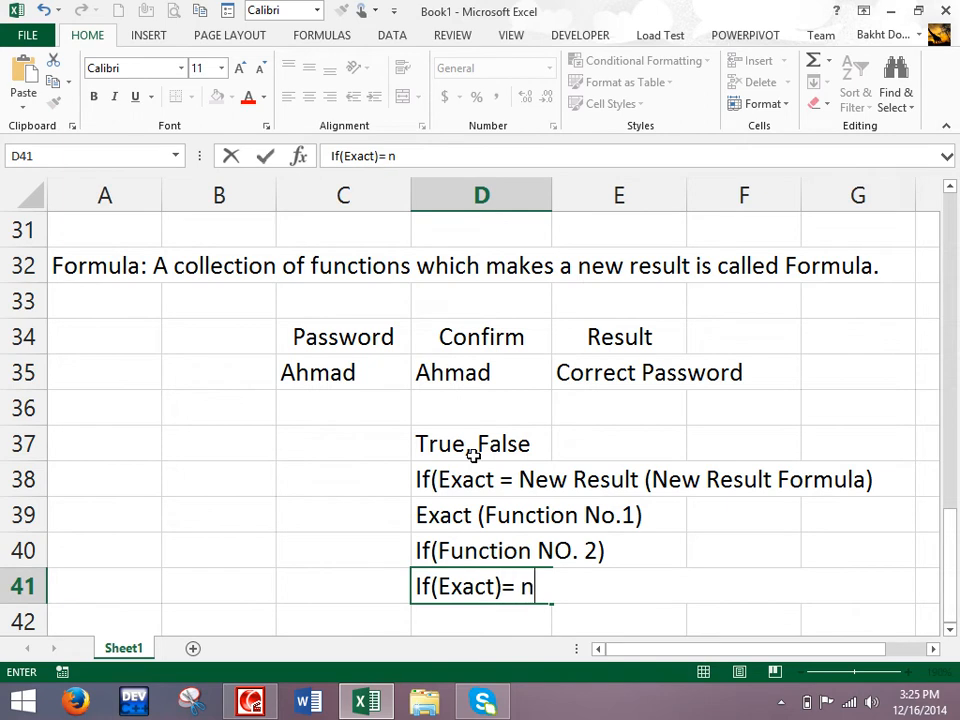
pyautogui.write('ew REsult')
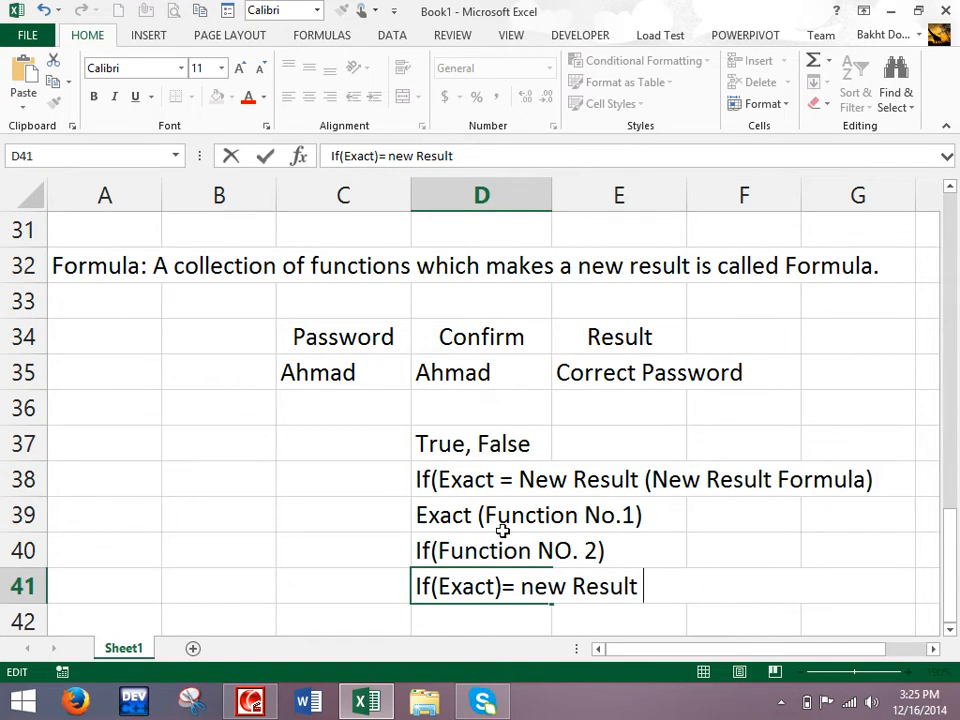
pyautogui.click(296, 364)
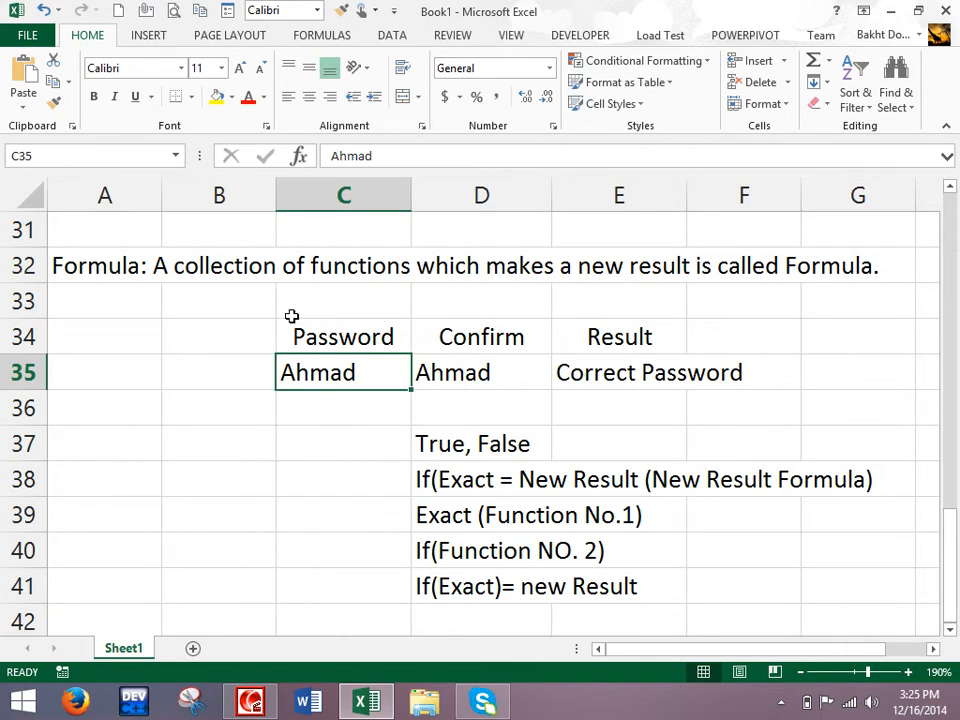
pyautogui.click(69, 86)
pyautogui.click(140, 302)
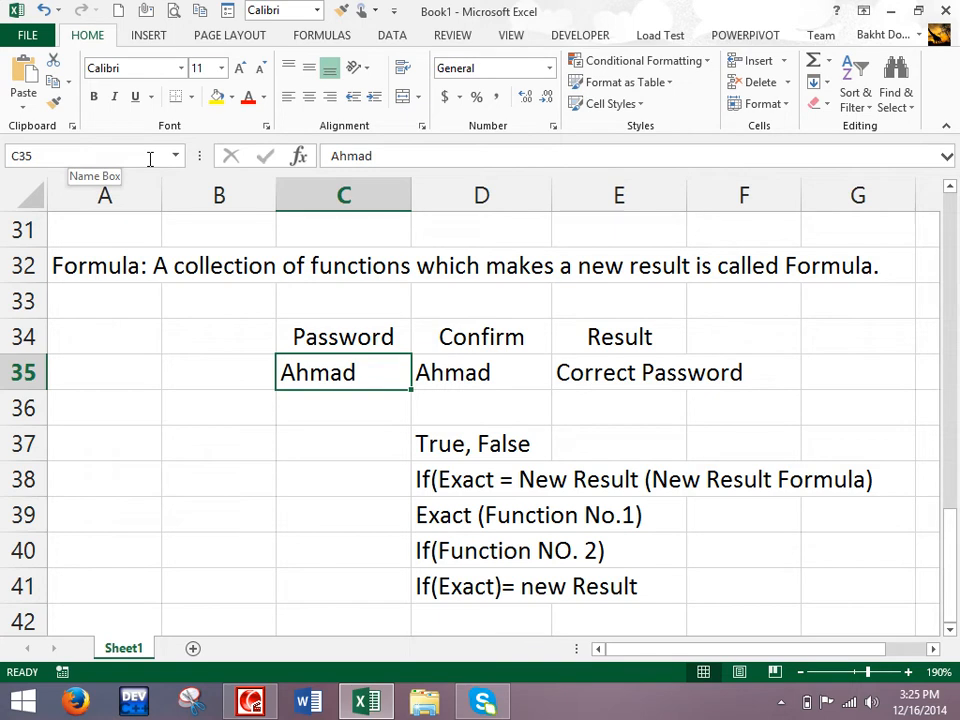
pyautogui.click(446, 312)
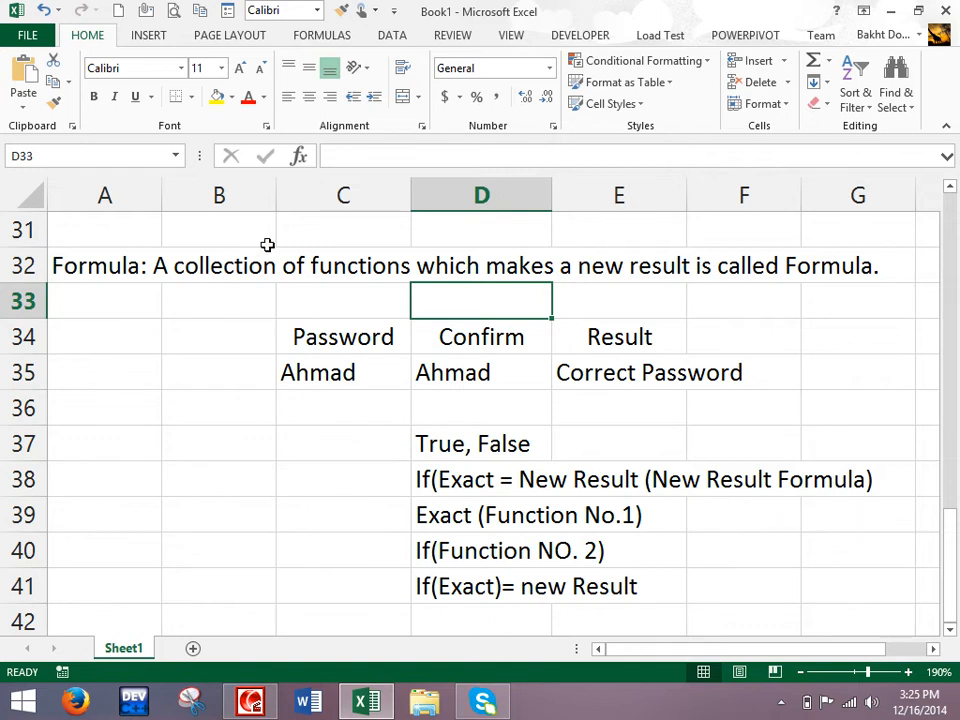
pyautogui.click(240, 268)
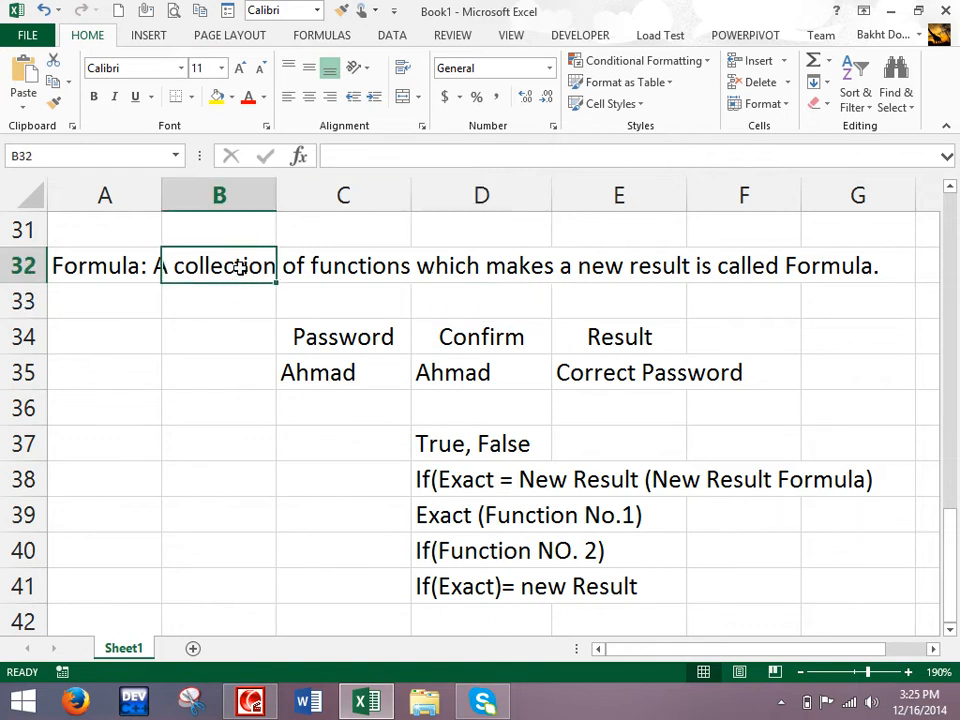
pyautogui.click(96, 272)
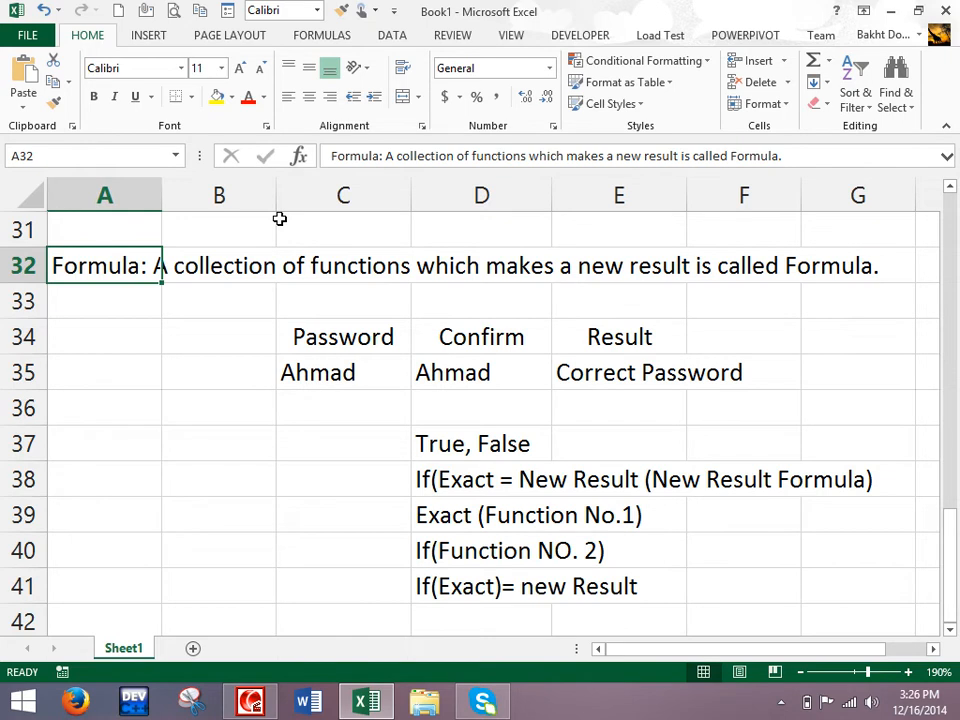
# Step: Close Book1 without saving its changes and create a new blank workbook
pyautogui.hotkey('alt', 'F4')
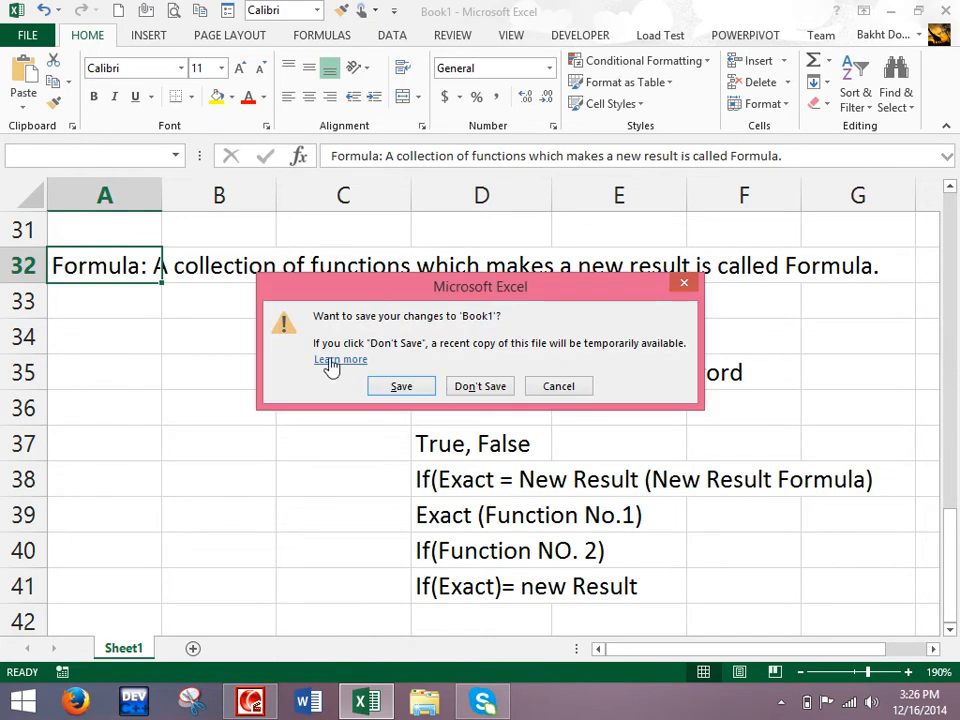
pyautogui.click(464, 396)
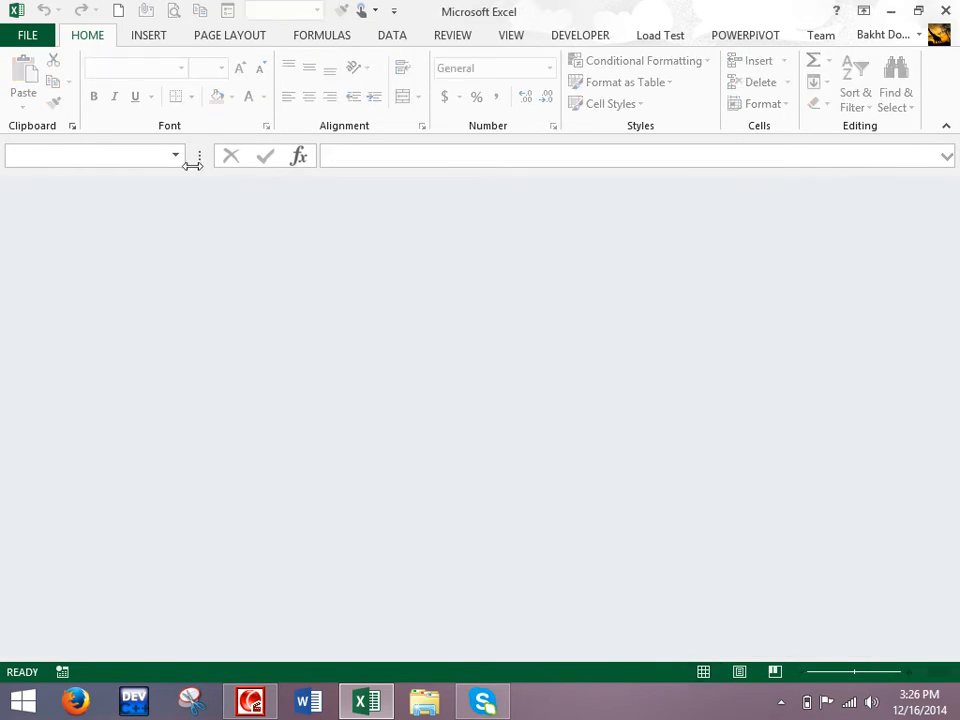
pyautogui.click(118, 10)
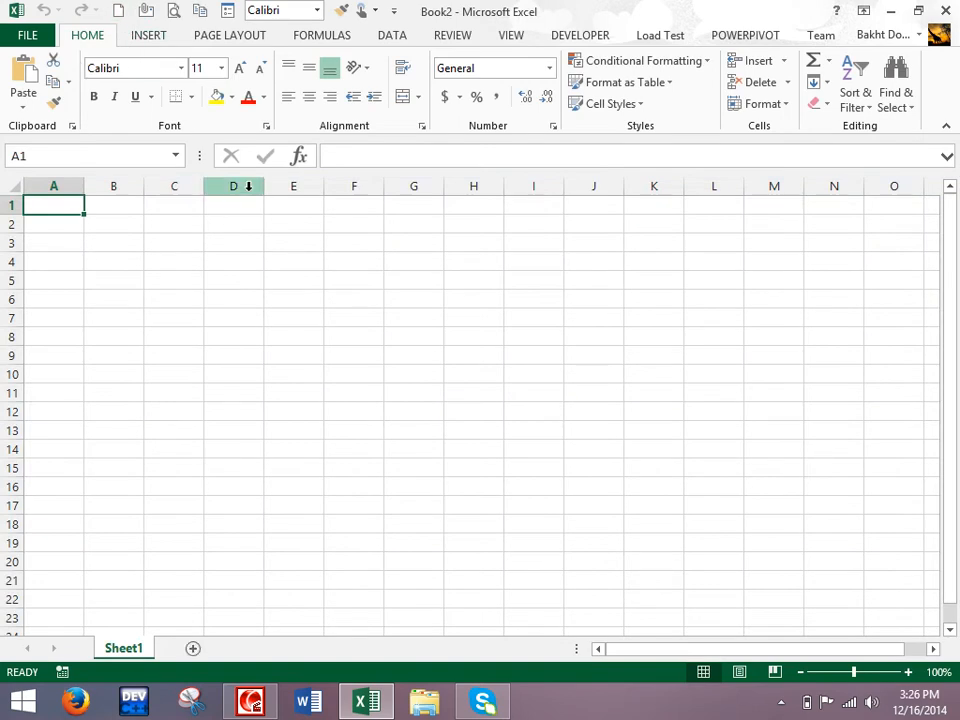
pyautogui.keyDown('ctrl'); pyautogui.scroll(3, 253, 181); pyautogui.keyUp('ctrl')
pyautogui.keyDown('ctrl'); pyautogui.scroll(3, 253, 181); pyautogui.keyUp('ctrl')
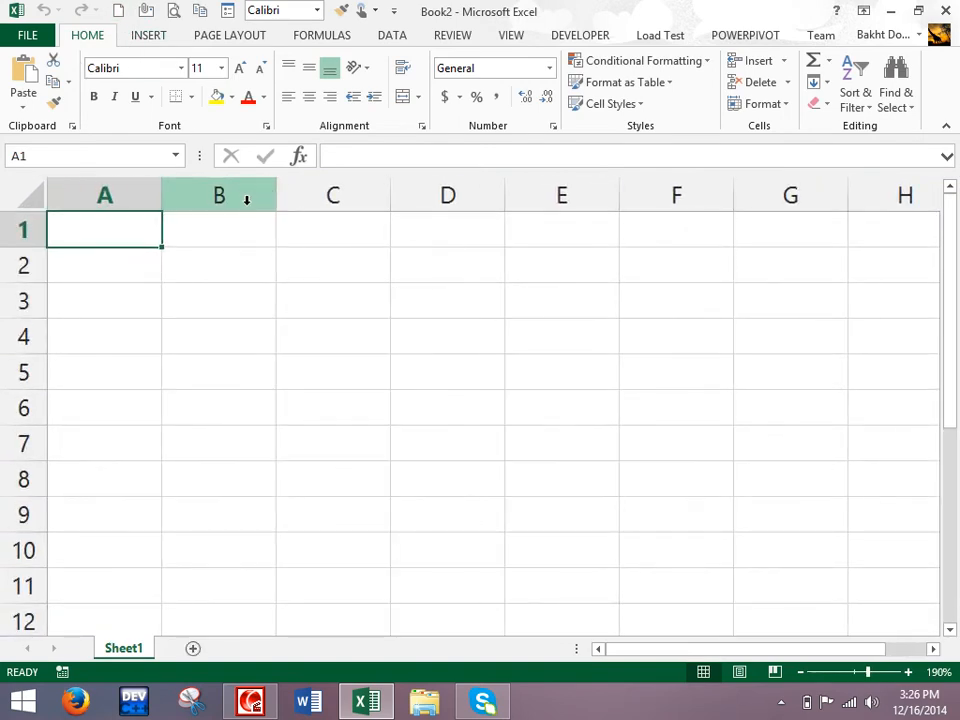
# Step: Open the recent workbook "Excel File" and copy the table range A1:D11
pyautogui.click(30, 35)
pyautogui.click(610, 175)
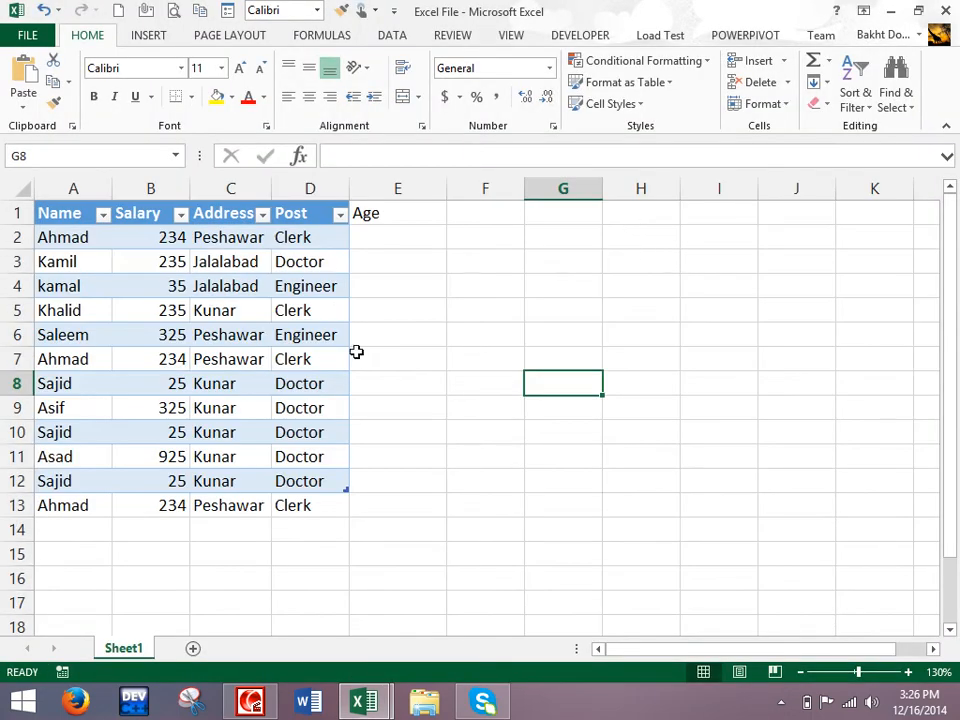
pyautogui.click(54, 203)
pyautogui.moveTo(71, 219); pyautogui.dragTo(313, 452)
pyautogui.hotkey('ctrl', 'c')
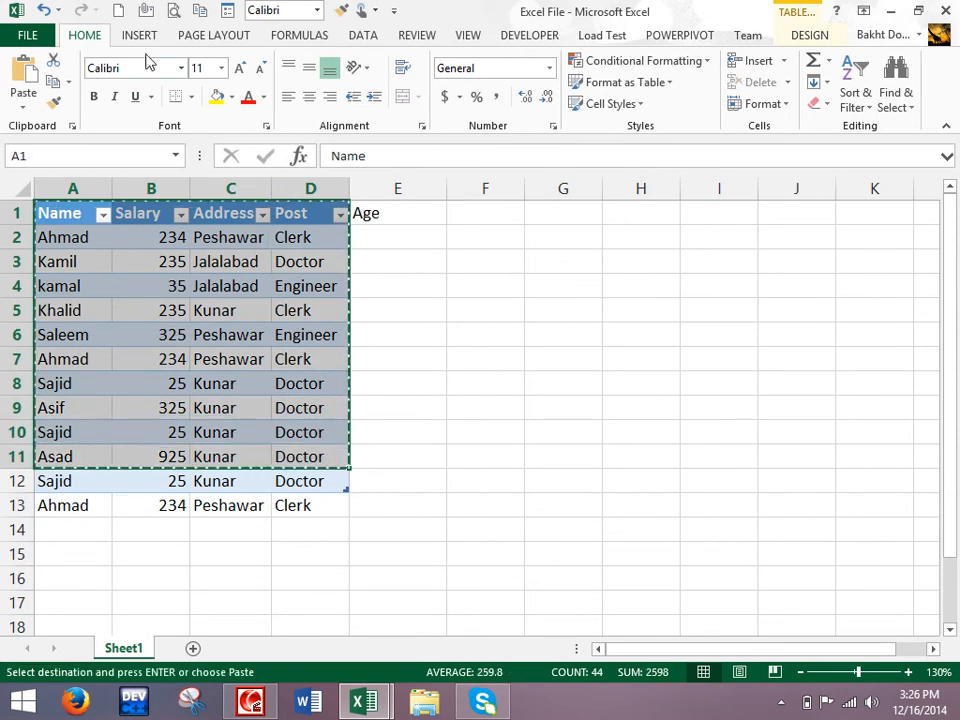
# Step: Create another blank workbook and paste the copied table at cell A1
pyautogui.click(118, 12)
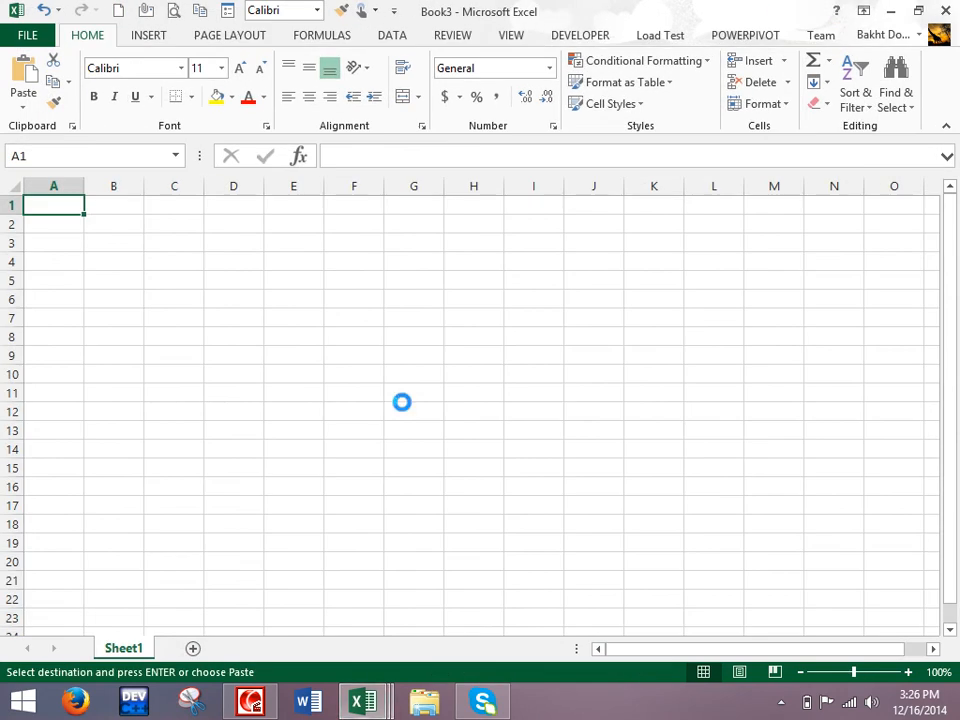
pyautogui.hotkey('ctrl', 'v')
pyautogui.scroll(4, 395, 383)
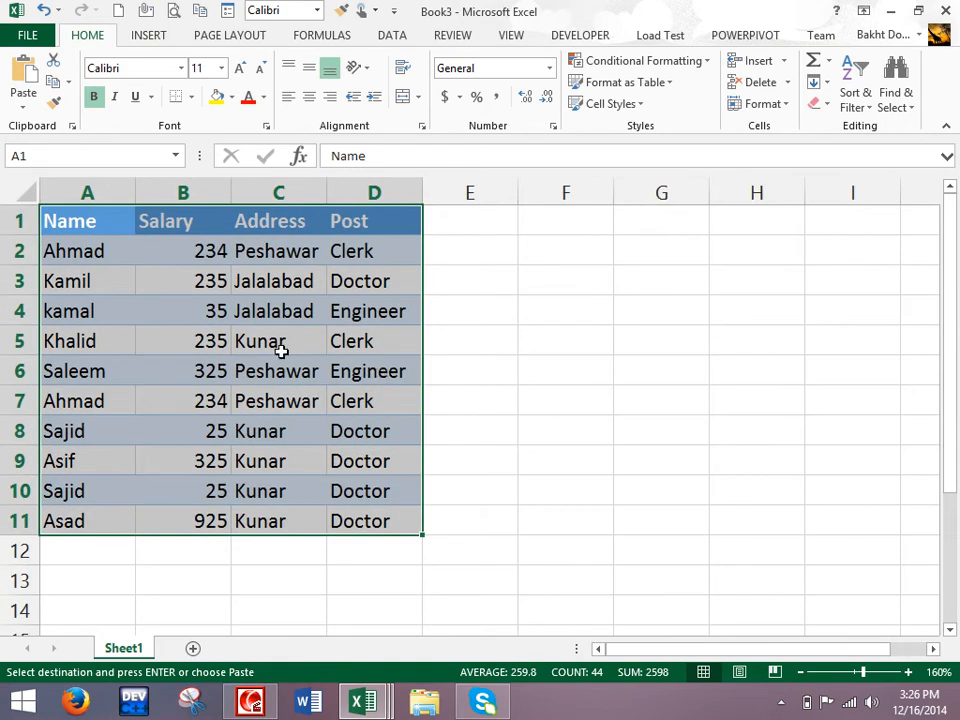
# Step: Clear the formatting of the pasted range A1:D11 while keeping its contents
pyautogui.click(830, 105)
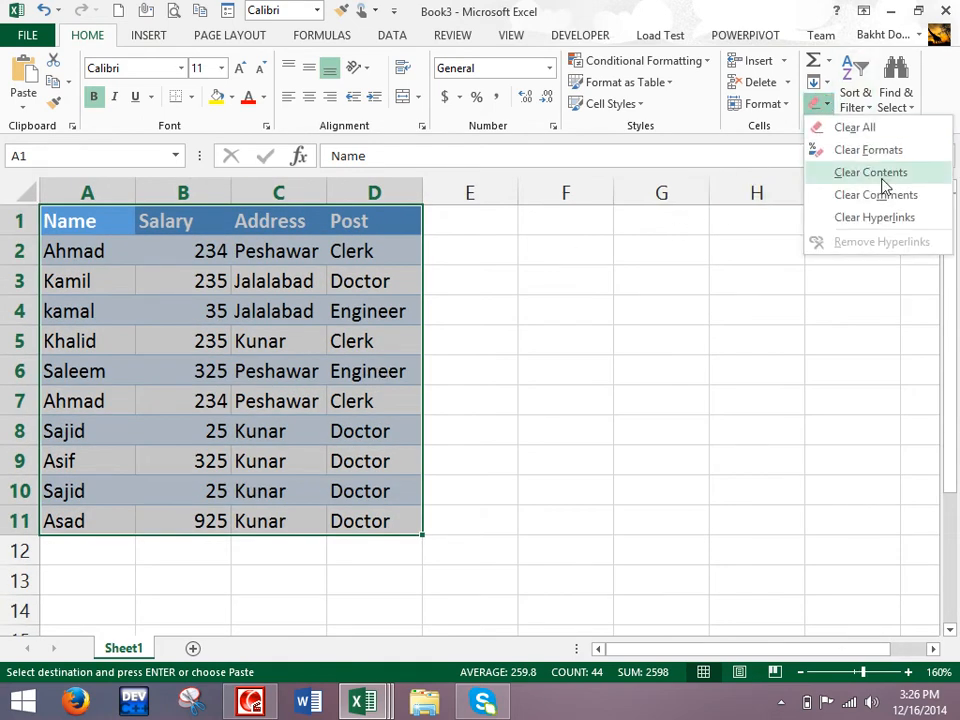
pyautogui.click(812, 151)
pyautogui.click(578, 329)
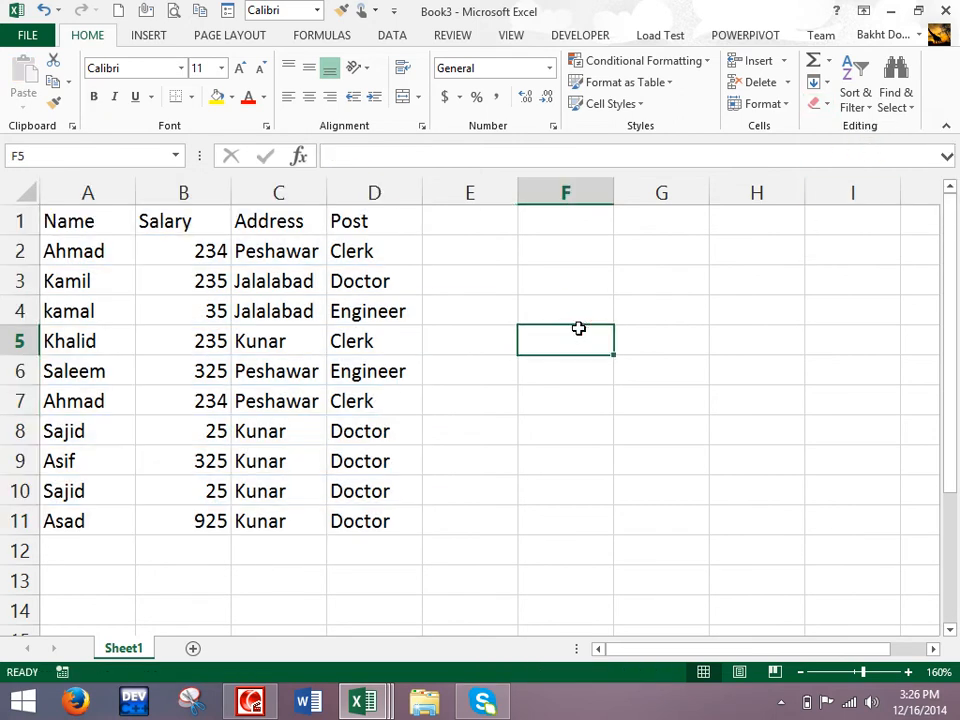
# Step: Select the data range A1:D11, including the header row
pyautogui.click(242, 242)
pyautogui.moveTo(92, 223); pyautogui.dragTo(350, 513)
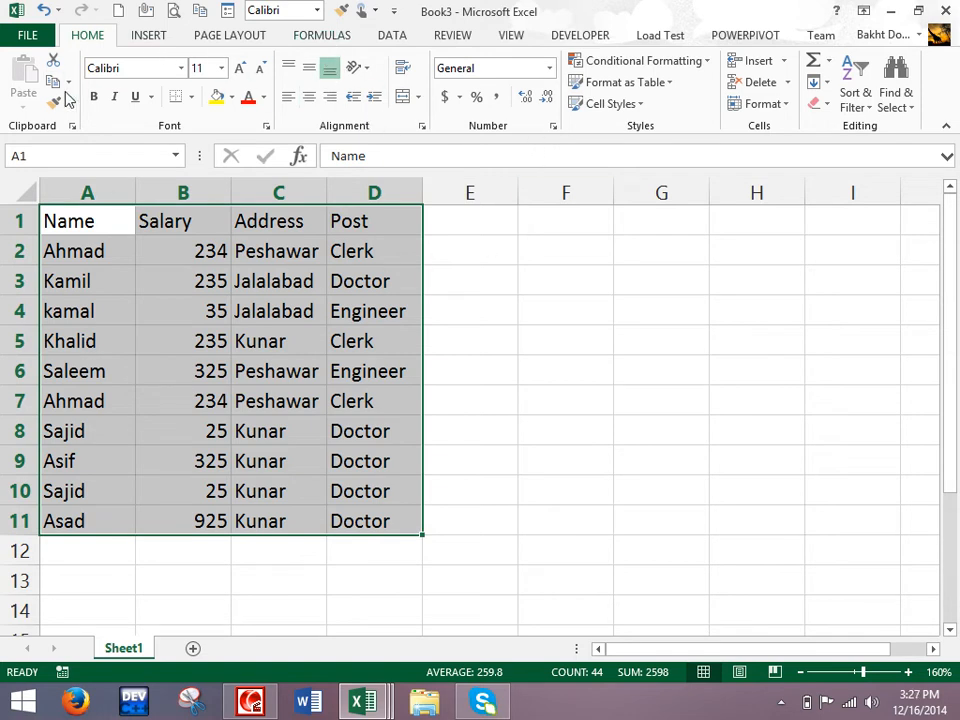
# Step: Cut the table in A1:D11 and paste it starting at cell F1
pyautogui.hotkey('ctrl', 'c')
pyautogui.click(574, 212)
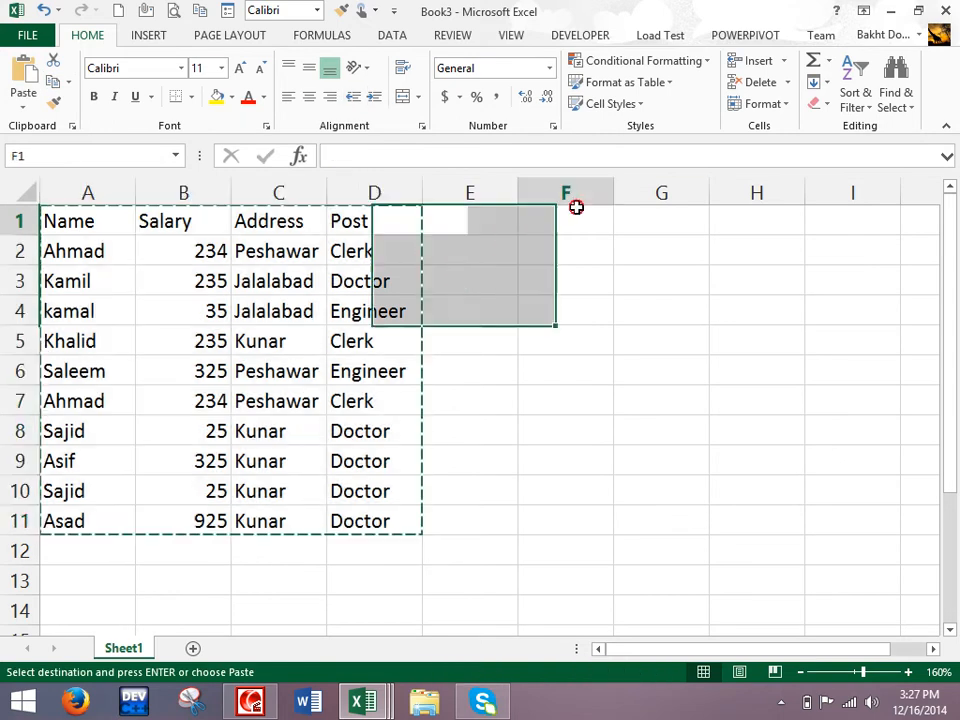
pyautogui.click(24, 75)
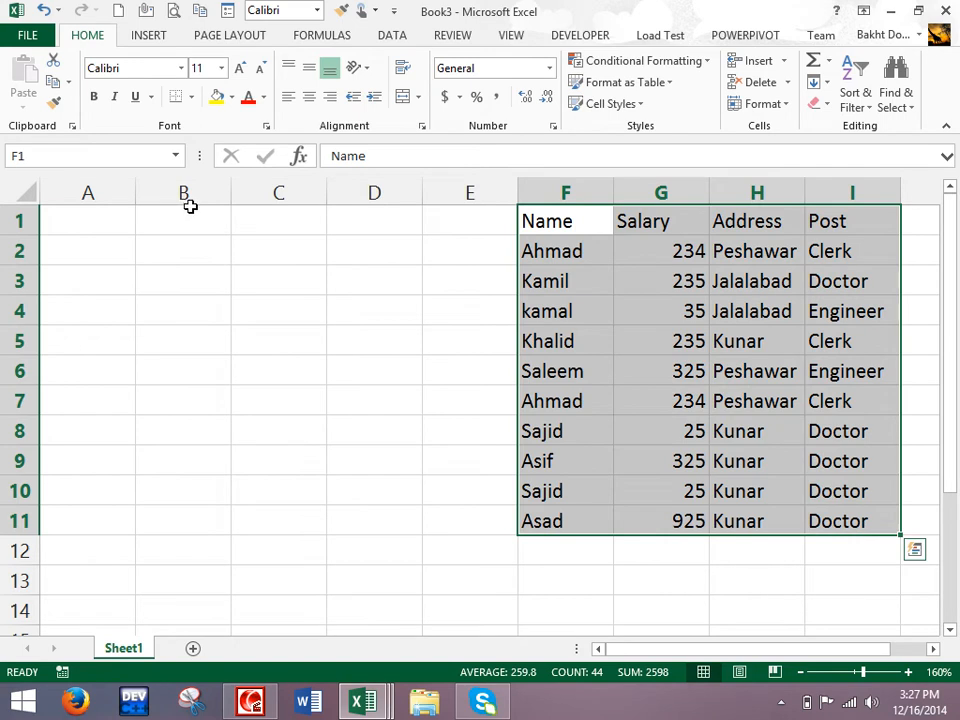
# Step: Cut the table from F1:I11 and paste it back starting at cell A1
pyautogui.click(53, 61)
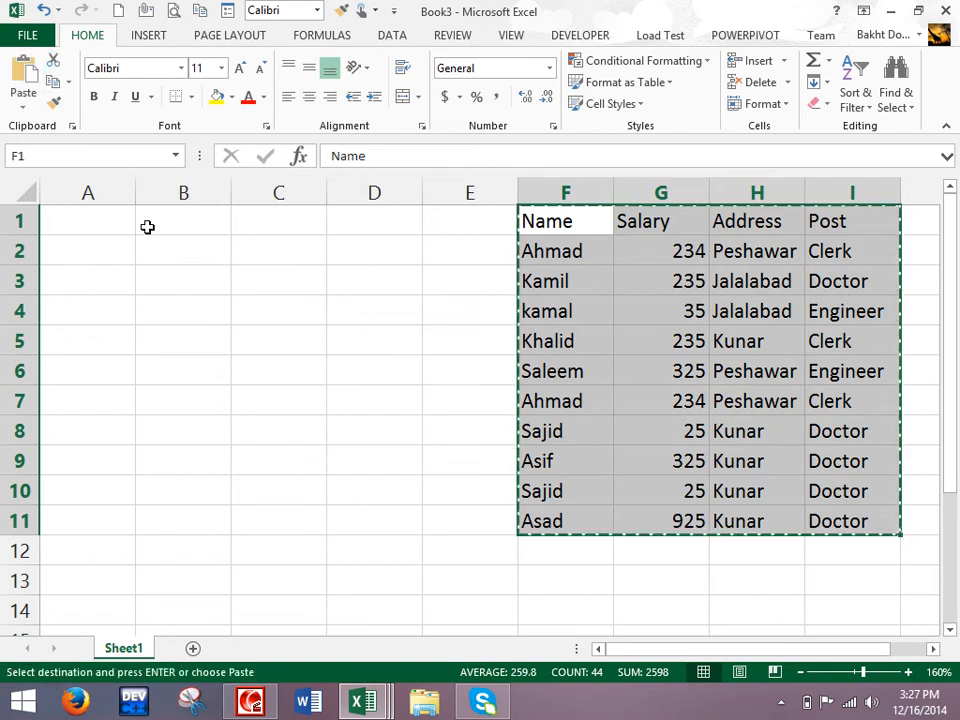
pyautogui.click(86, 218)
pyautogui.click(33, 69)
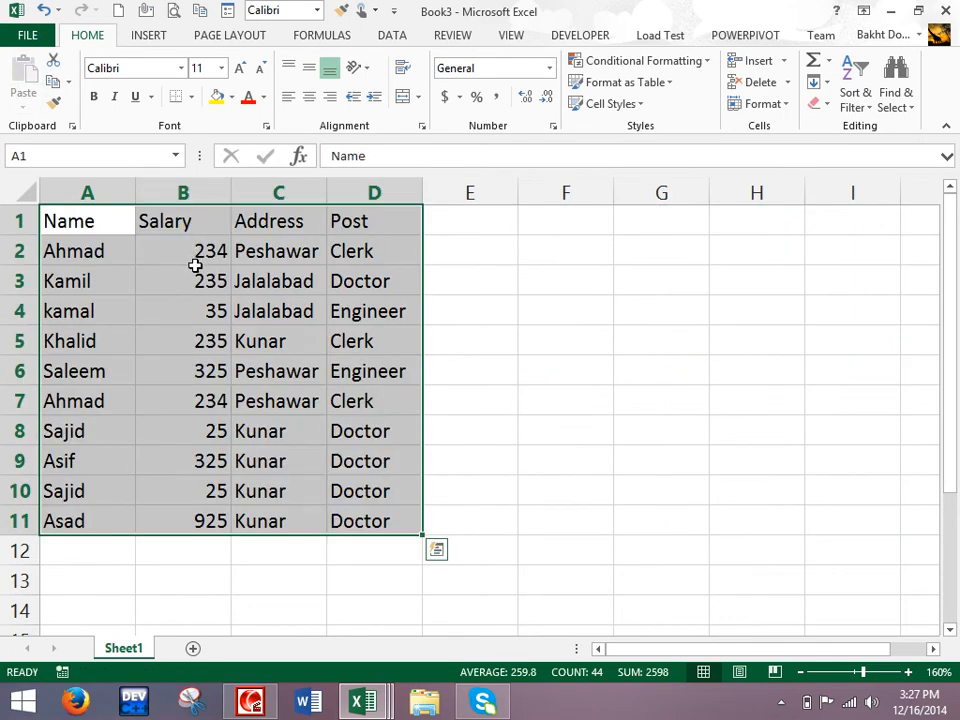
# Step: Copy the table in A1:D11 and paste it at F1, undoing the first paste and pasting it again
pyautogui.click(67, 81)
pyautogui.click(82, 105)
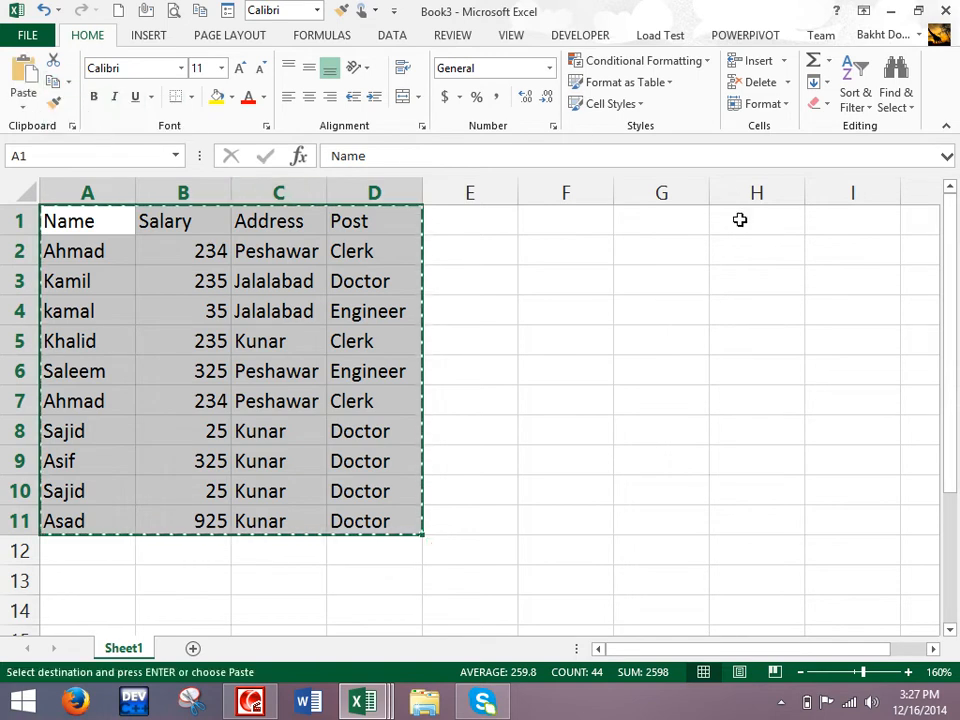
pyautogui.click(572, 217)
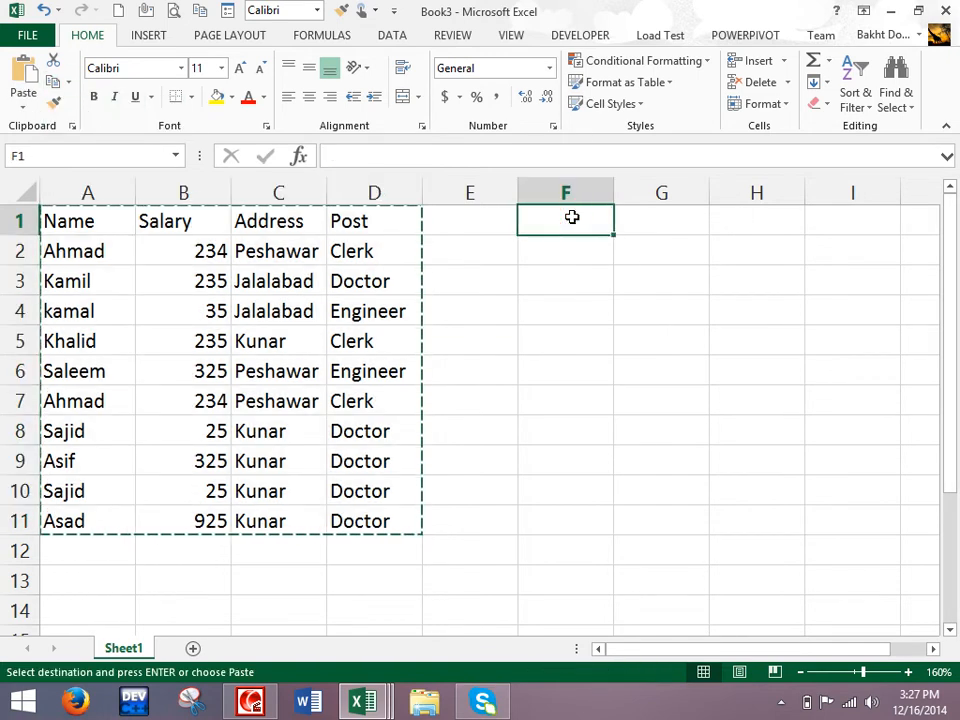
pyautogui.click(24, 80)
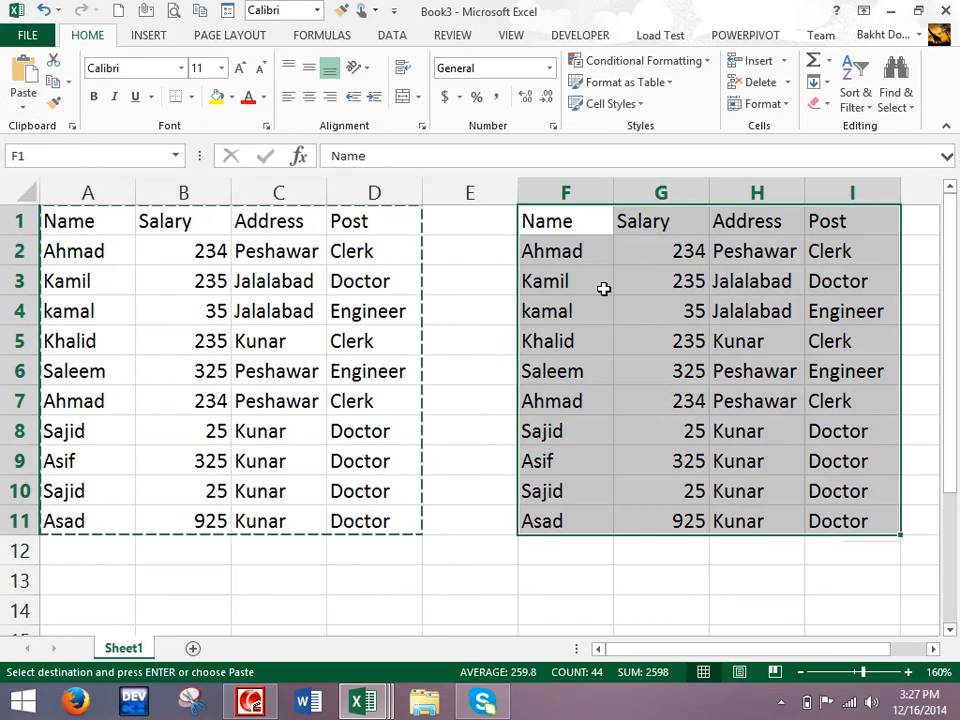
pyautogui.hotkey('ctrl', 'z')
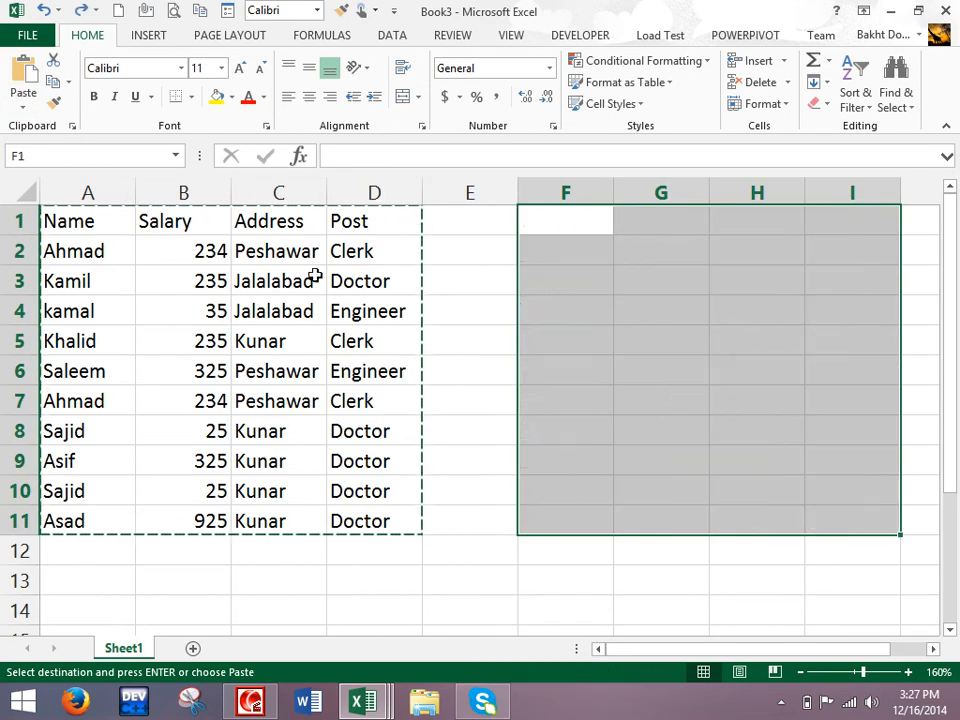
pyautogui.click(20, 68)
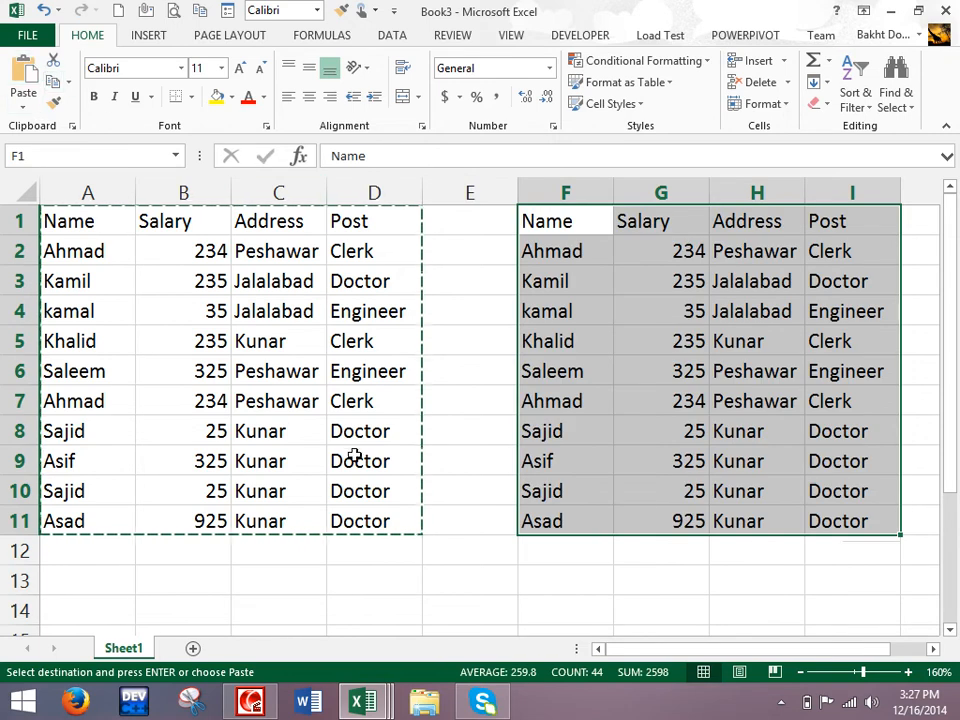
# Step: Add two new worksheets and paste the copied table at A1 in each
pyautogui.click(195, 648)
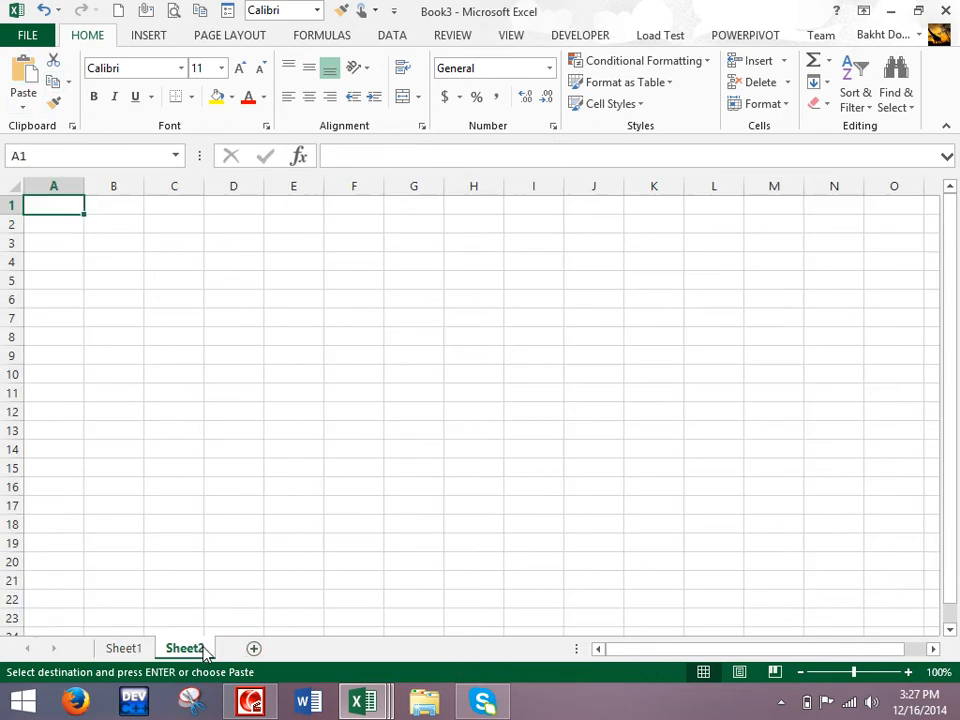
pyautogui.click(24, 70)
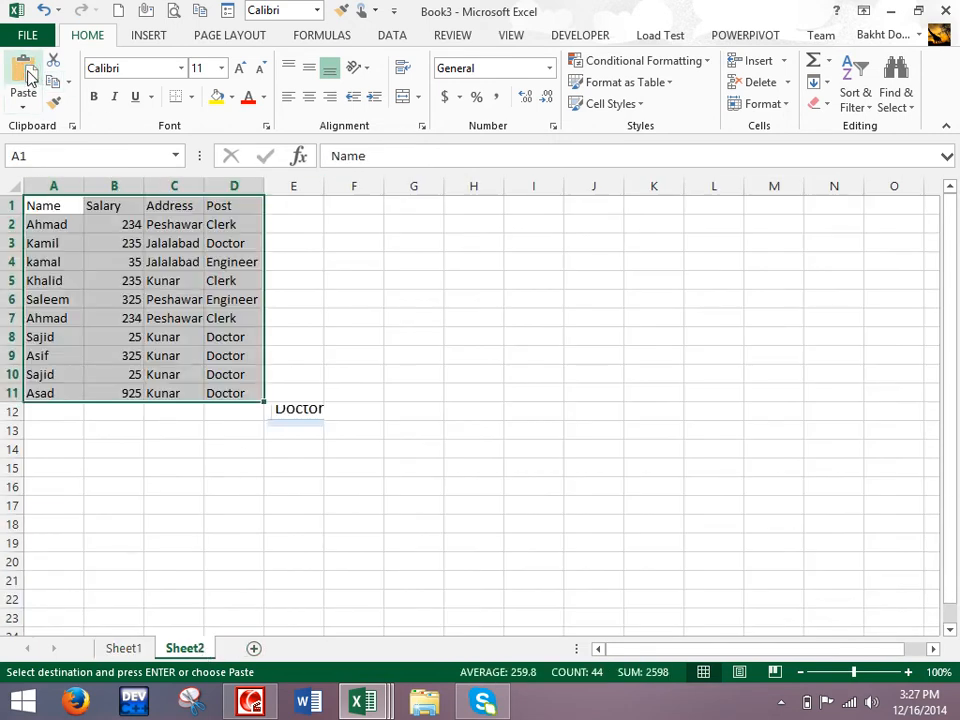
pyautogui.click(254, 648)
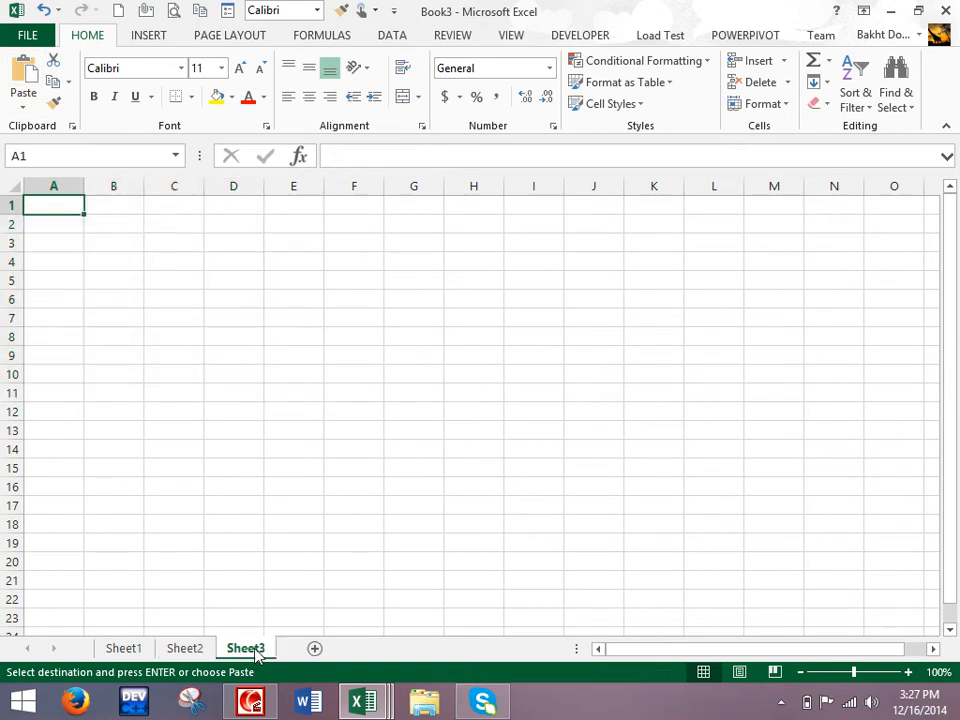
pyautogui.click(23, 72)
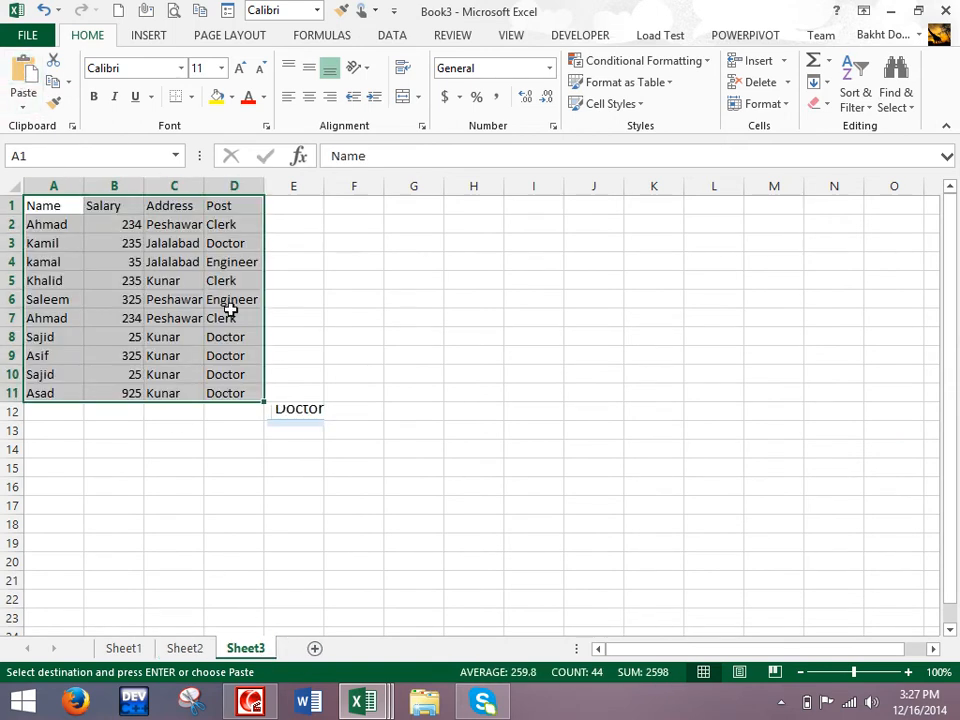
# Step: Delete the worksheets Sheet3 and Sheet2, and clear the duplicate table in F1:I11 on Sheet1
pyautogui.rightClick(236, 646)
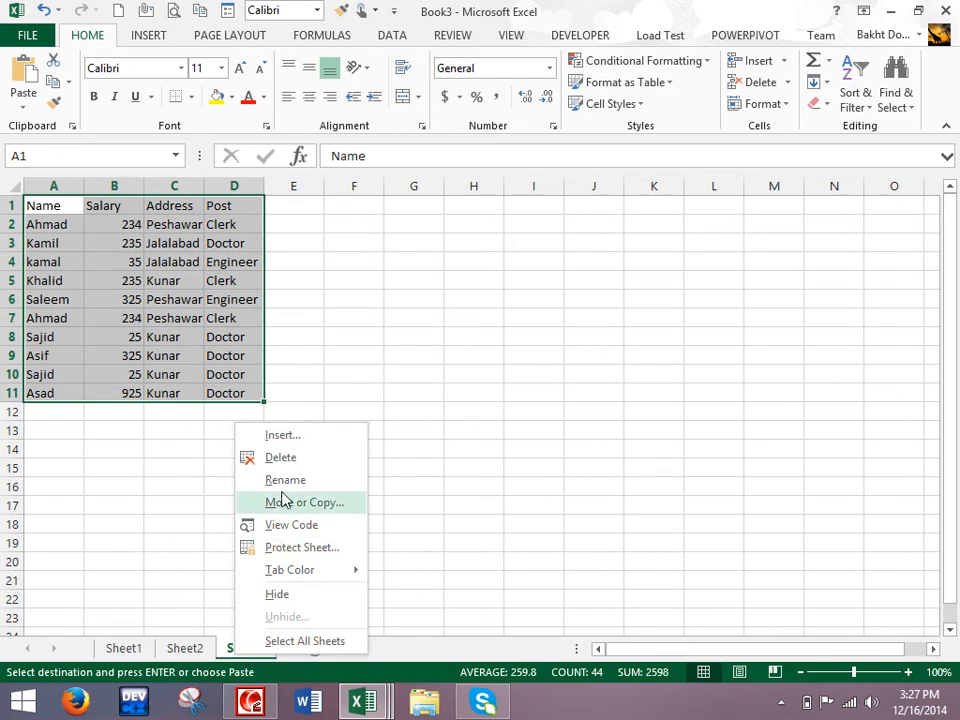
pyautogui.click(258, 457)
pyautogui.click(463, 400)
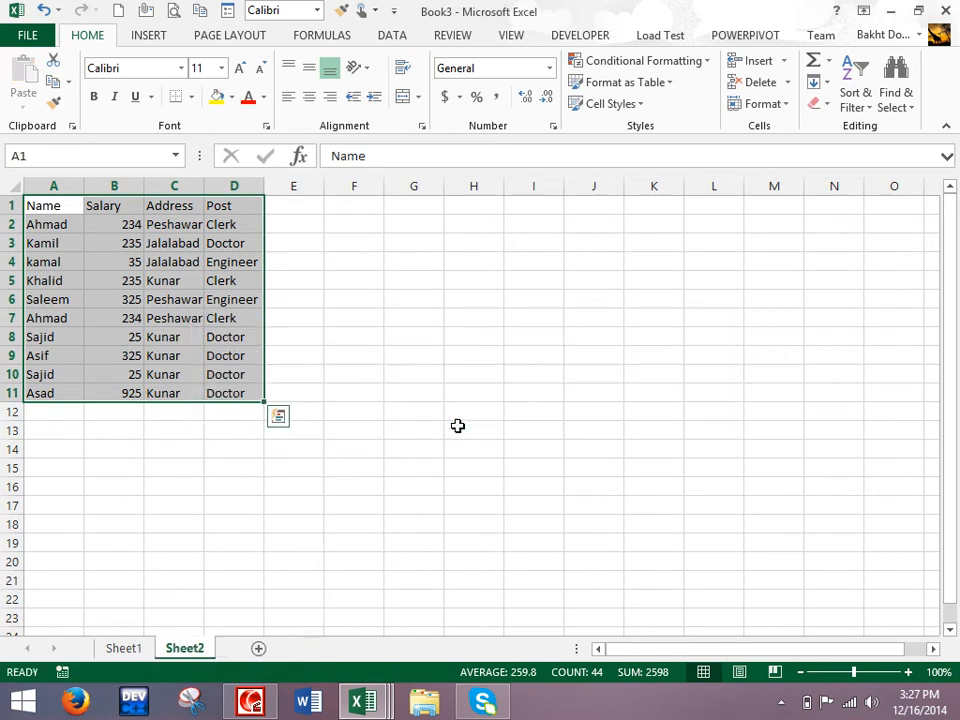
pyautogui.rightClick(190, 647)
pyautogui.click(244, 453)
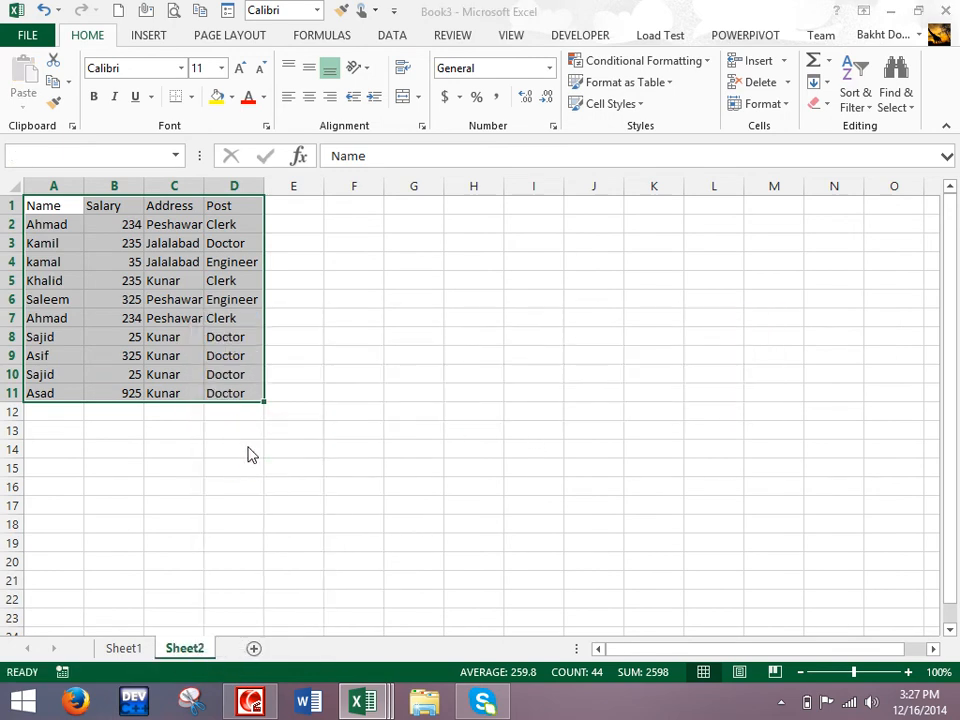
pyautogui.click(431, 400)
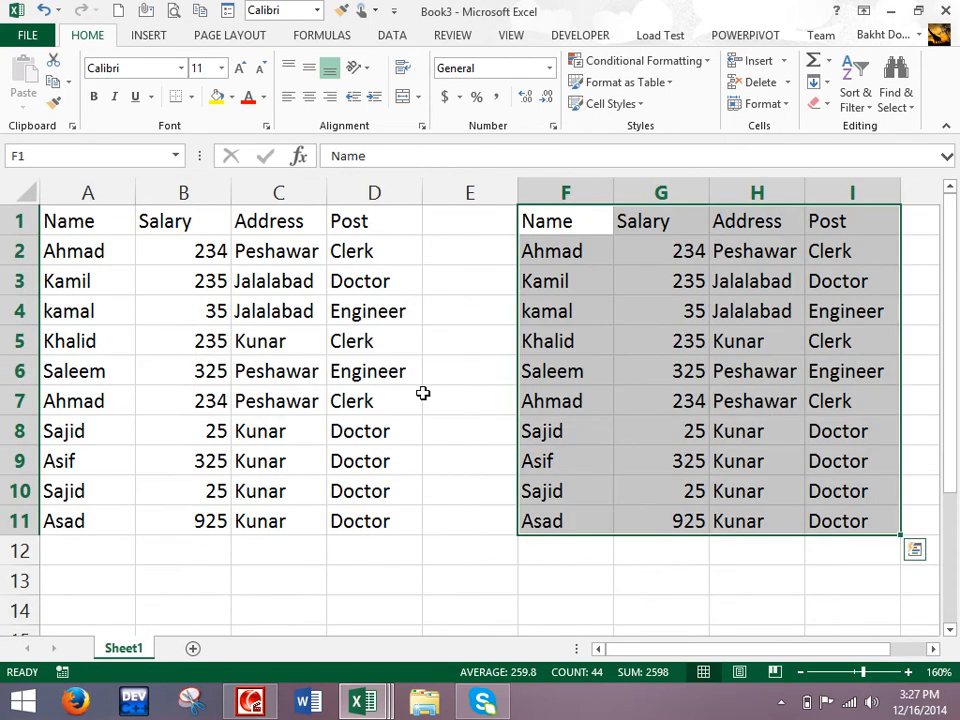
pyautogui.press('Delete')
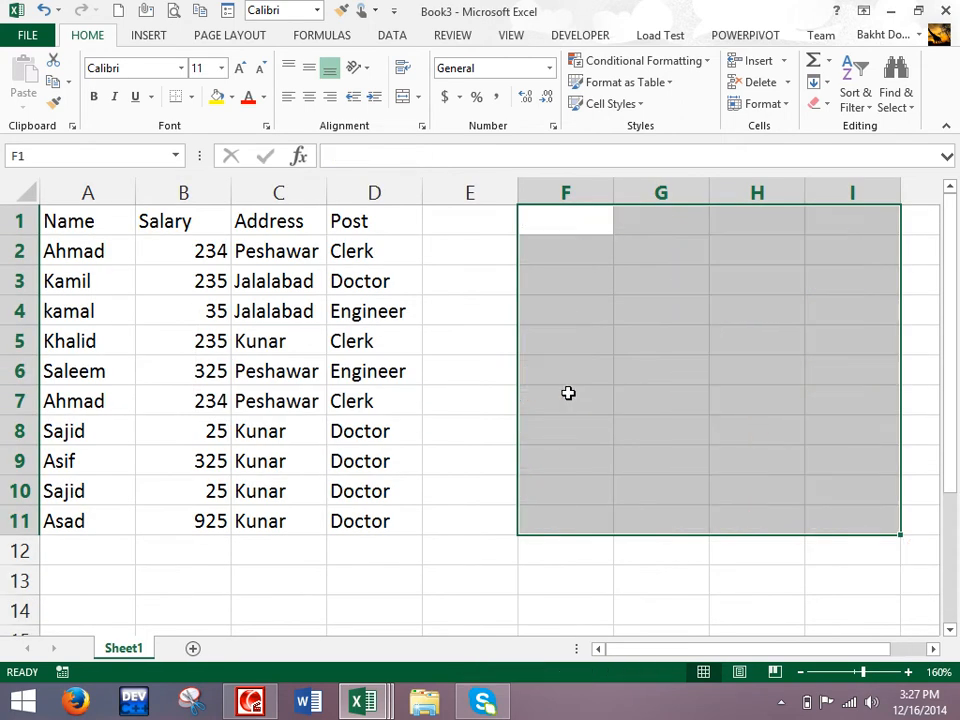
pyautogui.click(544, 317)
# Step: Copy the table in A1:D11 as a picture, with the appearance as shown on screen and the Picture format
pyautogui.moveTo(75, 222); pyautogui.dragTo(336, 512)
pyautogui.click(66, 82)
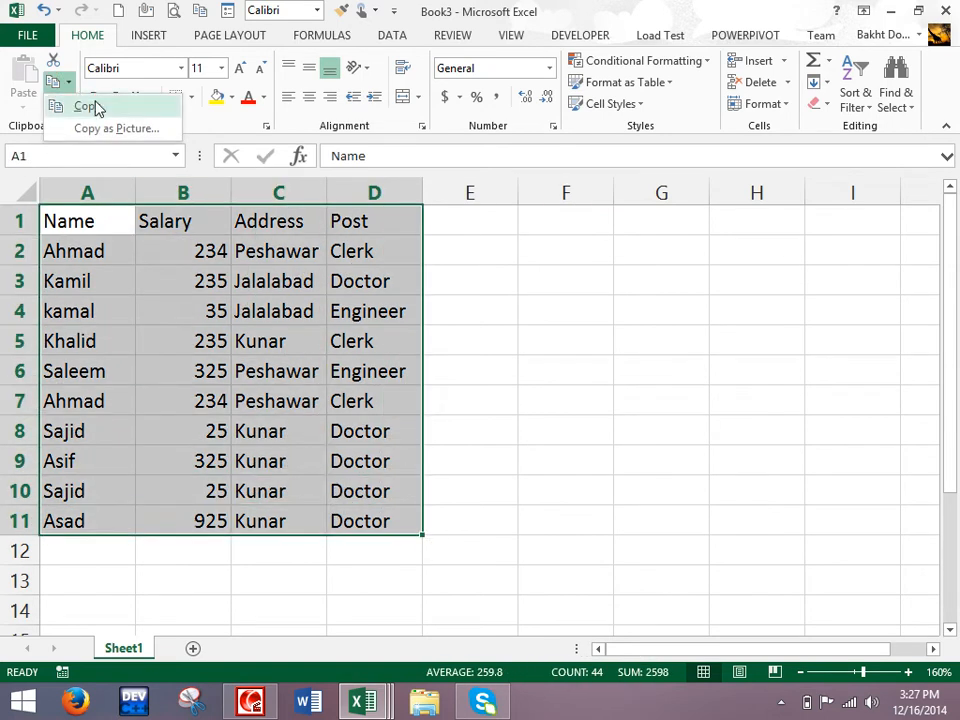
pyautogui.click(87, 134)
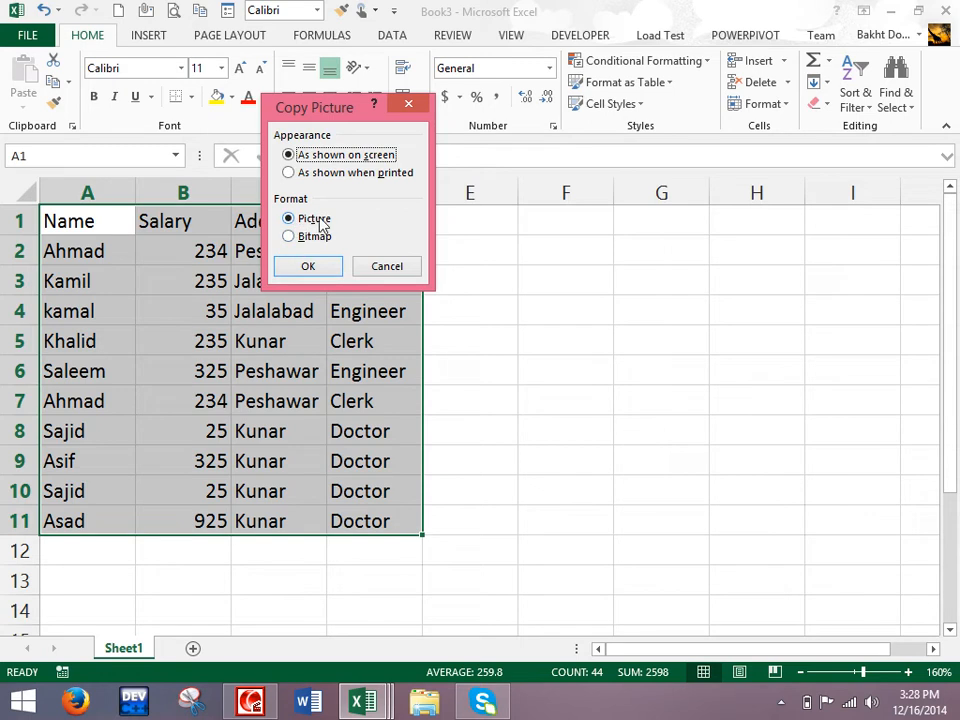
pyautogui.click(304, 238)
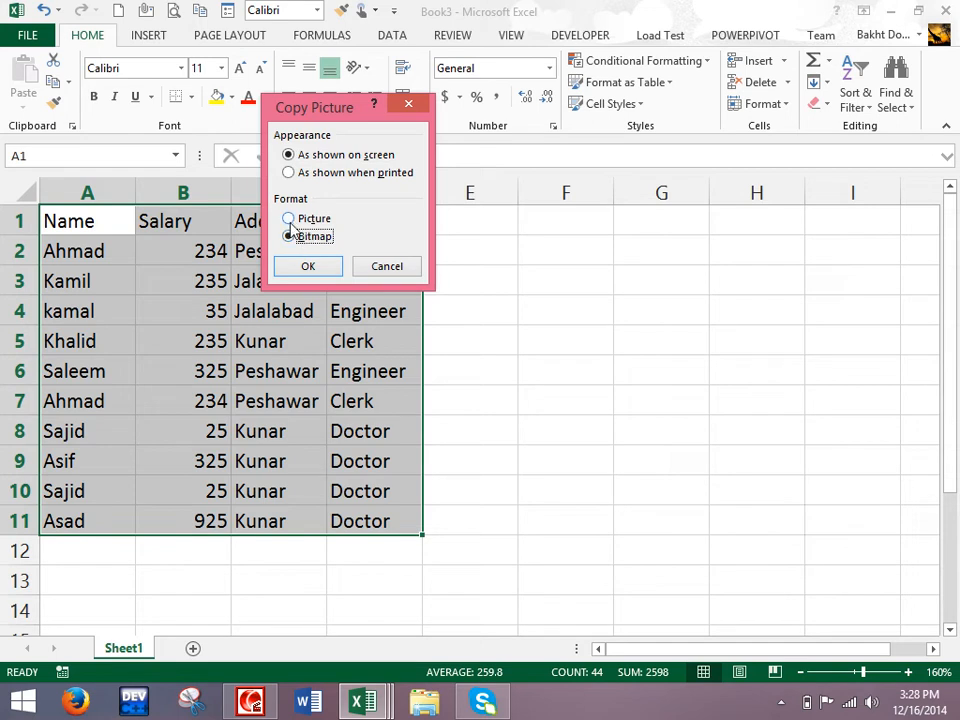
pyautogui.click(303, 219)
pyautogui.click(314, 236)
pyautogui.click(320, 172)
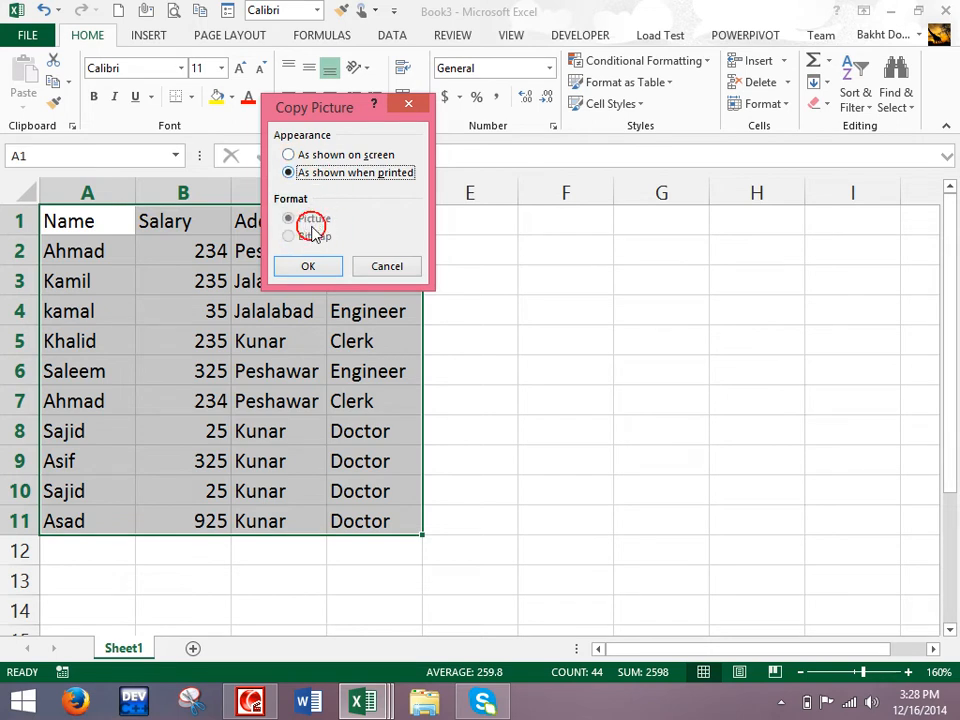
pyautogui.click(290, 154)
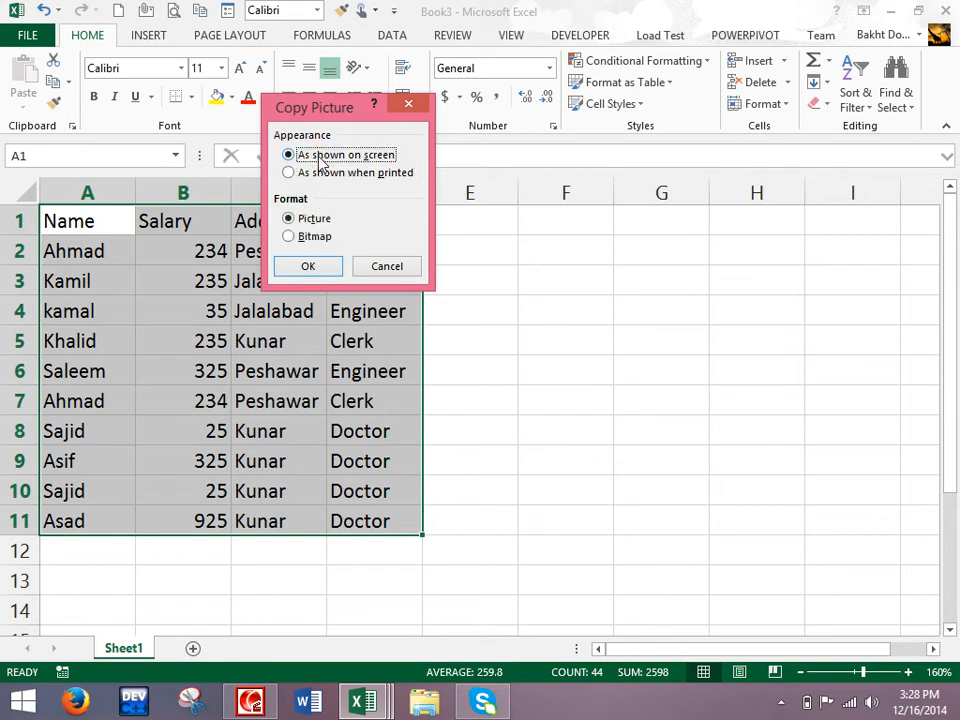
pyautogui.click(322, 267)
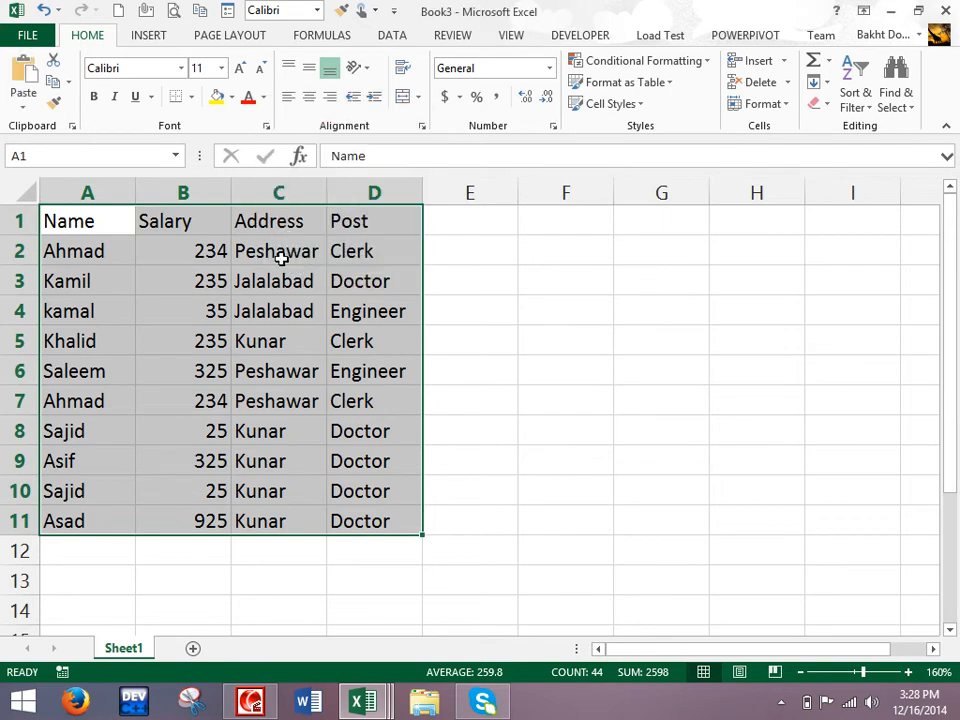
# Step: Paste the table picture at F1 and move it closer to the original table, across columns E to I
pyautogui.click(563, 214)
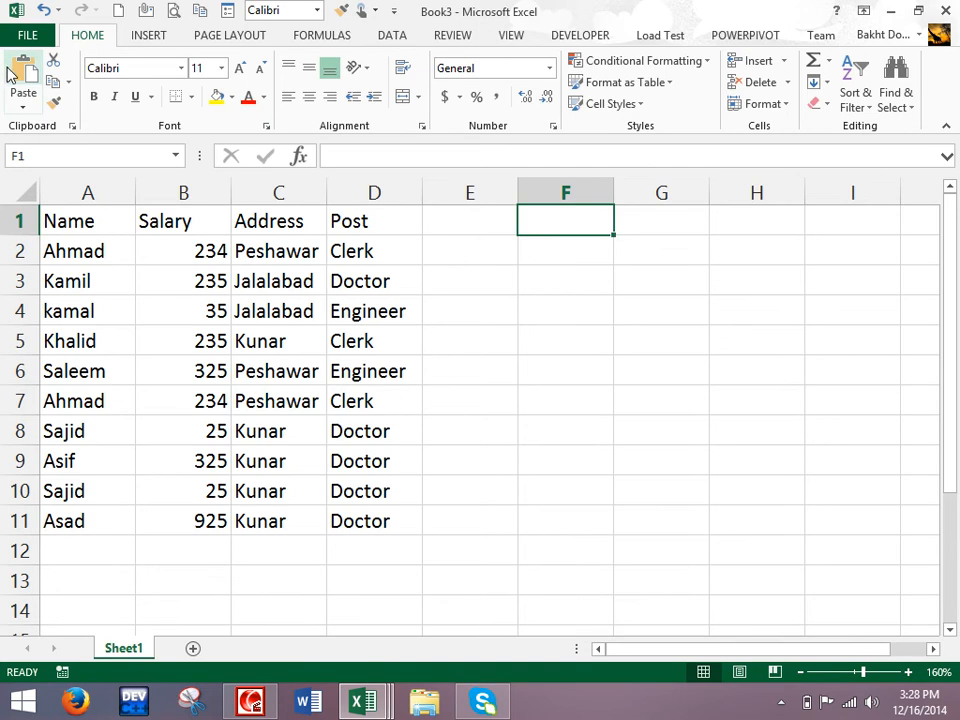
pyautogui.click(21, 78)
pyautogui.moveTo(605, 302); pyautogui.dragTo(551, 332)
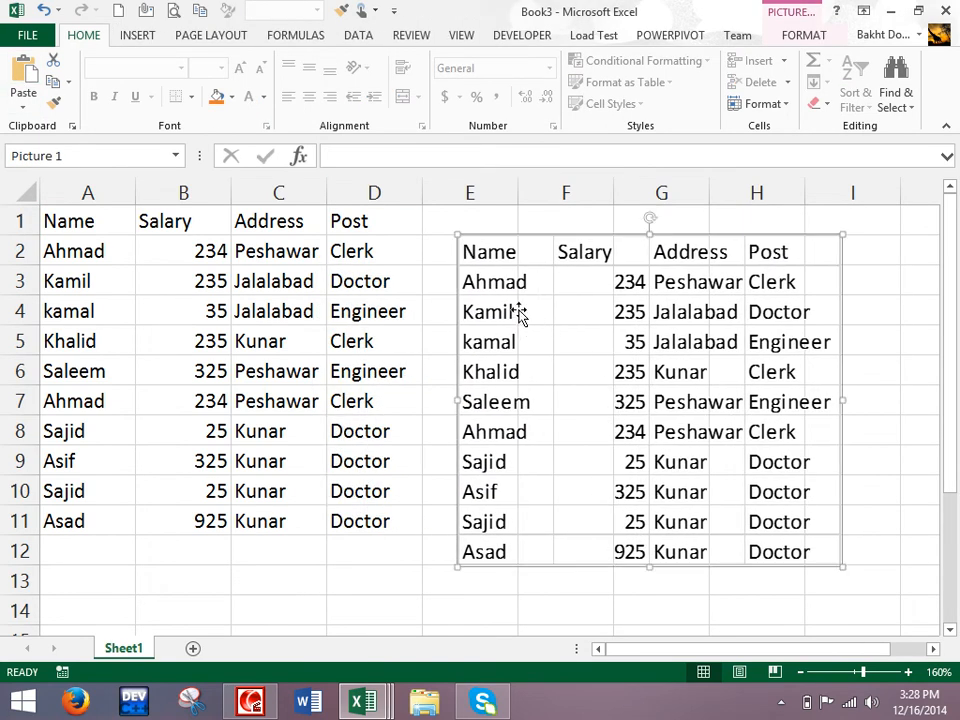
# Step: Shrink the table picture to about 1.84" high by 2.13" wide and move it over columns G to I
pyautogui.click(801, 37)
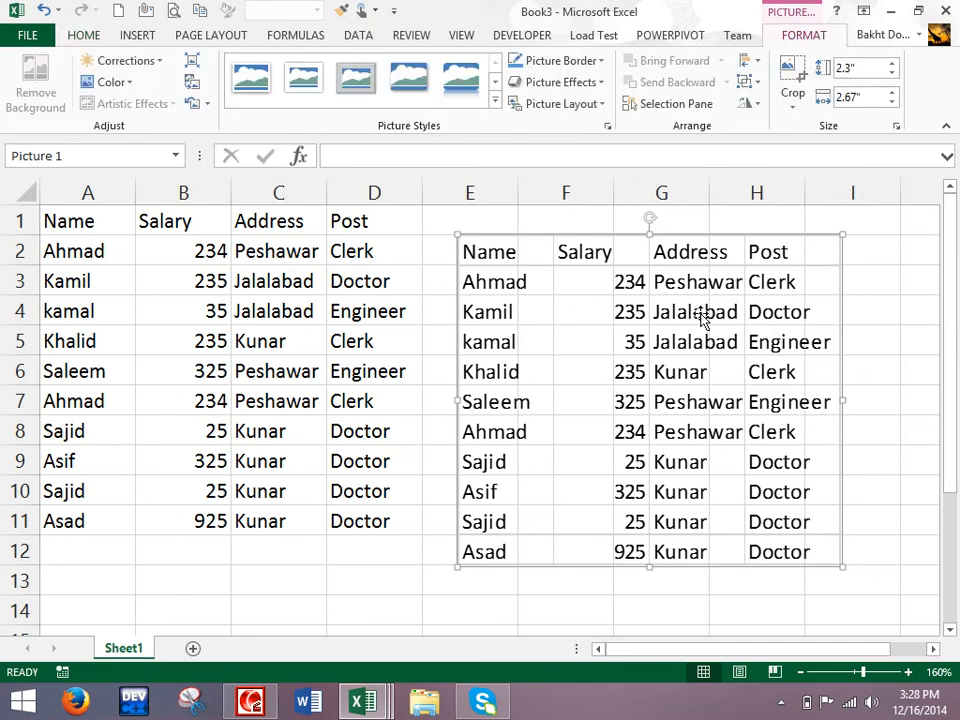
pyautogui.moveTo(457, 234); pyautogui.dragTo(548, 305)
pyautogui.moveTo(631, 362); pyautogui.dragTo(720, 289)
# Step: Apply the black compound-frame picture style to the table picture and move it back toward the original table
pyautogui.click(495, 101)
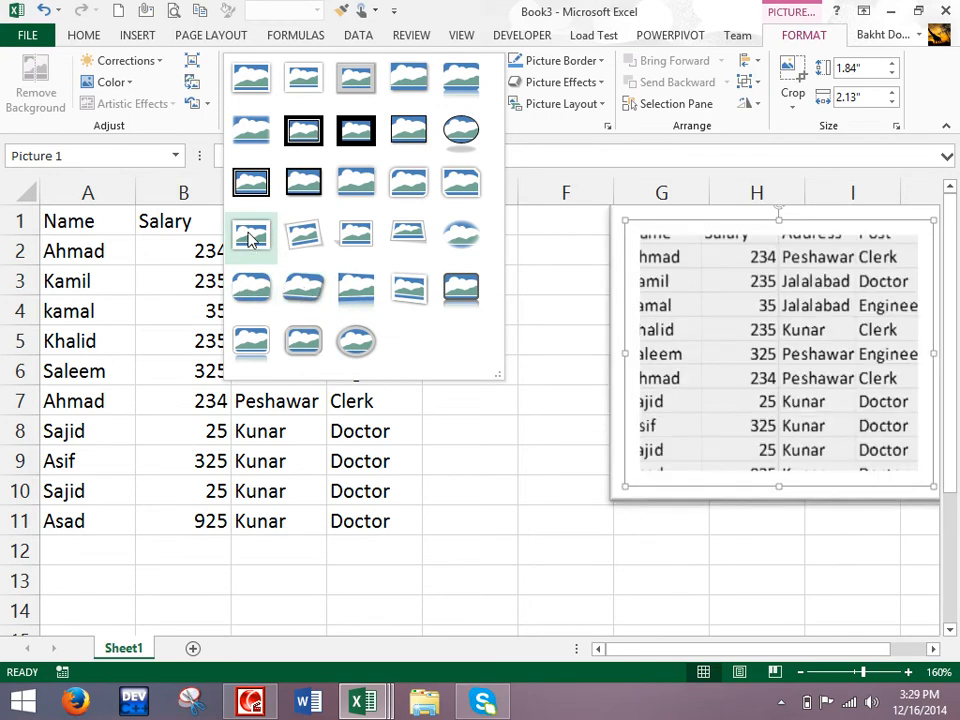
pyautogui.click(250, 184)
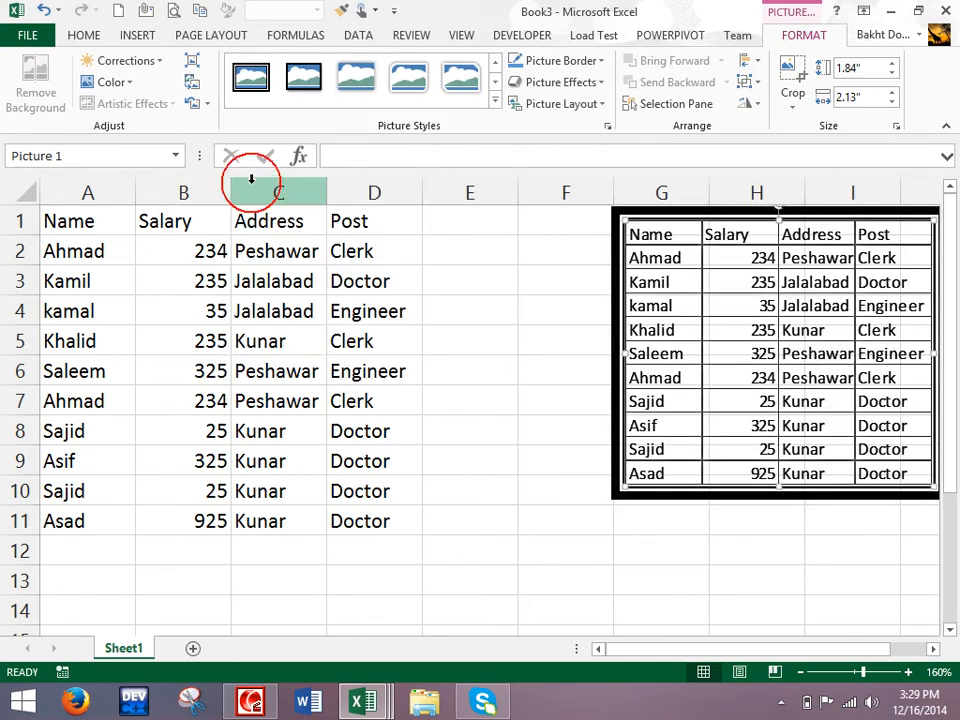
pyautogui.moveTo(744, 306); pyautogui.dragTo(620, 357)
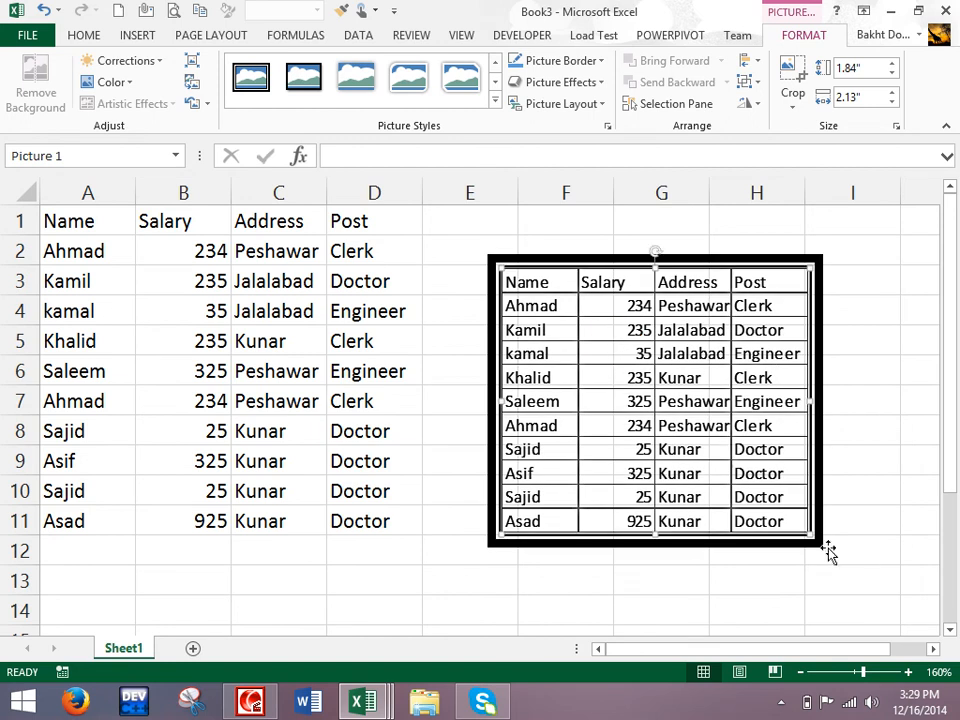
# Step: Enlarge the table picture to about 2.23" high by 2.58" wide and reposition it over columns F to I
pyautogui.moveTo(829, 546); pyautogui.dragTo(880, 600)
pyautogui.moveTo(804, 525); pyautogui.dragTo(731, 438)
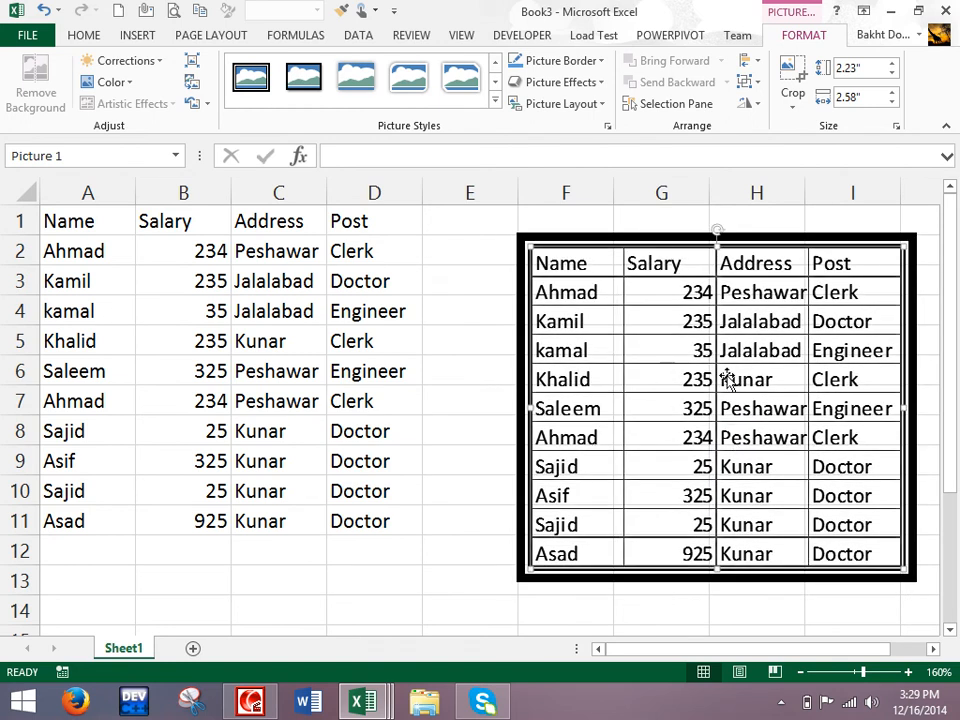
pyautogui.moveTo(673, 345)
pyautogui.mouseDown()
pyautogui.moveTo(694, 352)
pyautogui.moveTo(677, 326)
pyautogui.moveTo(666, 343)
pyautogui.mouseUp()
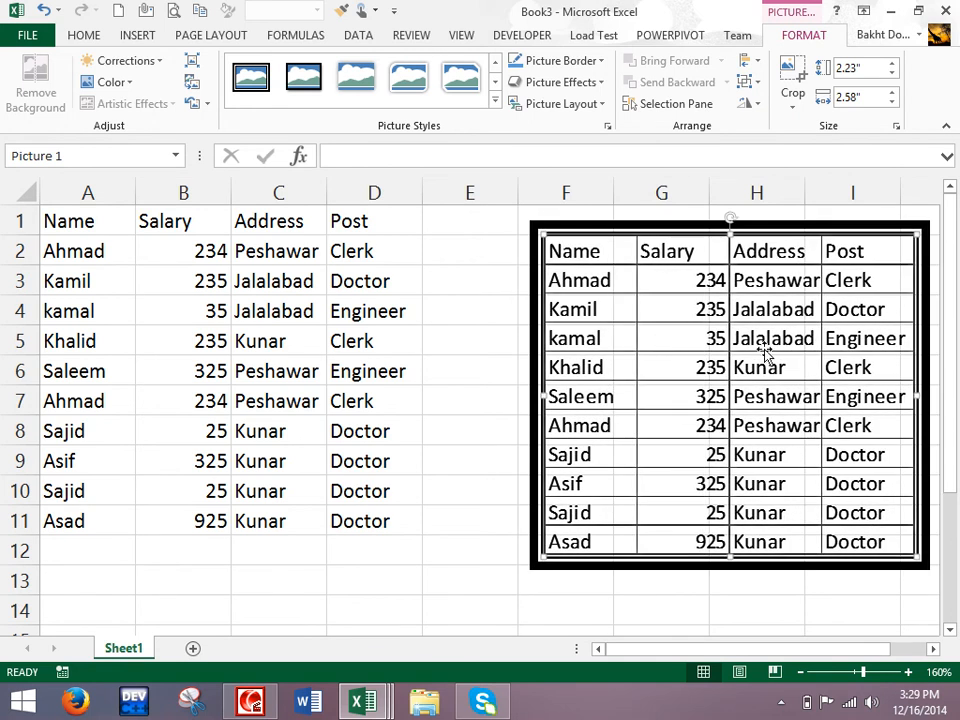
# Step: Apply the white rounded-diagonal-corner picture style to the table picture and move it across columns E to I
pyautogui.click(408, 80)
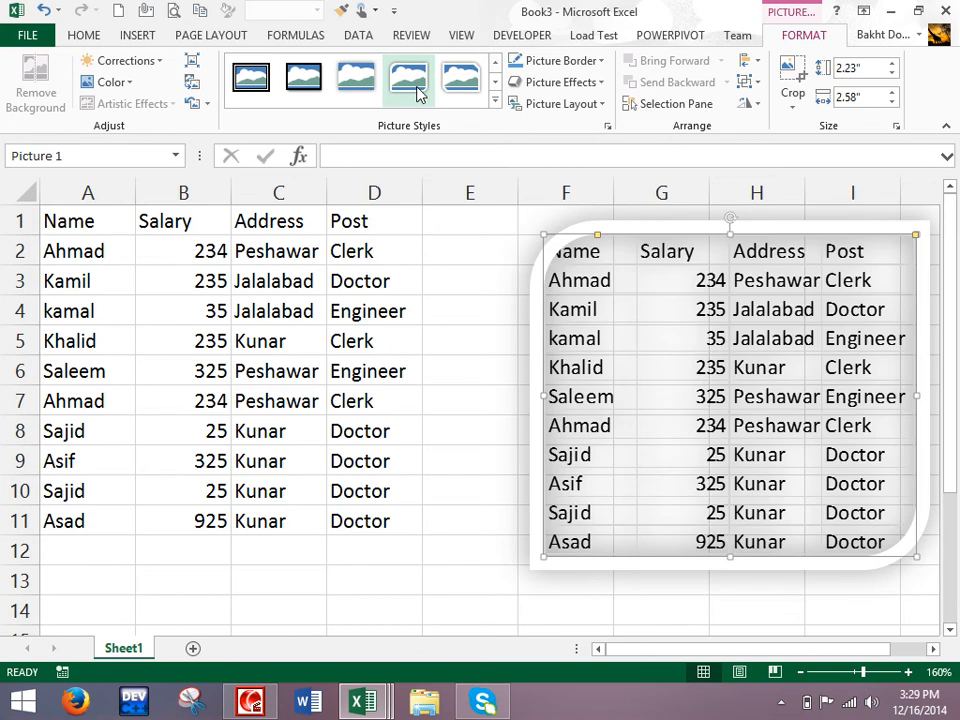
pyautogui.click(497, 332)
pyautogui.moveTo(687, 358); pyautogui.dragTo(673, 333)
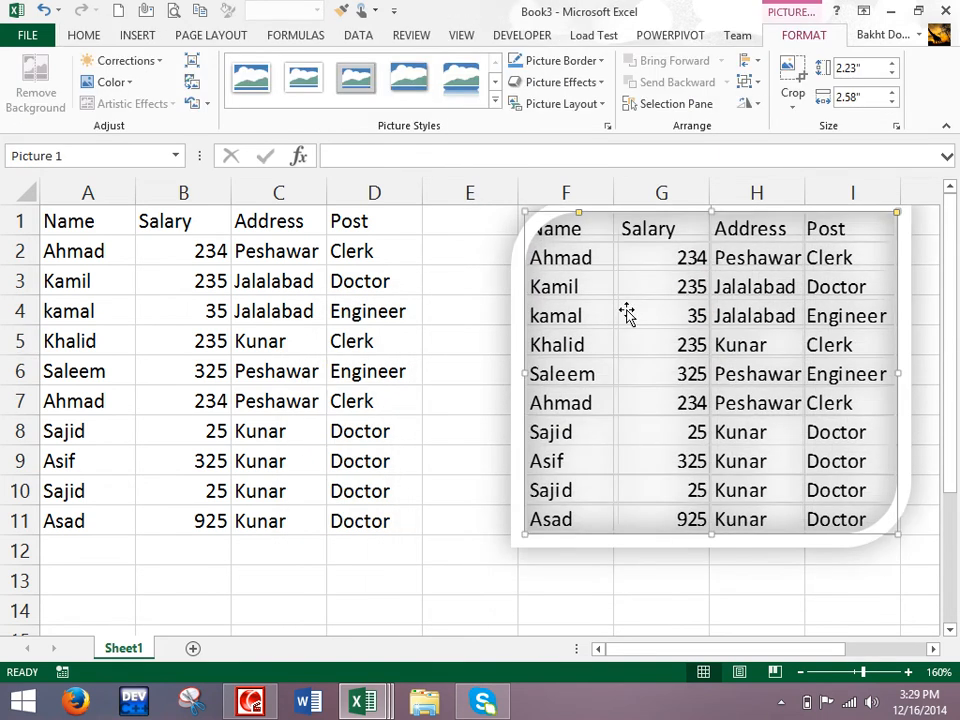
pyautogui.moveTo(708, 316); pyautogui.dragTo(679, 344)
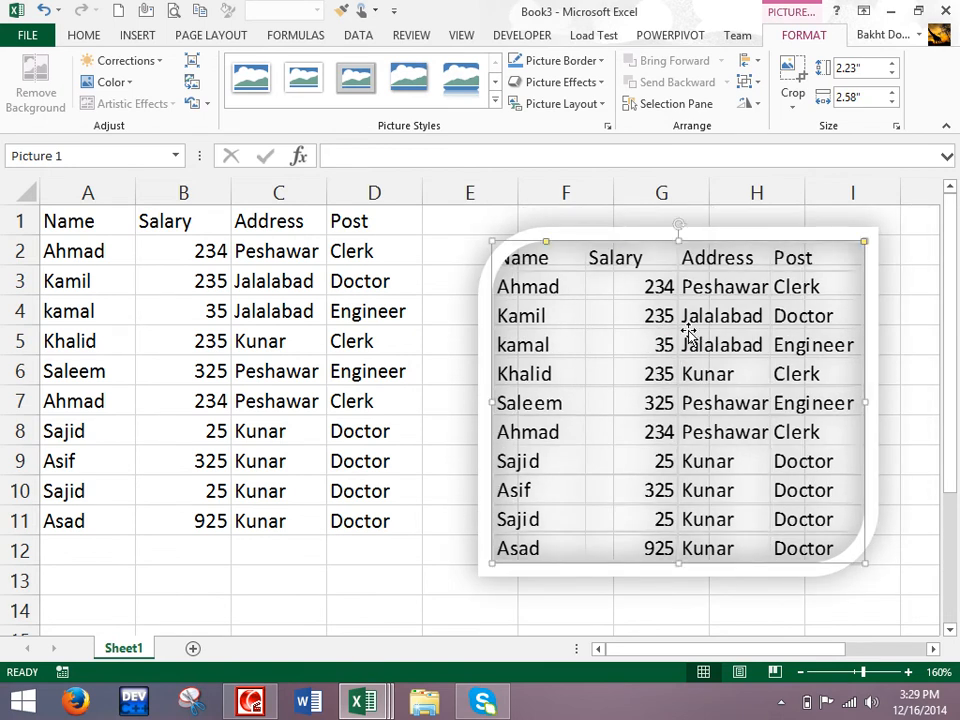
# Step: Delete the styled table picture from the sheet
pyautogui.press('Delete')
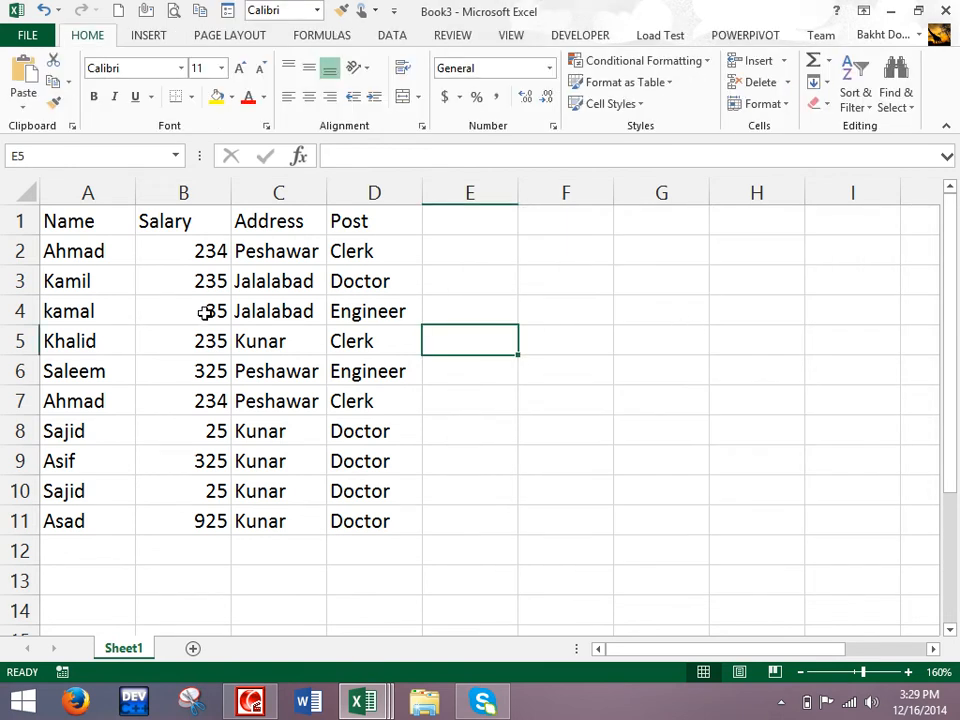
pyautogui.moveTo(88, 225); pyautogui.dragTo(390, 514)
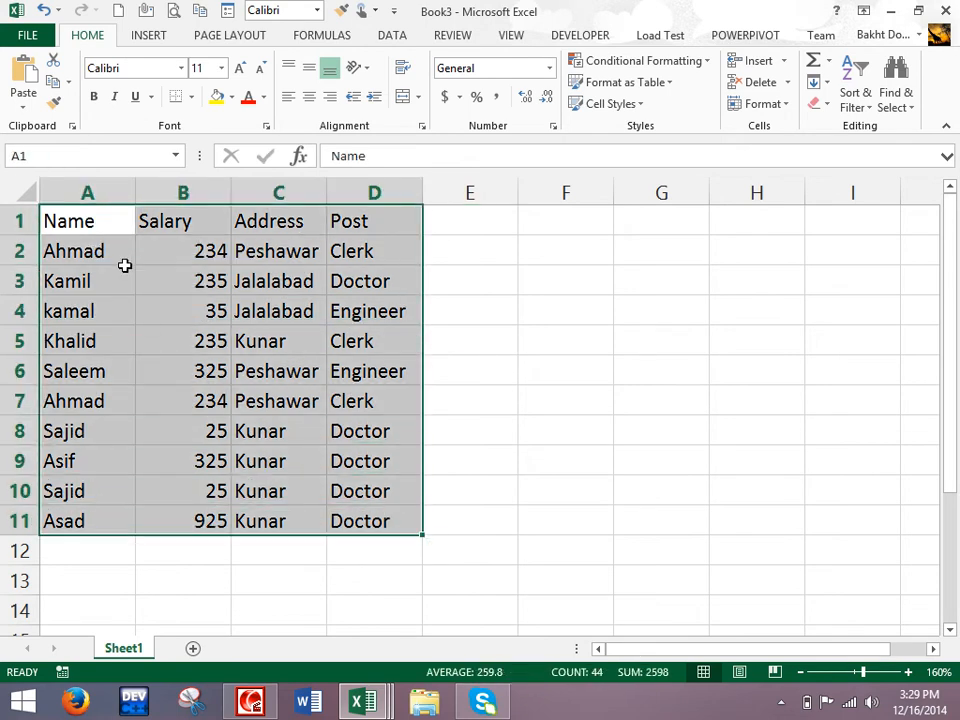
pyautogui.click(67, 82)
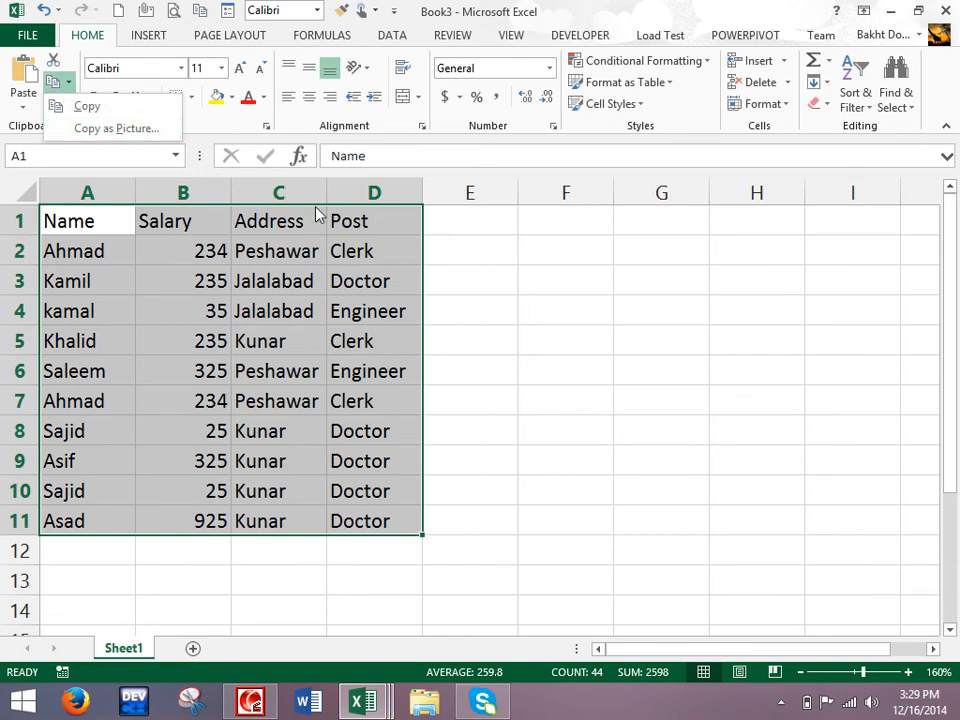
pyautogui.click(521, 368)
pyautogui.click(19, 106)
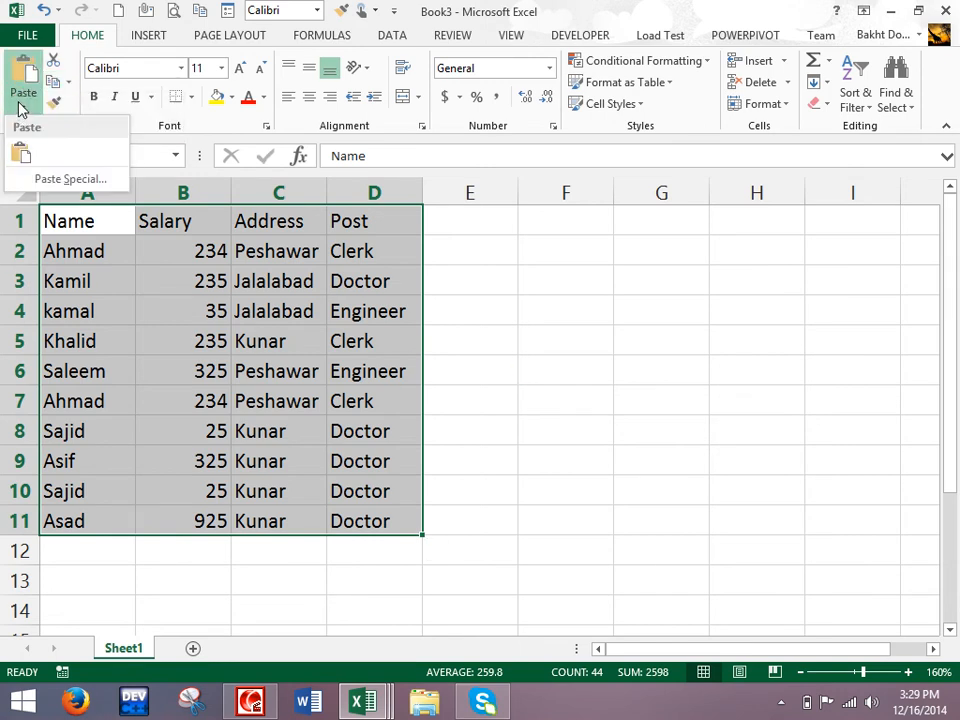
pyautogui.click(60, 176)
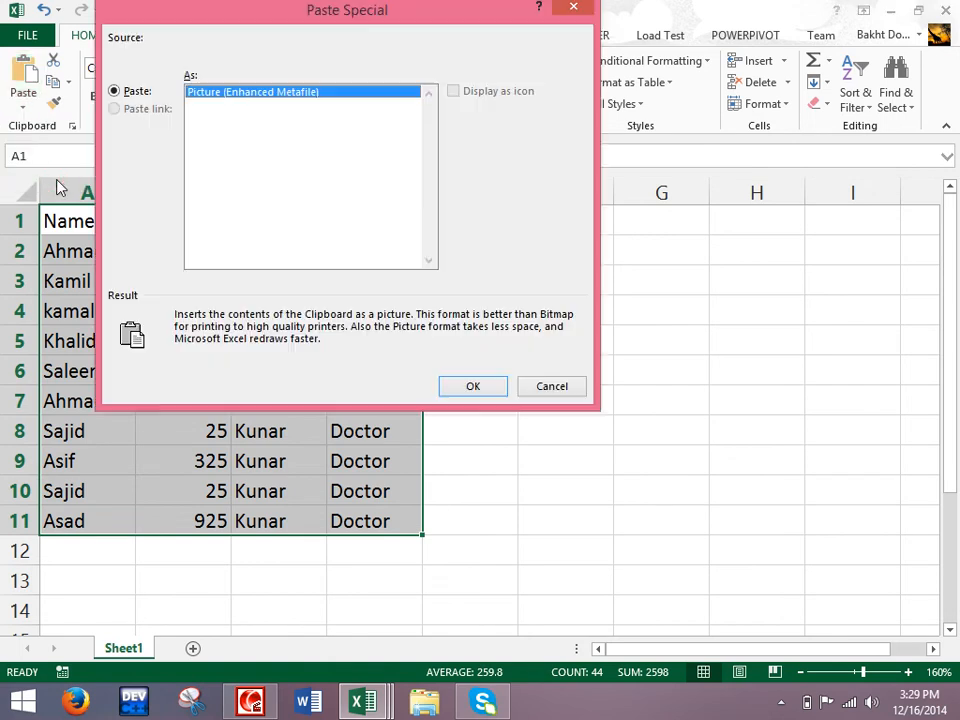
pyautogui.click(551, 386)
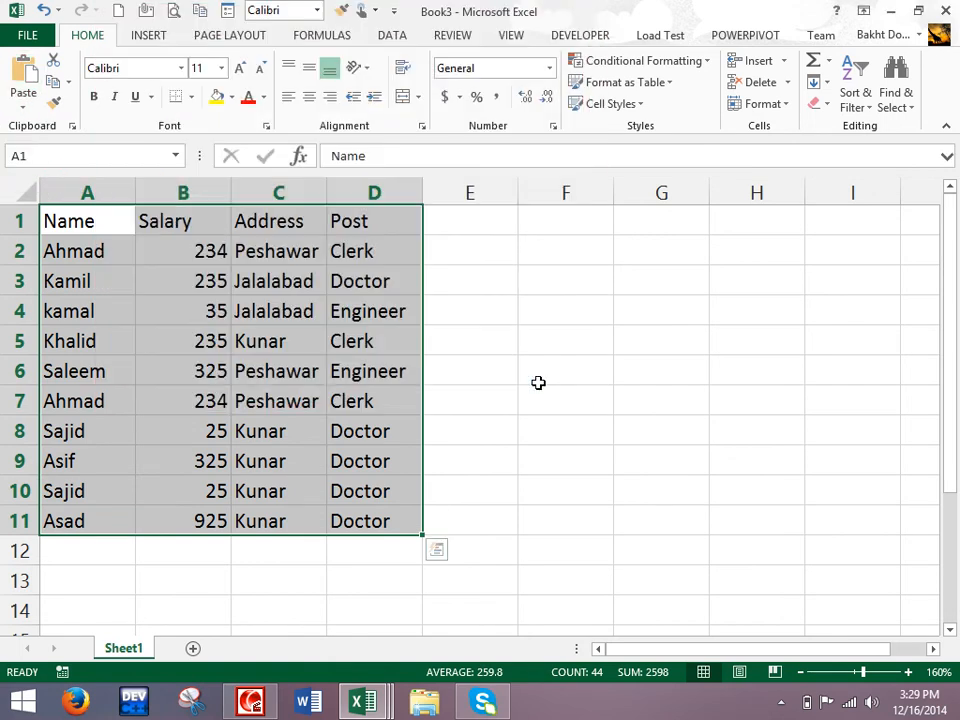
pyautogui.hotkey('alt', 'F4')
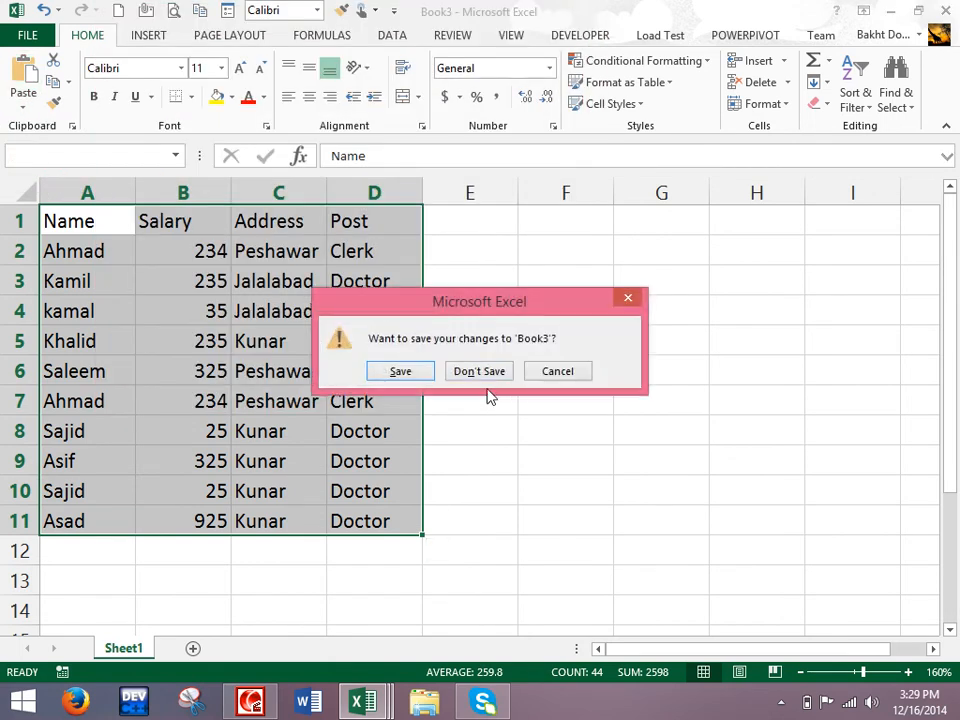
pyautogui.click(557, 372)
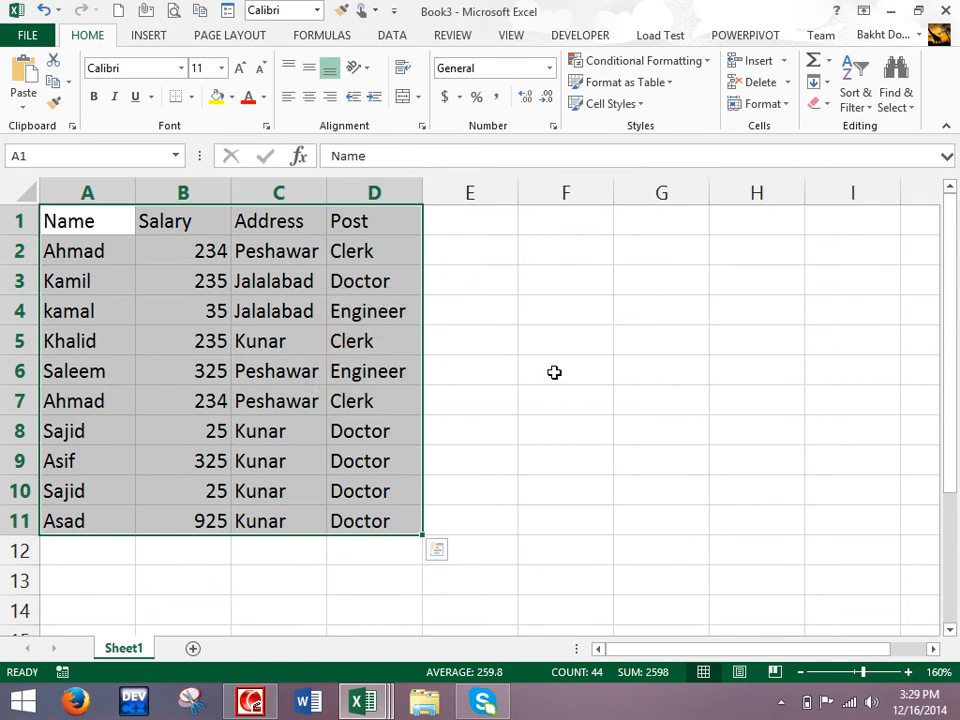
# Step: Create a new blank workbook
pyautogui.hotkey('ctrl', 'n')
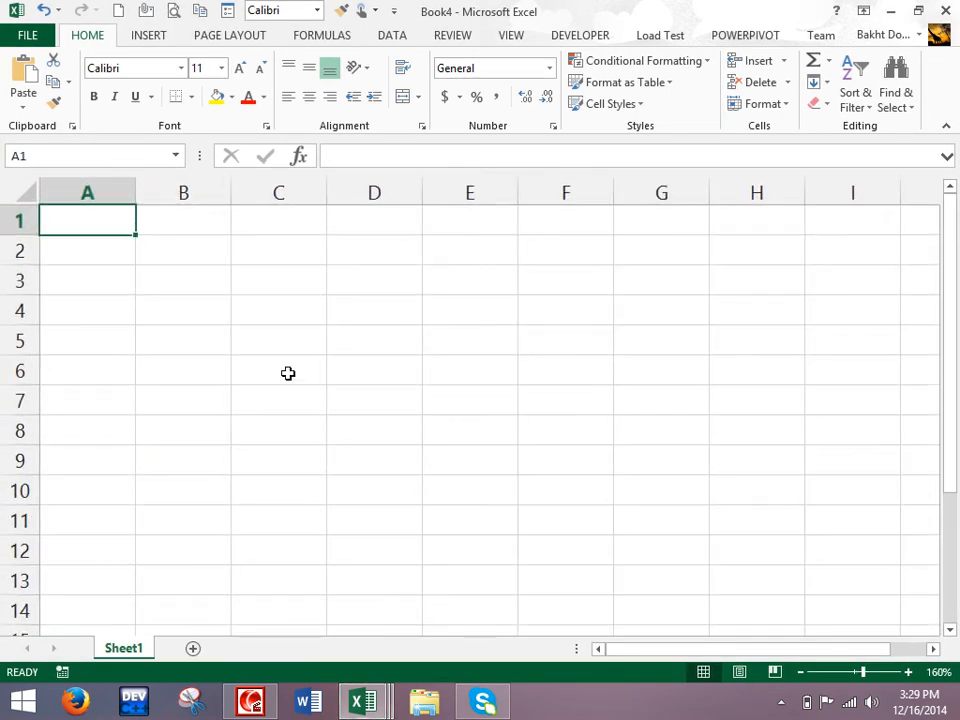
# Step: Switch to the blank Word document and enter "Welcome word class" followed by two tab spaces and a period
pyautogui.click(308, 700)
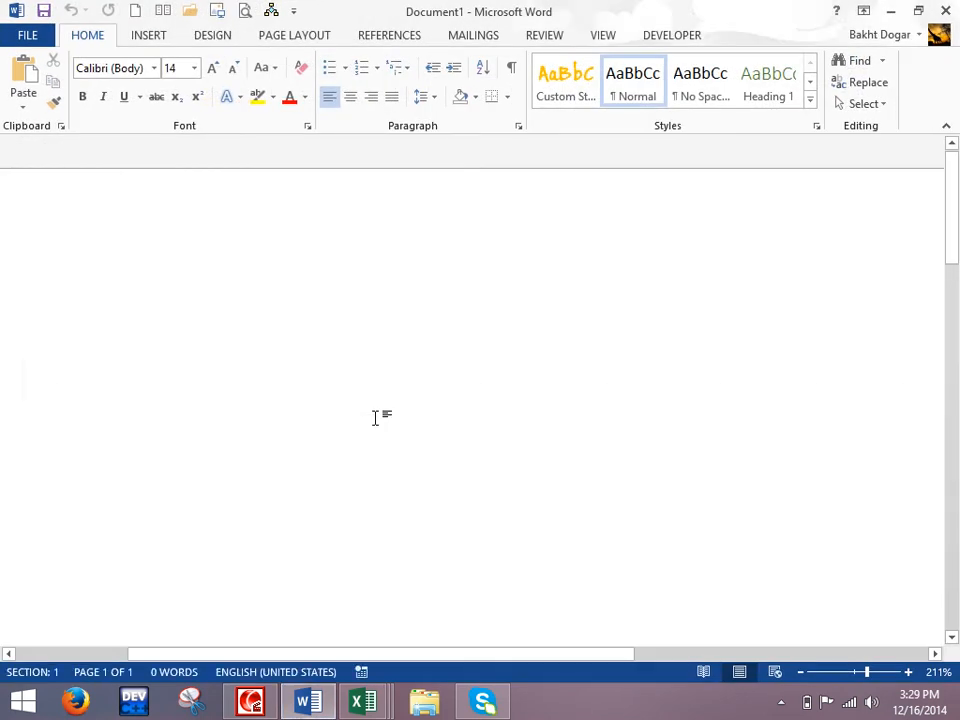
pyautogui.write('welcome')
pyautogui.press('BackSpace')
pyautogui.press('BackSpace')
pyautogui.press('BackSpace')
pyautogui.press('BackSpace')
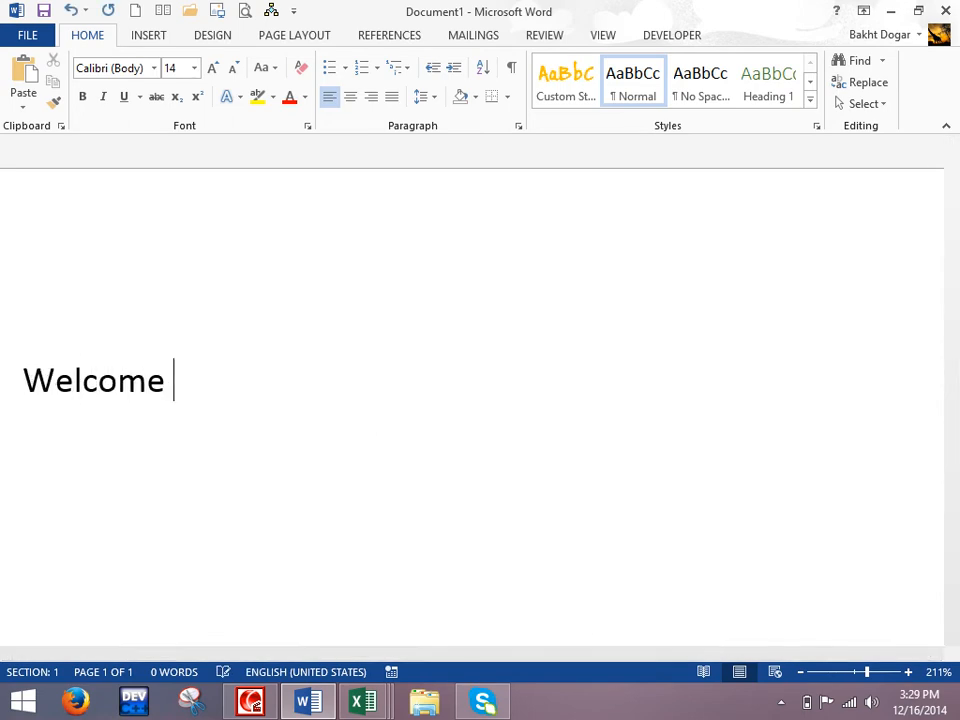
pyautogui.write('ome word classs')
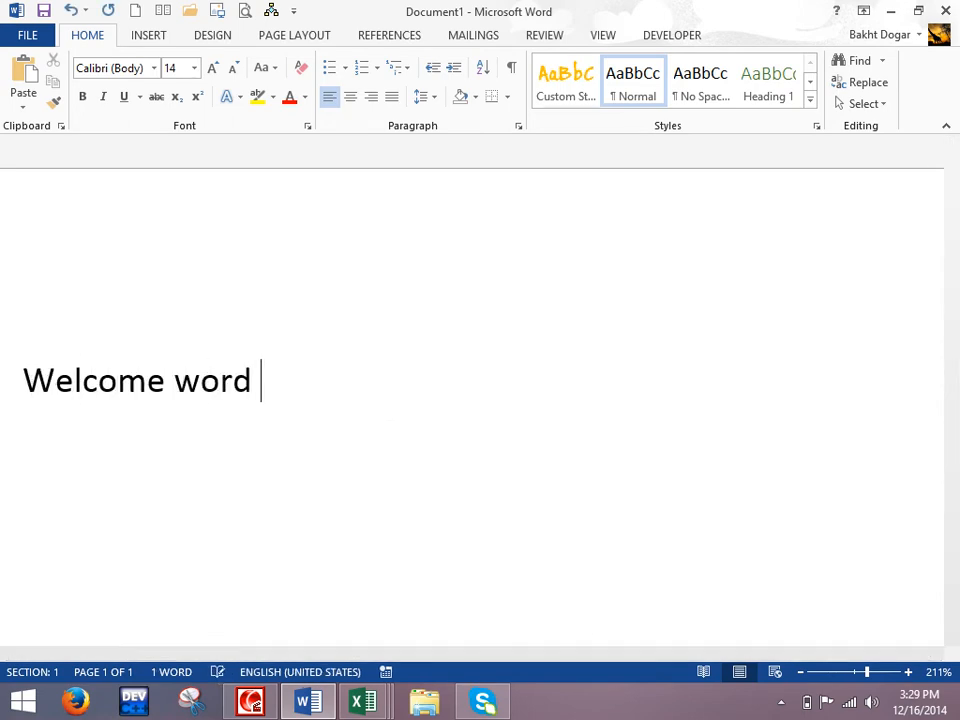
pyautogui.press('BackSpace')
pyautogui.press('Tab')
pyautogui.press('Tab')
pyautogui.write('.')
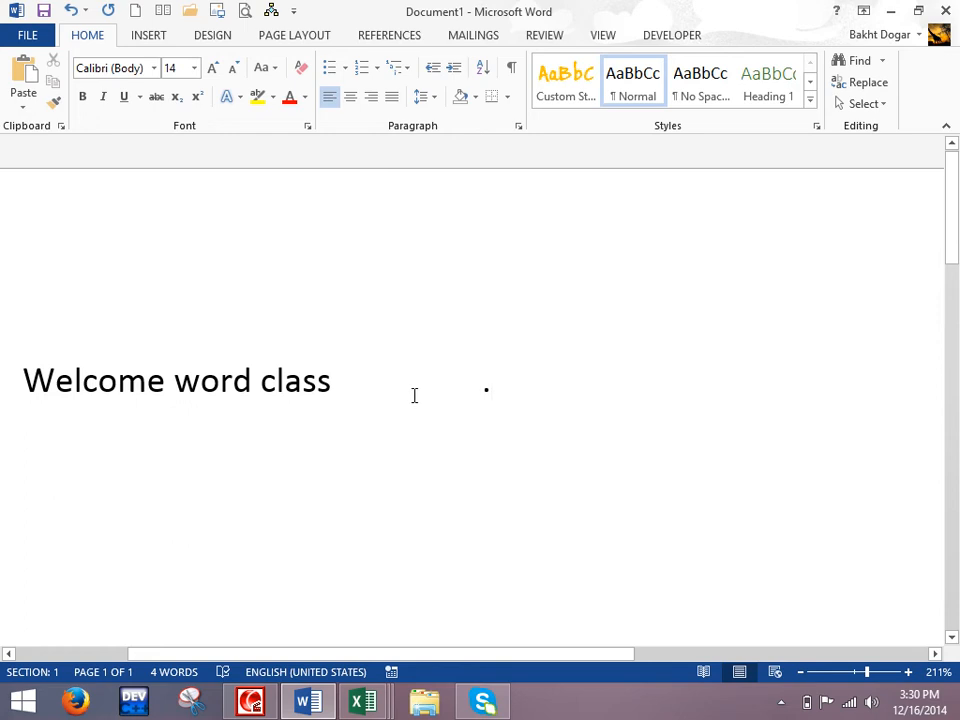
# Step: Copy the whole "Welcome word class" line, including its tab spaces and period
pyautogui.click(3, 338)
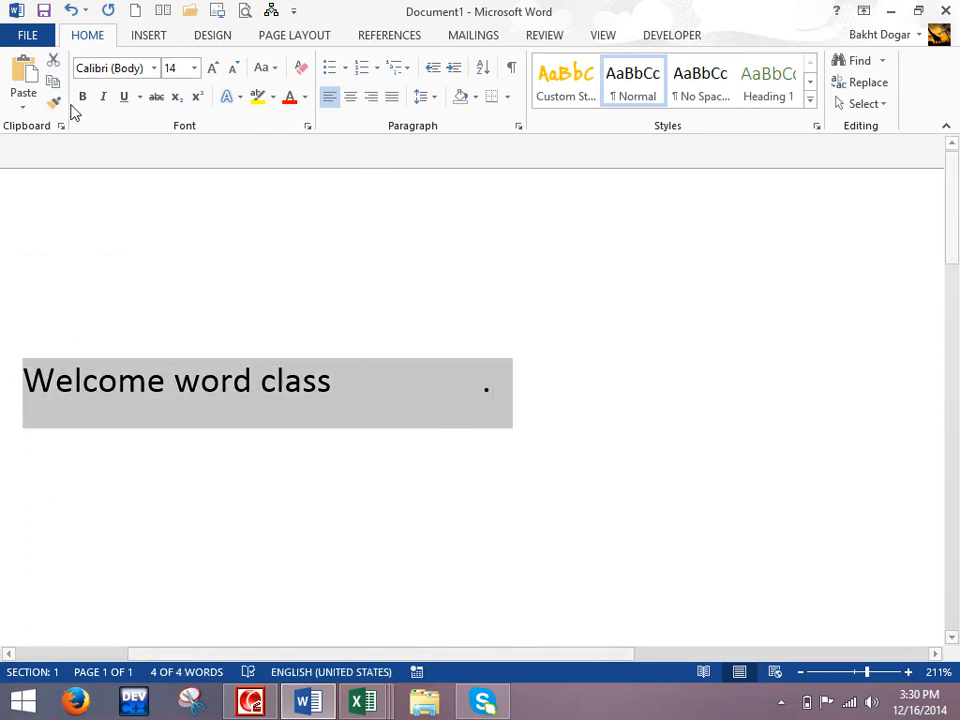
pyautogui.click(52, 84)
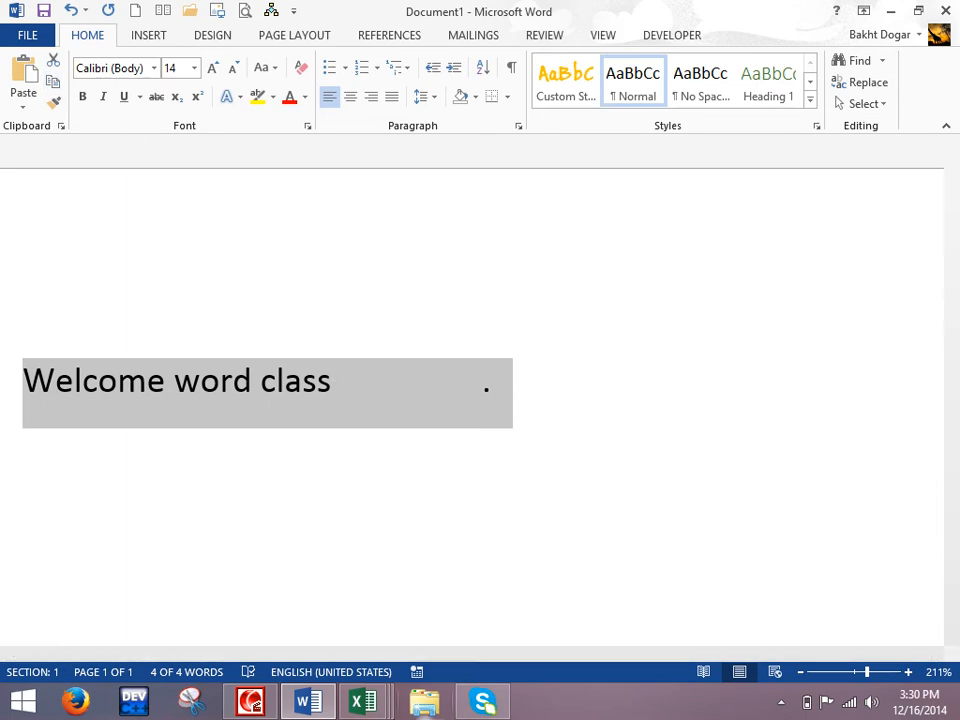
pyautogui.click(318, 703)
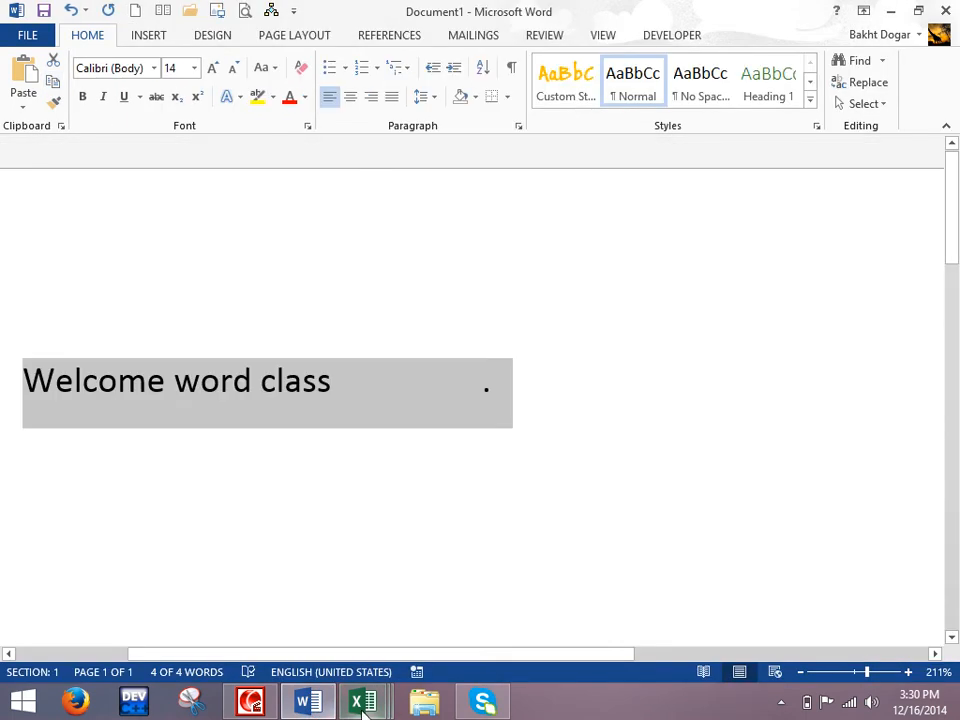
# Step: Switch to the Book4 workbook in Excel and use Paste Special to insert the copied line in A1 as linked text
pyautogui.moveTo(363, 703)
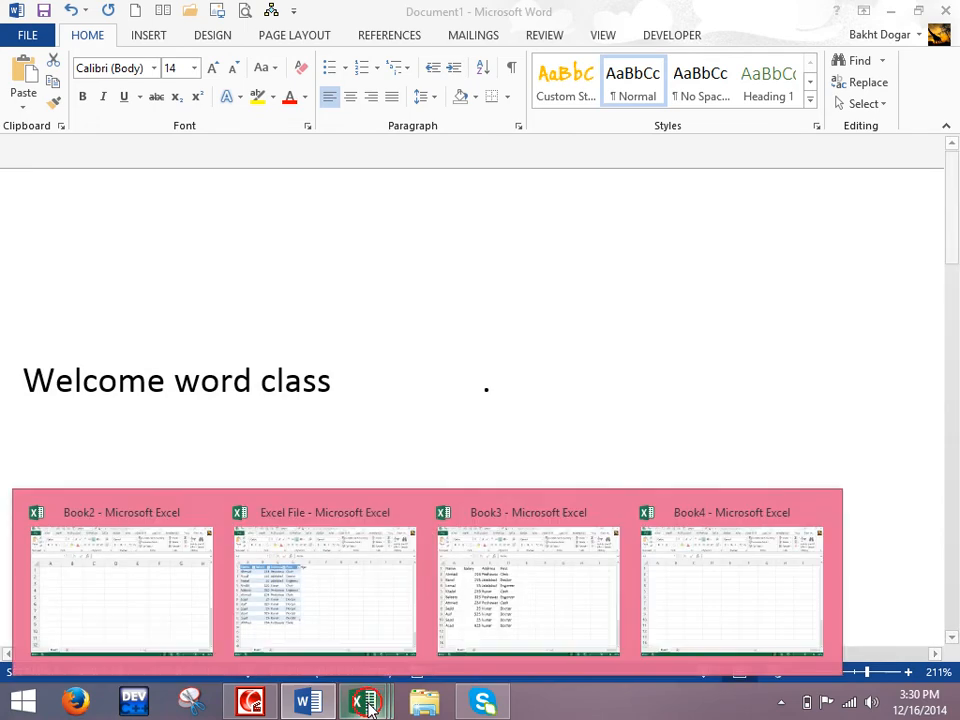
pyautogui.click(679, 600)
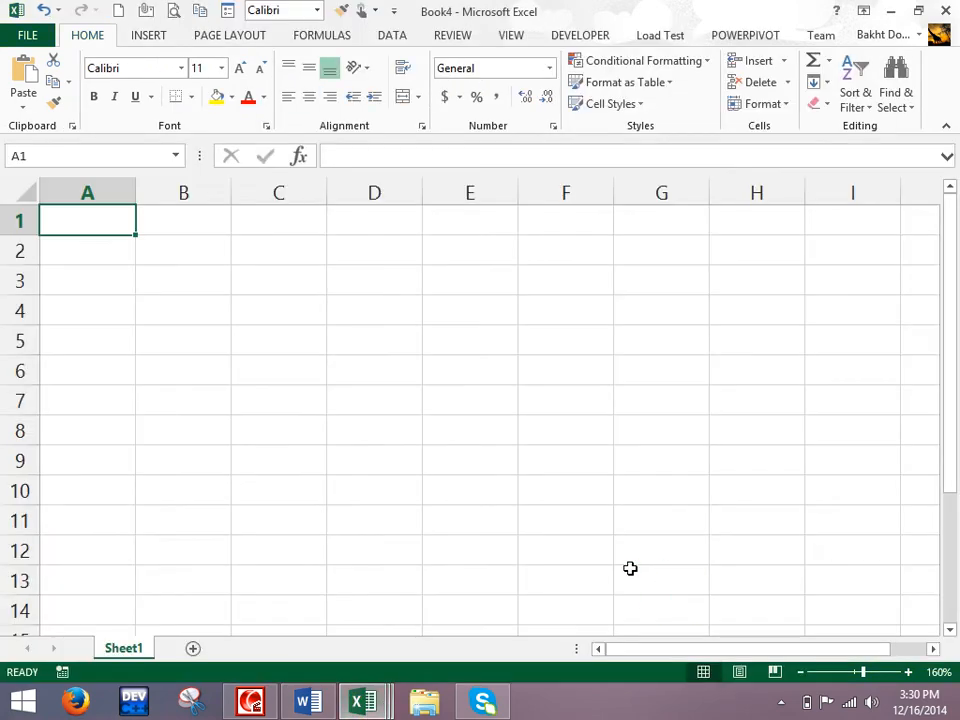
pyautogui.click(26, 100)
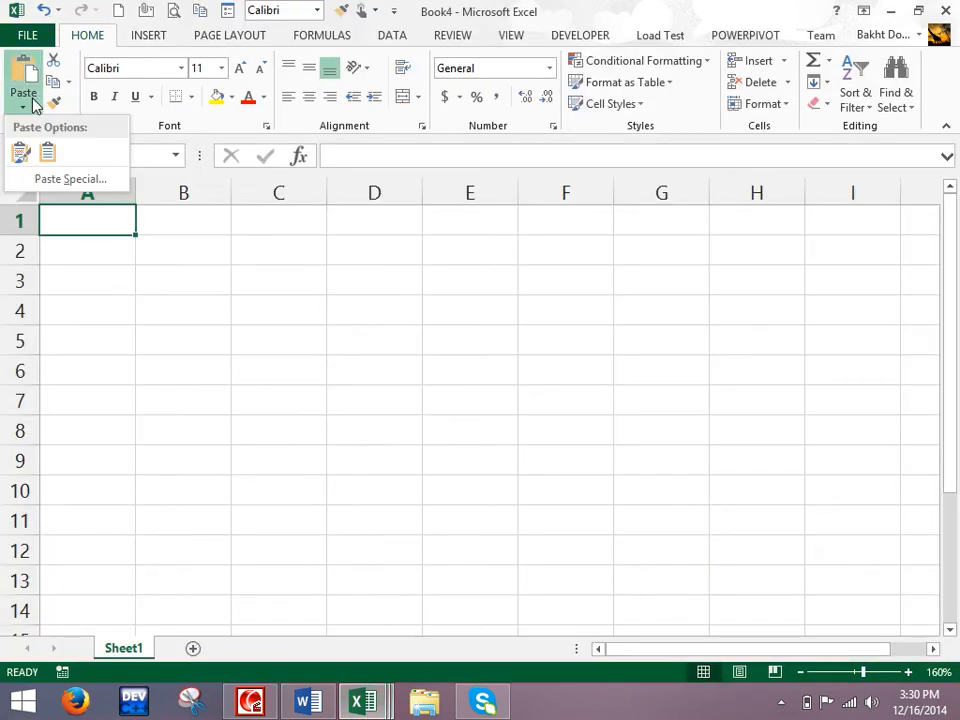
pyautogui.click(53, 183)
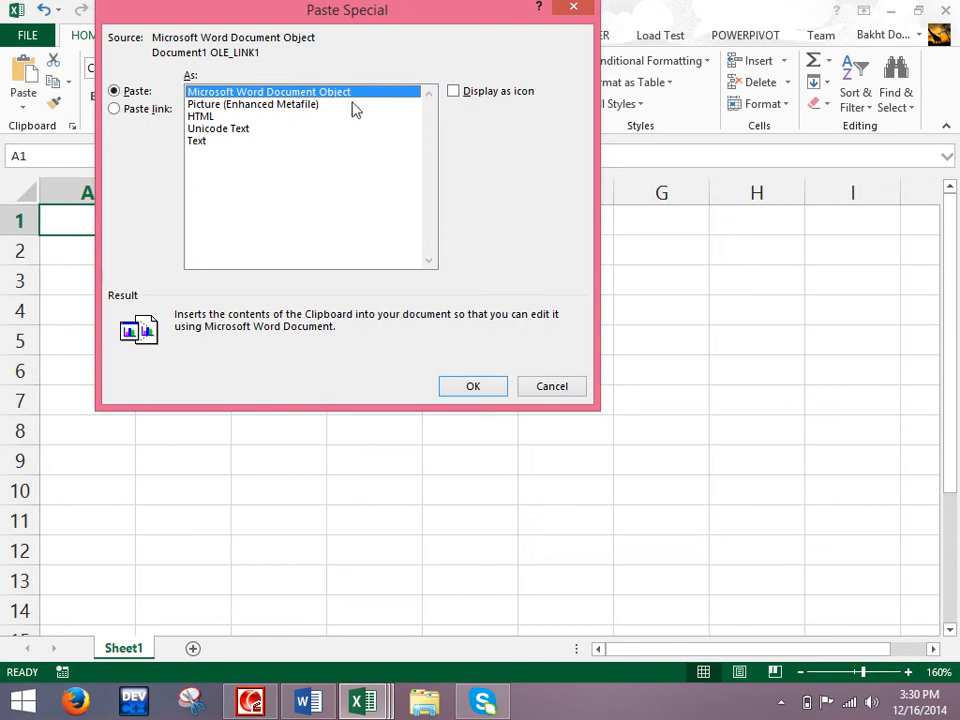
pyautogui.click(238, 105)
pyautogui.click(230, 117)
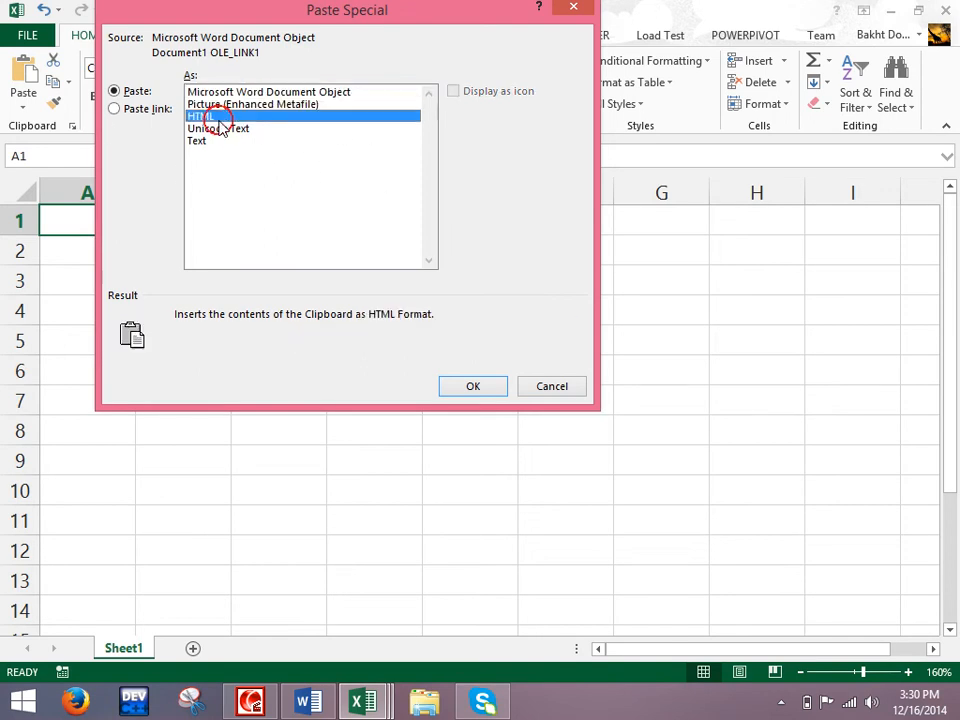
pyautogui.click(240, 129)
pyautogui.click(212, 141)
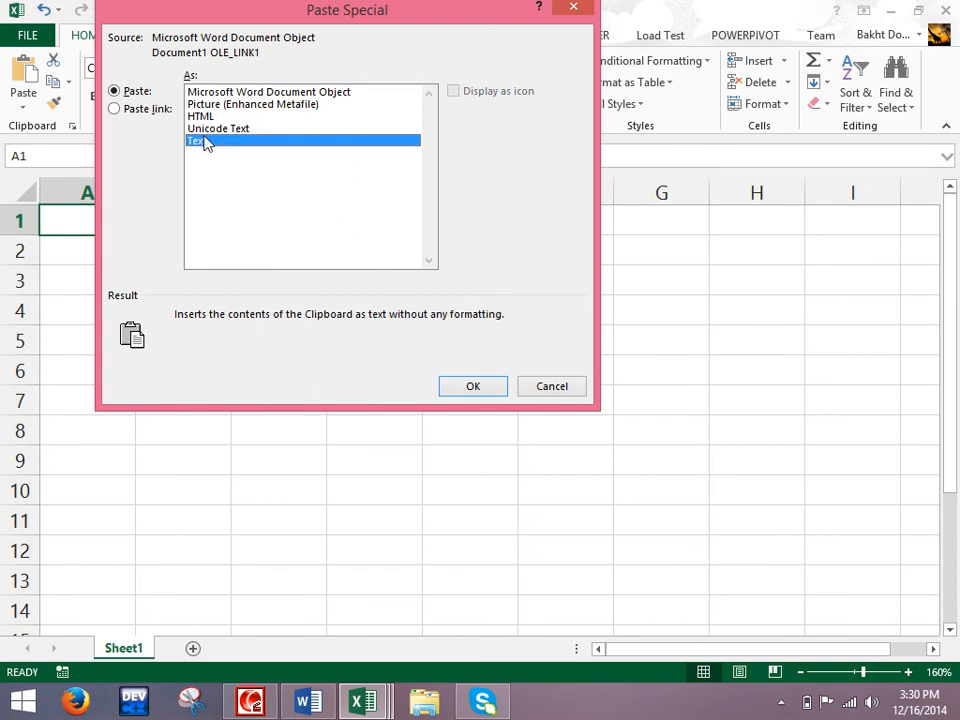
pyautogui.click(163, 108)
pyautogui.click(473, 386)
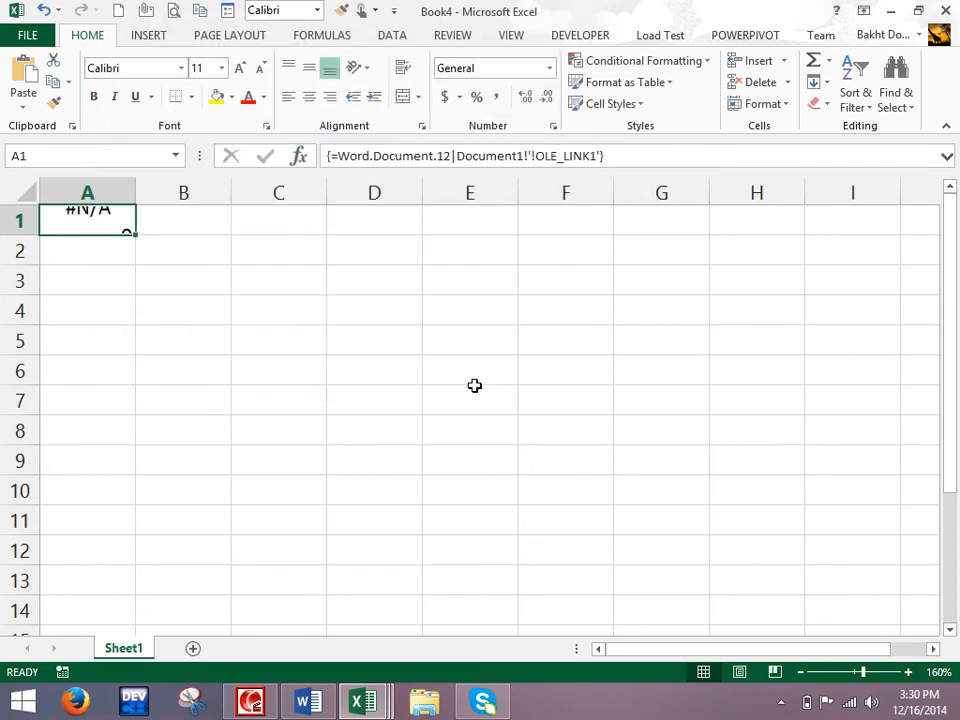
pyautogui.moveTo(165, 222); pyautogui.dragTo(214, 349)
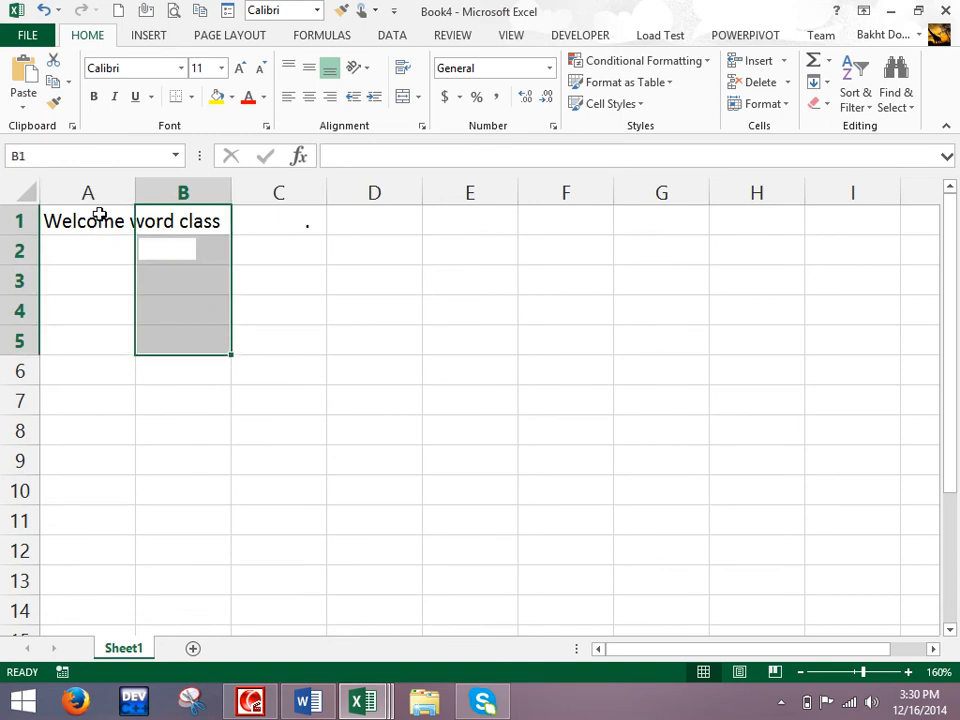
pyautogui.click(55, 214)
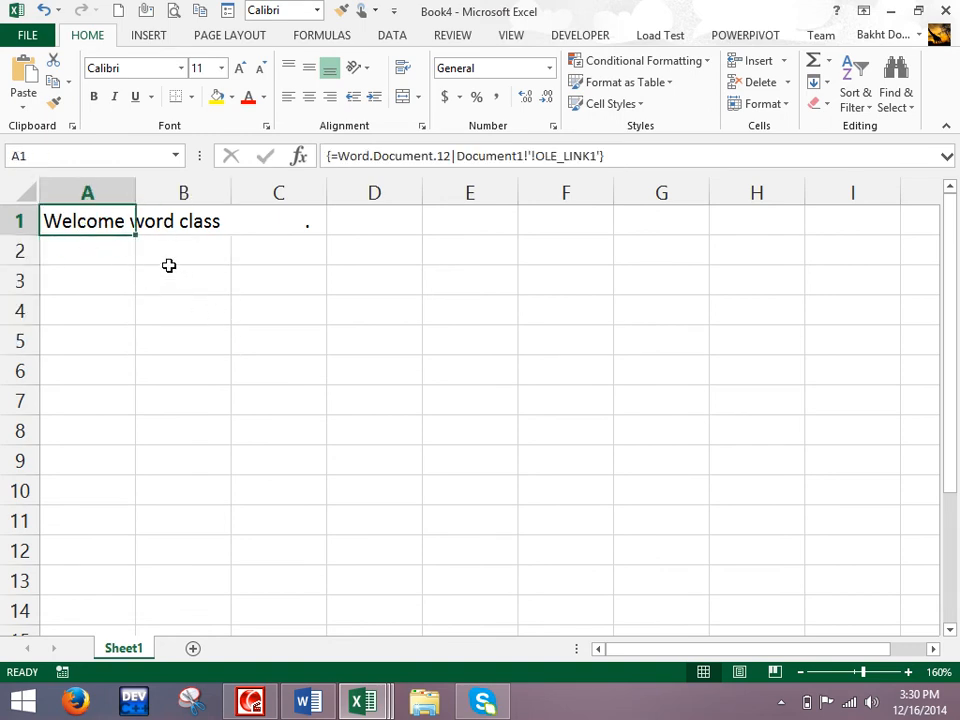
# Step: Insert "dsdsdsdsdsdsd" between the two tab spaces in the Word line, and return to Book4 in Excel to check the linked cell
pyautogui.click(306, 690)
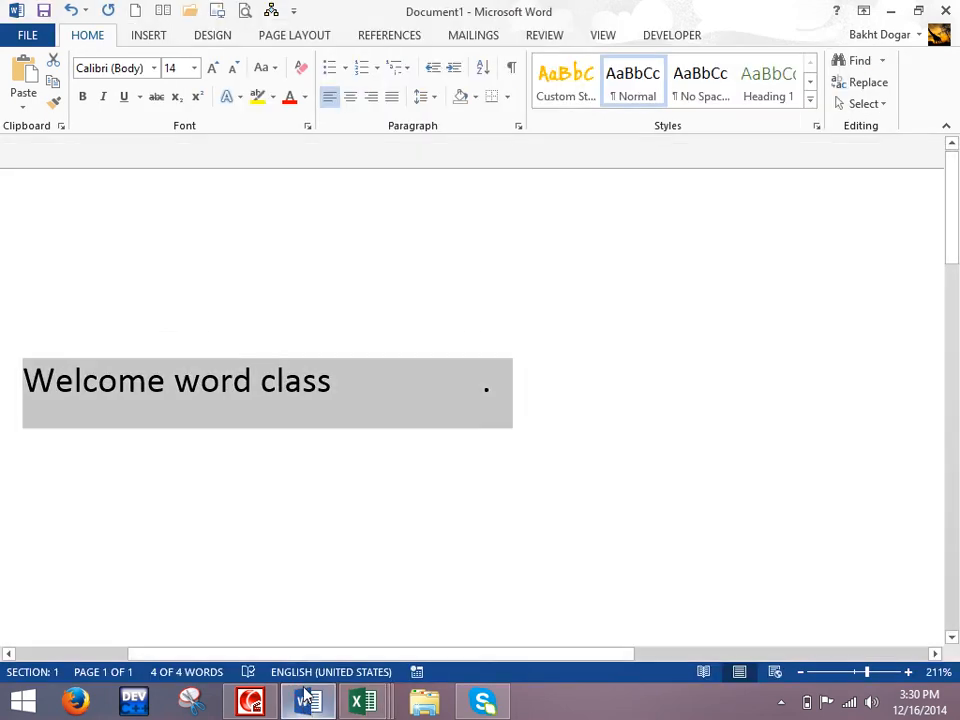
pyautogui.click(407, 417)
pyautogui.write('dsdsdsdsdsdsd')
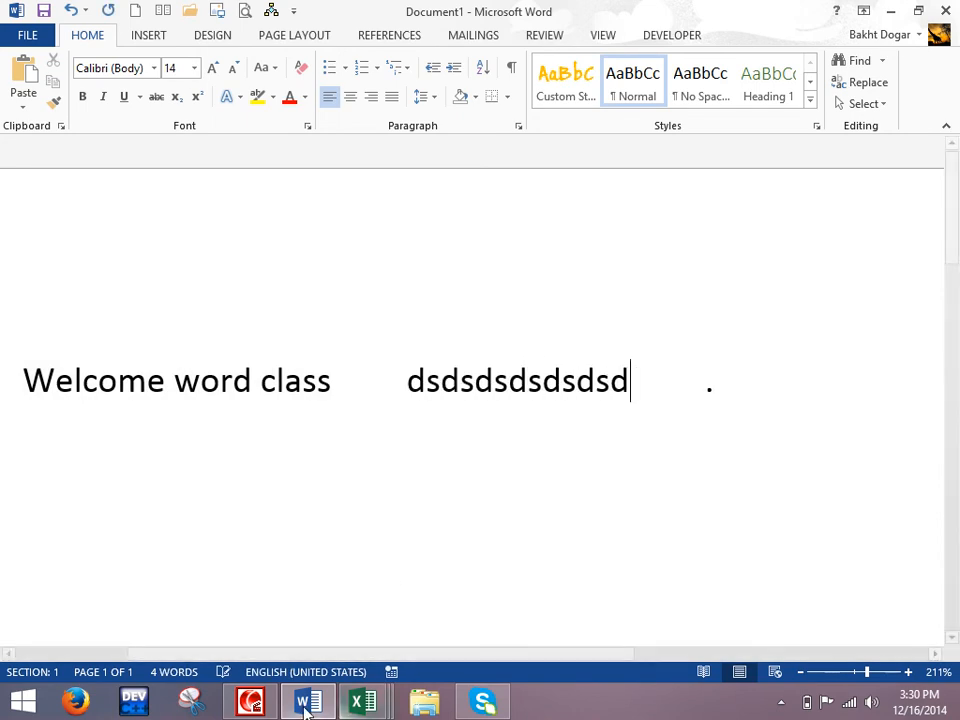
pyautogui.moveTo(362, 702)
pyautogui.click(752, 580)
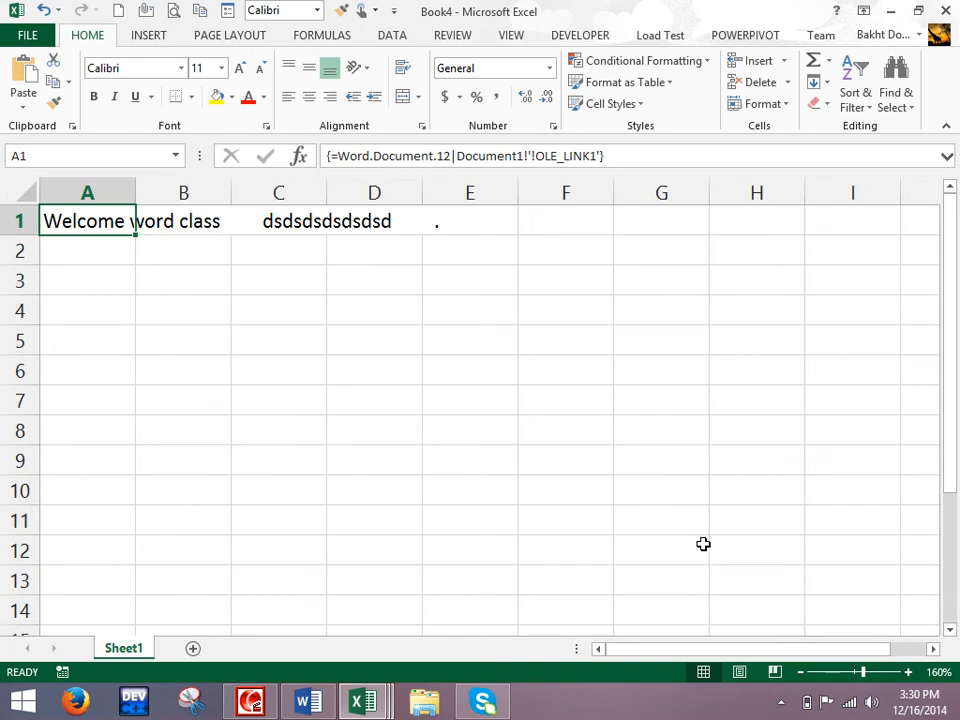
# Step: Switch to Word and generate a sample paragraph with =rand(1) on a new line after "dsdsdsdsdsdsd"
pyautogui.hotkey('alt', 'Tab')
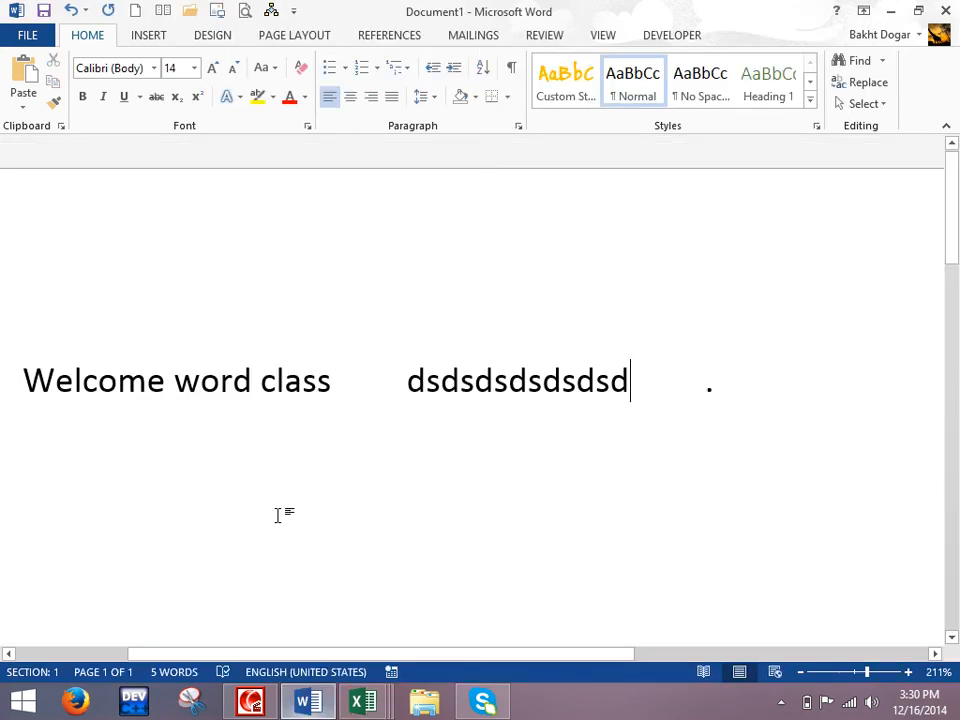
pyautogui.press('Return')
pyautogui.write('=rabnd')
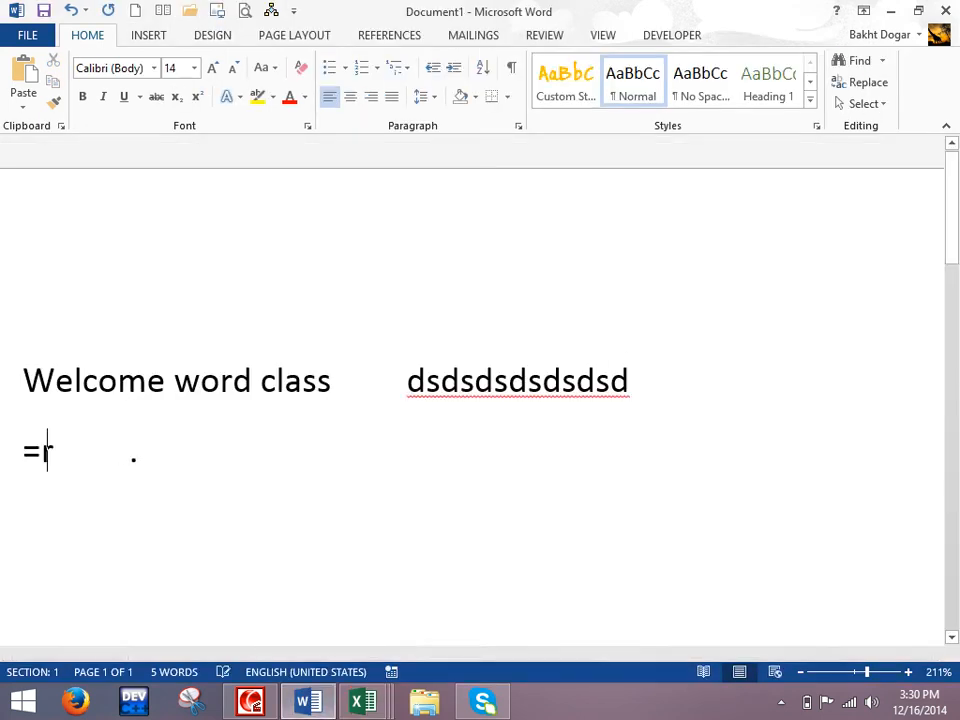
pyautogui.press('BackSpace')
pyautogui.press('BackSpace')
pyautogui.press('BackSpace')
pyautogui.press('BackSpace')
pyautogui.write('nd(1')
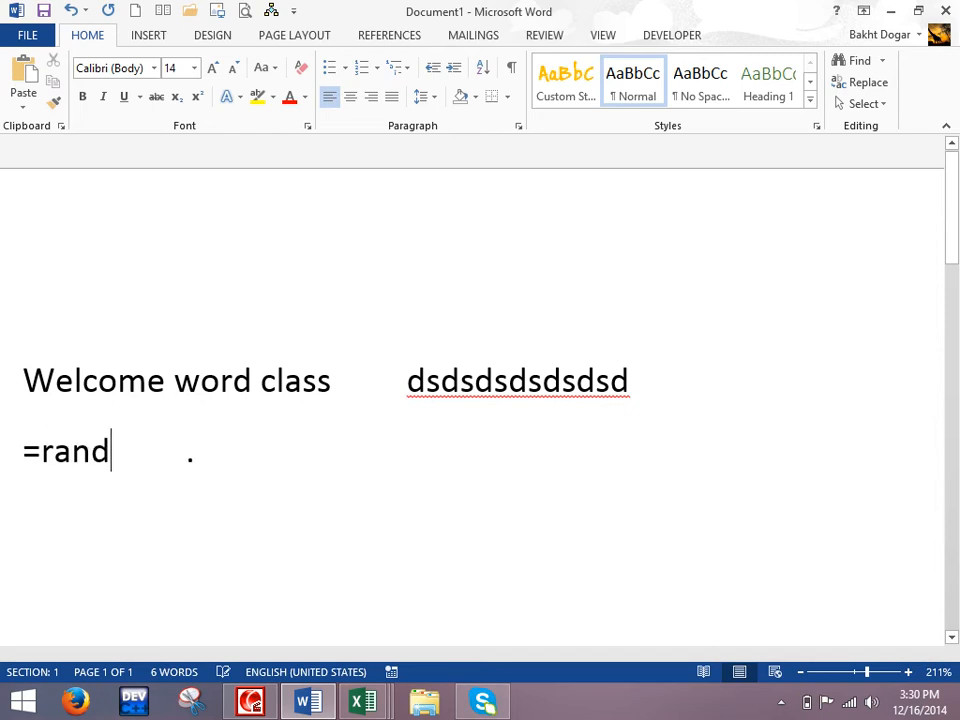
pyautogui.press('BackSpace')
pyautogui.write('(1)')
pyautogui.press('Return')
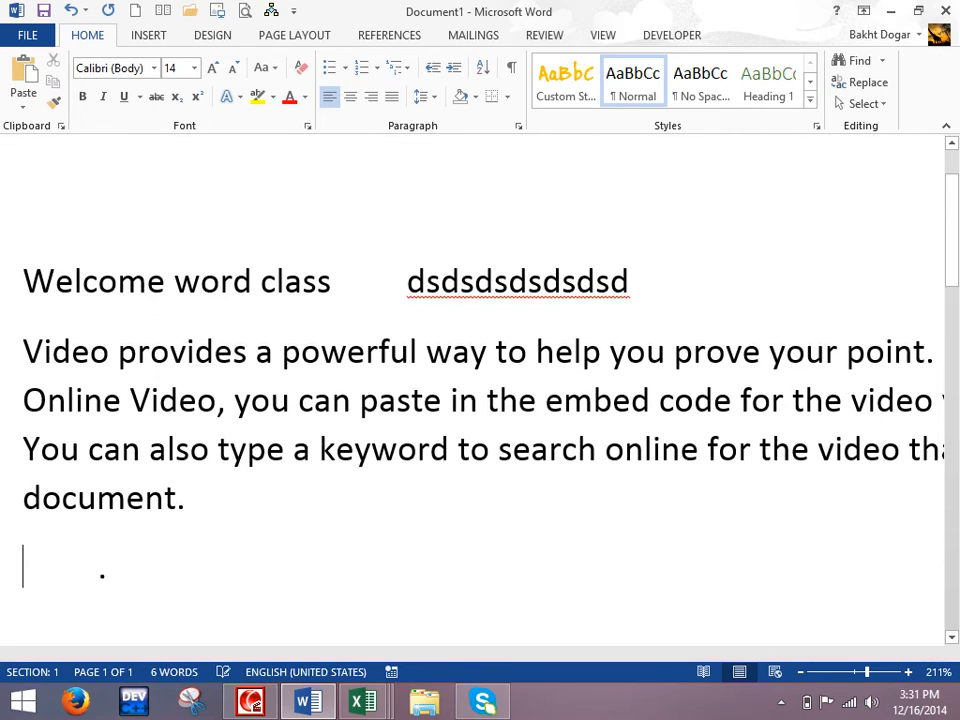
# Step: Return to Book4 in Excel and examine the linked content and link formula of cell A1
pyautogui.hotkey('alt', 'Tab')
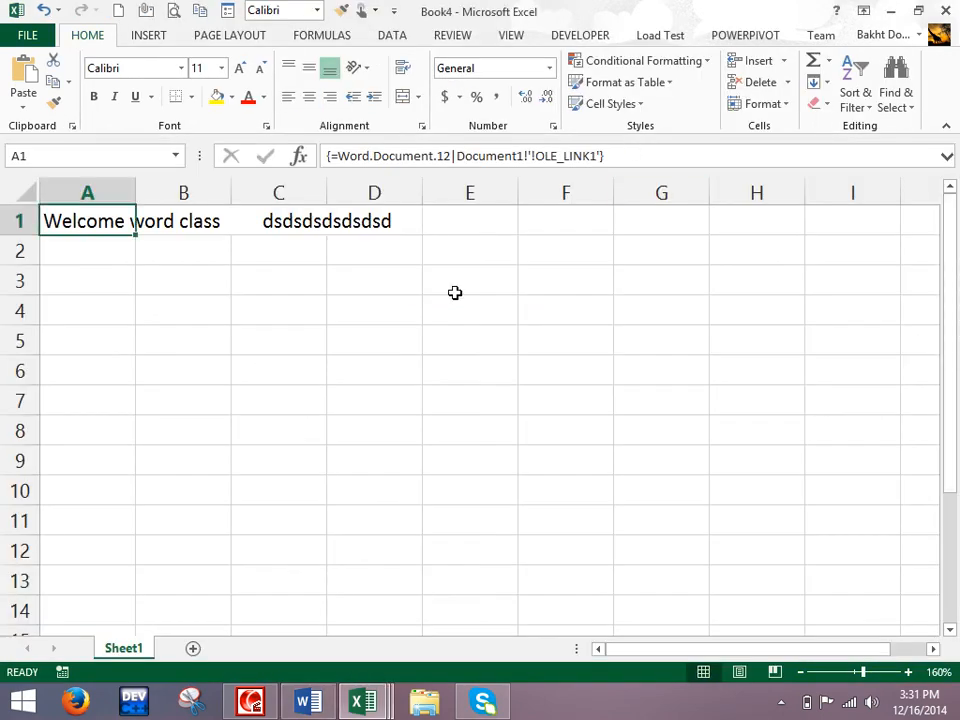
pyautogui.click(174, 222)
pyautogui.click(88, 225)
pyautogui.moveTo(366, 704)
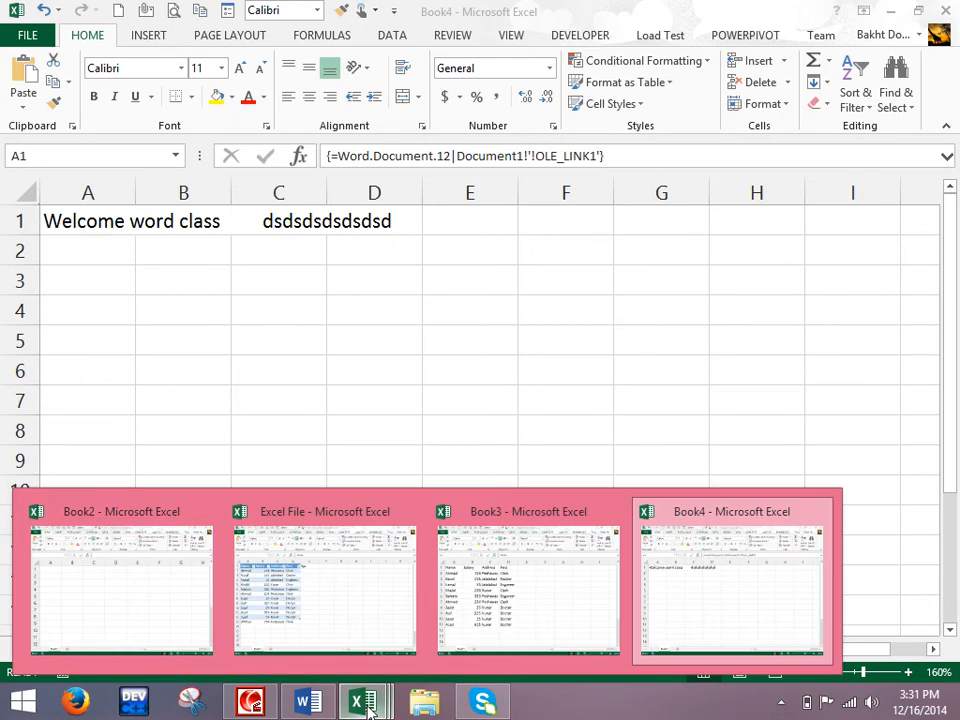
pyautogui.click(773, 587)
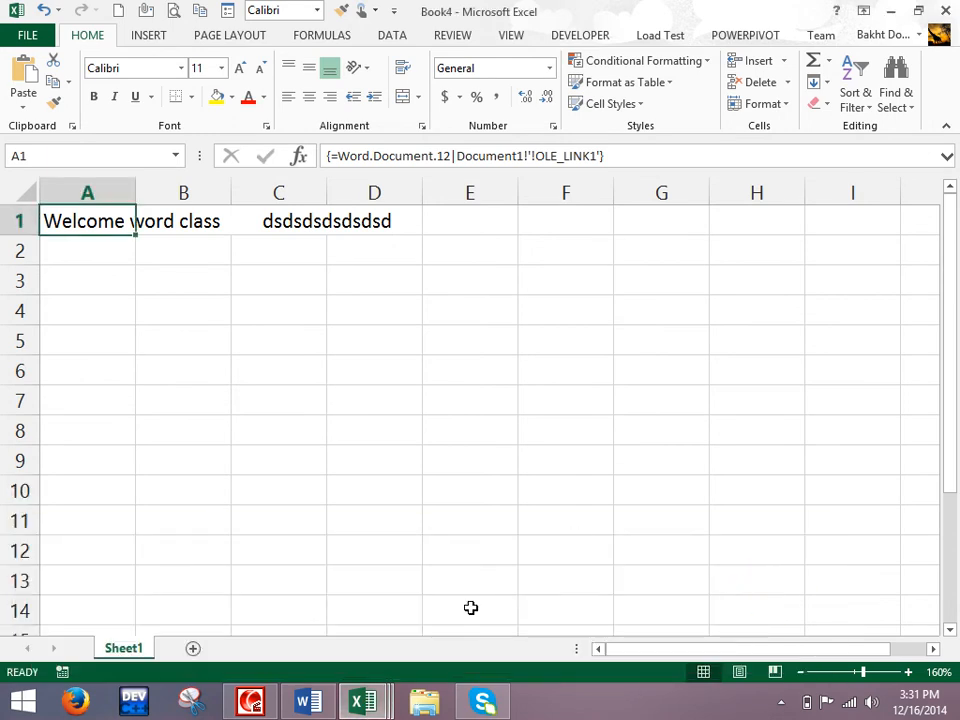
# Step: Switch to Word and close Document1 without saving its changes
pyautogui.click(300, 703)
pyautogui.click(270, 399)
pyautogui.moveTo(208, 513); pyautogui.dragTo(8, 326)
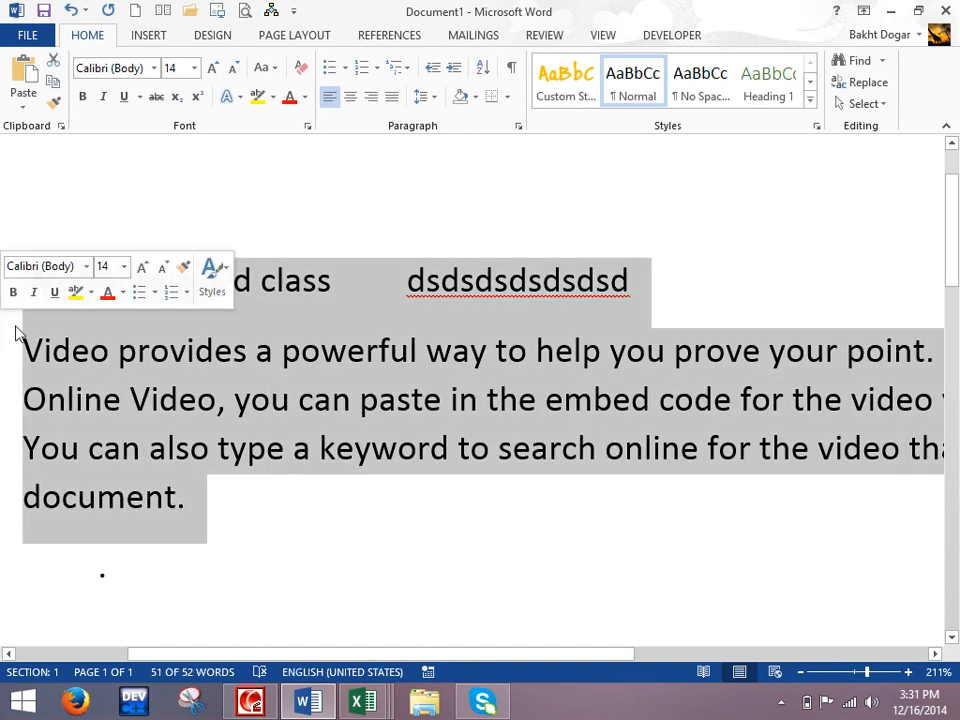
pyautogui.click(377, 399)
pyautogui.moveTo(285, 281); pyautogui.dragTo(612, 350)
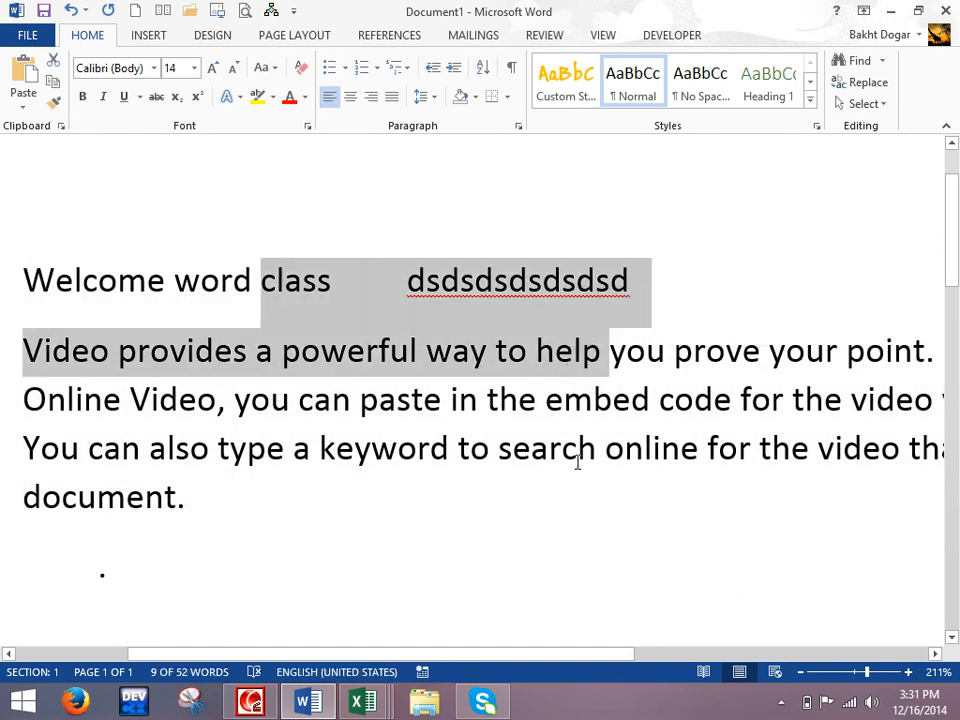
pyautogui.hotkey('ctrl', 'w')
pyautogui.press('n')
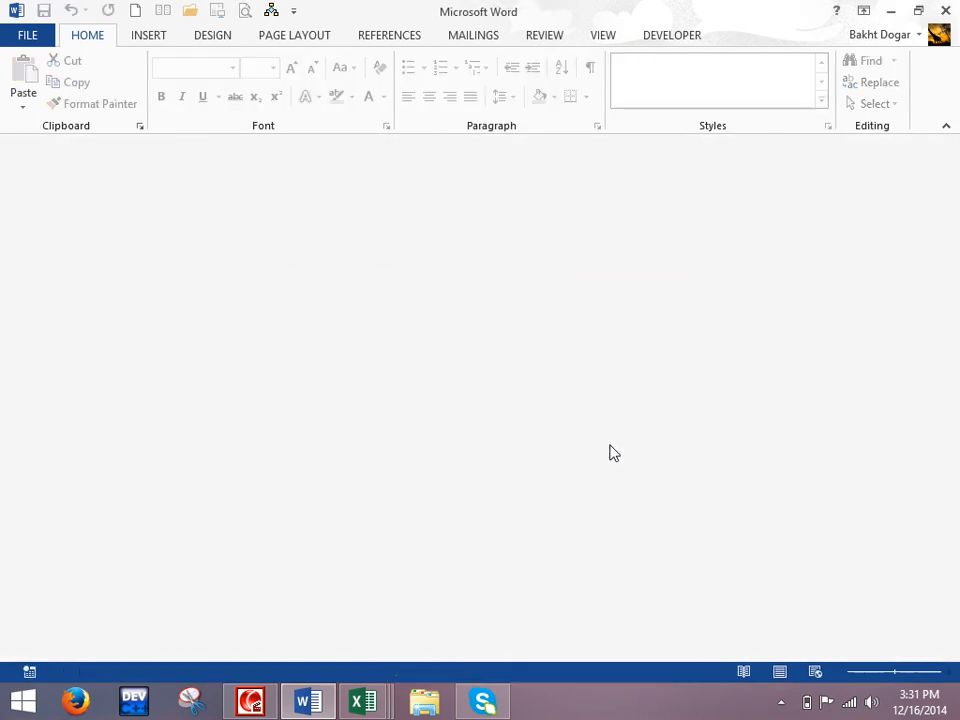
# Step: Create a new document, enter "Welcome Word Class" followed by a wide gap and a period, and copy the whole line
pyautogui.hotkey('ctrl', 'n')
pyautogui.write('welcome Wo')
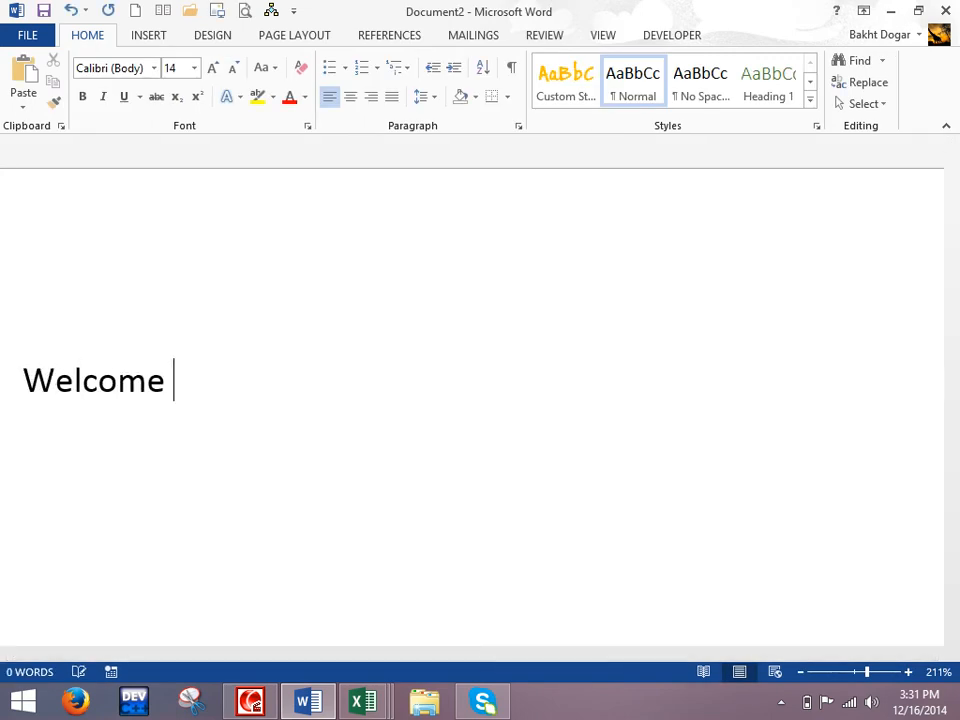
pyautogui.write('rd Class                .')
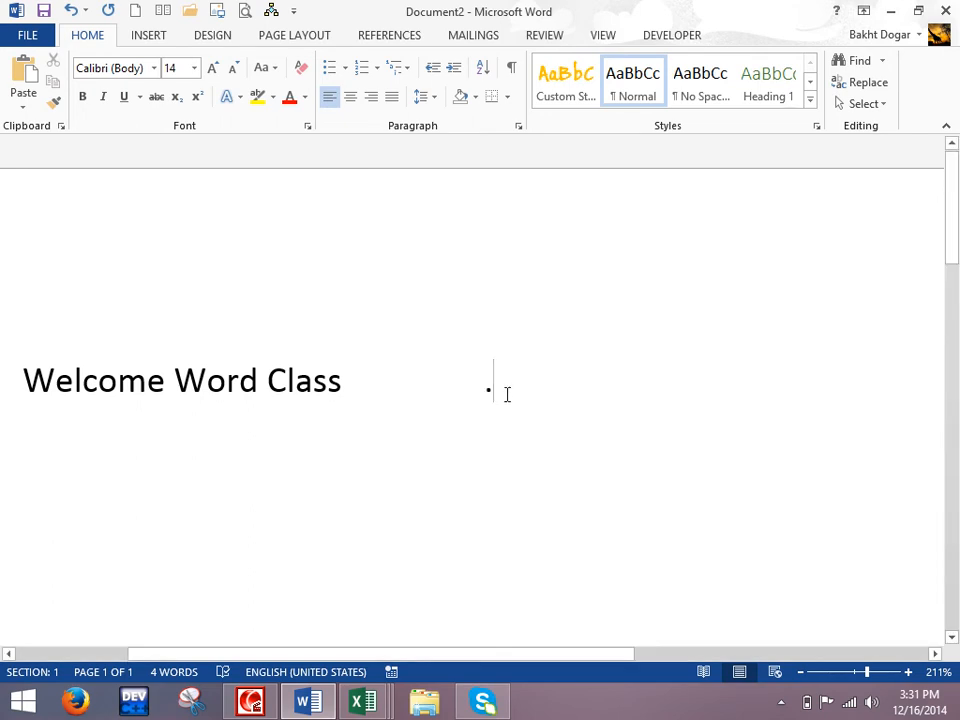
pyautogui.tripleClick(135, 390)
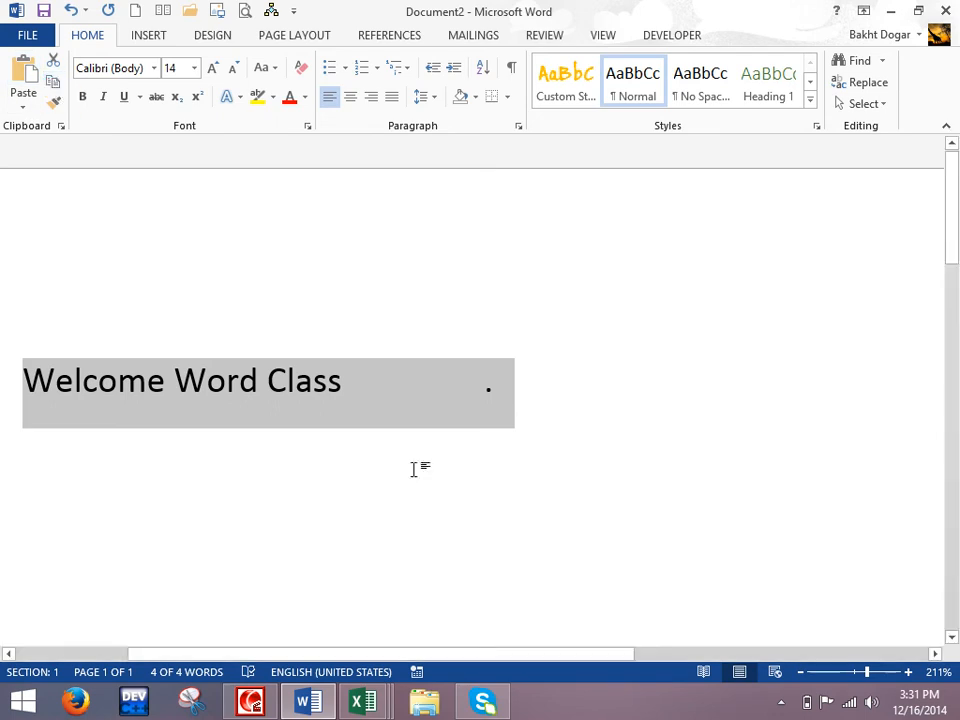
# Step: Switch to Book4 in Excel and create a new blank workbook
pyautogui.moveTo(388, 710)
pyautogui.click(729, 561)
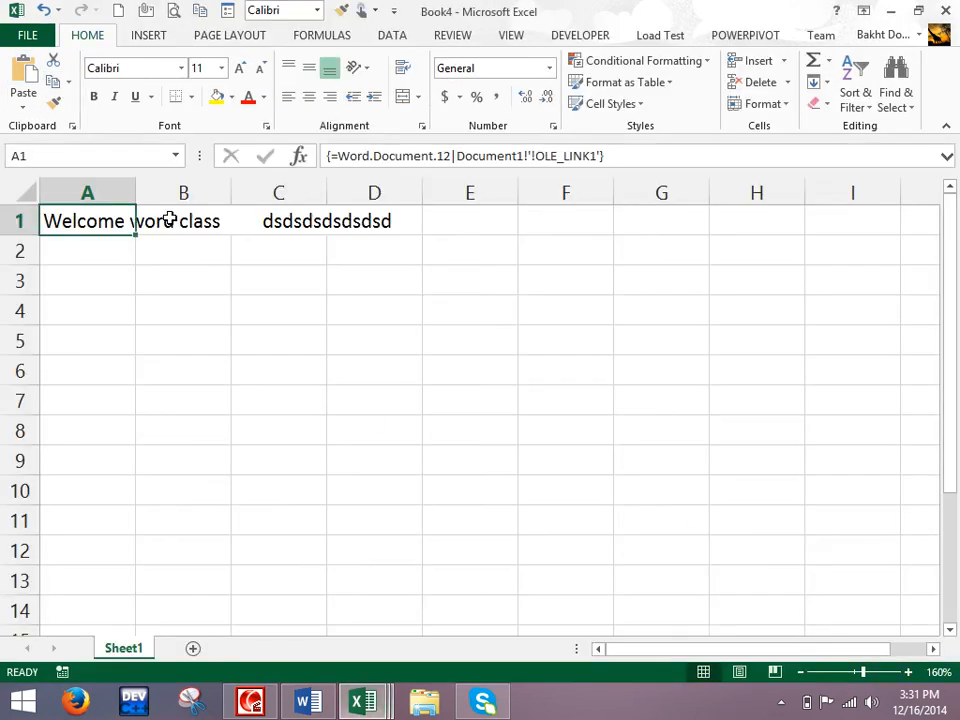
pyautogui.click(120, 10)
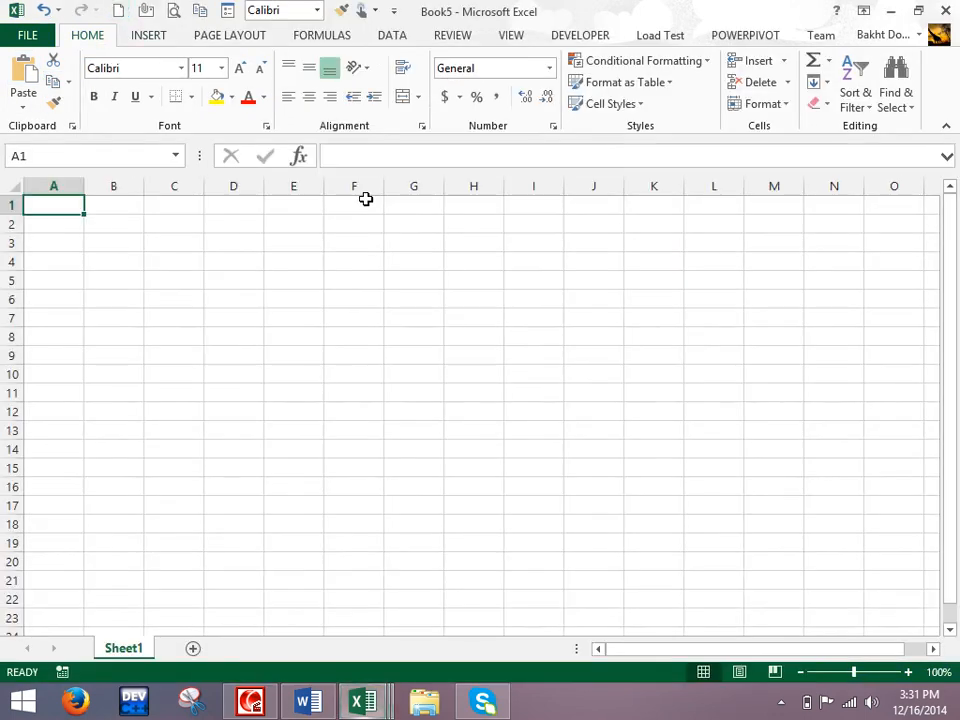
pyautogui.scroll(5, 411, 319)
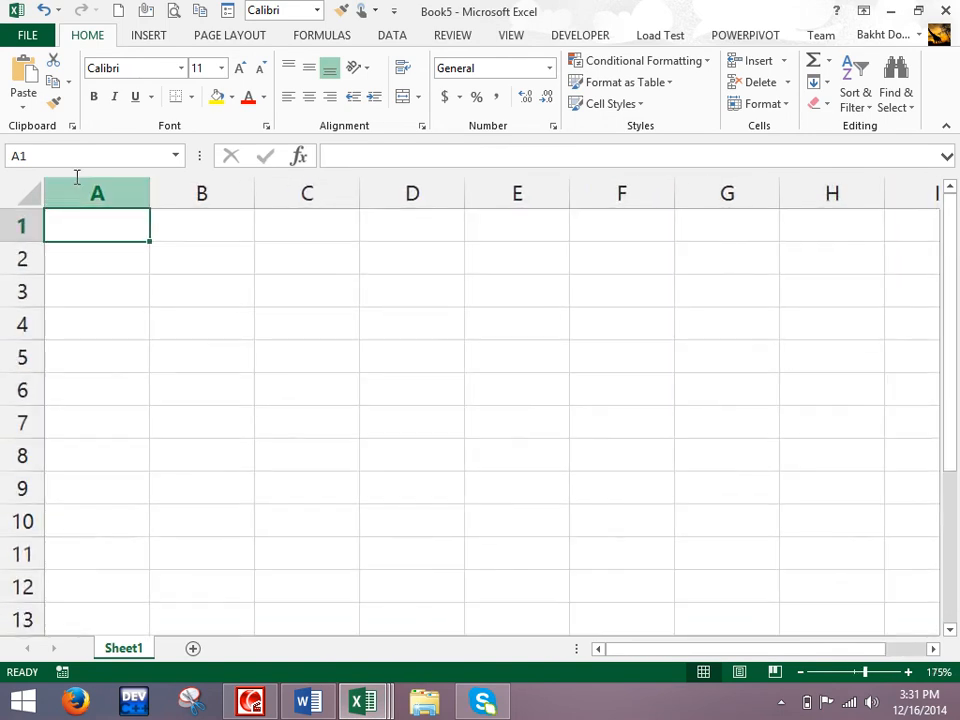
# Step: Use Paste Special to insert the copied line as a linked Microsoft Word Document Object, and move it to rows 4 and 5
pyautogui.click(23, 104)
pyautogui.click(64, 179)
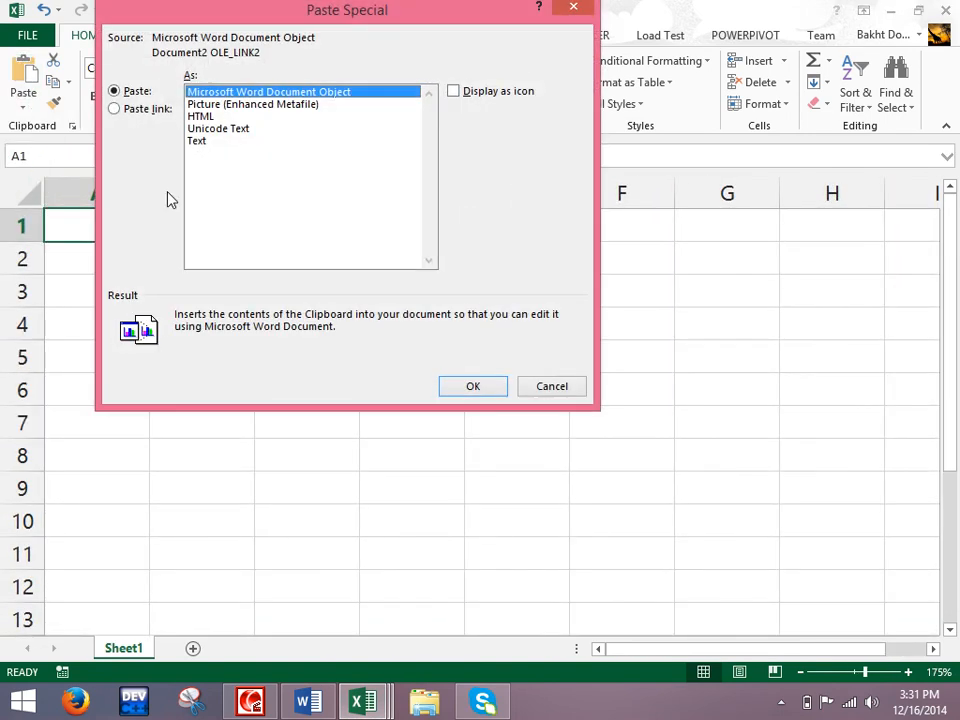
pyautogui.click(148, 109)
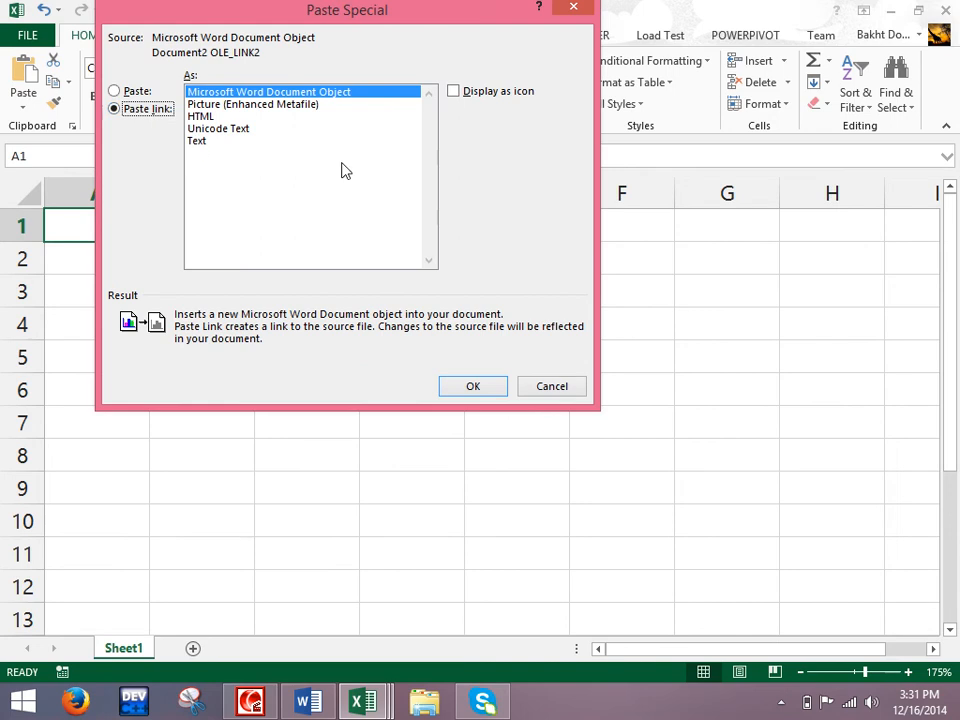
pyautogui.click(475, 381)
pyautogui.moveTo(325, 275); pyautogui.dragTo(390, 345)
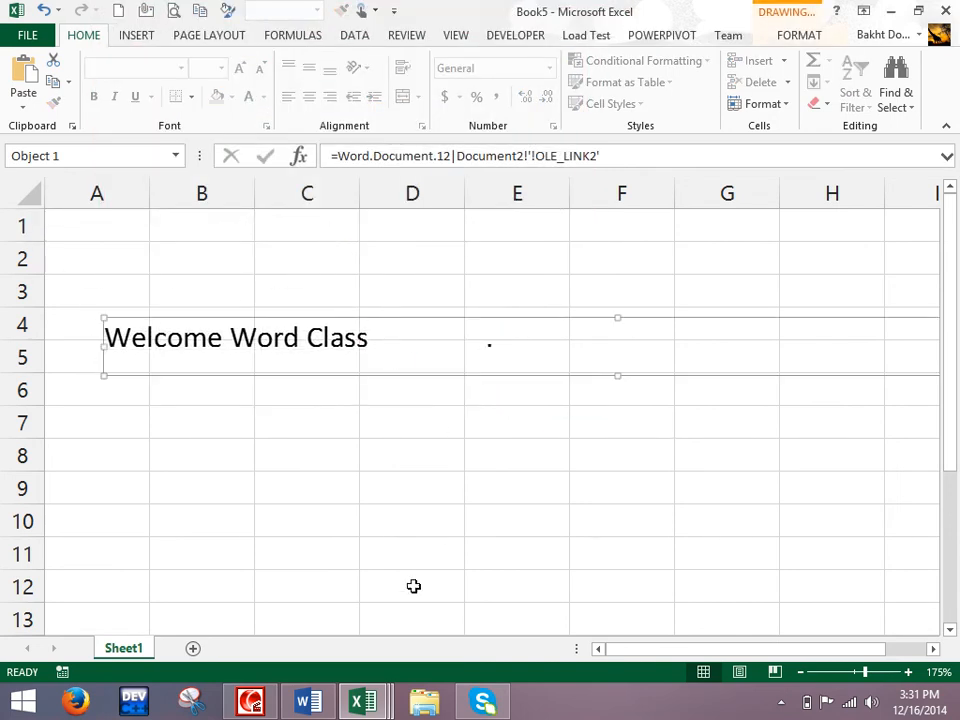
# Step: In Word, insert "this is my second linetext" in the gap after "Welcome Word Class", then return to Excel and move the linked object up to row 3
pyautogui.click(318, 703)
pyautogui.click(393, 399)
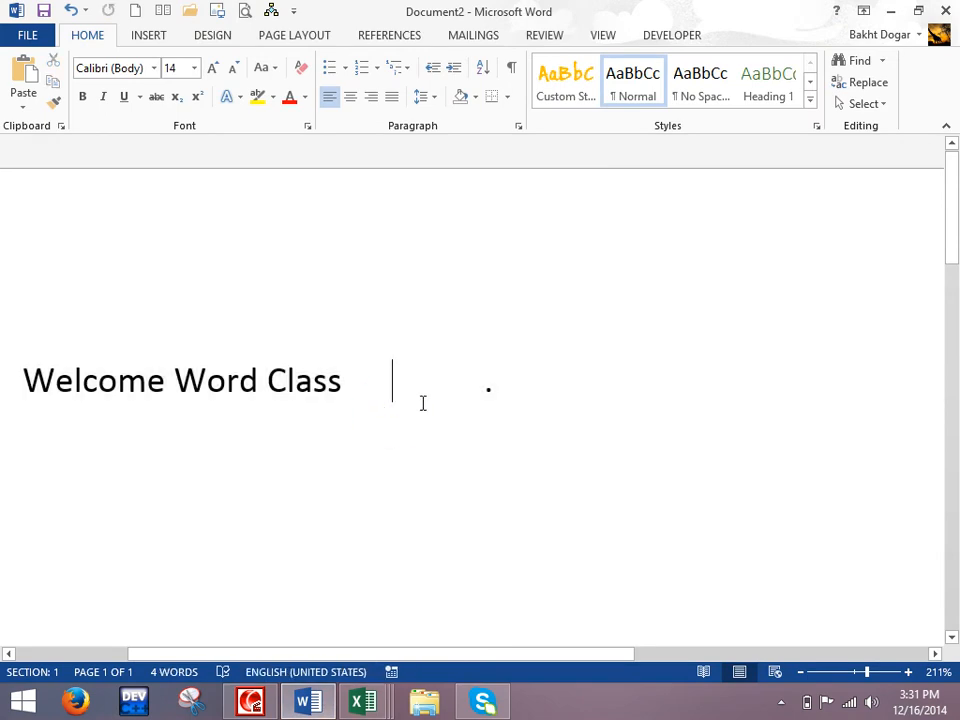
pyautogui.write('this is my second linetext')
pyautogui.hotkey('alt', 'Tab')
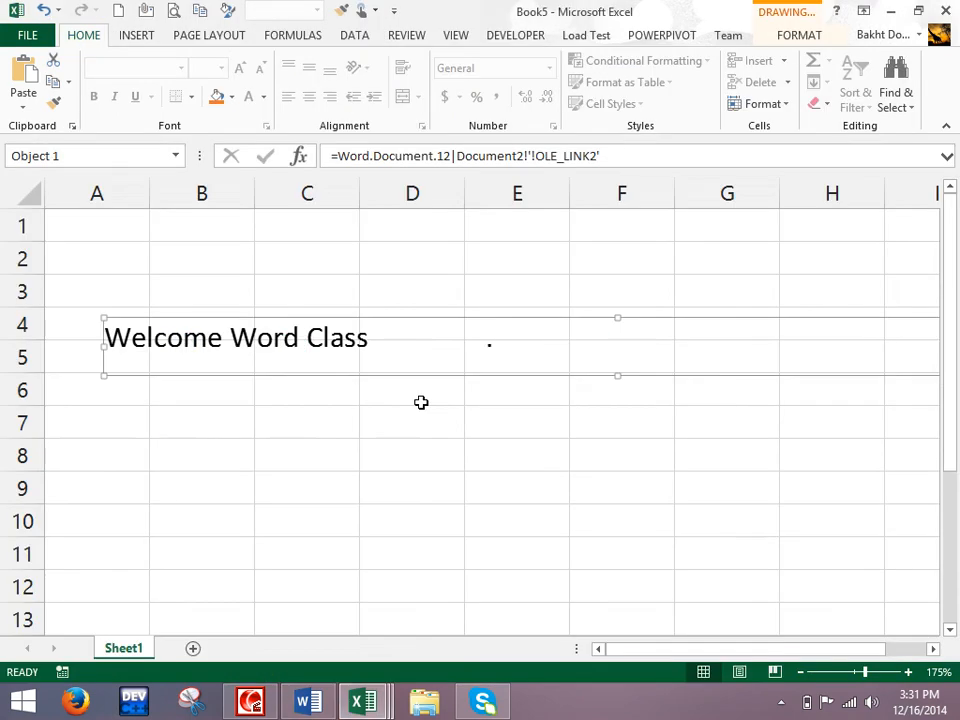
pyautogui.moveTo(512, 367); pyautogui.dragTo(507, 318)
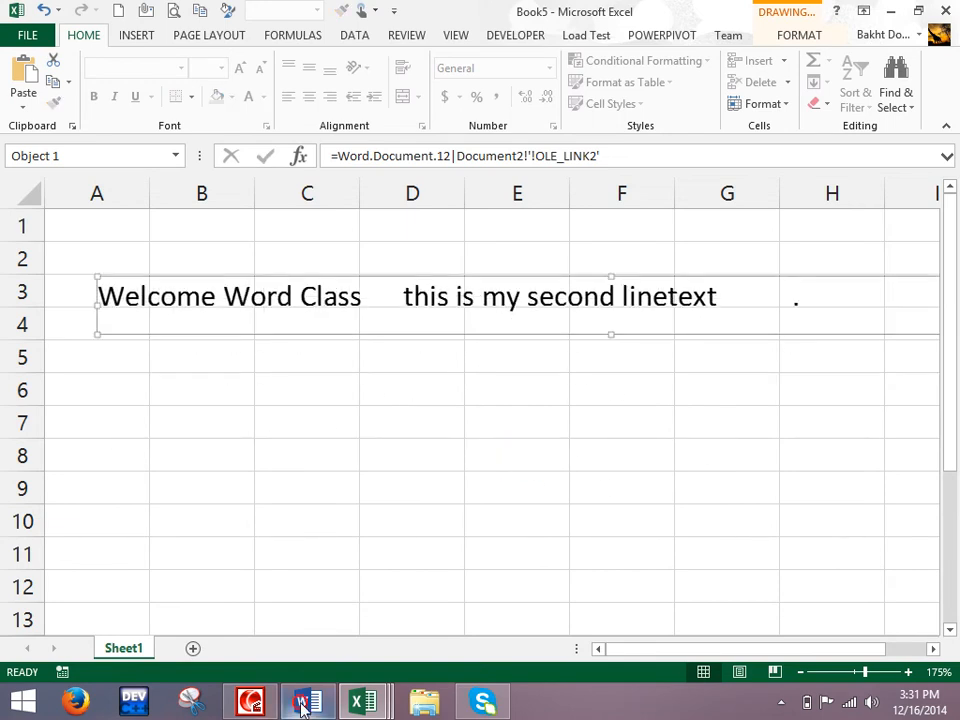
# Step: Add "My Third line text" on a new line in Word, then return to Excel and stretch the linked object's lower edge to row 8
pyautogui.hotkey('alt', 'Tab')
pyautogui.press('Return')
pyautogui.write('My Third line tex')
pyautogui.hotkey('alt', 'Tab')
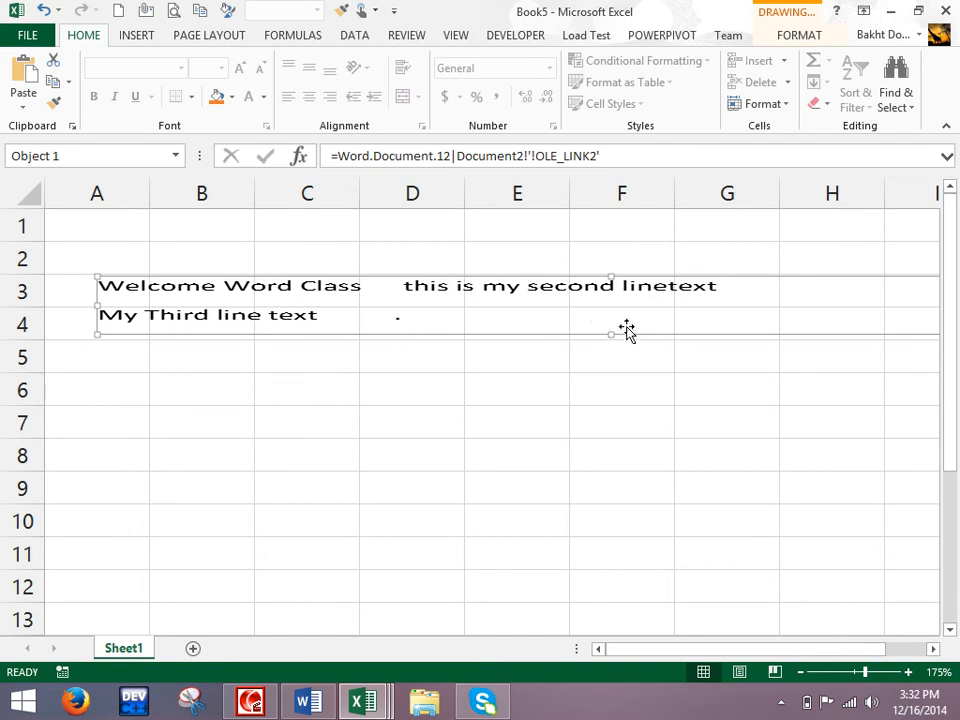
pyautogui.moveTo(613, 333); pyautogui.dragTo(622, 447)
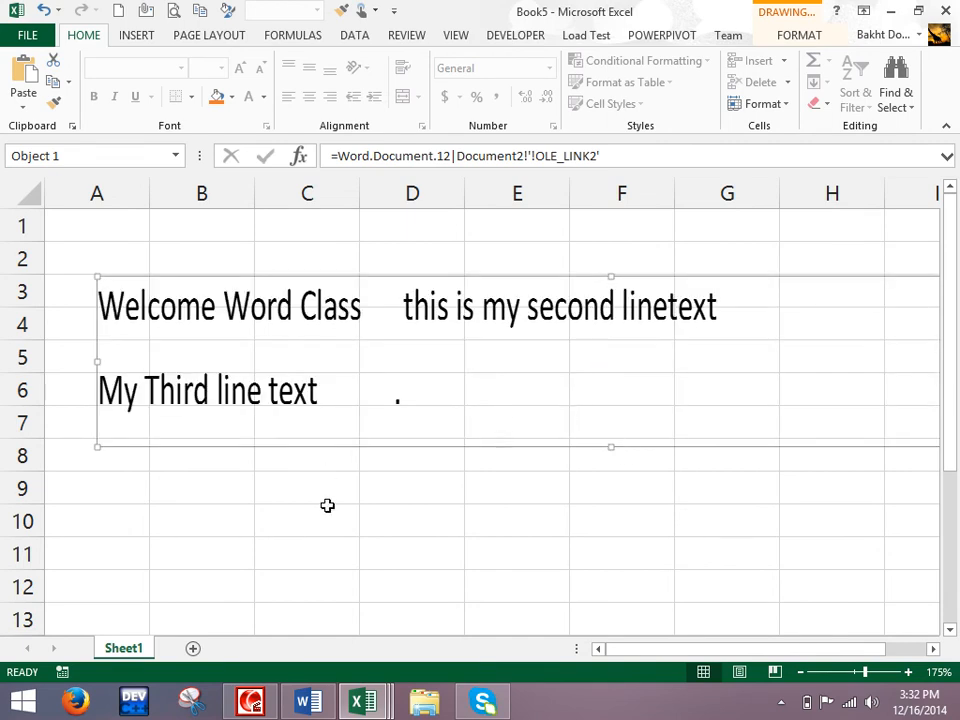
# Step: Switch to Word, add "Now I want to send this text to Excel" after the period, and return to Book5 in Excel
pyautogui.click(328, 713)
pyautogui.click(479, 459)
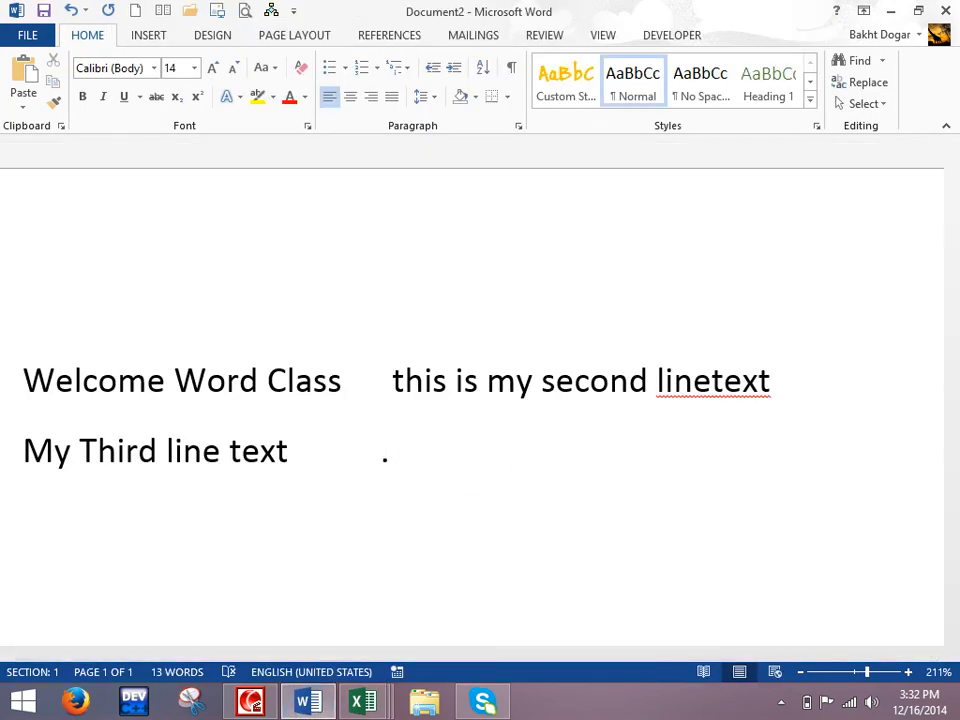
pyautogui.write('Now I want o')
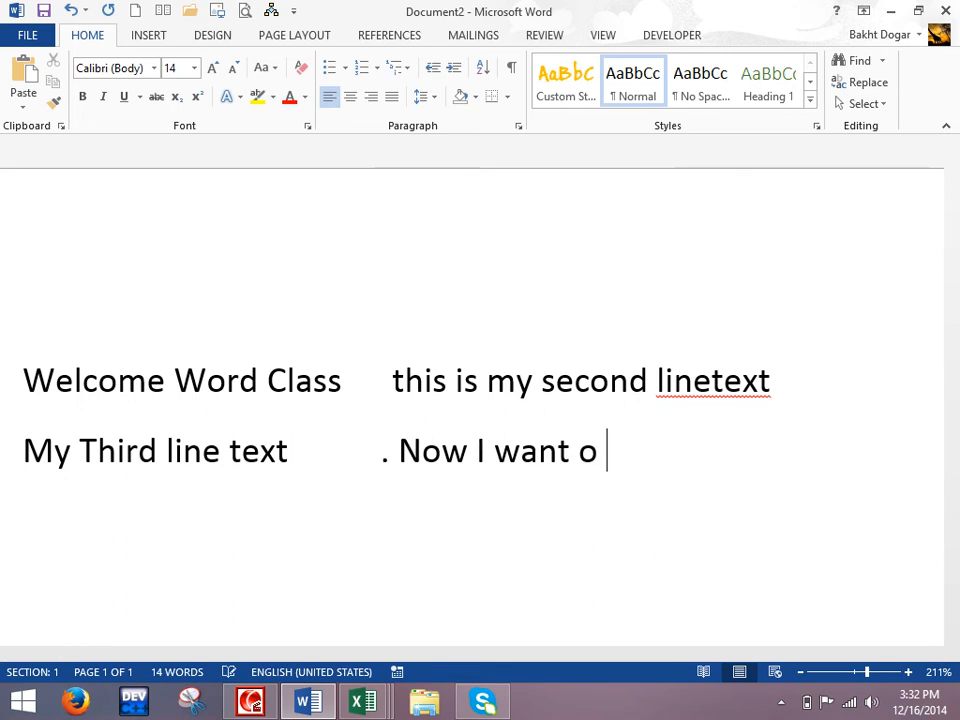
pyautogui.press('BackSpace')
pyautogui.write('to send this')
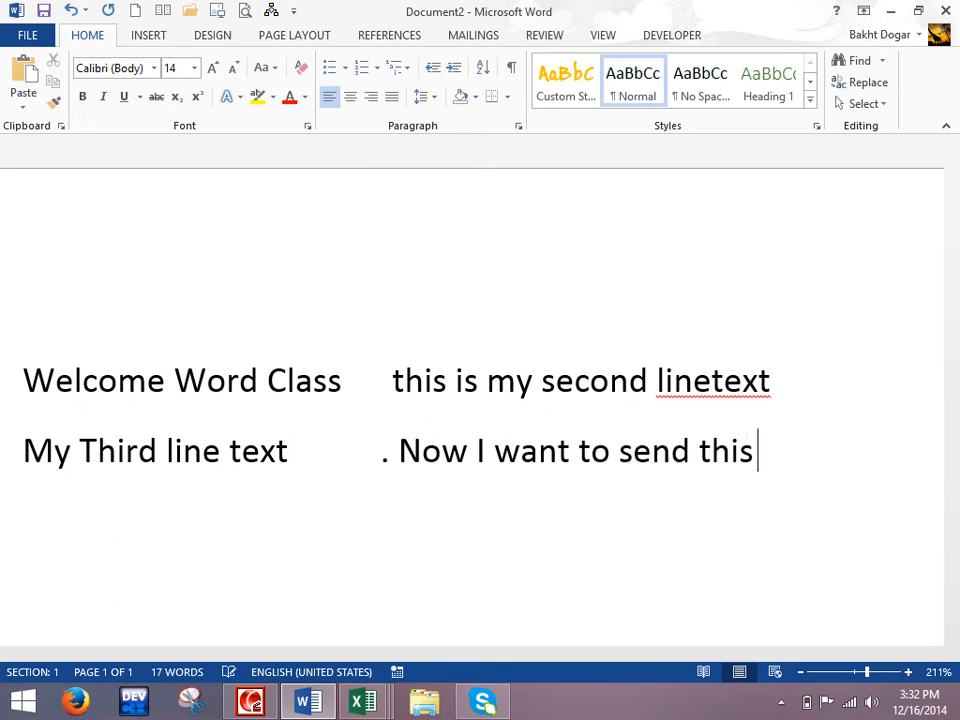
pyautogui.write(' text to Excel')
pyautogui.hotkey('alt', 'Tab')
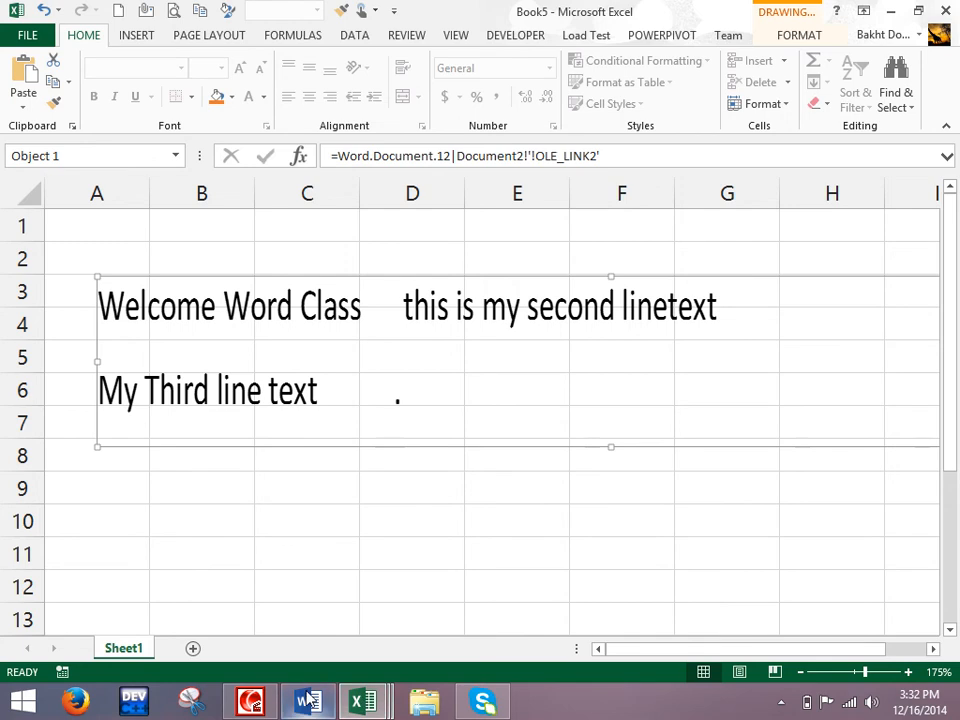
# Step: Delete the linked Word object from the Book5 worksheet and select cell D5
pyautogui.moveTo(443, 320); pyautogui.dragTo(301, 312)
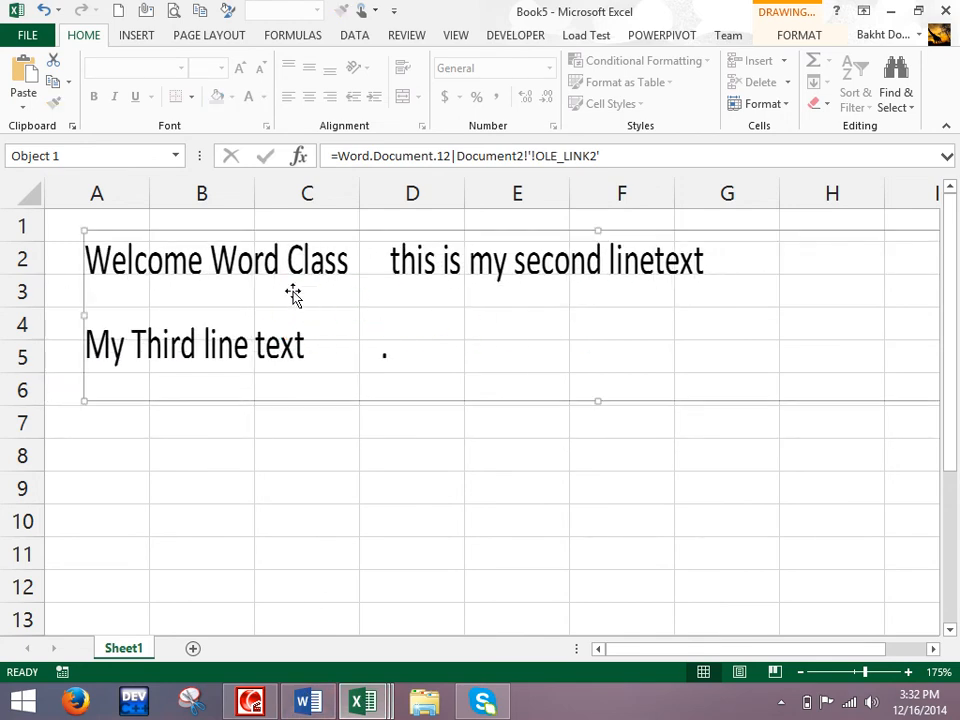
pyautogui.press('Delete')
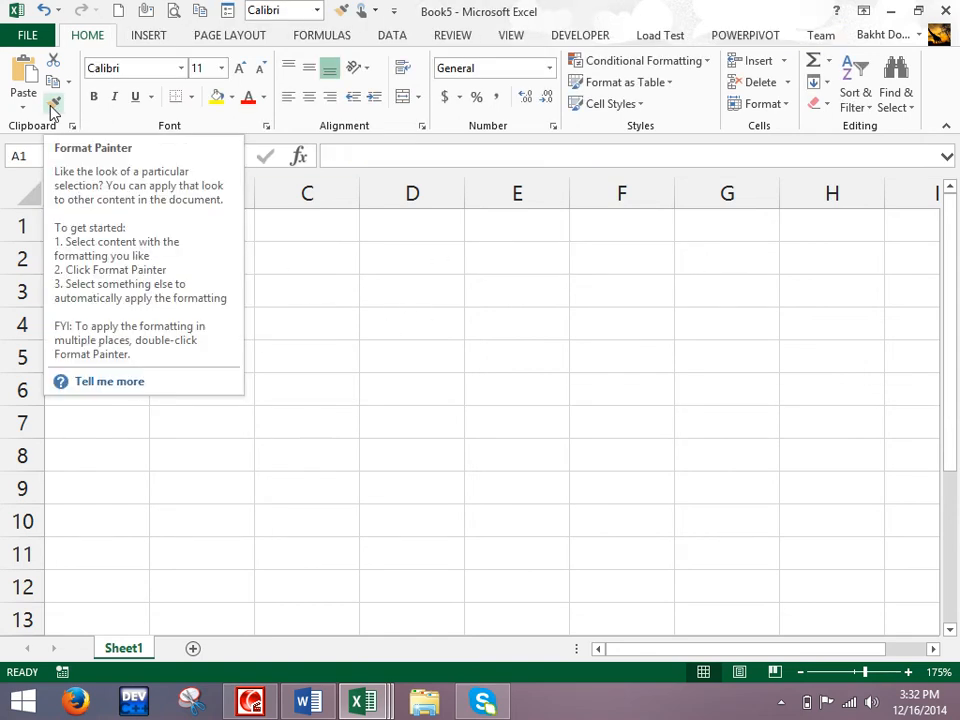
pyautogui.click(374, 368)
# Step: Switch to the Book3 workbook and copy the table range A1:D7 to a second location starting at F1
pyautogui.moveTo(362, 700)
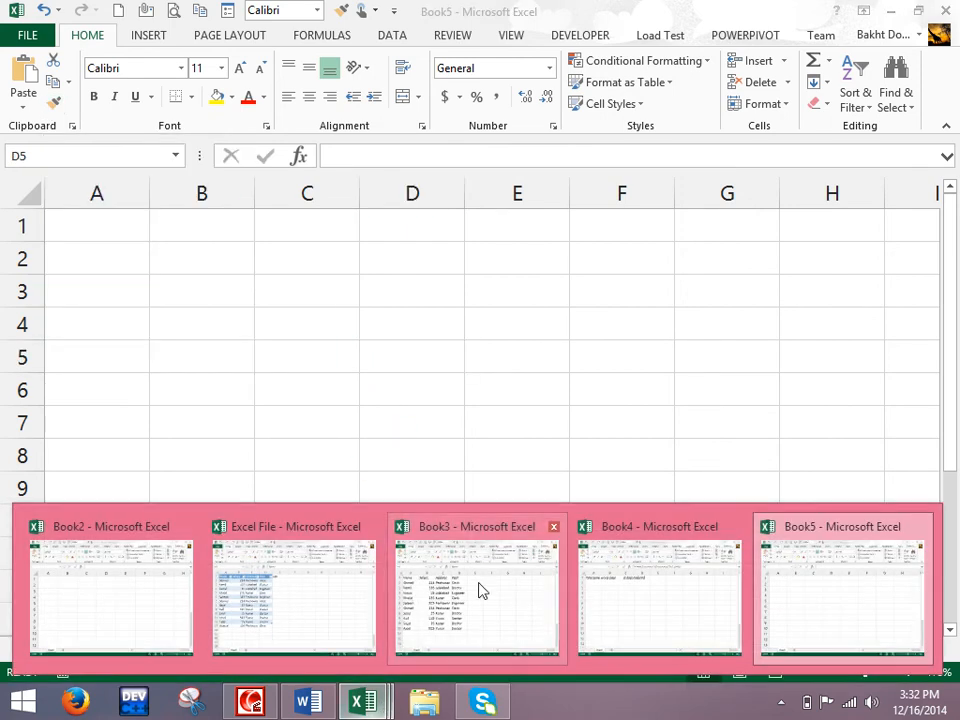
pyautogui.click(407, 561)
pyautogui.moveTo(130, 221); pyautogui.dragTo(377, 388)
pyautogui.hotkey('ctrl', 'c')
pyautogui.click(590, 222)
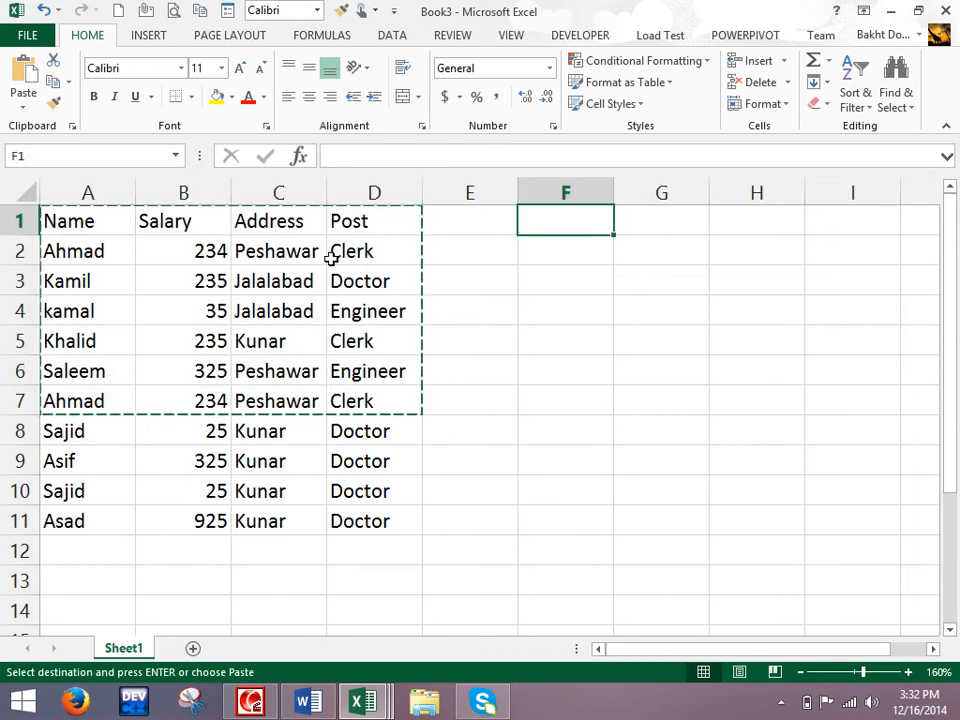
pyautogui.click(28, 78)
pyautogui.scroll(-1, 310, 228)
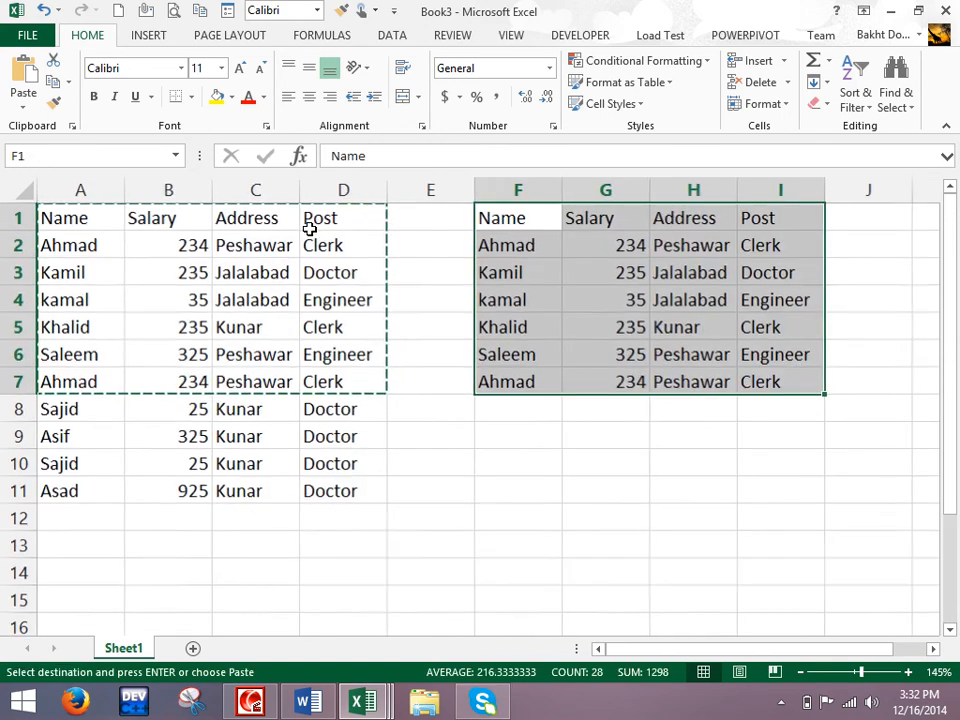
# Step: Clear the copy marquee and fill the header cells A1:D1 with a dark blue theme color
pyautogui.press('Escape')
pyautogui.moveTo(98, 219); pyautogui.dragTo(343, 216)
pyautogui.click(232, 97)
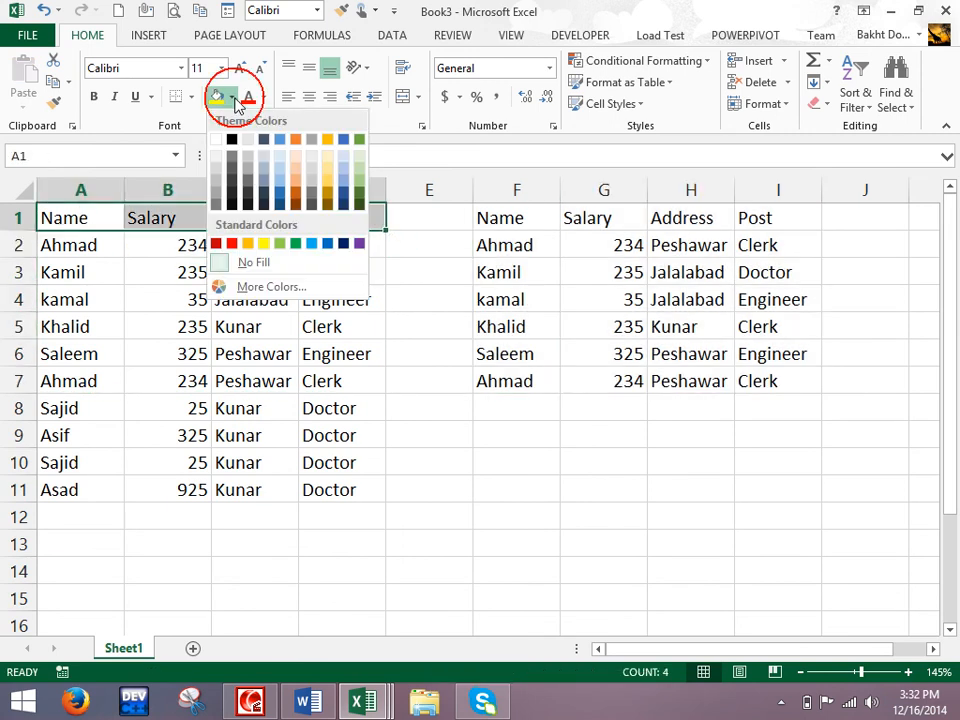
pyautogui.click(279, 193)
# Step: Fill the data range A2:D9 with light gray and A10:D11 with the standard light blue
pyautogui.moveTo(95, 248); pyautogui.dragTo(340, 432)
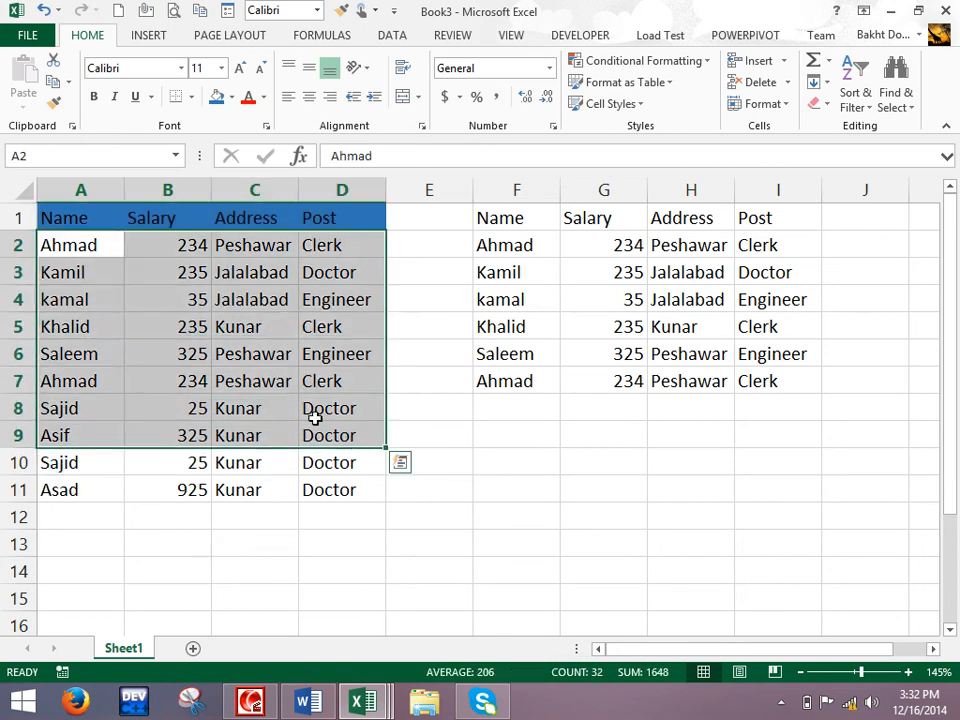
pyautogui.click(233, 98)
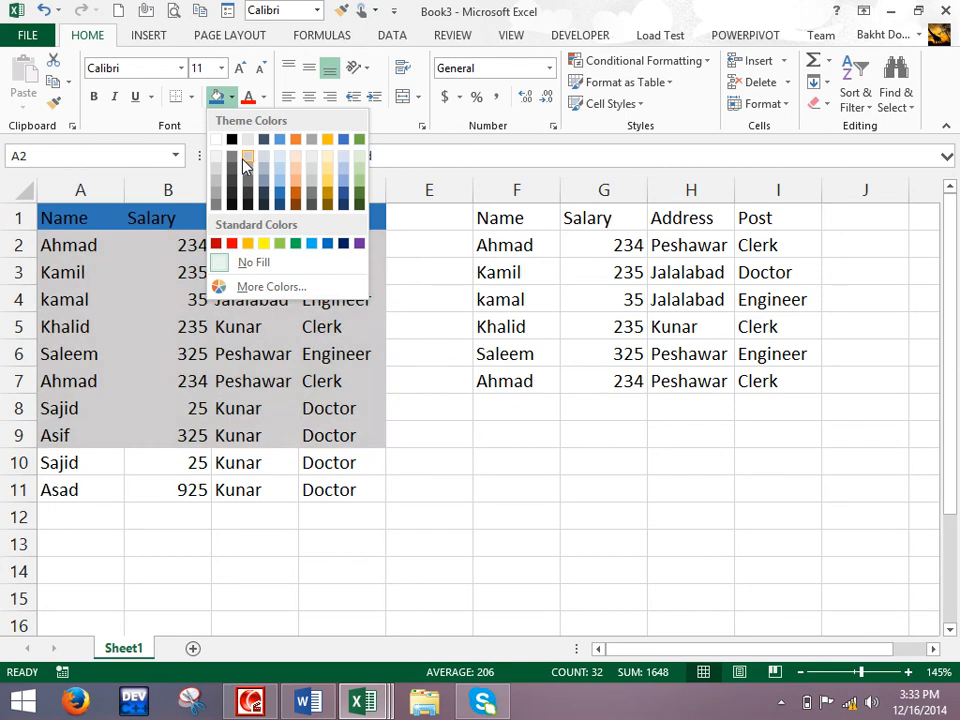
pyautogui.click(243, 160)
pyautogui.moveTo(103, 458); pyautogui.dragTo(356, 497)
pyautogui.click(231, 98)
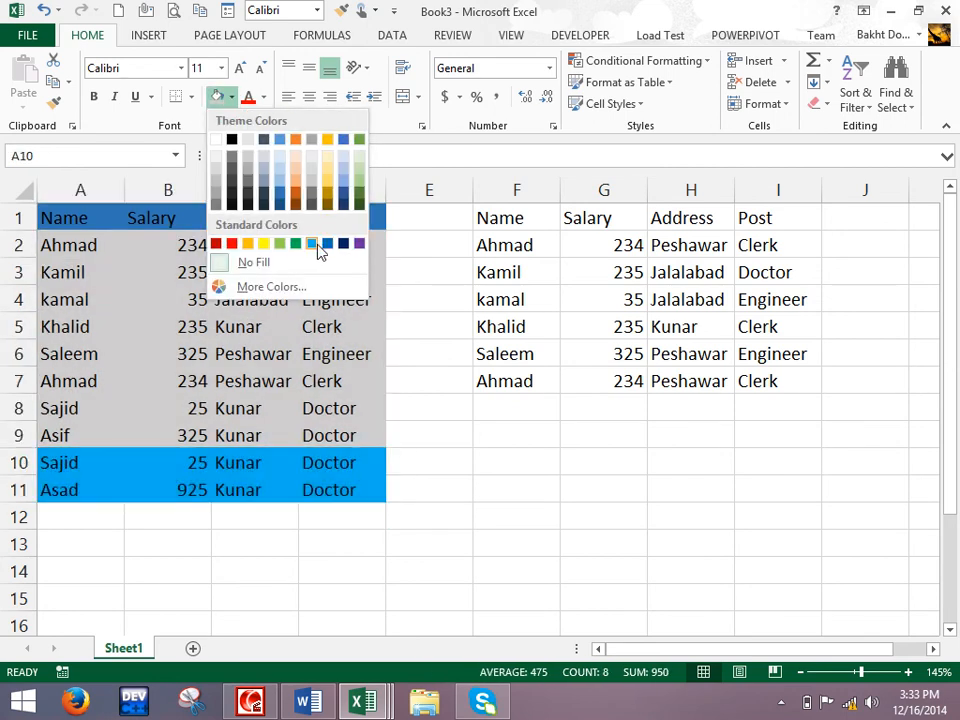
pyautogui.click(315, 244)
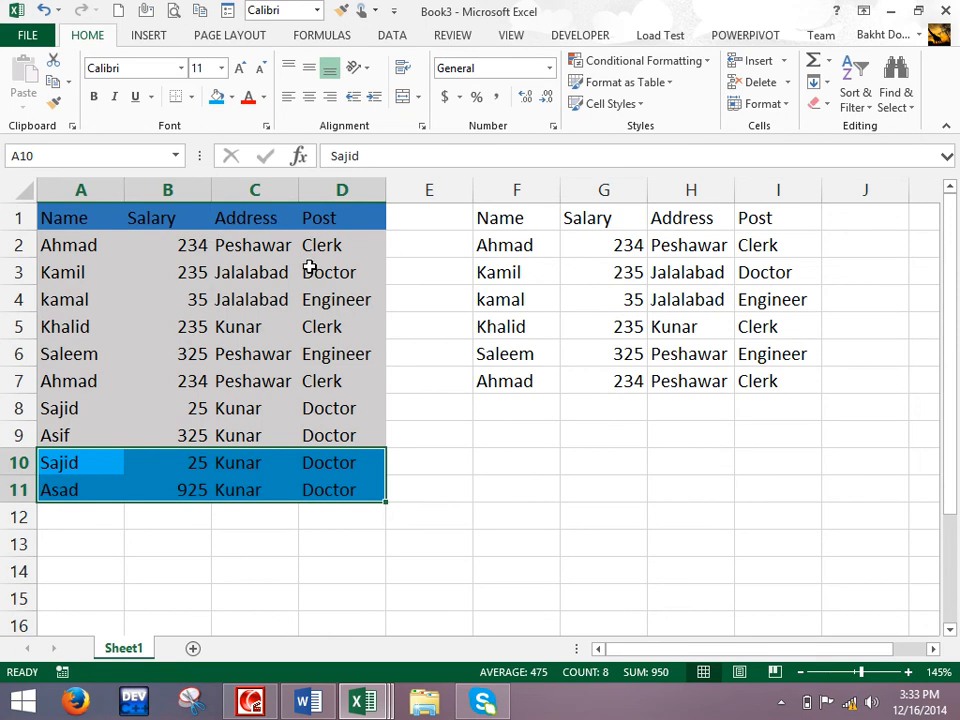
# Step: Use Format Painter to apply the formatting of header A1:D1 to the second table's header F1:I1
pyautogui.moveTo(73, 216); pyautogui.dragTo(326, 216)
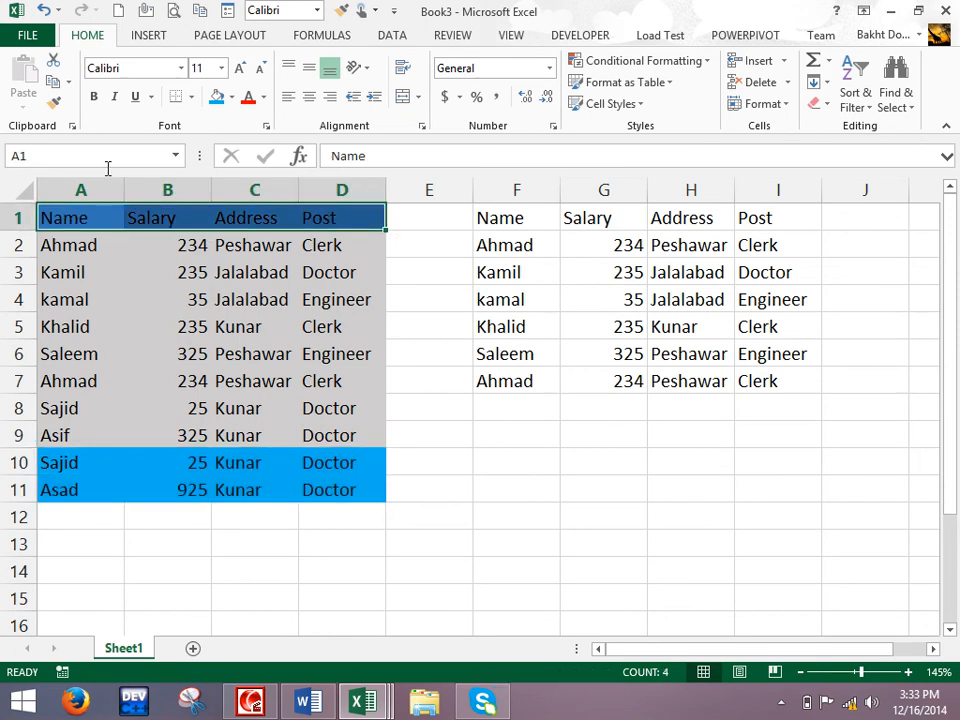
pyautogui.click(54, 107)
pyautogui.moveTo(544, 222)
pyautogui.mouseDown()
pyautogui.moveTo(731, 232)
pyautogui.moveTo(747, 219)
pyautogui.mouseUp()
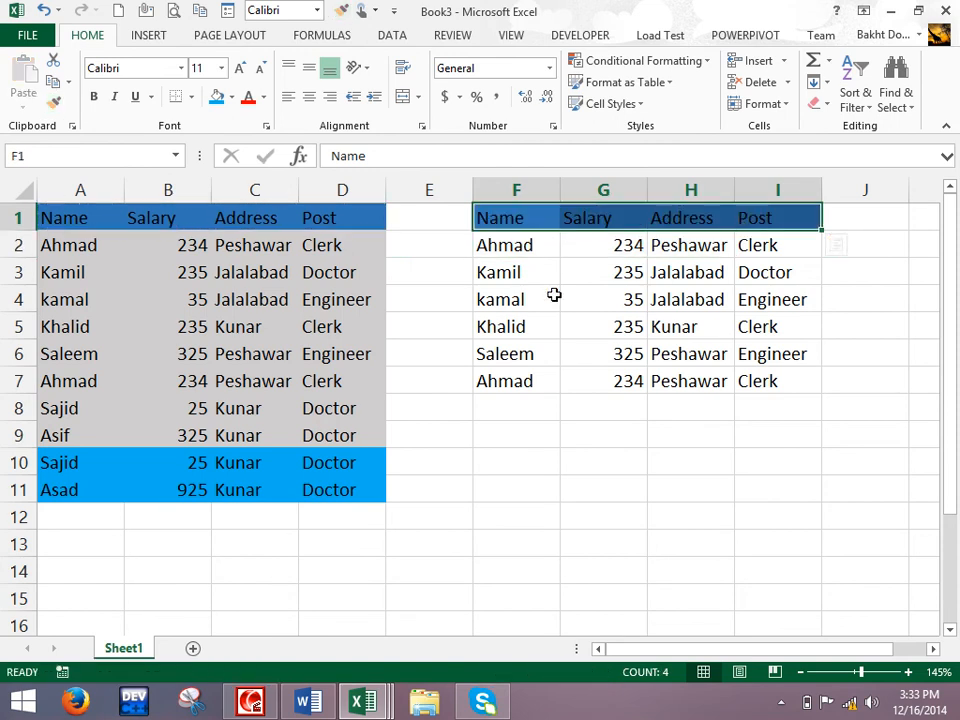
# Step: Use Format Painter to apply the gray formatting of A2:D9 to the second table's cells F2:I5
pyautogui.moveTo(95, 245); pyautogui.dragTo(369, 431)
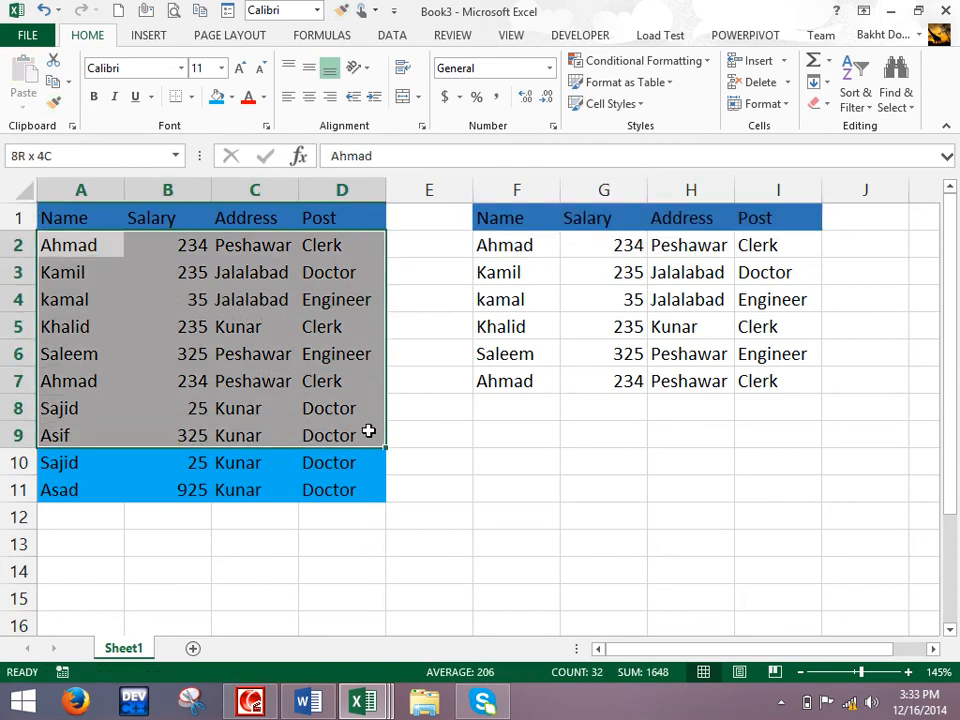
pyautogui.click(55, 102)
pyautogui.moveTo(499, 243)
pyautogui.mouseDown()
pyautogui.moveTo(742, 303)
pyautogui.moveTo(761, 317)
pyautogui.mouseUp()
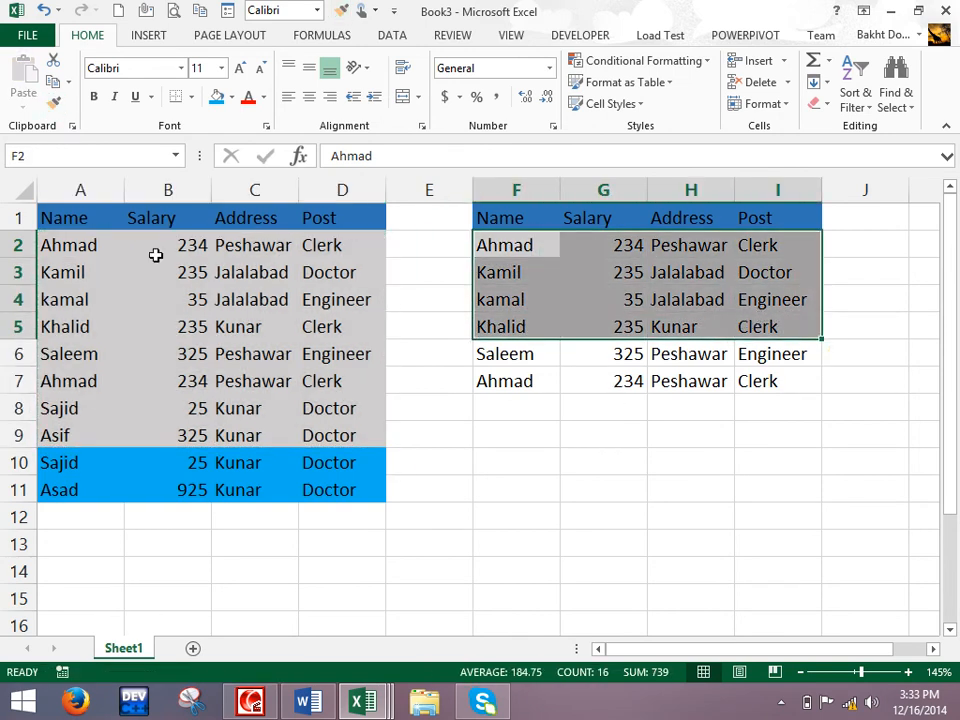
# Step: Use Format Painter to apply the blue formatting of A10:D11 to the second table's cells F6:I7
pyautogui.click(55, 102)
pyautogui.press('Escape')
pyautogui.moveTo(90, 469)
pyautogui.mouseDown()
pyautogui.moveTo(332, 500)
pyautogui.moveTo(332, 491)
pyautogui.mouseUp()
pyautogui.click(55, 102)
pyautogui.moveTo(508, 362)
pyautogui.mouseDown()
pyautogui.moveTo(677, 386)
pyautogui.moveTo(792, 388)
pyautogui.mouseUp()
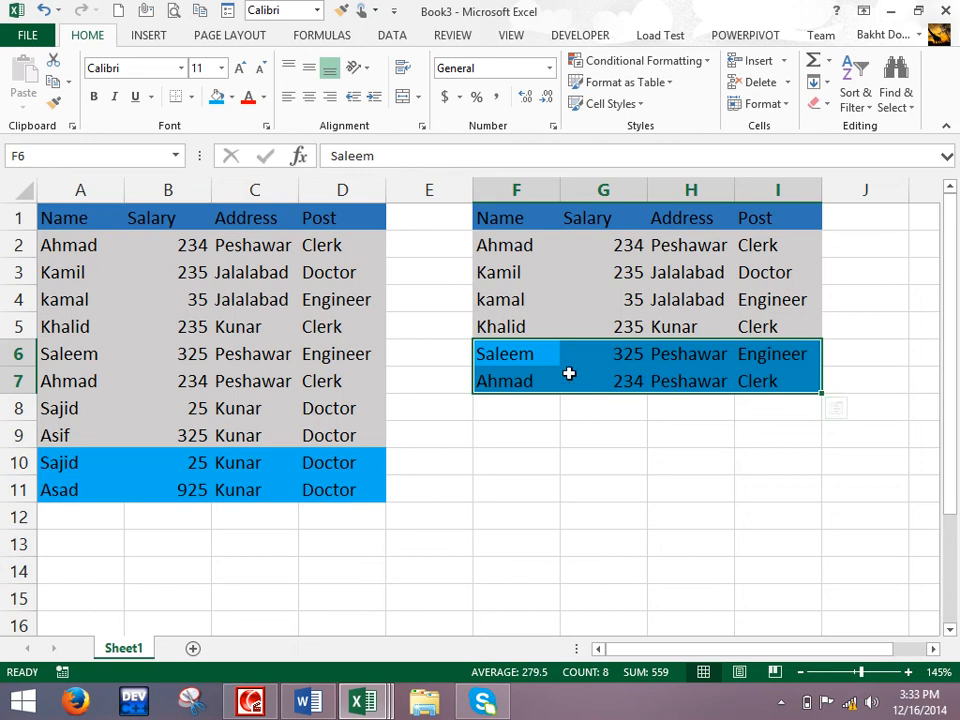
# Step: Copy the table A1:D11 and paste it with its formatting at A1 of a new blank workbook
pyautogui.moveTo(86, 219); pyautogui.dragTo(321, 487)
pyautogui.hotkey('ctrl', 'c')
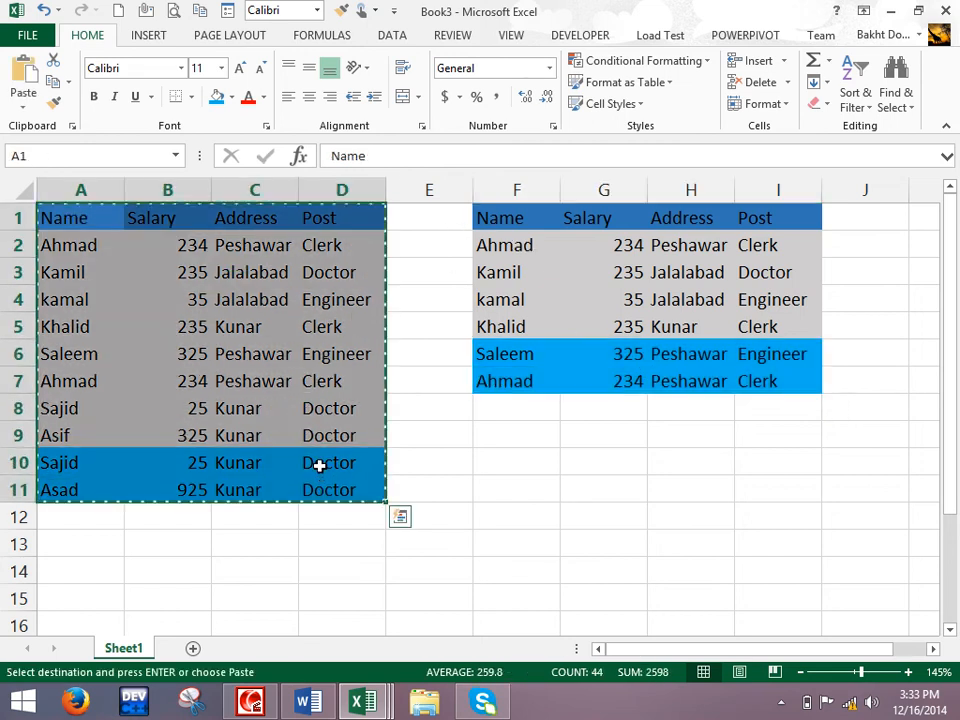
pyautogui.click(119, 11)
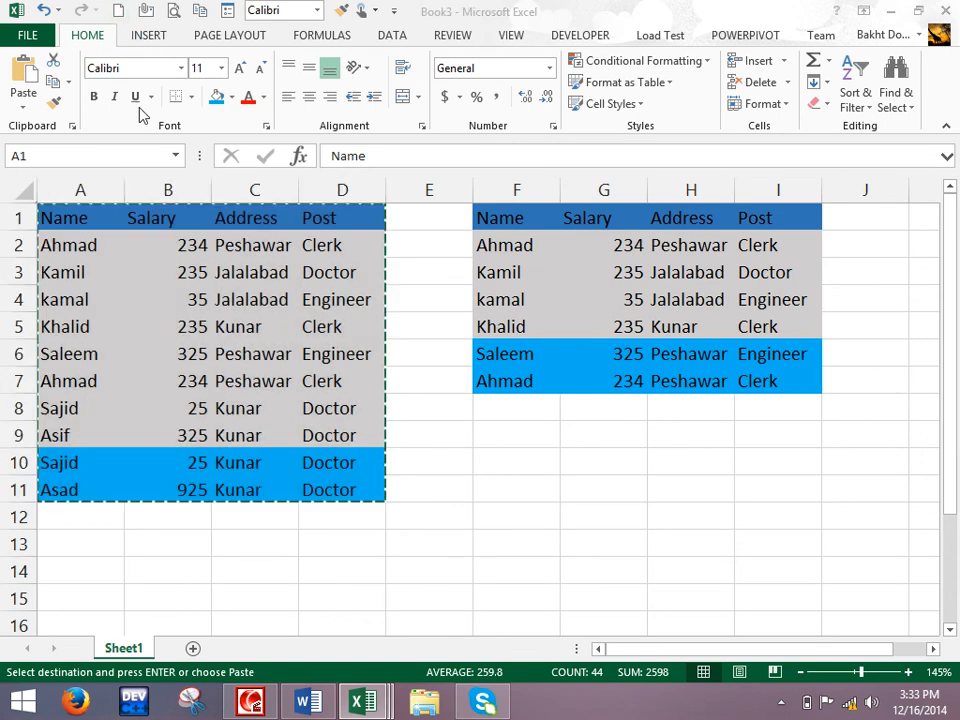
pyautogui.scroll(2, 212, 208)
pyautogui.click(23, 111)
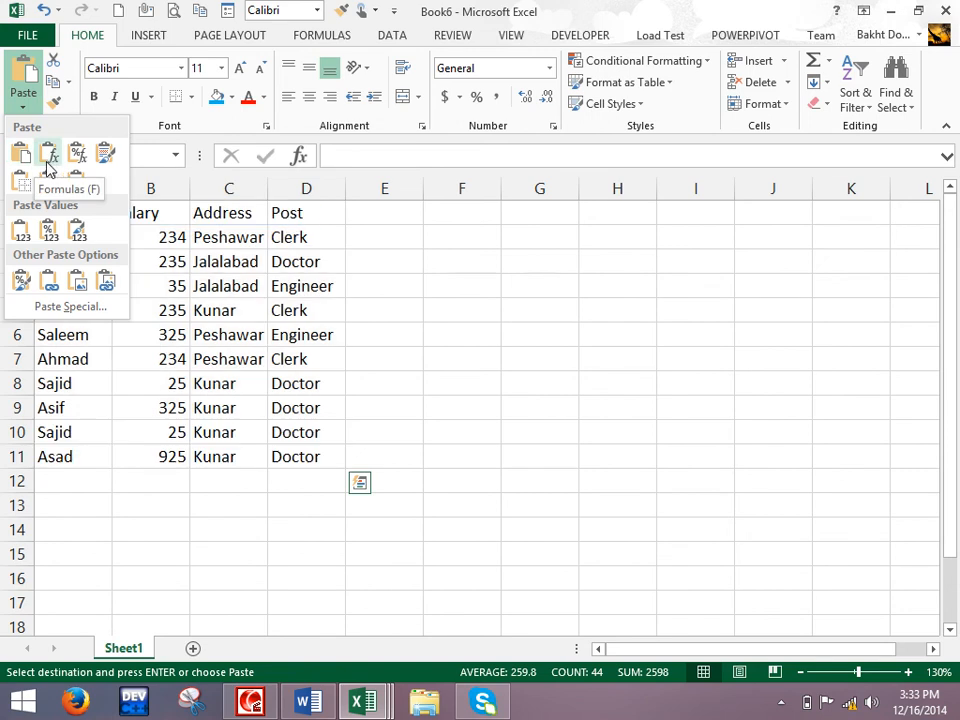
pyautogui.click(18, 151)
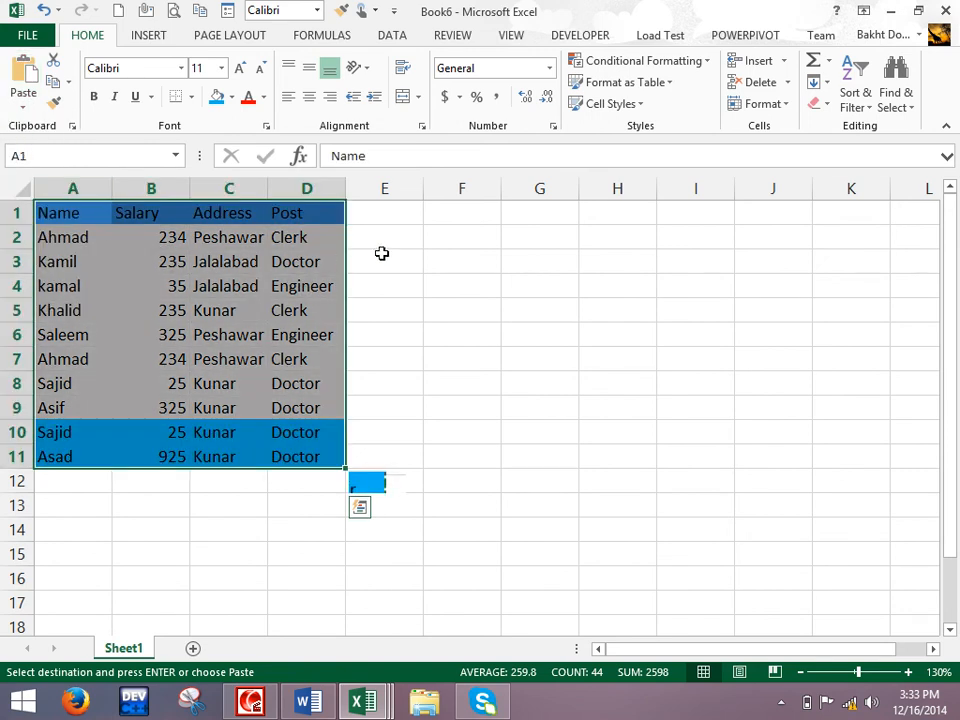
pyautogui.click(360, 254)
pyautogui.click(26, 109)
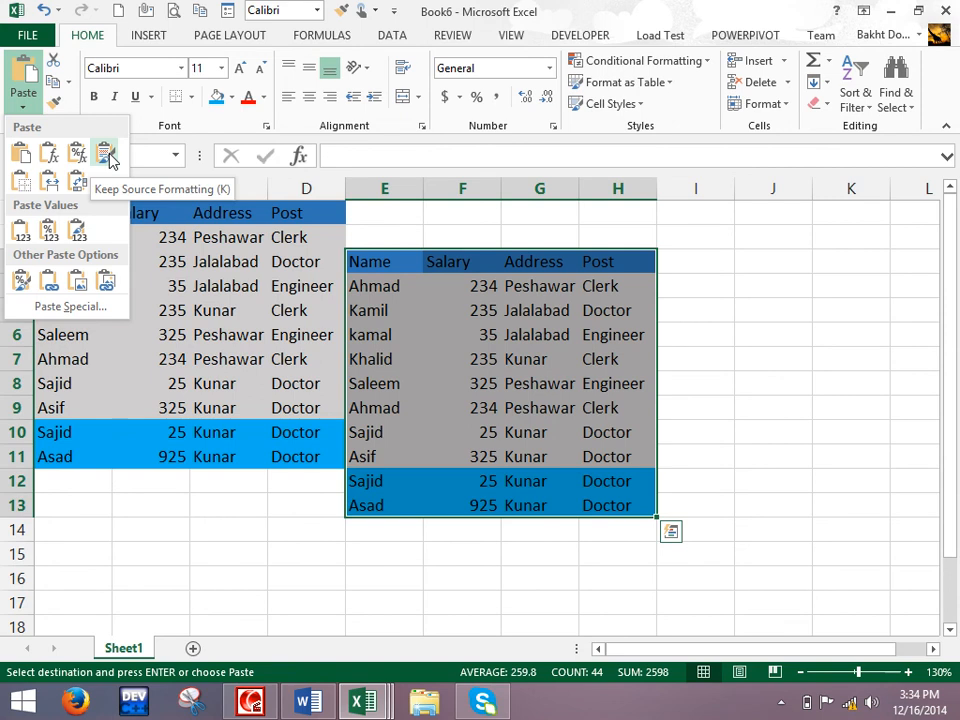
pyautogui.click(628, 326)
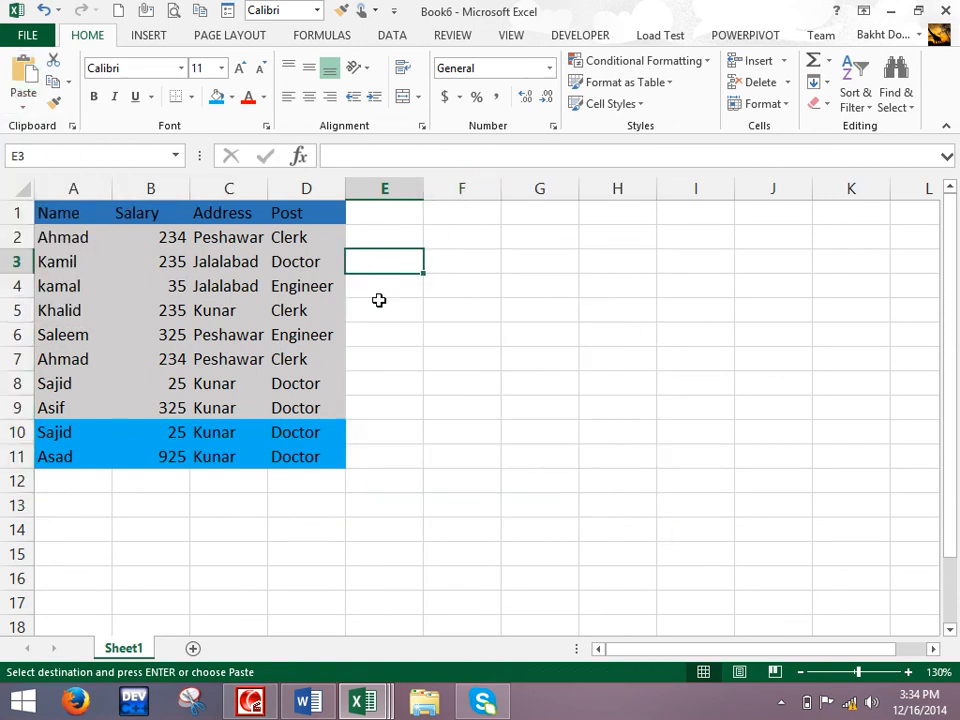
# Step: Copy the table A1:D11 within this workbook and try a regular paste at H1, undoing that paste
pyautogui.moveTo(71, 214); pyautogui.dragTo(312, 457)
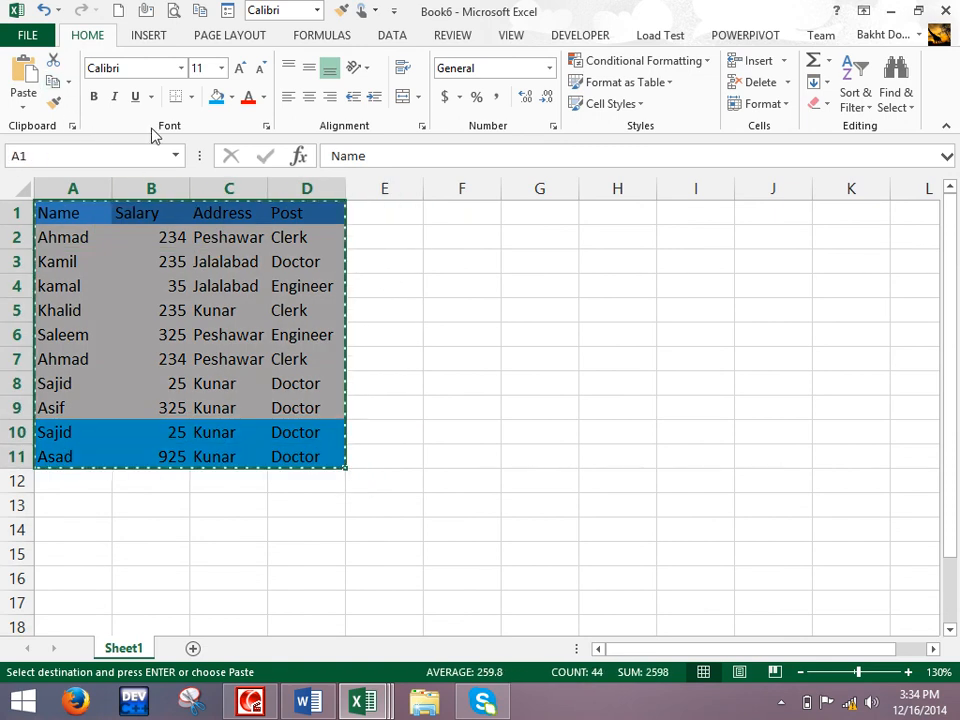
pyautogui.click(596, 212)
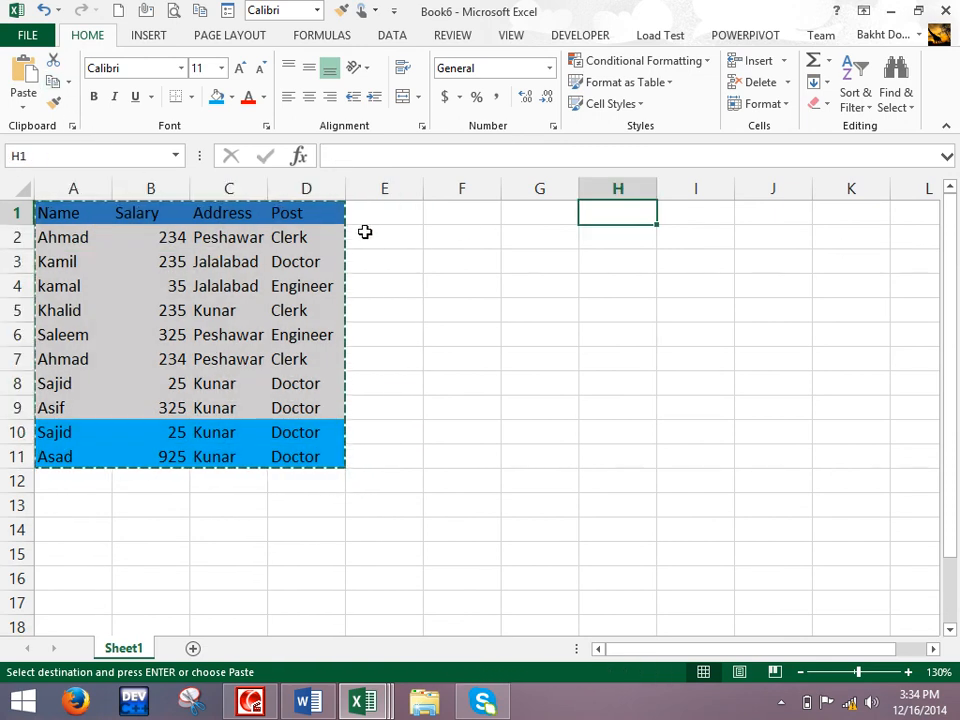
pyautogui.click(23, 105)
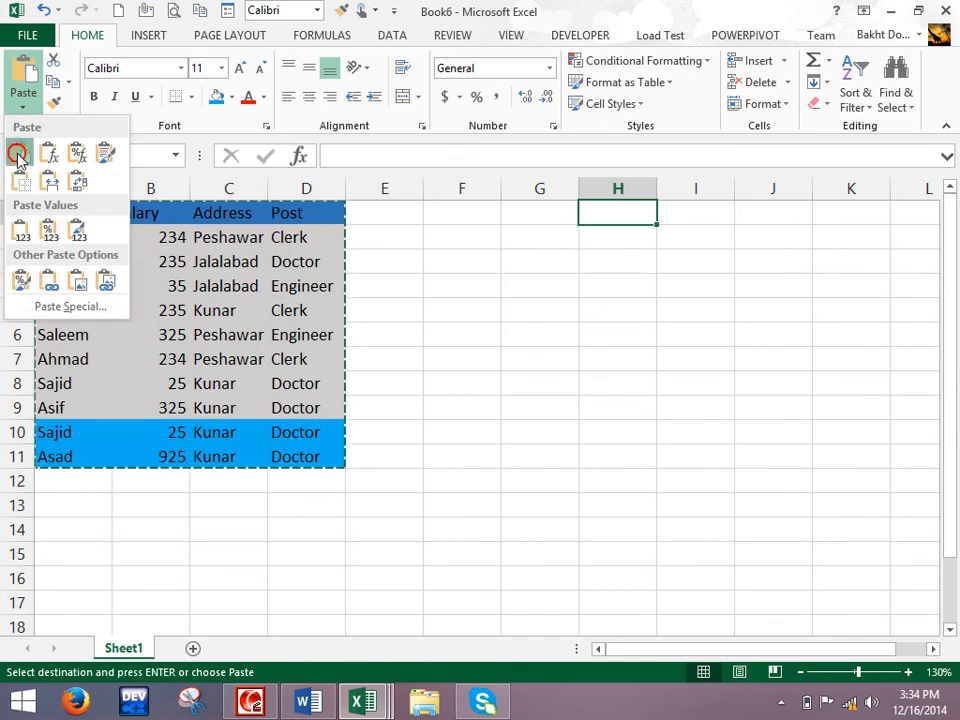
pyautogui.click(17, 152)
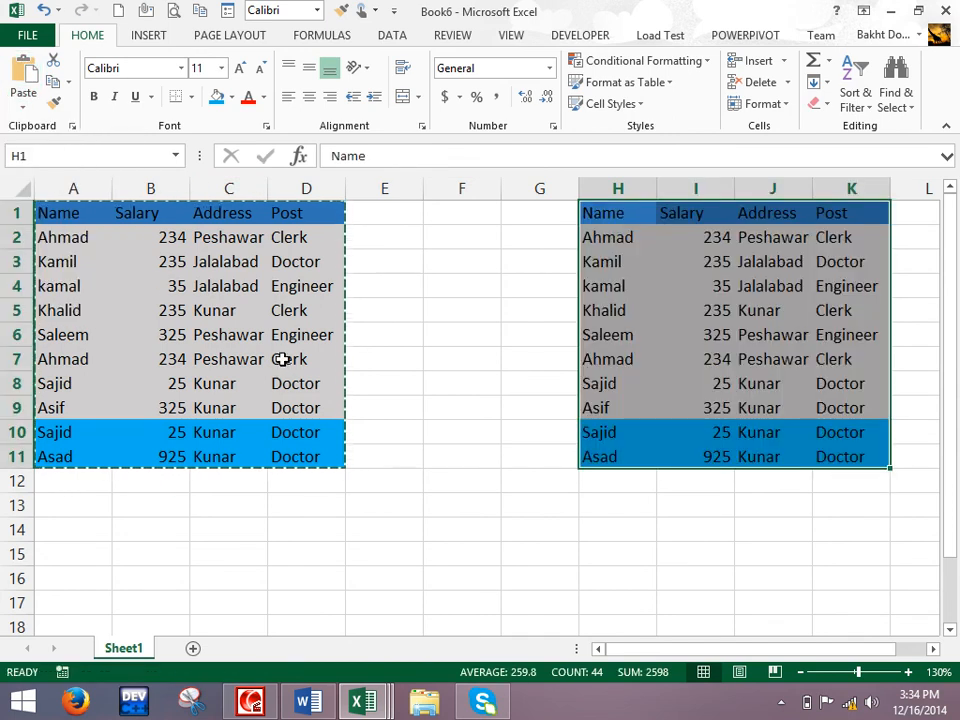
pyautogui.hotkey('ctrl', 'z')
# Step: Try pasting only the values of the copied table at G1
pyautogui.click(548, 217)
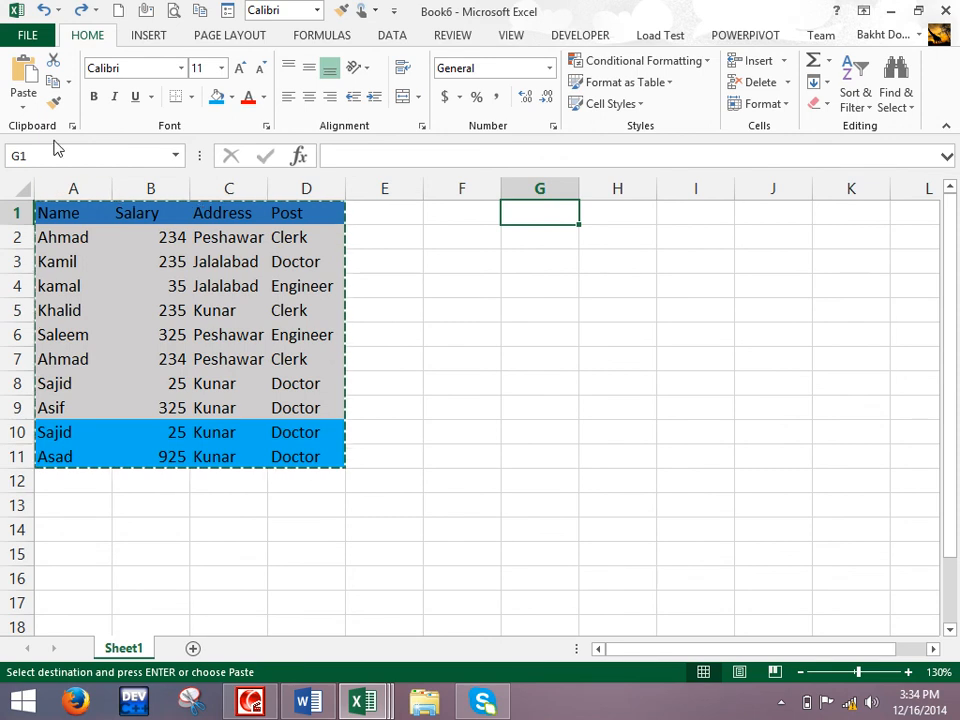
pyautogui.click(23, 105)
pyautogui.click(21, 229)
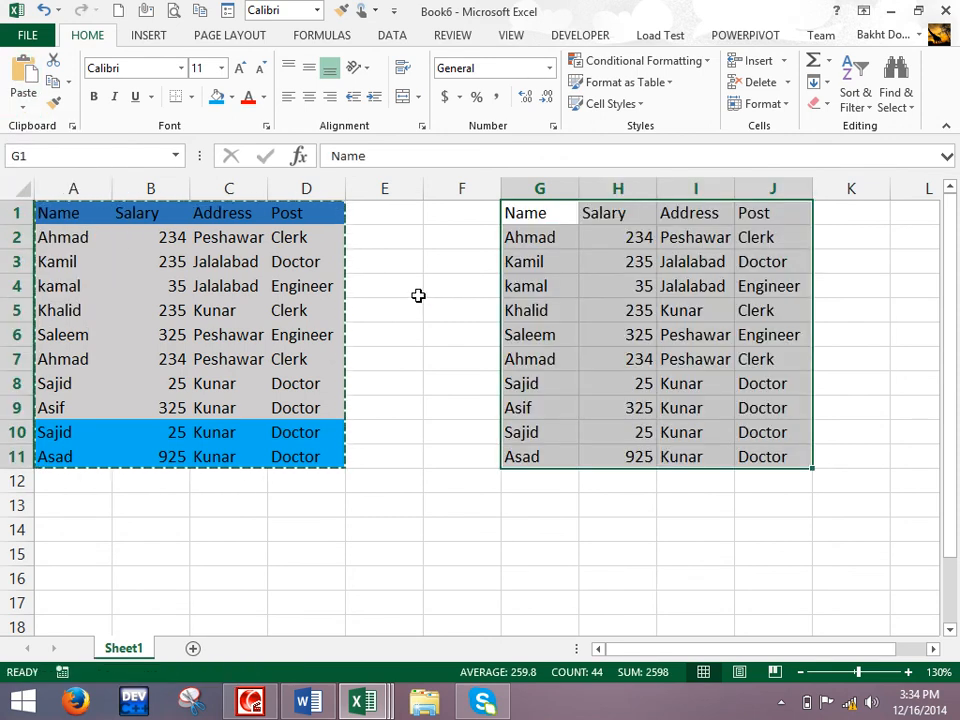
pyautogui.press('Delete')
# Step: Try pasting only the formatting of the copied table at G1
pyautogui.click(536, 212)
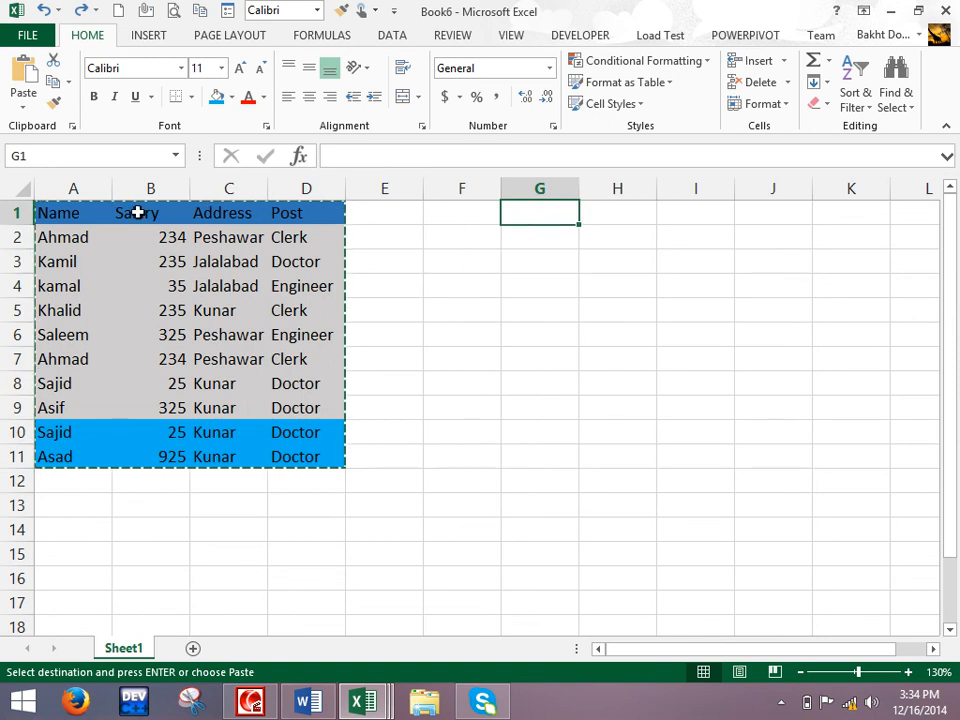
pyautogui.click(23, 105)
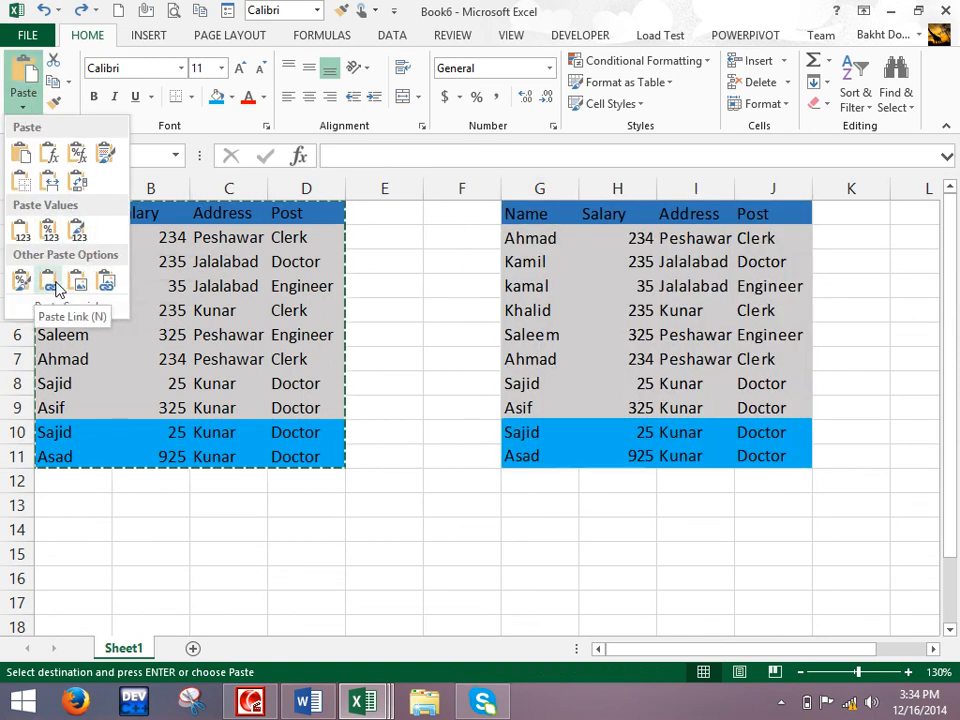
pyautogui.click(24, 282)
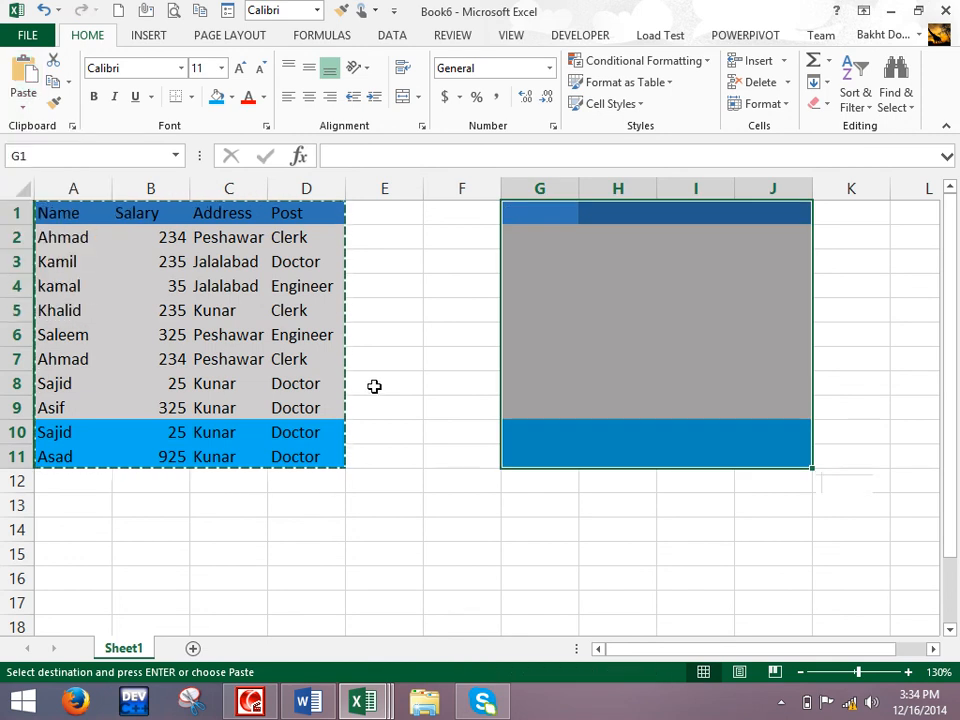
pyautogui.hotkey('ctrl', 'z')
# Step: Paste the copied table at G1 as links to the source cells
pyautogui.click(533, 212)
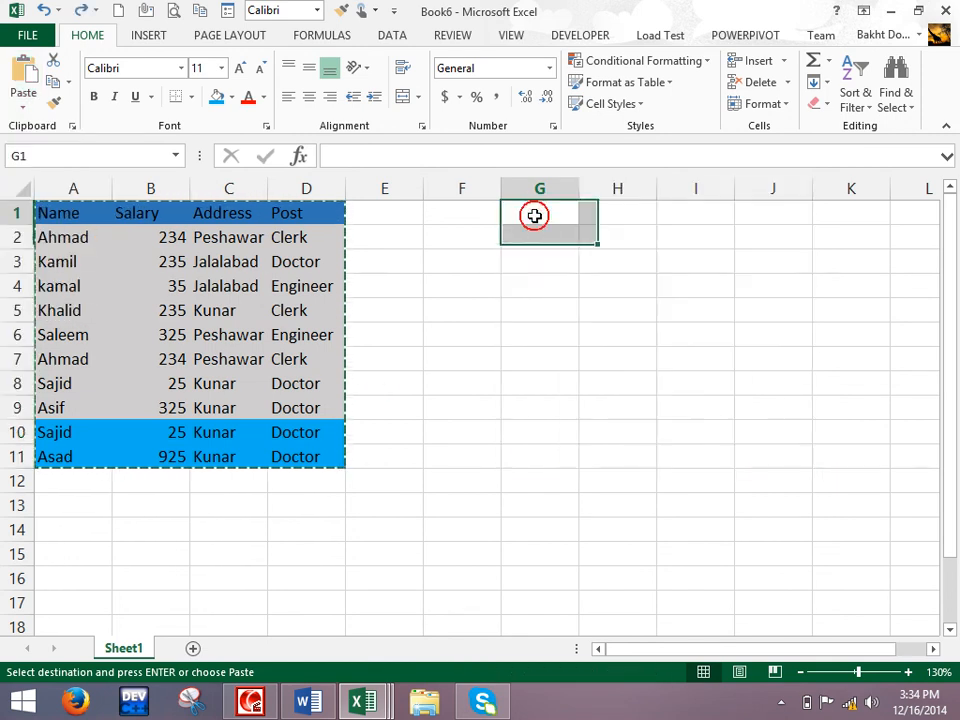
pyautogui.click(24, 106)
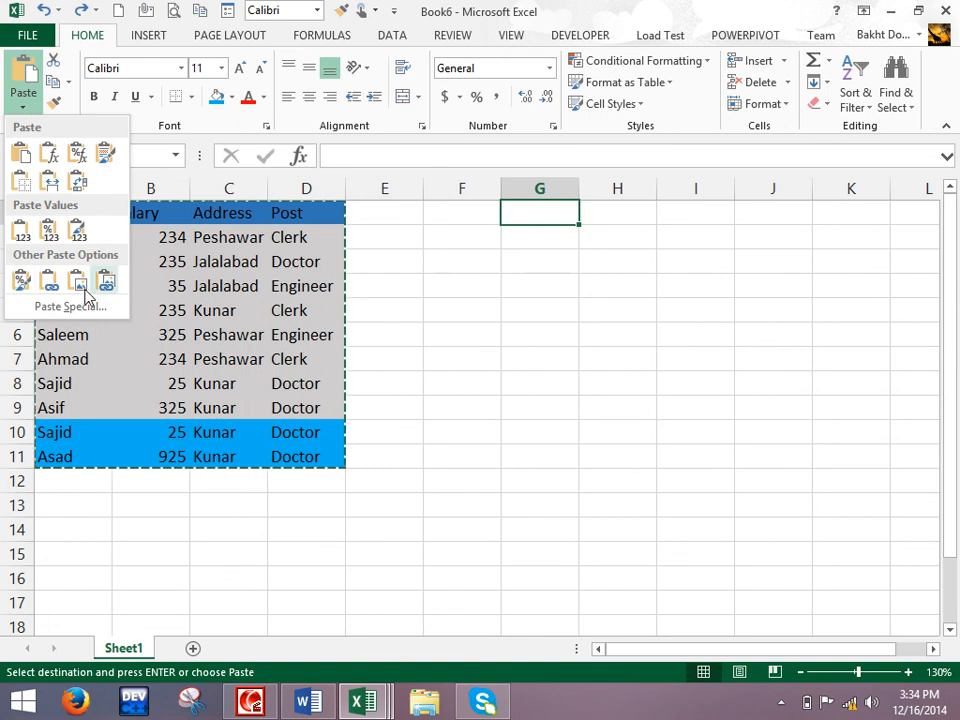
pyautogui.click(47, 282)
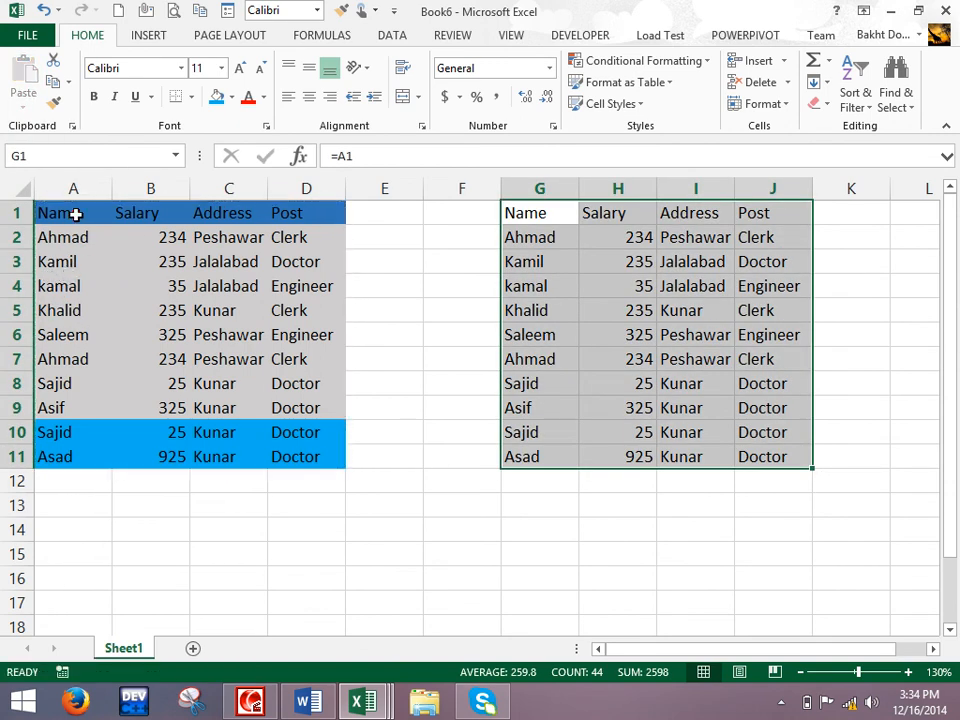
# Step: Change the source header in A1 to Employee and widen column G to fit the linked header
pyautogui.click(90, 213)
pyautogui.write('Emplo')
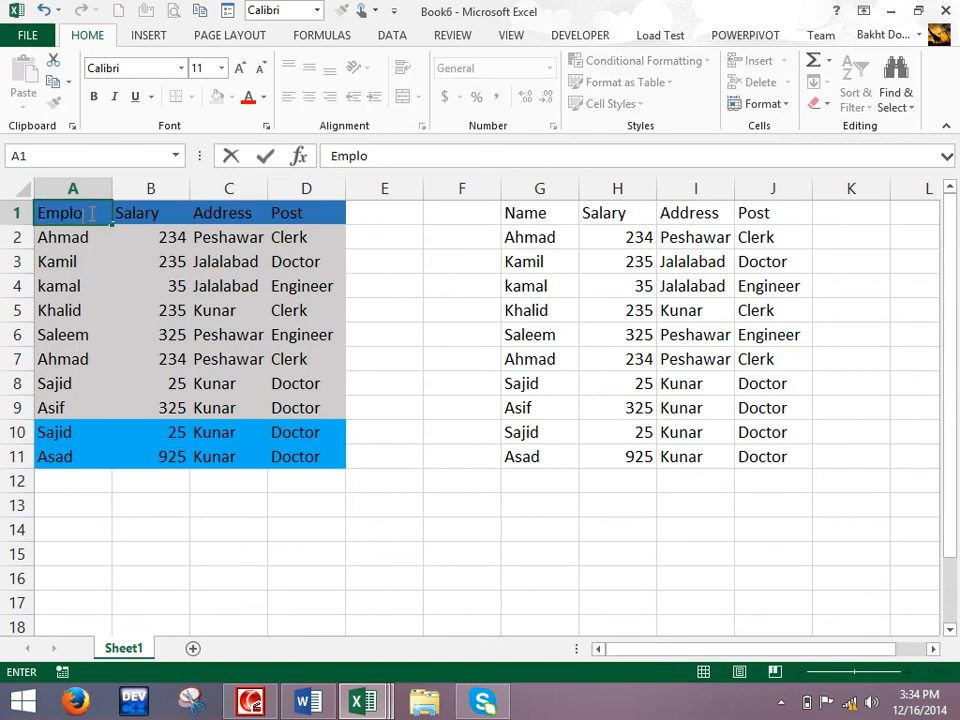
pyautogui.write('yee')
pyautogui.press('Return')
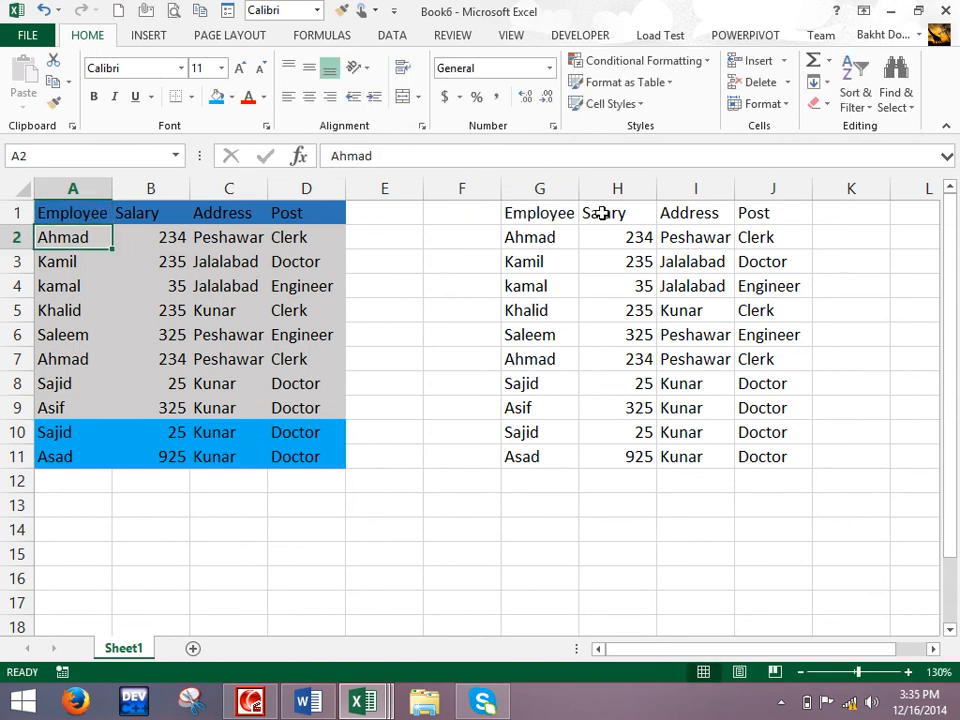
pyautogui.moveTo(578, 188); pyautogui.dragTo(614, 190)
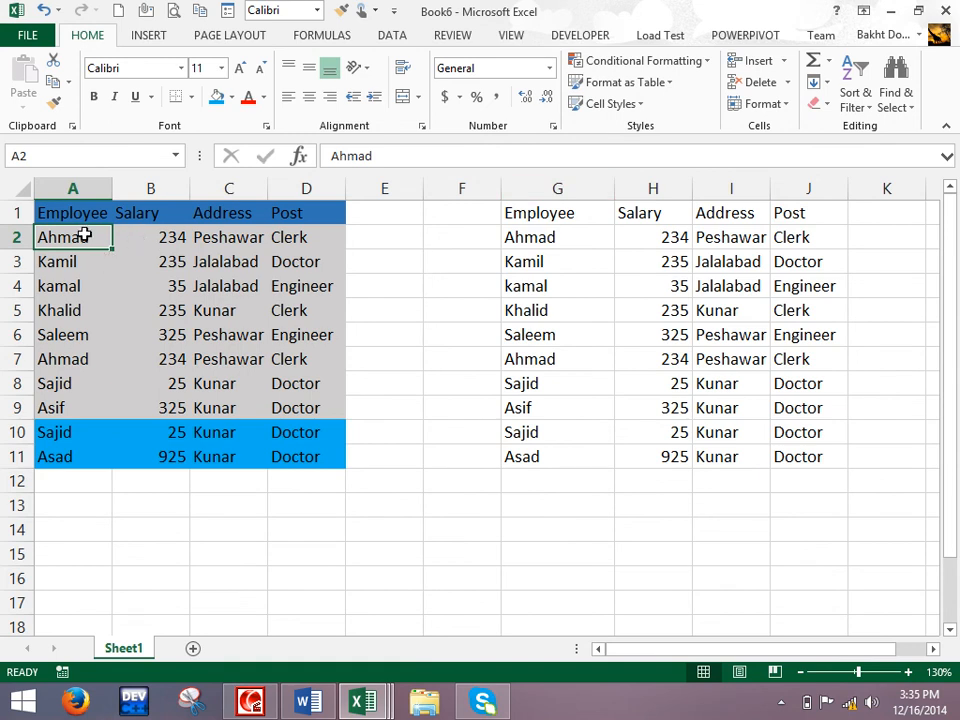
# Step: Replace the first three employee names in A2:A4 of the source table with different names
pyautogui.write('Jaml')
pyautogui.write('al')
pyautogui.press('Return')
pyautogui.write('Khalid')
pyautogui.press('Return')
pyautogui.write('wasim')
pyautogui.press('Return')
# Step: Enter salaries 1000 in B2 and 2000 in B3, and fill the series down to 10000 in B11
pyautogui.press('Up')
pyautogui.press('Up')
pyautogui.press('Right')
pyautogui.press('Up')
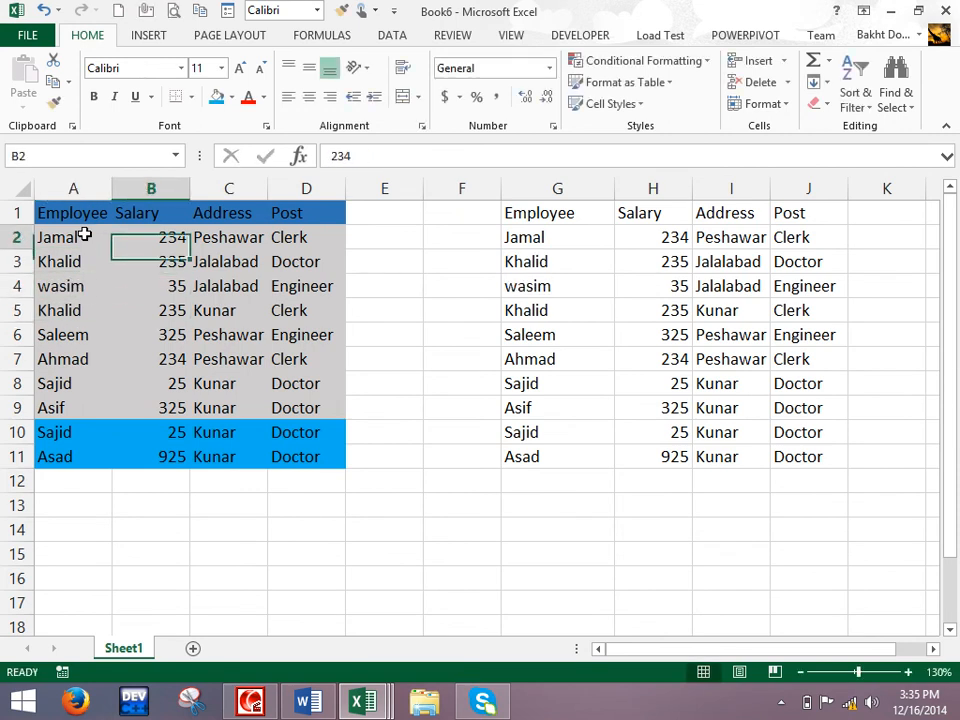
pyautogui.write('1000')
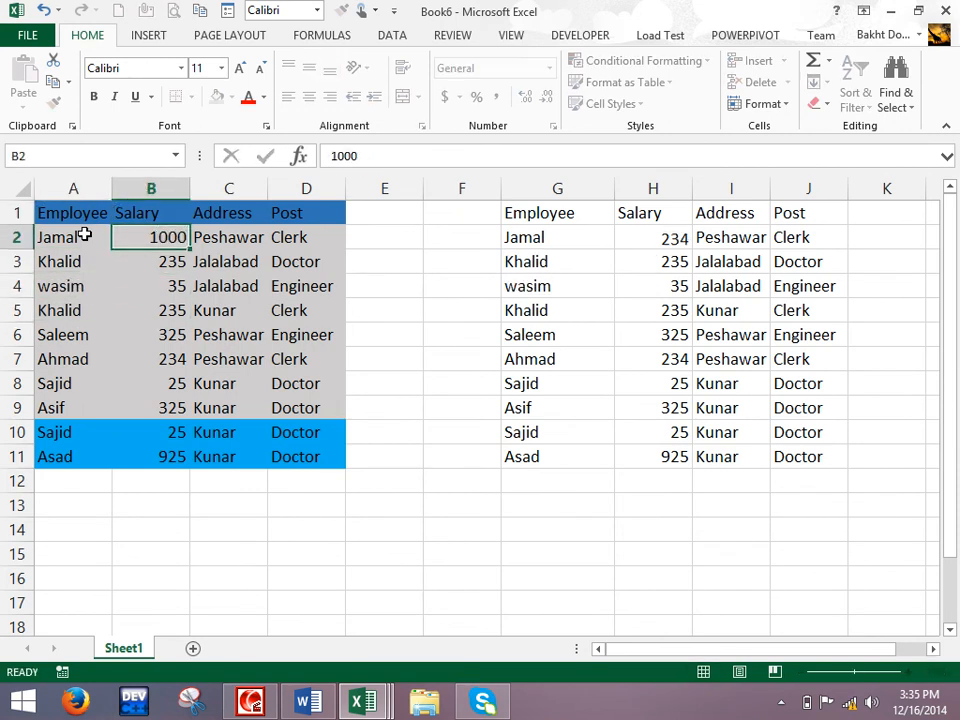
pyautogui.press('Return')
pyautogui.write('200')
pyautogui.press('Return')
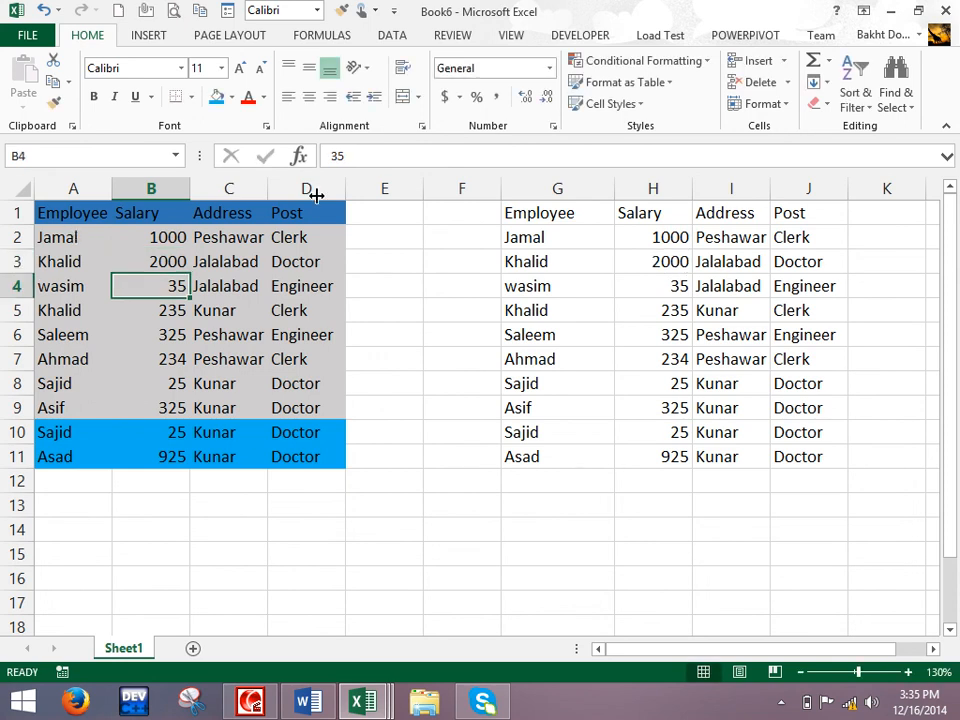
pyautogui.moveTo(184, 242); pyautogui.dragTo(203, 463)
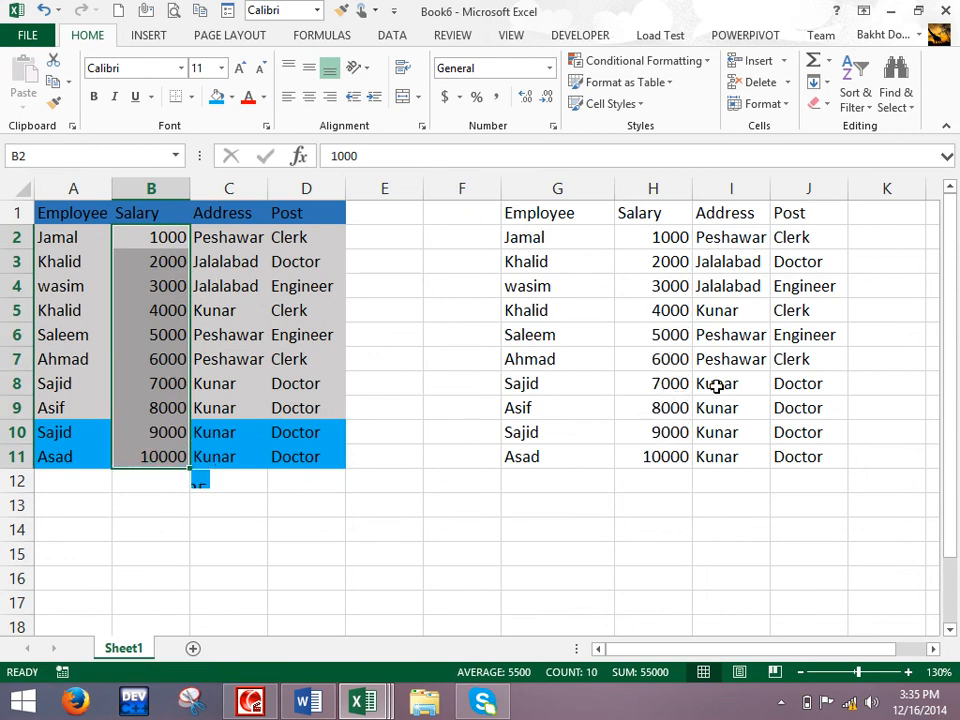
pyautogui.click(568, 339)
pyautogui.click(407, 411)
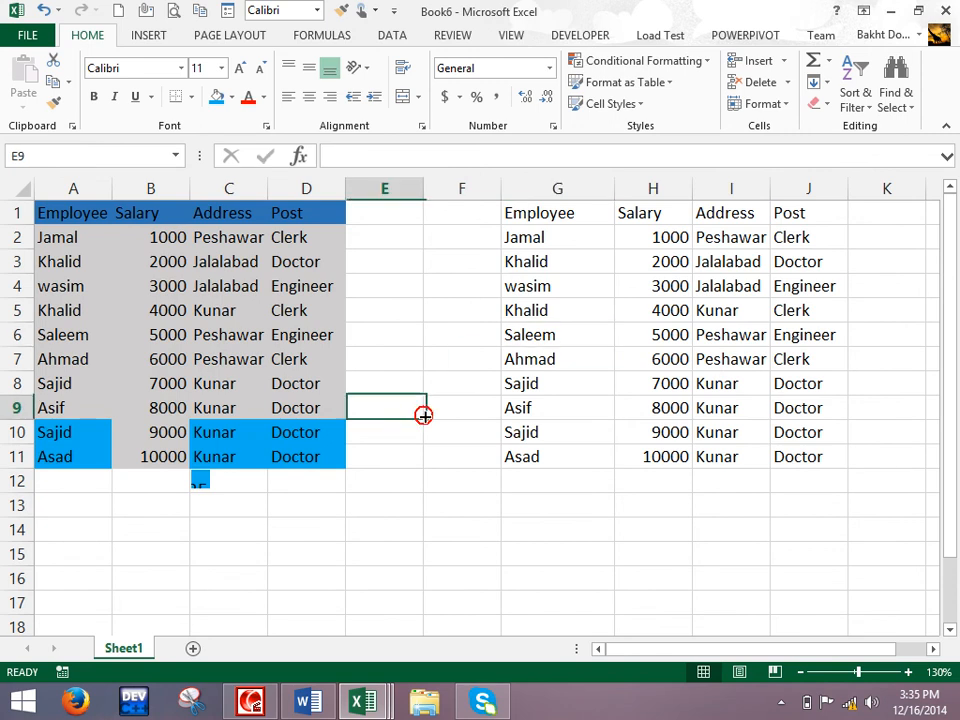
# Step: Copy the linked table G1:J11 and create a new blank workbook
pyautogui.moveTo(598, 220); pyautogui.dragTo(789, 448)
pyautogui.click(50, 82)
pyautogui.click(118, 11)
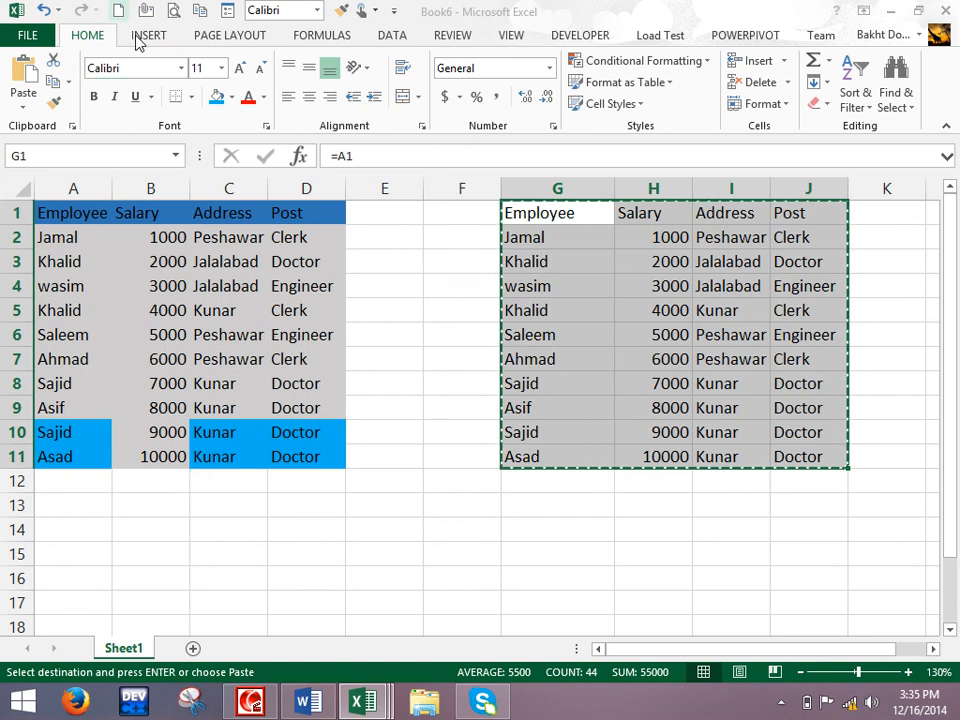
# Step: Try a regular paste of the linked table at A1 of the new workbook
pyautogui.click(24, 70)
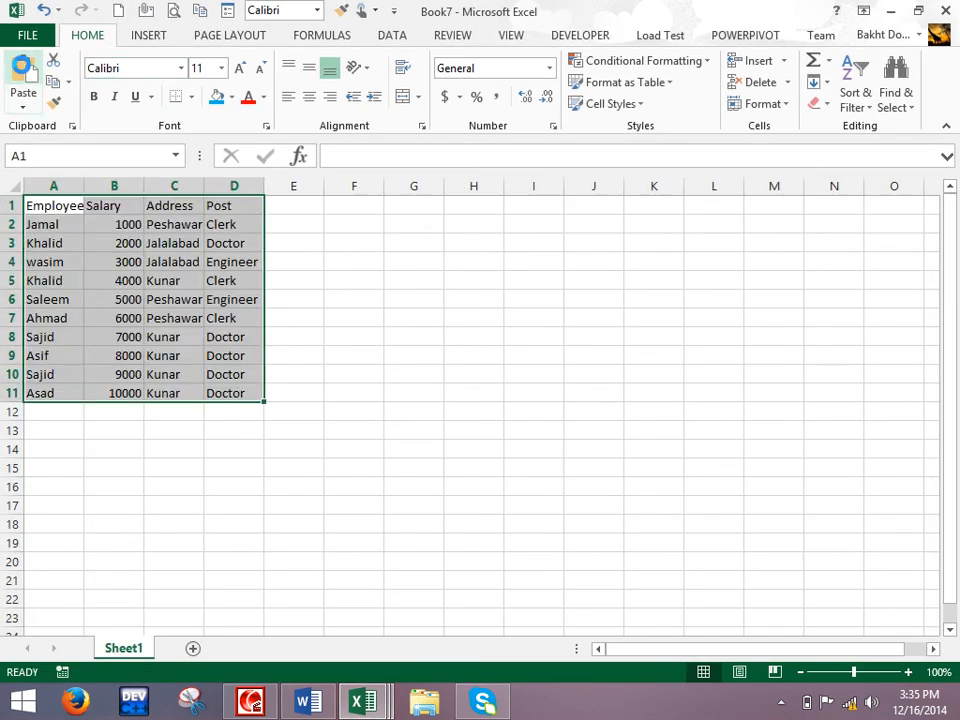
pyautogui.press('Delete')
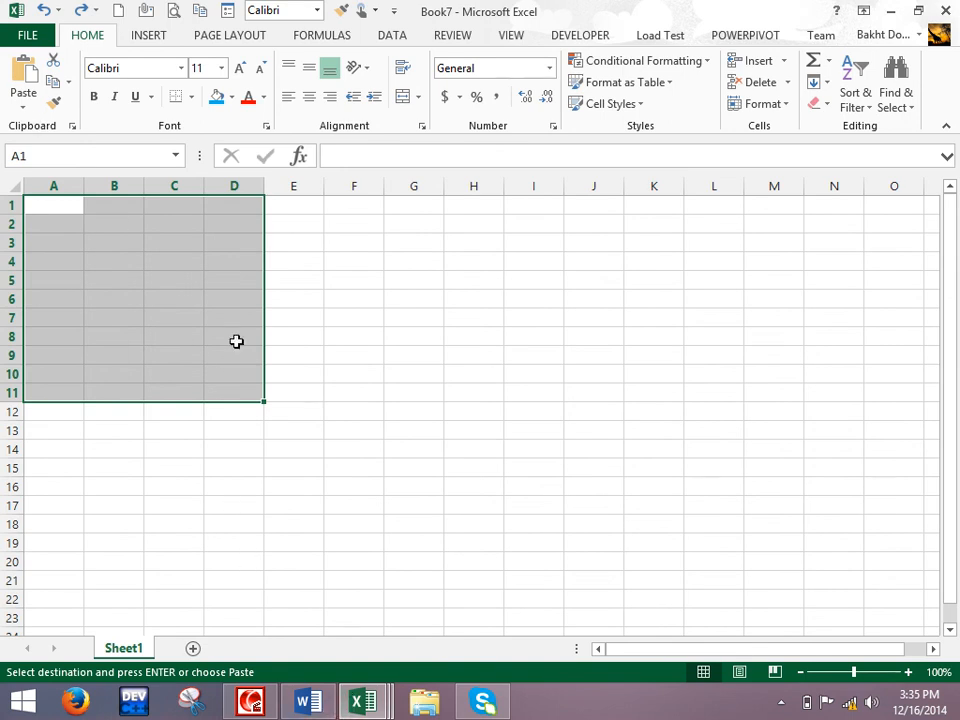
pyautogui.click(27, 75)
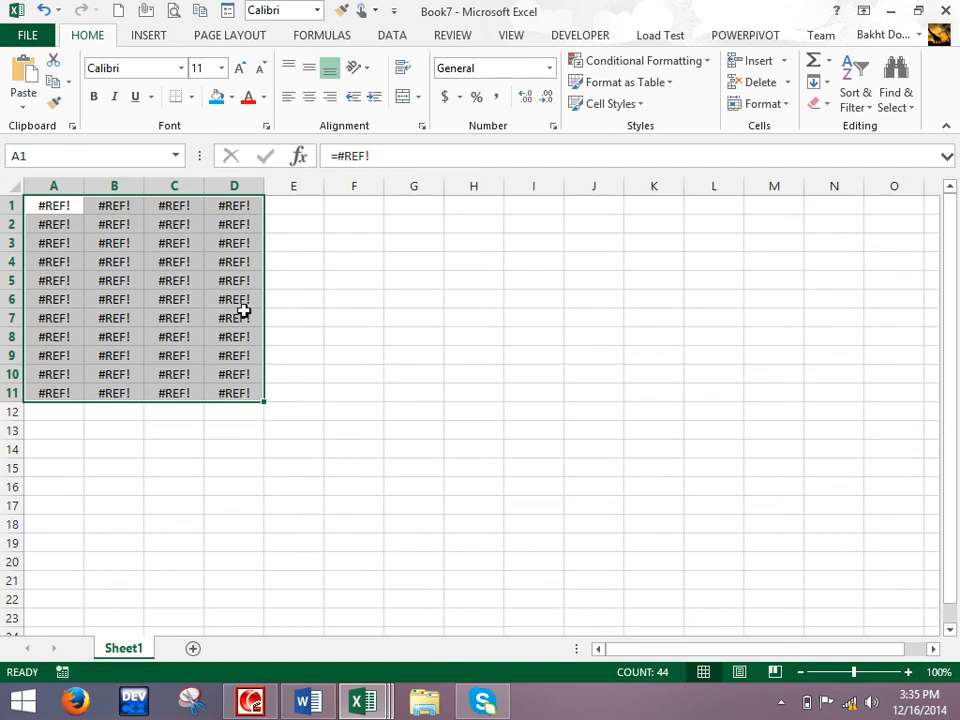
pyautogui.press('Delete')
# Step: Paste only the values of the copied table into A1:D11 and return to the Book6 workbook
pyautogui.click(23, 97)
pyautogui.click(22, 228)
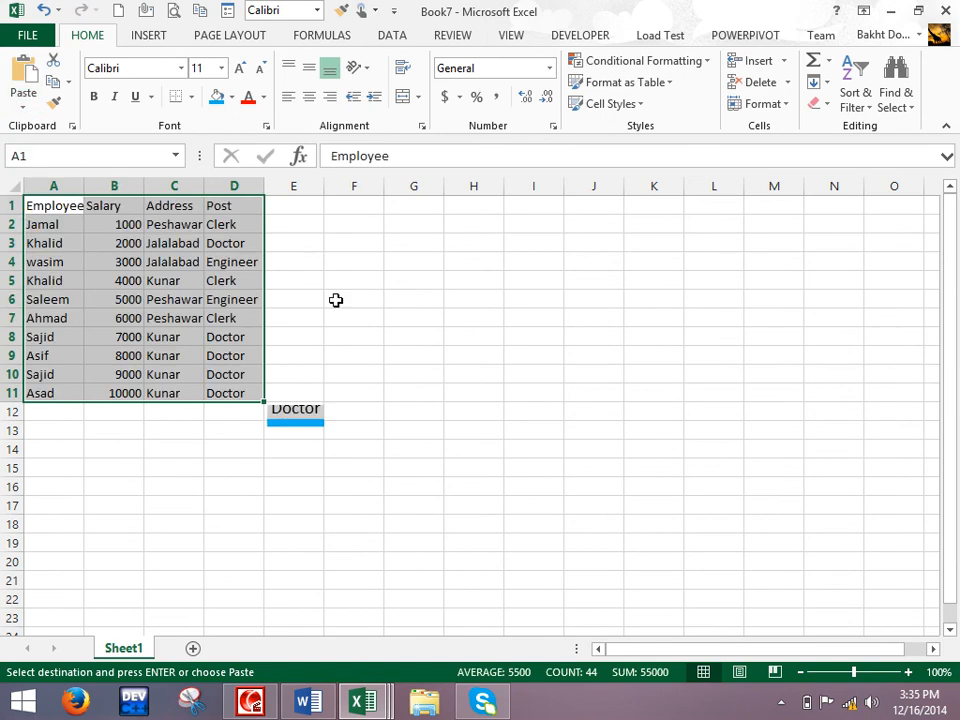
pyautogui.click(397, 302)
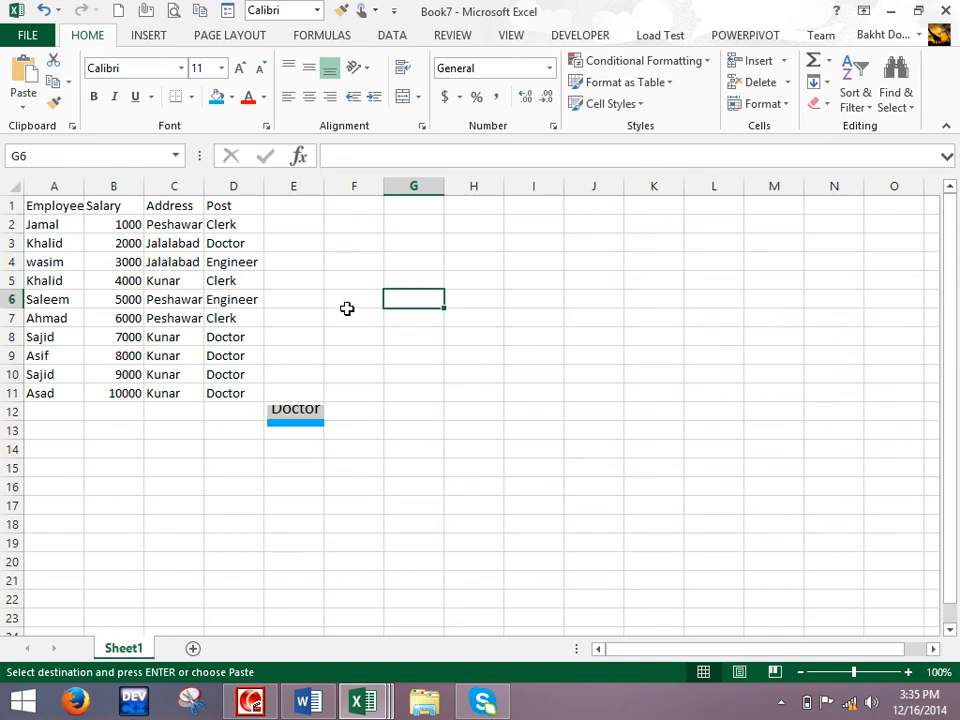
pyautogui.moveTo(362, 700)
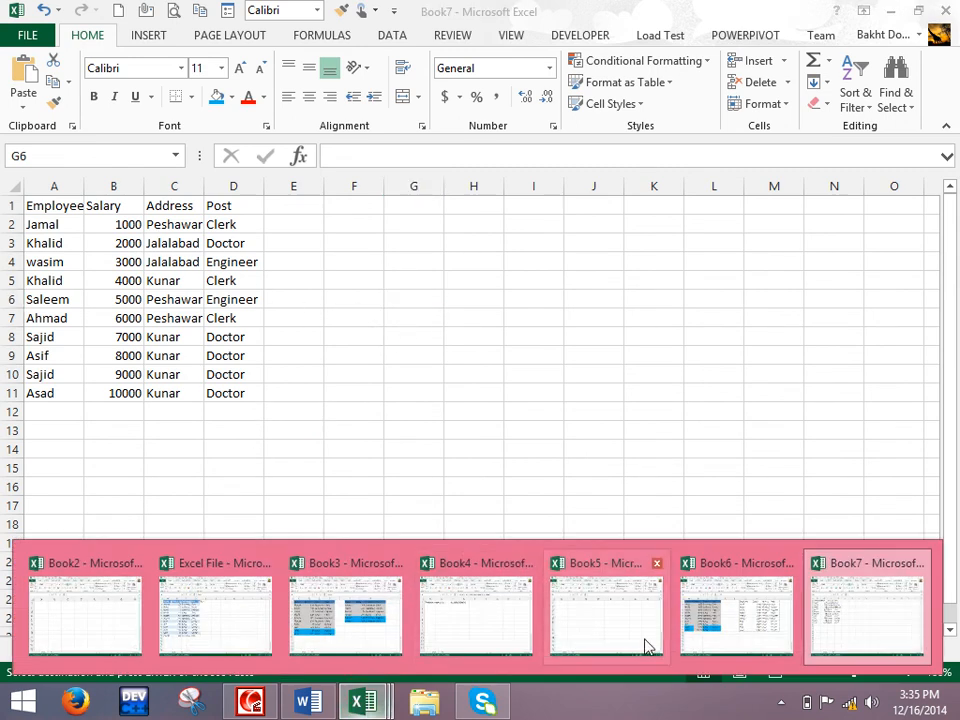
pyautogui.click(733, 612)
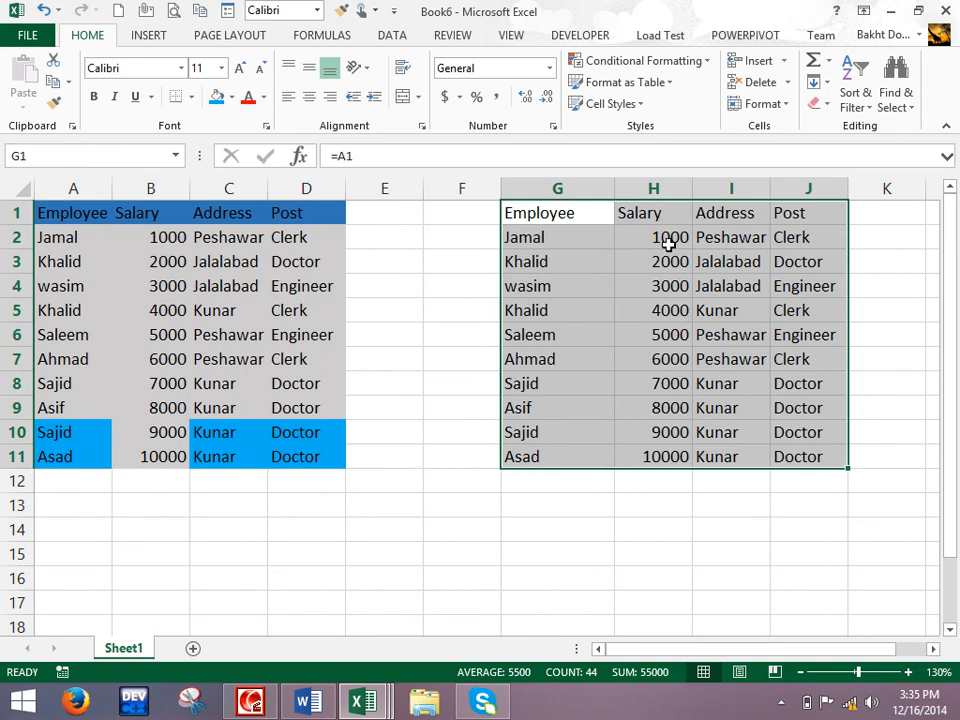
# Step: Check the link formulas in cells H2 and G2 of the linked table
pyautogui.doubleClick(671, 241)
pyautogui.press('Escape')
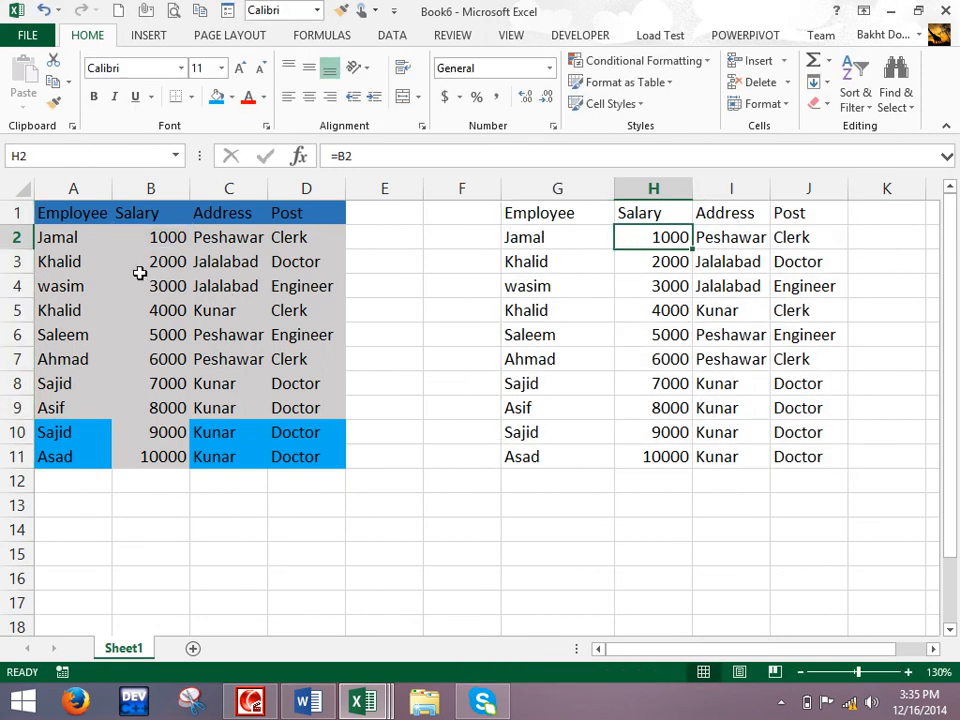
pyautogui.doubleClick(540, 238)
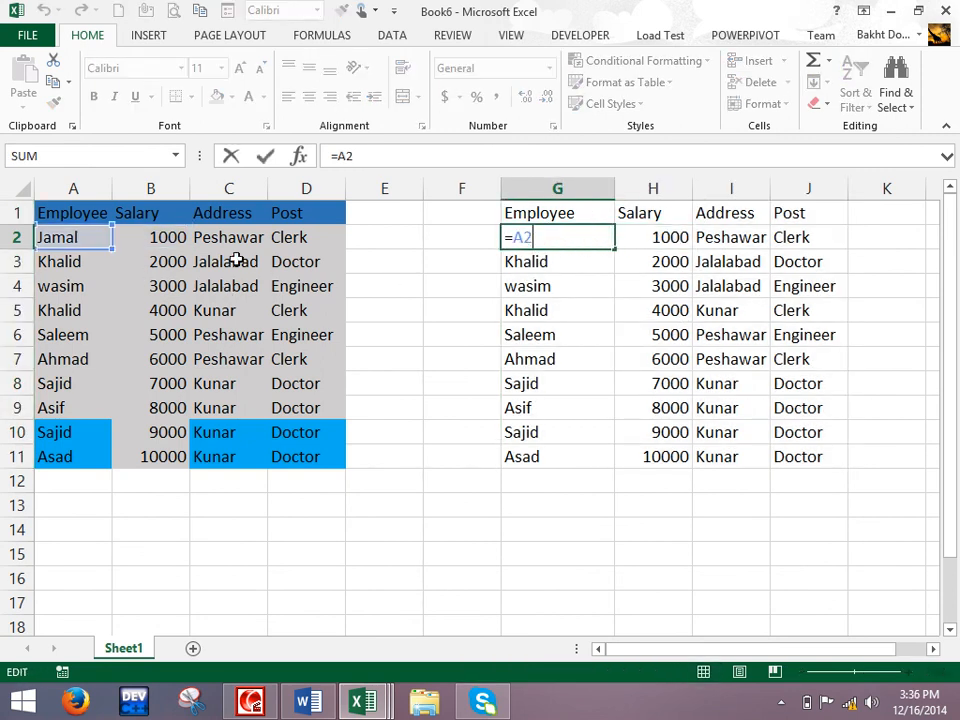
pyautogui.press('Escape')
pyautogui.click(472, 543)
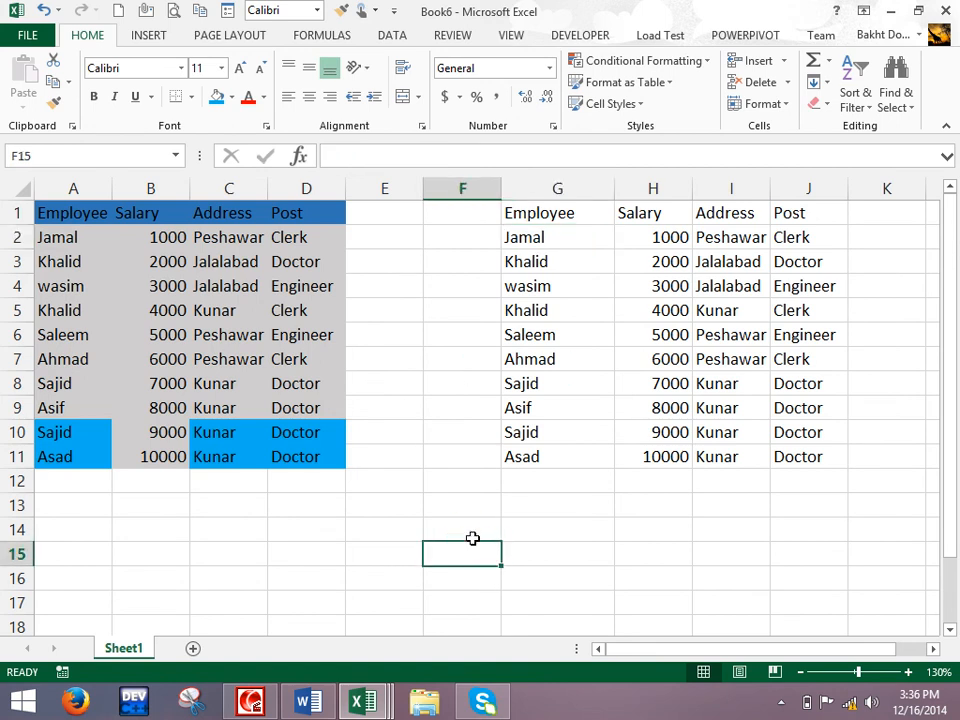
# Step: Enter a formula in F14 that links to cell A2
pyautogui.click(77, 237)
pyautogui.click(452, 530)
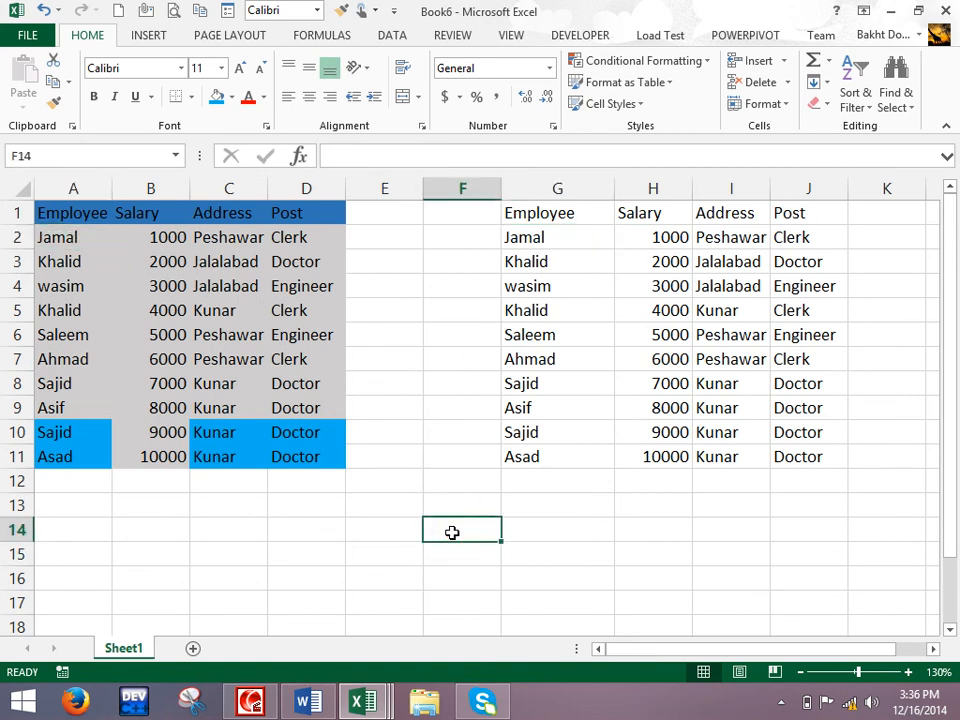
pyautogui.write('=')
pyautogui.click(76, 238)
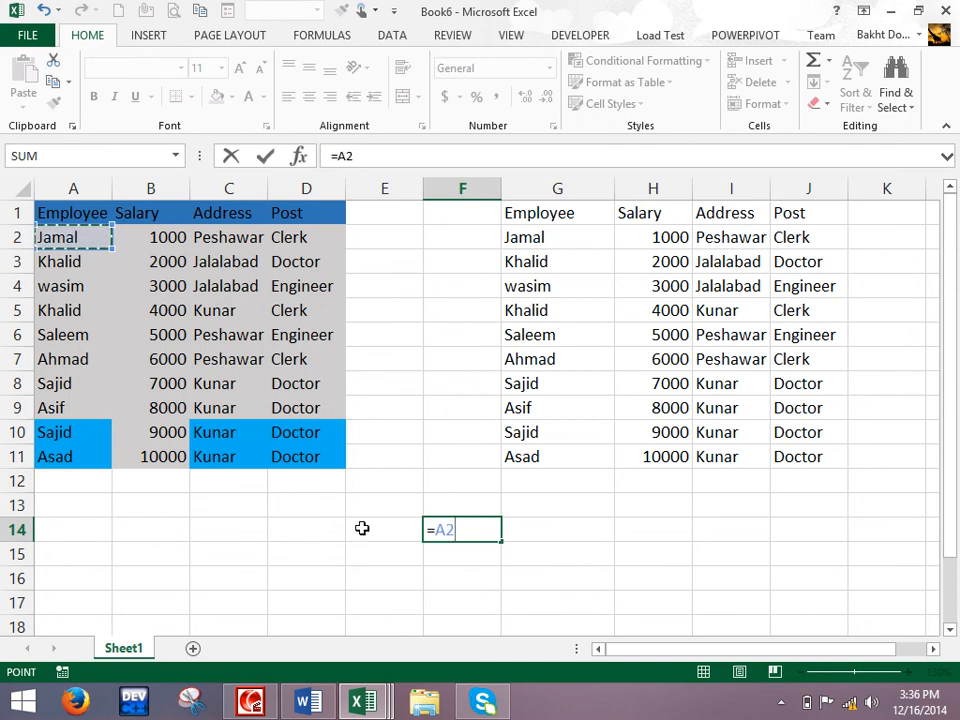
pyautogui.press('Return')
# Step: Replace the employee name in A2 with a different first name
pyautogui.click(64, 238)
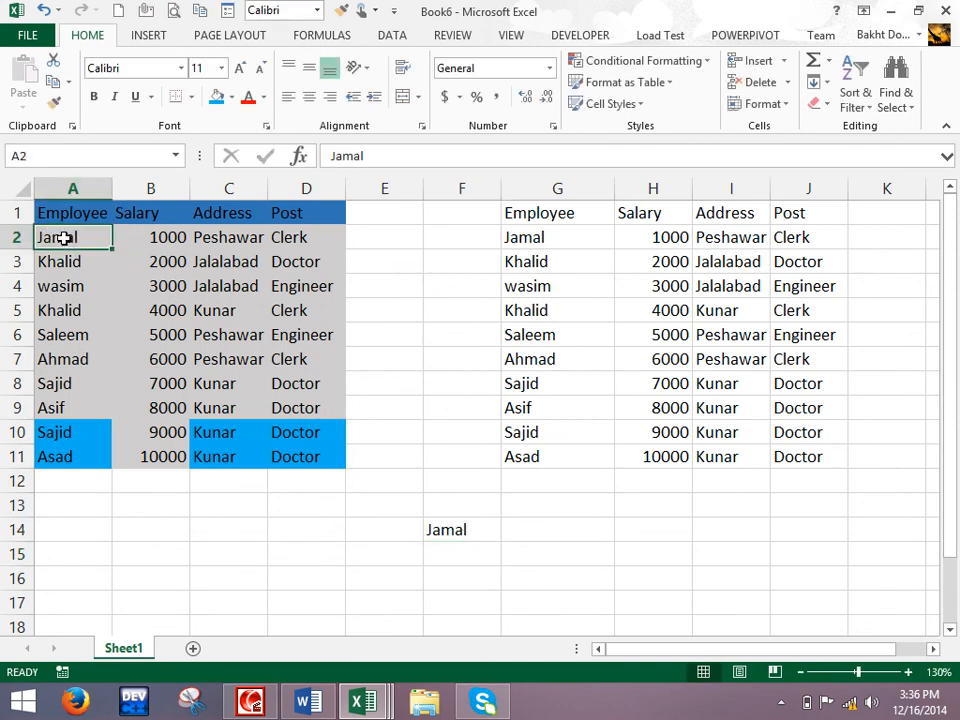
pyautogui.write('Tariq')
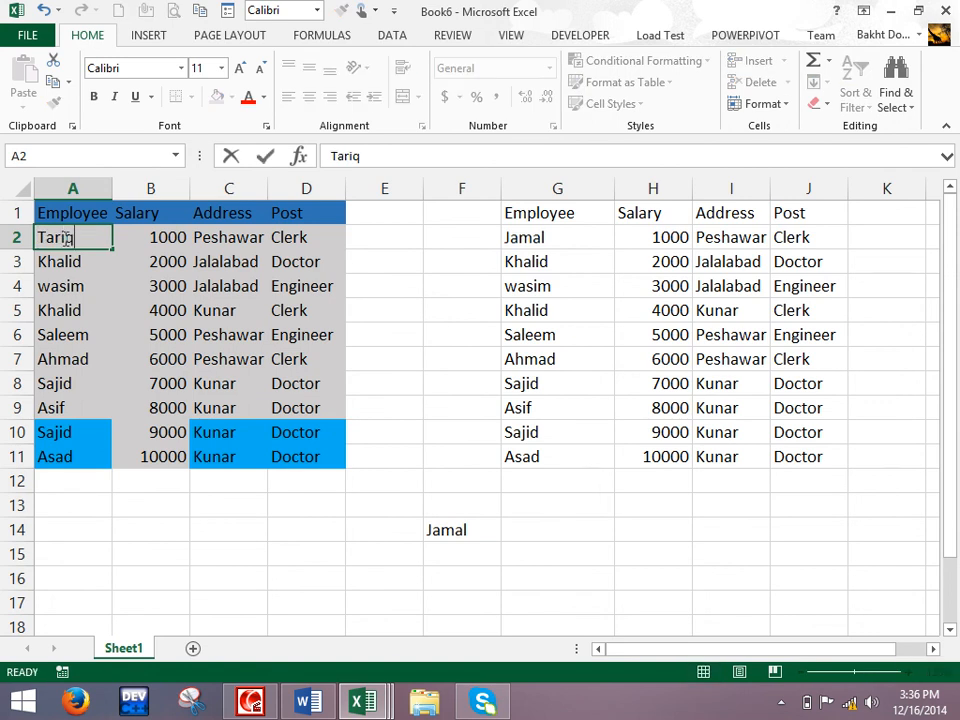
pyautogui.press('Return')
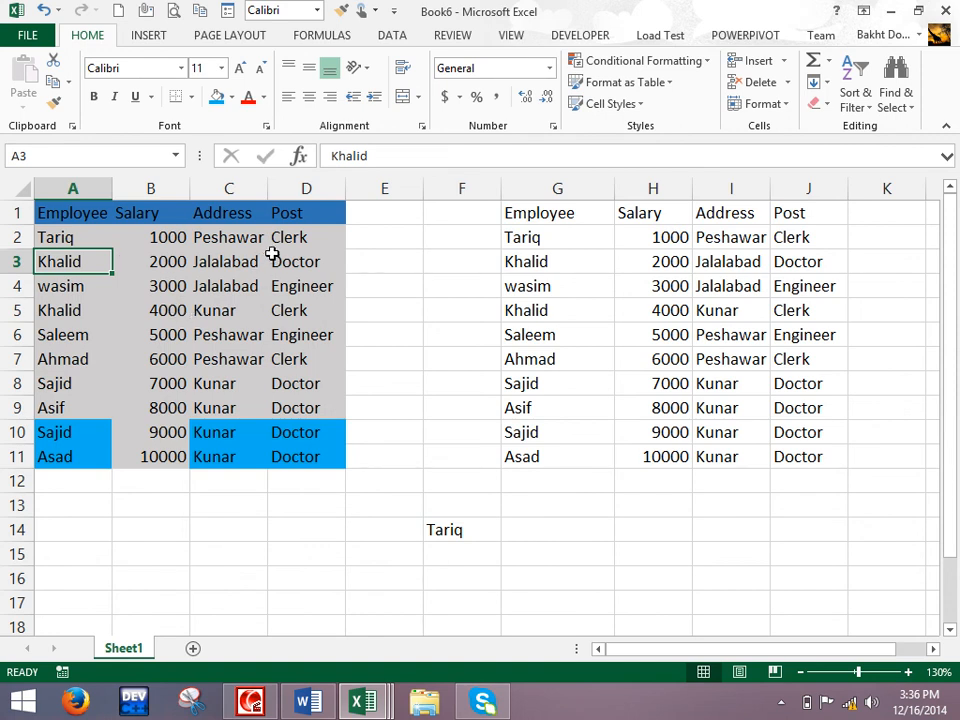
# Step: Inspect the link formulas in cells G2 to G6, leaving them unedited
pyautogui.click(570, 236)
pyautogui.doubleClick(570, 236)
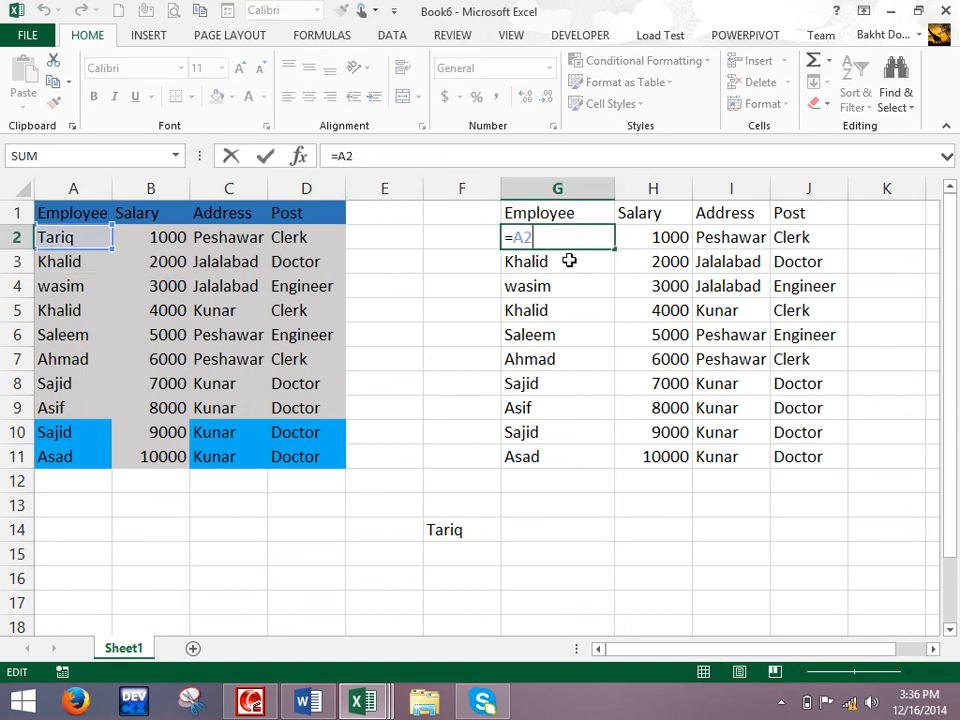
pyautogui.doubleClick(567, 260)
pyautogui.doubleClick(568, 283)
pyautogui.doubleClick(564, 313)
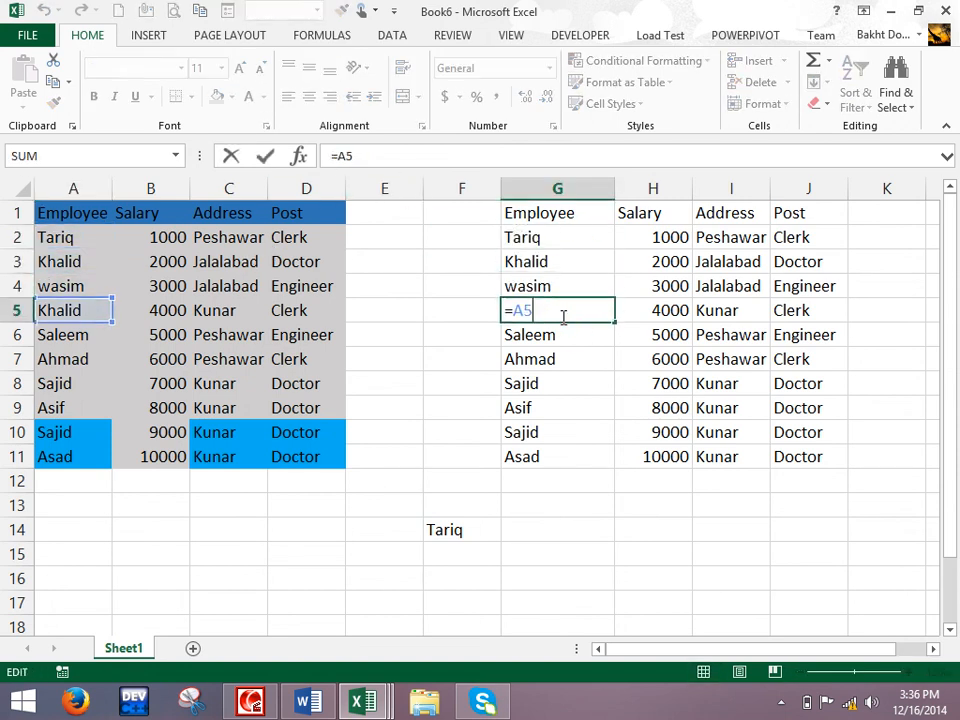
pyautogui.click(572, 340)
pyautogui.doubleClick(572, 340)
pyautogui.press('Escape')
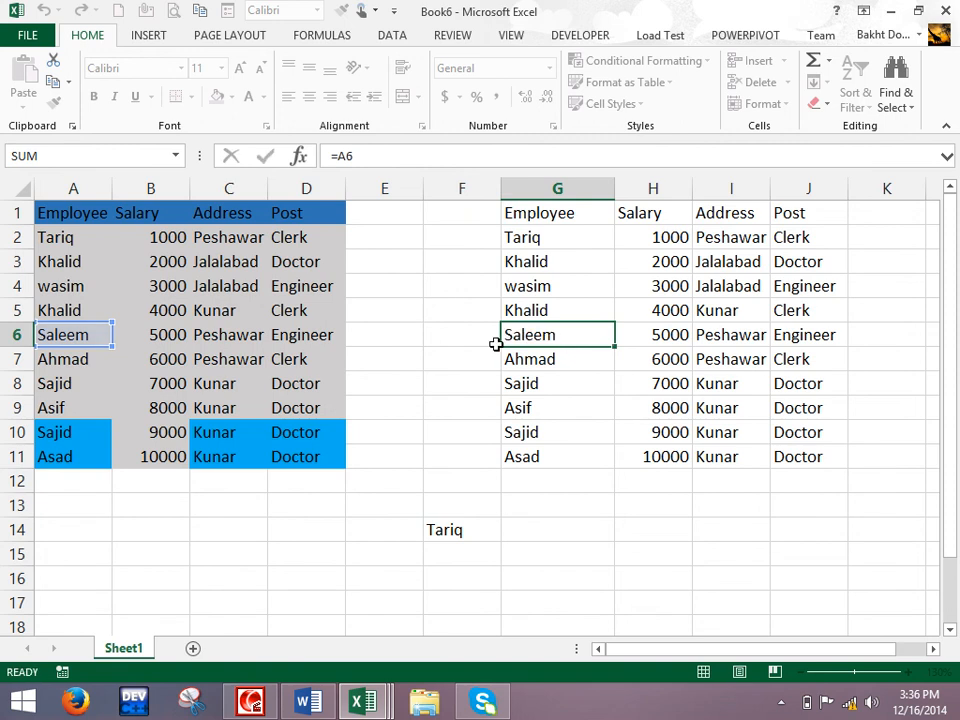
# Step: Copy the linked cells G1:H5 and select G14 as the paste destination
pyautogui.moveTo(539, 212); pyautogui.dragTo(621, 306)
pyautogui.click(52, 81)
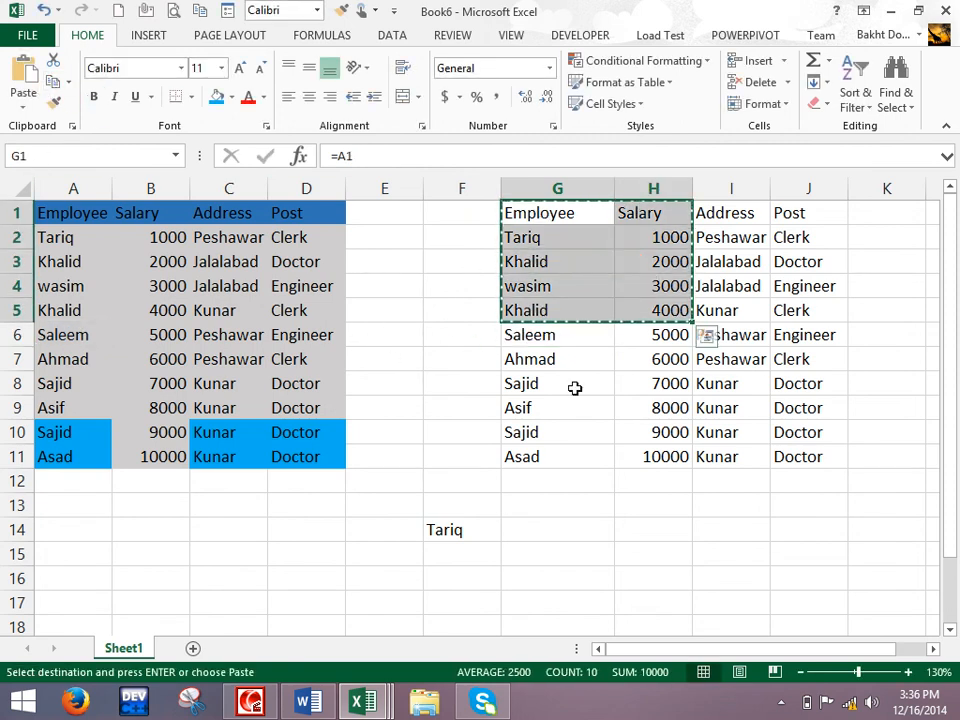
pyautogui.click(549, 523)
# Step: Try a regular paste of the linked cells at G14 and undo it
pyautogui.click(25, 90)
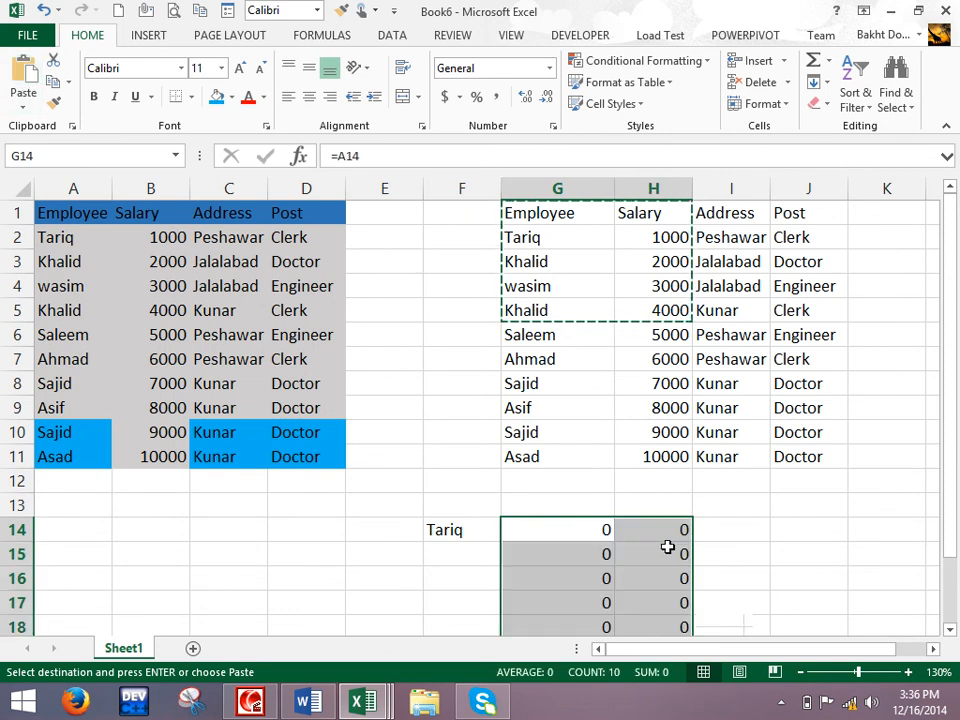
pyautogui.hotkey('ctrl', 'z')
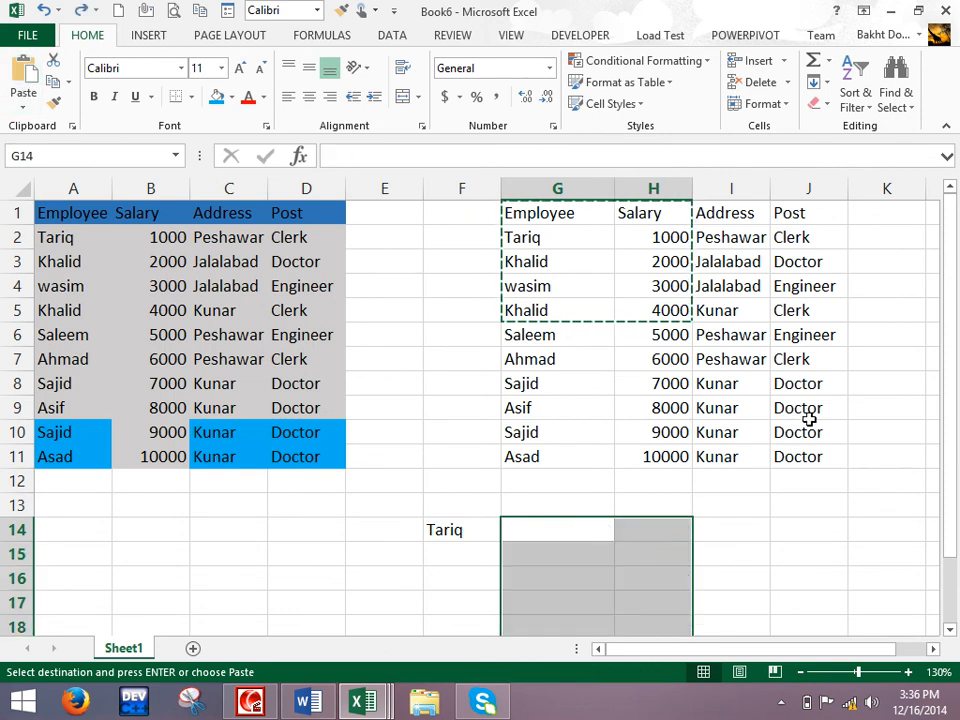
# Step: Paste only the values of the copied cells at G14 and check the content of G15
pyautogui.click(23, 100)
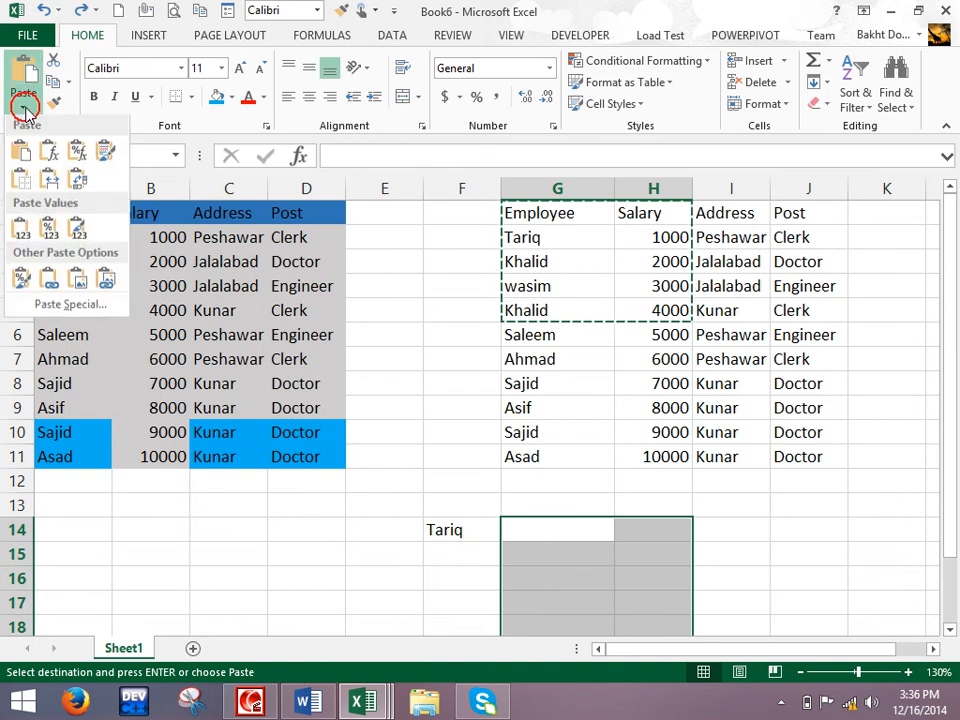
pyautogui.click(21, 233)
pyautogui.doubleClick(544, 553)
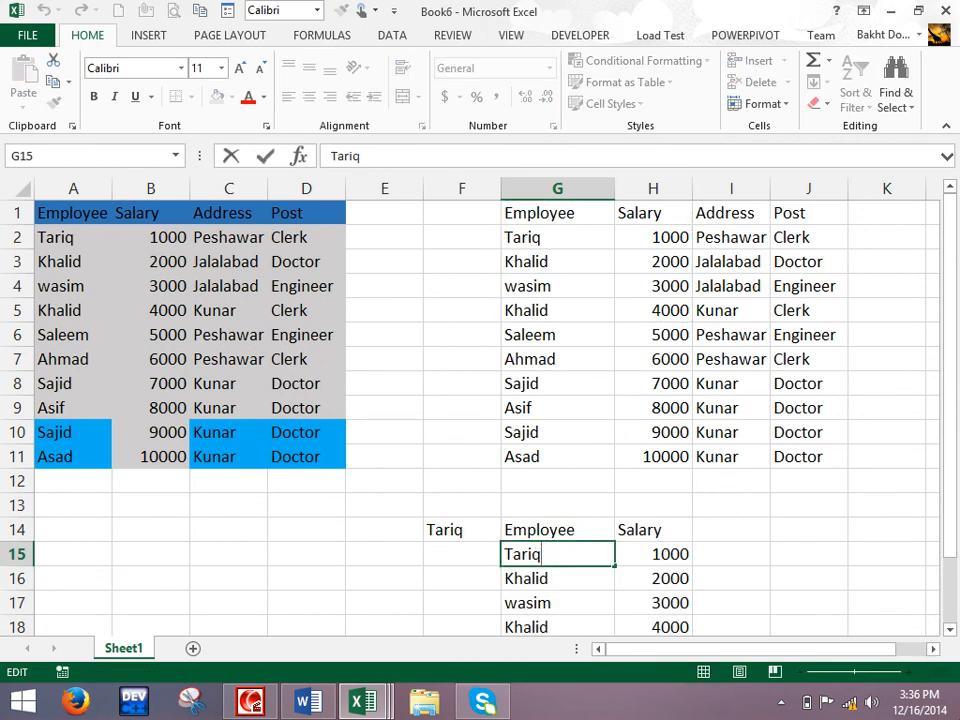
# Step: Switch to the Book7 workbook and autofit the width of column A
pyautogui.moveTo(922, 48)
pyautogui.moveTo(362, 703)
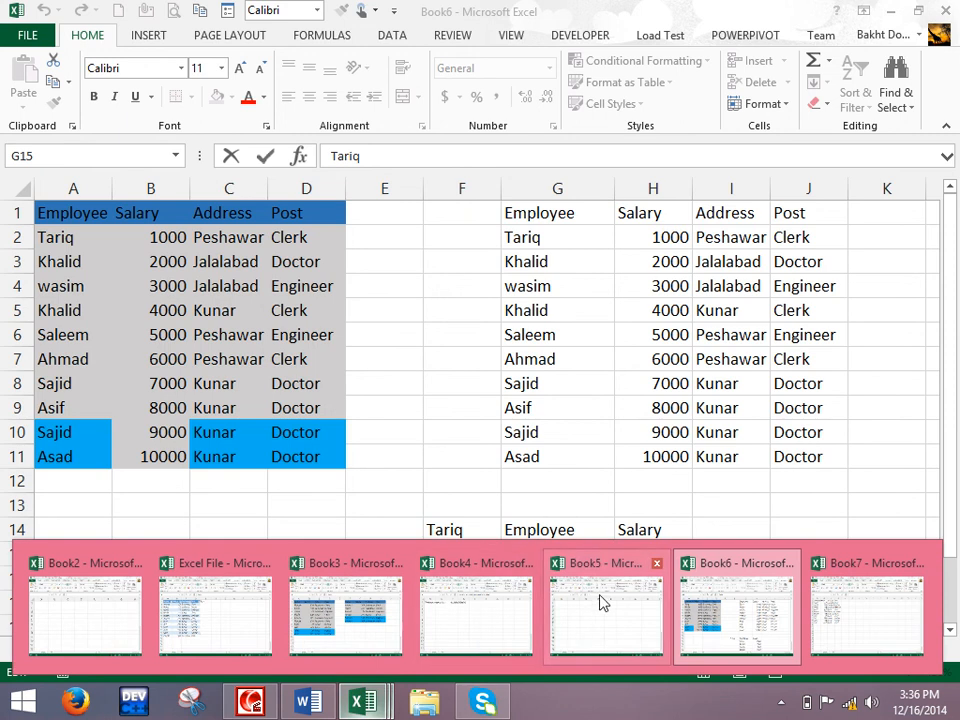
pyautogui.click(850, 610)
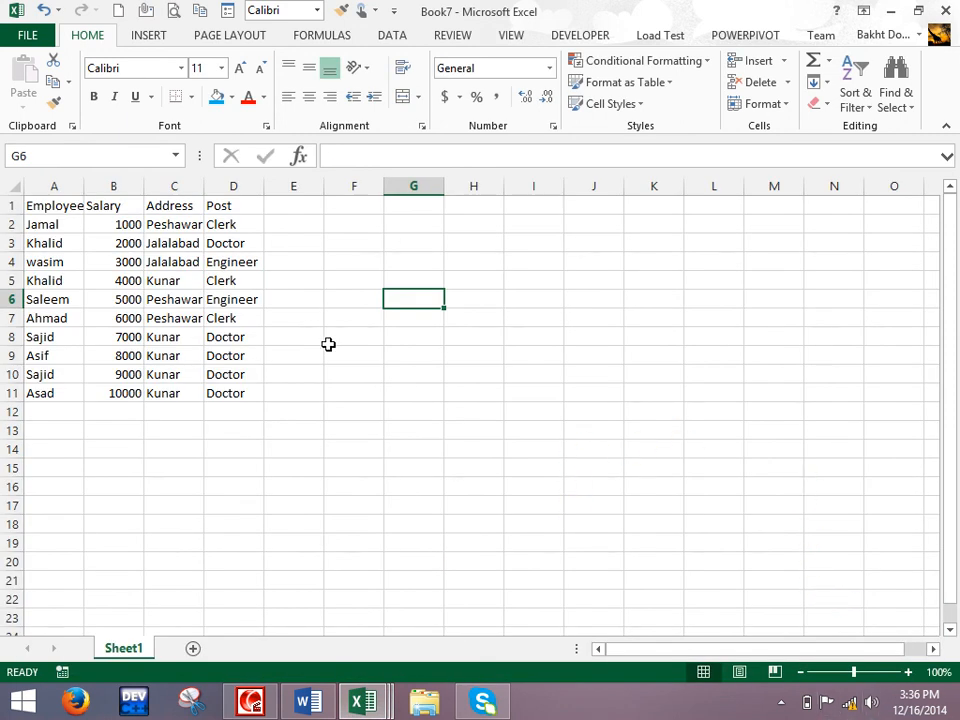
pyautogui.moveTo(37, 206); pyautogui.dragTo(140, 280)
pyautogui.doubleClick(84, 188)
pyautogui.click(155, 299)
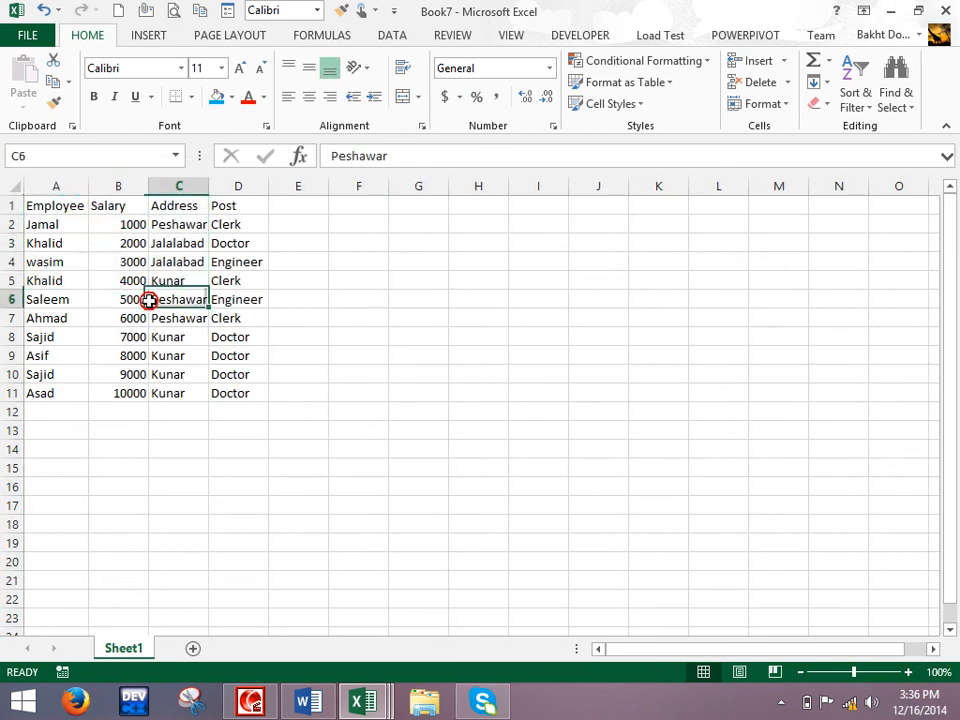
# Step: Apply All Borders to the table in A1:D11
pyautogui.moveTo(60, 206); pyautogui.dragTo(215, 390)
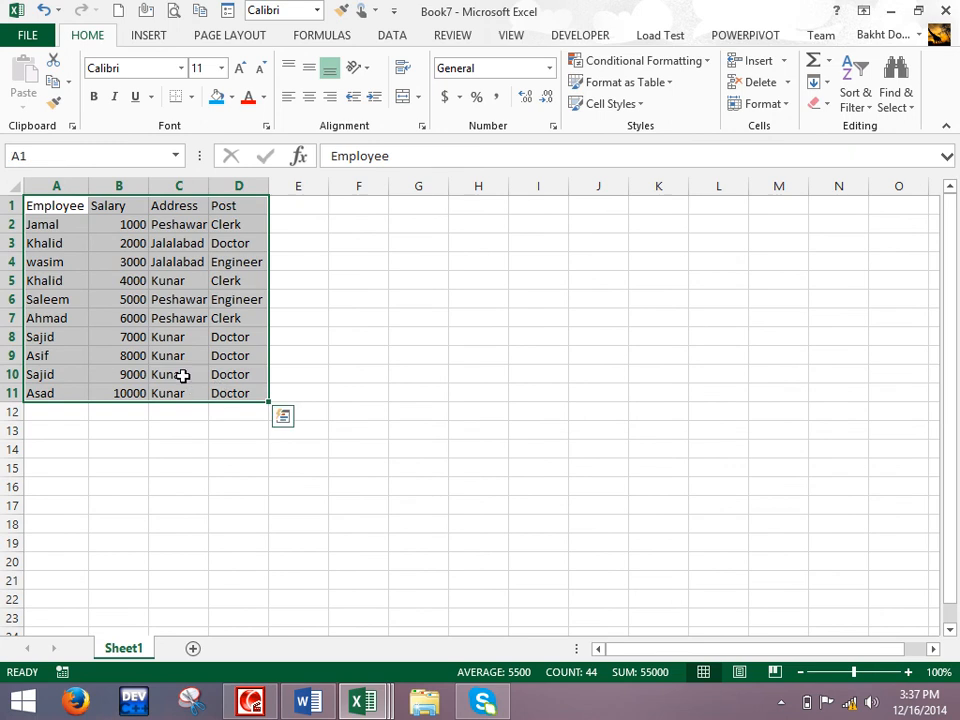
pyautogui.click(191, 100)
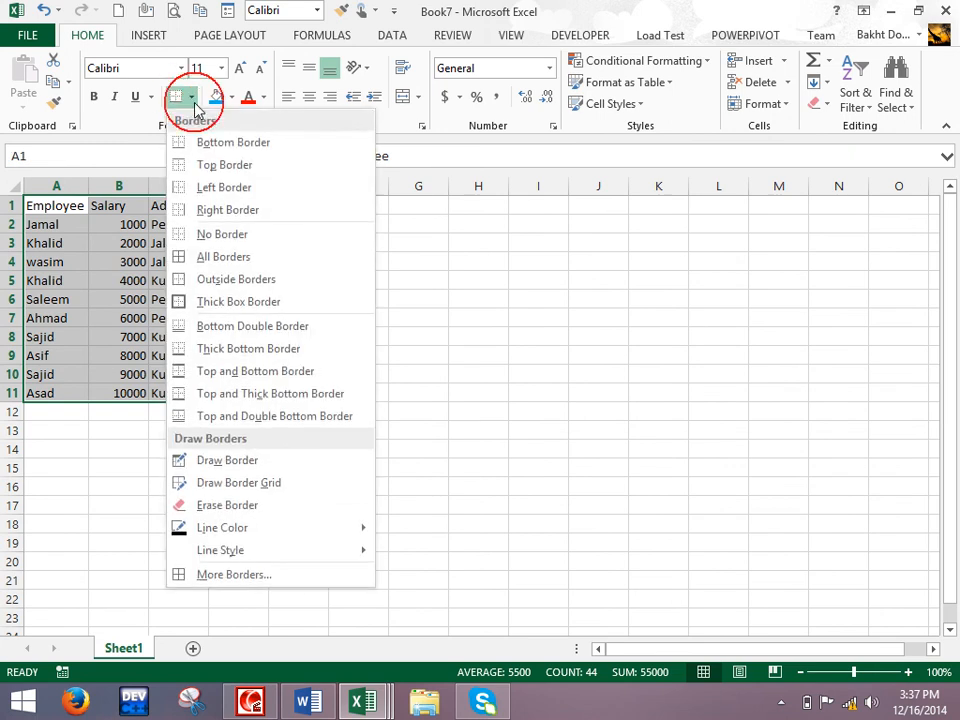
pyautogui.click(214, 258)
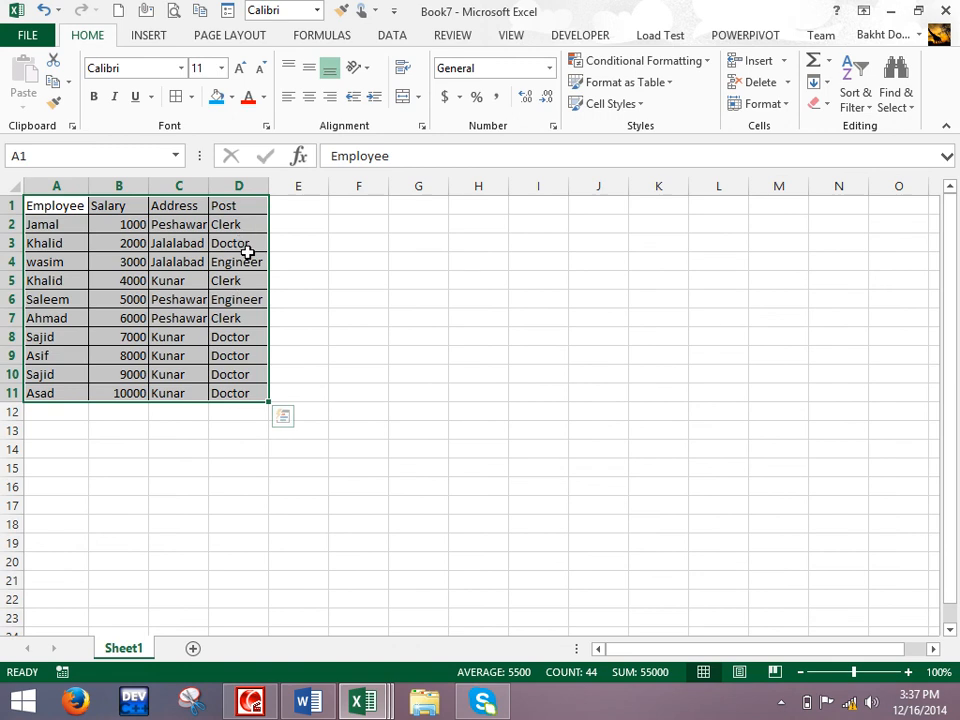
# Step: Copy the bordered table A1:D11
pyautogui.keyDown('ctrl'); pyautogui.scroll(4, 258, 332); pyautogui.keyUp('ctrl')
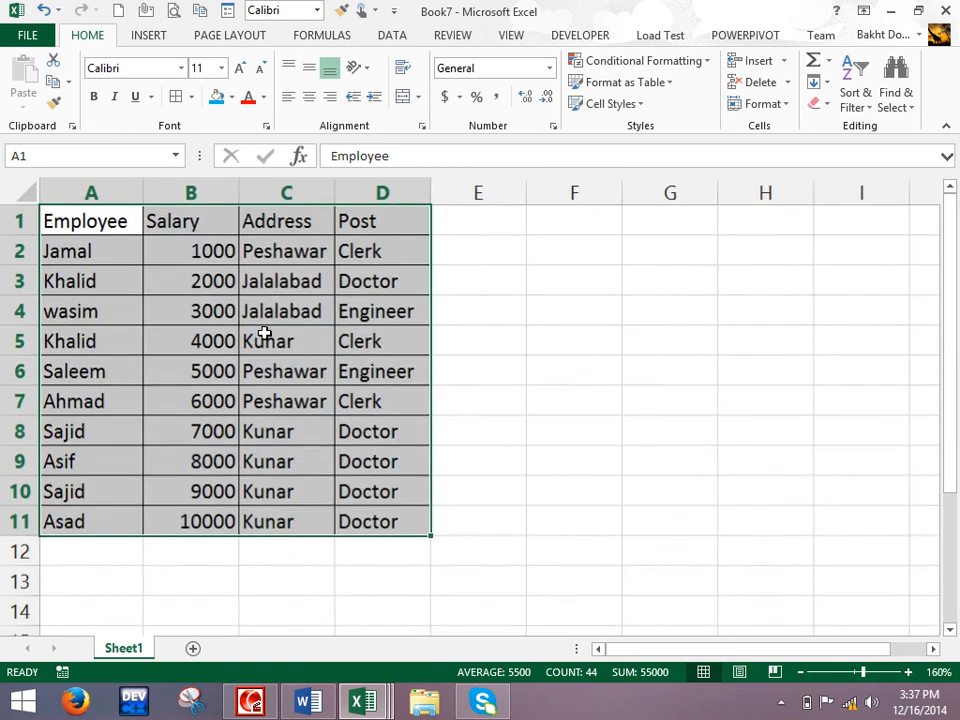
pyautogui.keyDown('ctrl'); pyautogui.scroll(-1, 263, 332); pyautogui.keyUp('ctrl')
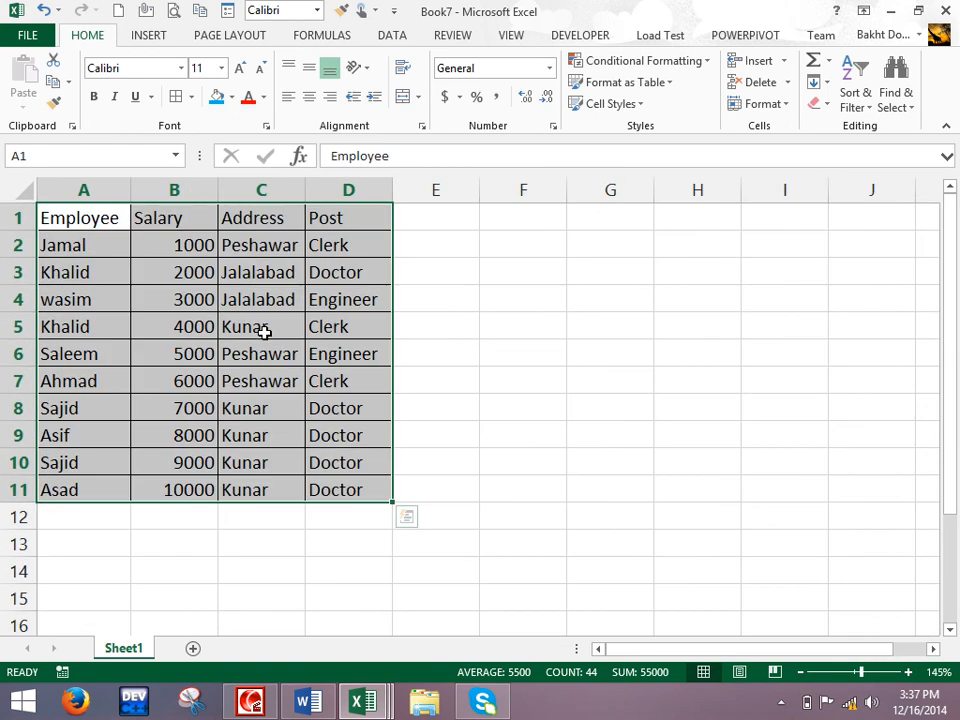
pyautogui.click(53, 60)
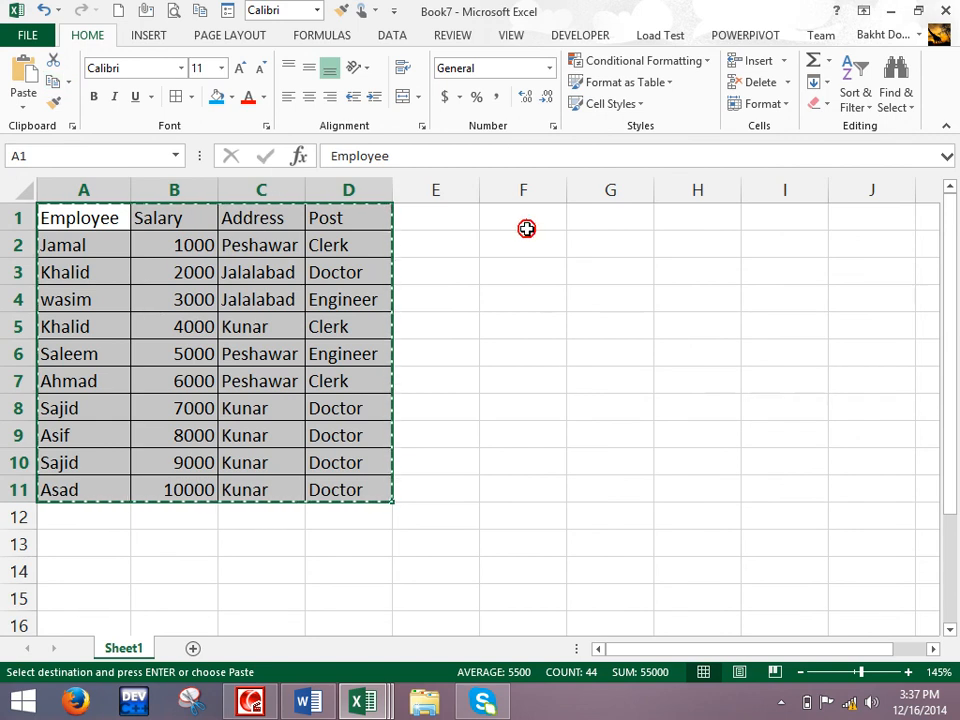
# Step: Try a regular paste of the bordered table at F1
pyautogui.click(526, 226)
pyautogui.click(23, 108)
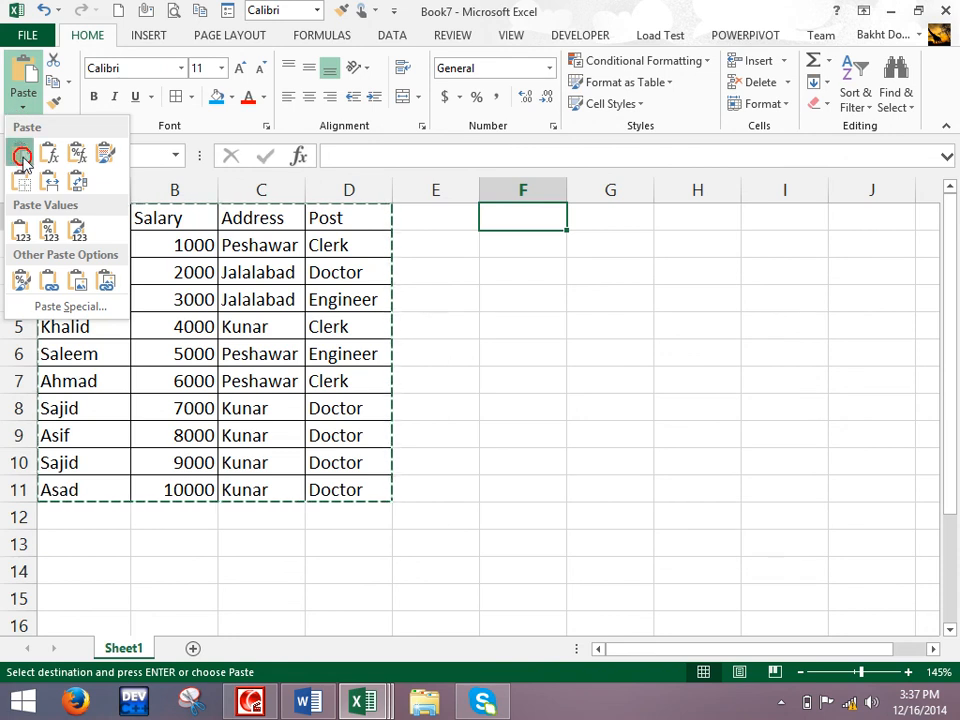
pyautogui.click(20, 153)
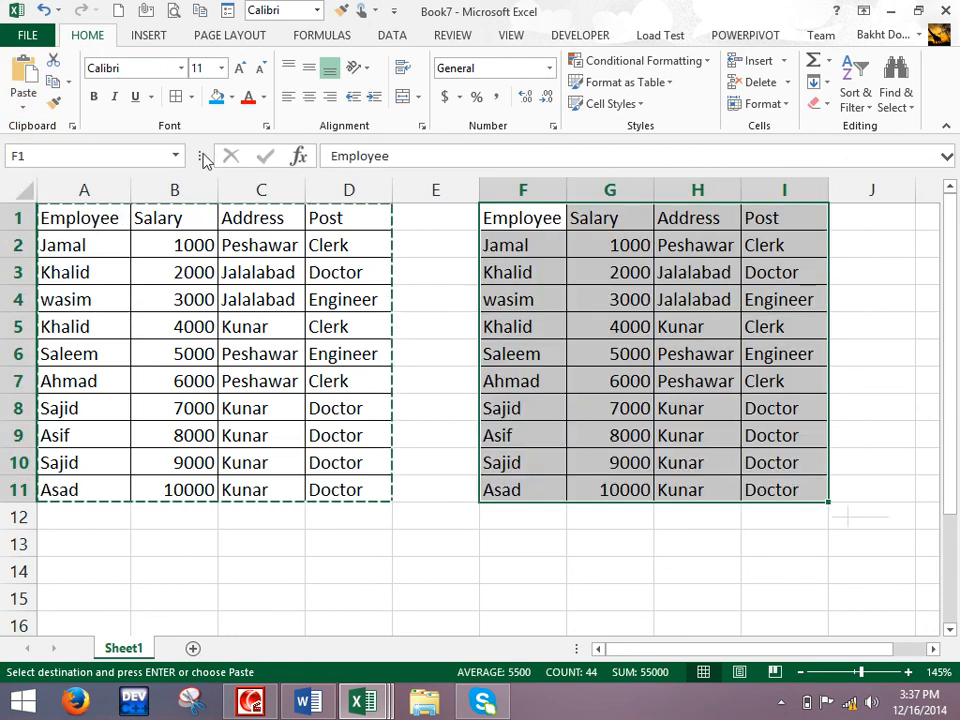
# Step: Examine both tables enlarged in the print preview, and undo the regular paste at F1
pyautogui.click(143, 11)
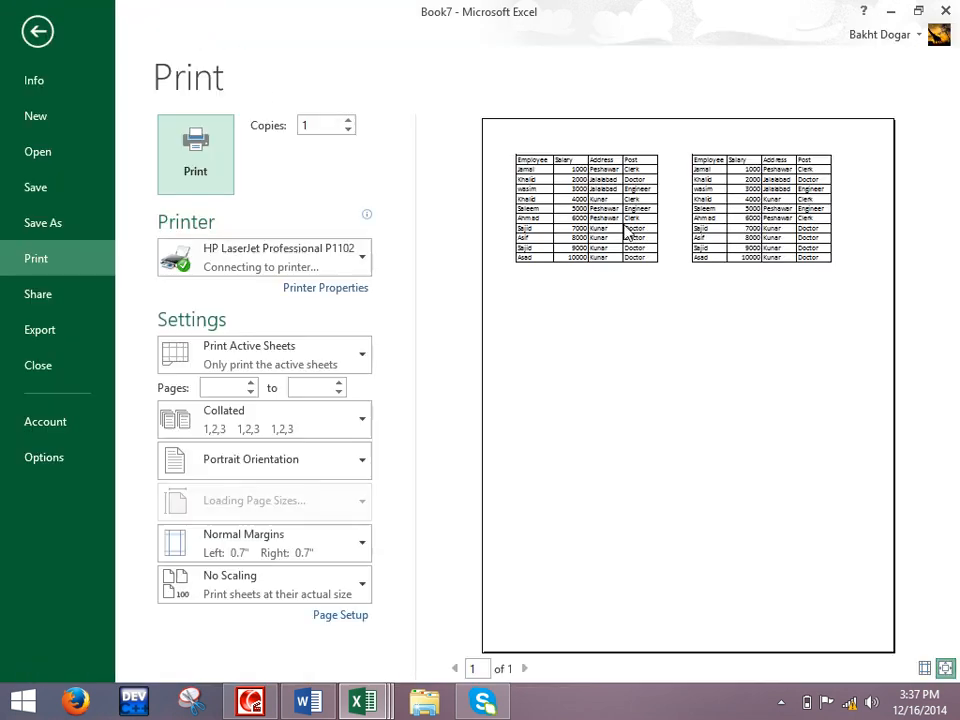
pyautogui.click(945, 668)
pyautogui.moveTo(606, 647); pyautogui.dragTo(645, 647)
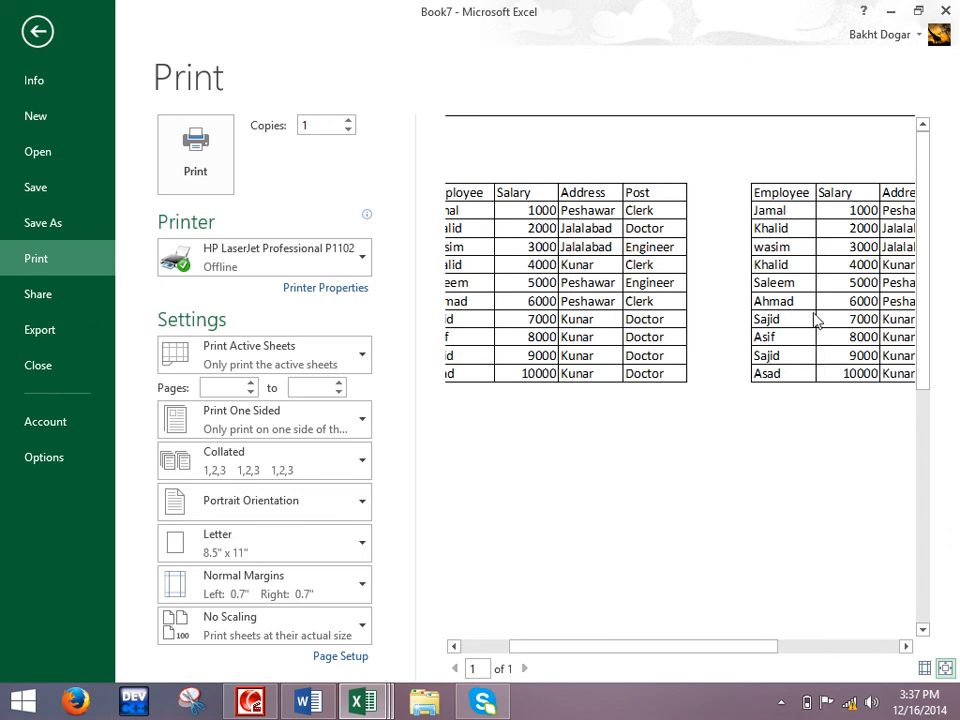
pyautogui.press('Escape')
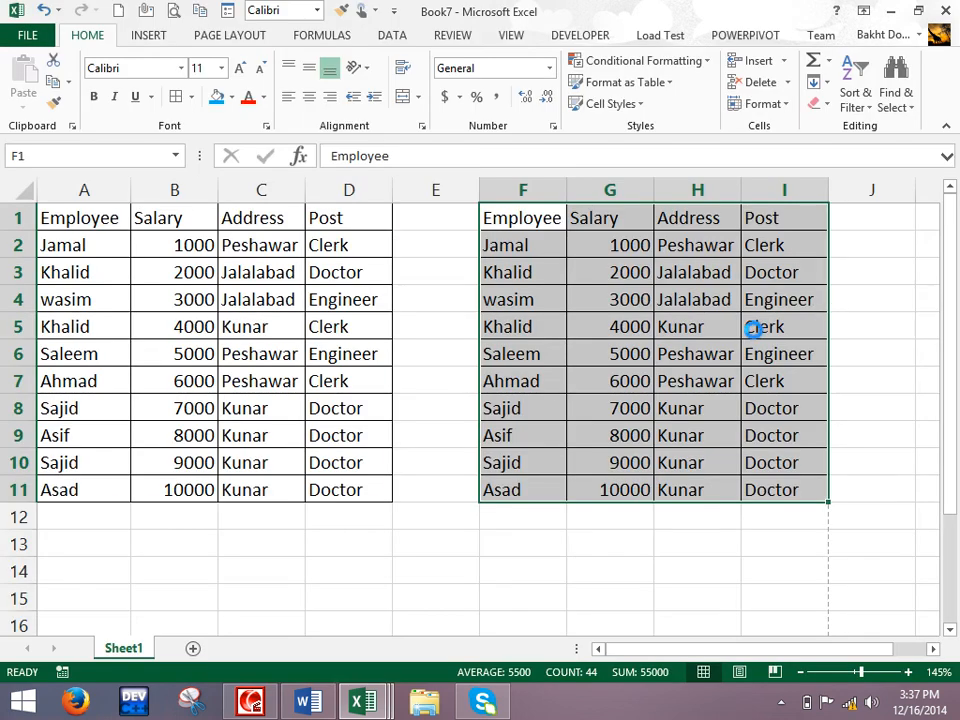
pyautogui.hotkey('ctrl', 'z')
# Step: Paste the copied table at F1 without its borders
pyautogui.click(535, 220)
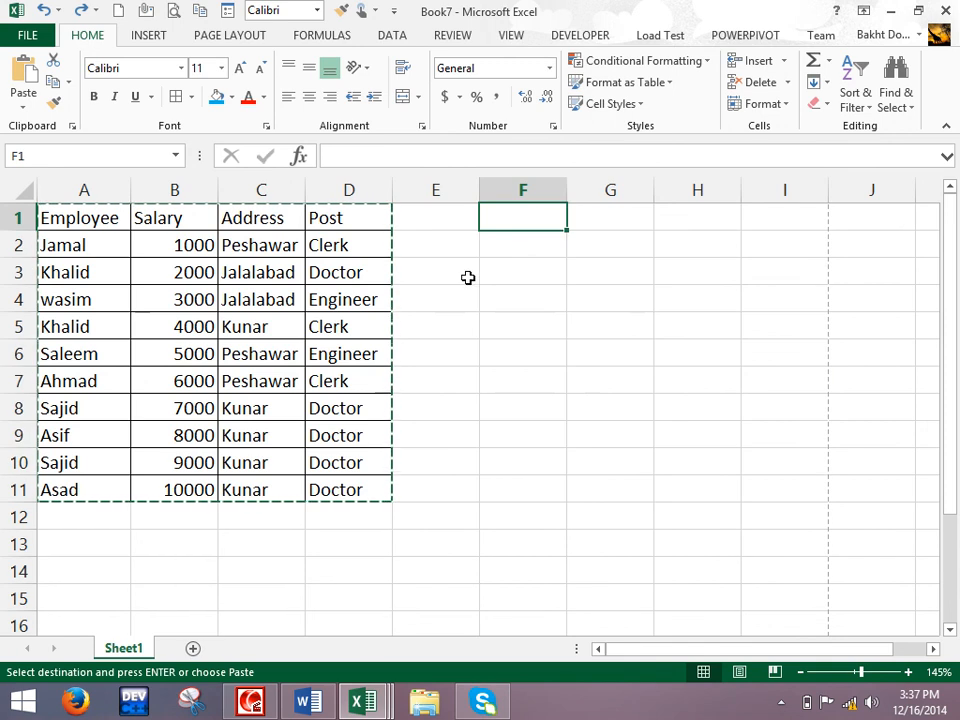
pyautogui.click(23, 104)
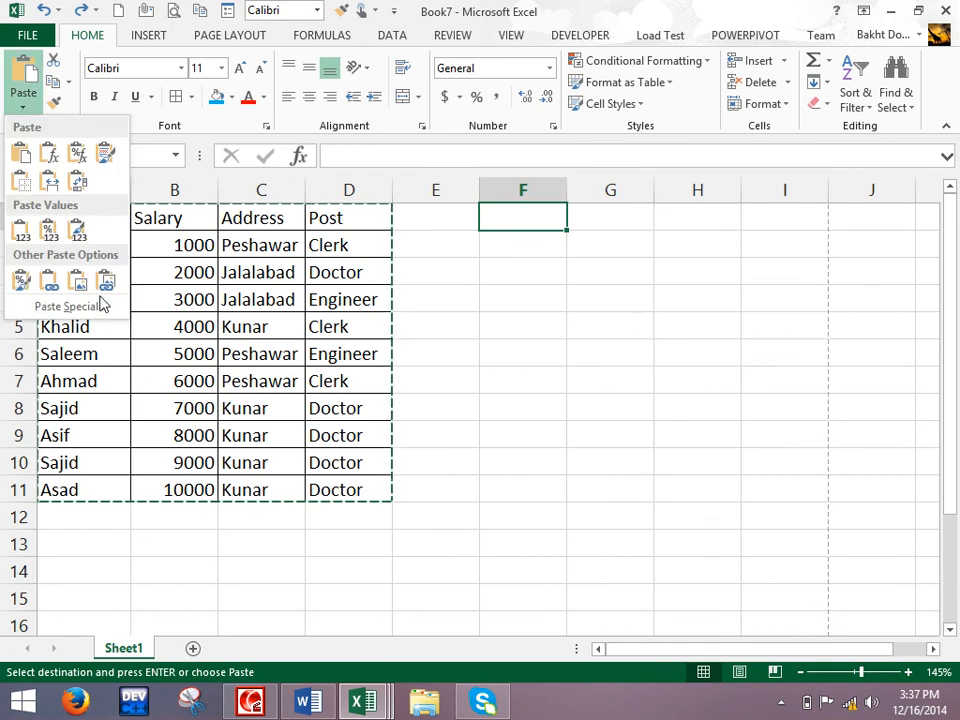
pyautogui.click(19, 180)
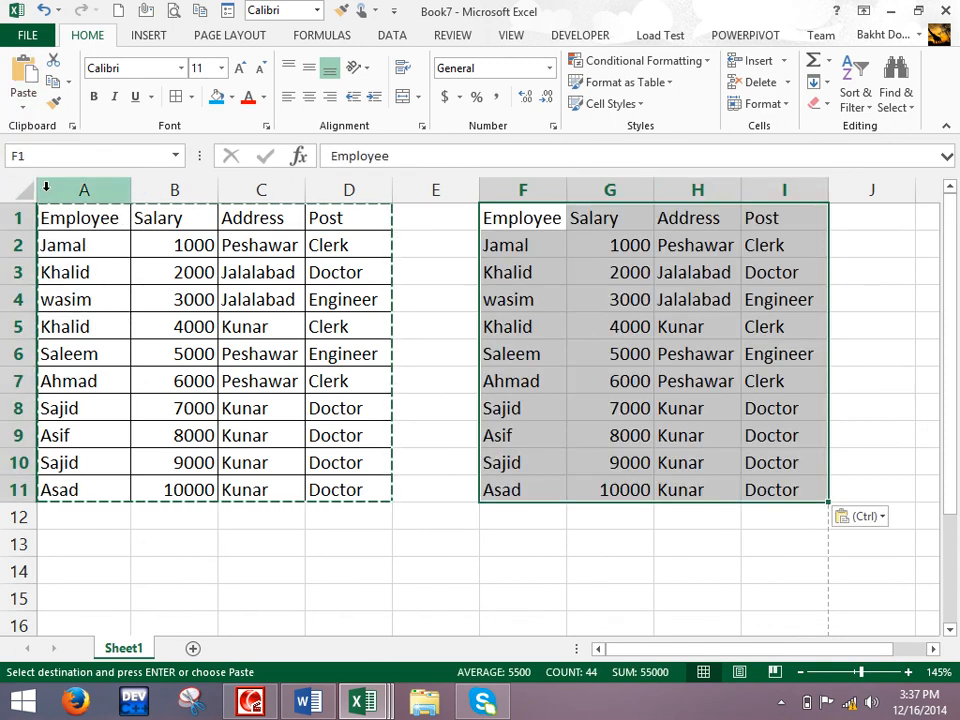
pyautogui.click(668, 275)
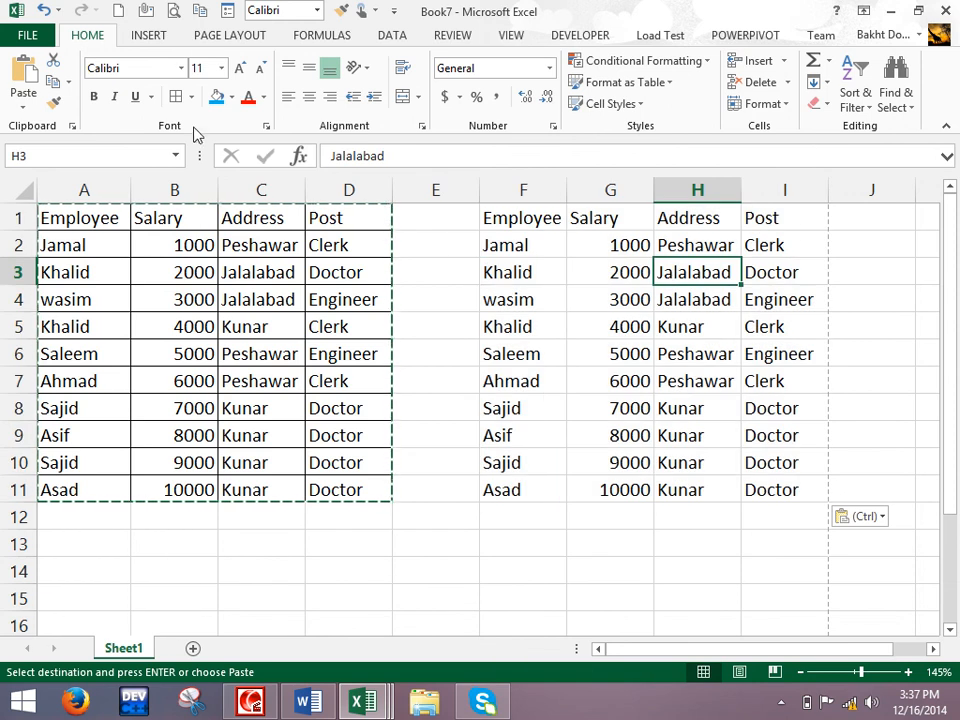
# Step: Examine the bordered table and its borderless copy side by side in the print preview
pyautogui.click(174, 11)
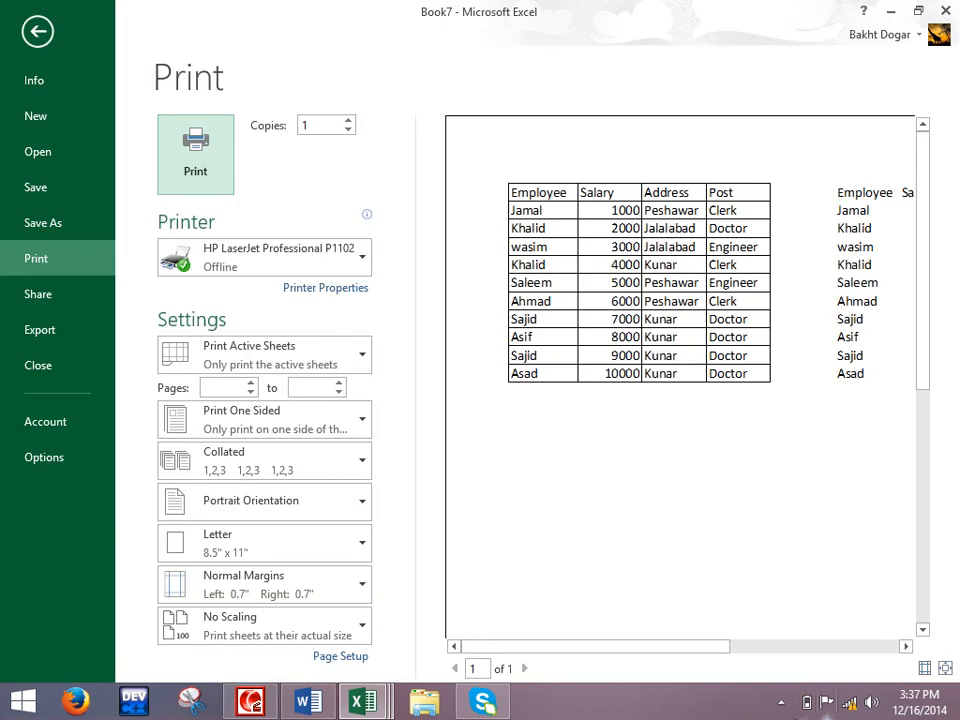
pyautogui.moveTo(686, 647); pyautogui.dragTo(746, 651)
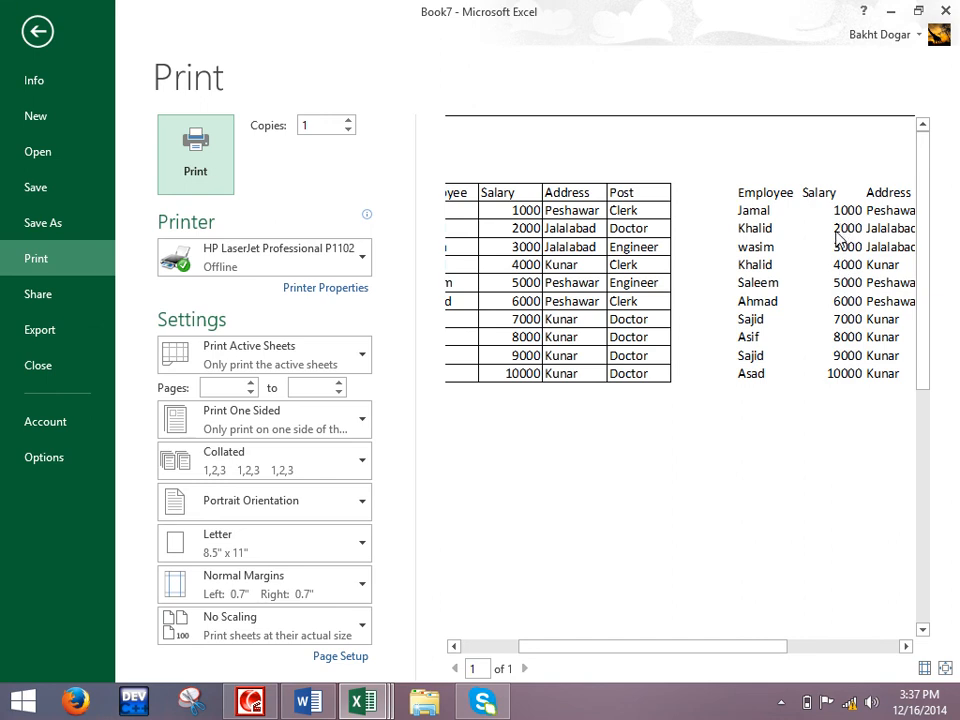
pyautogui.press('Escape')
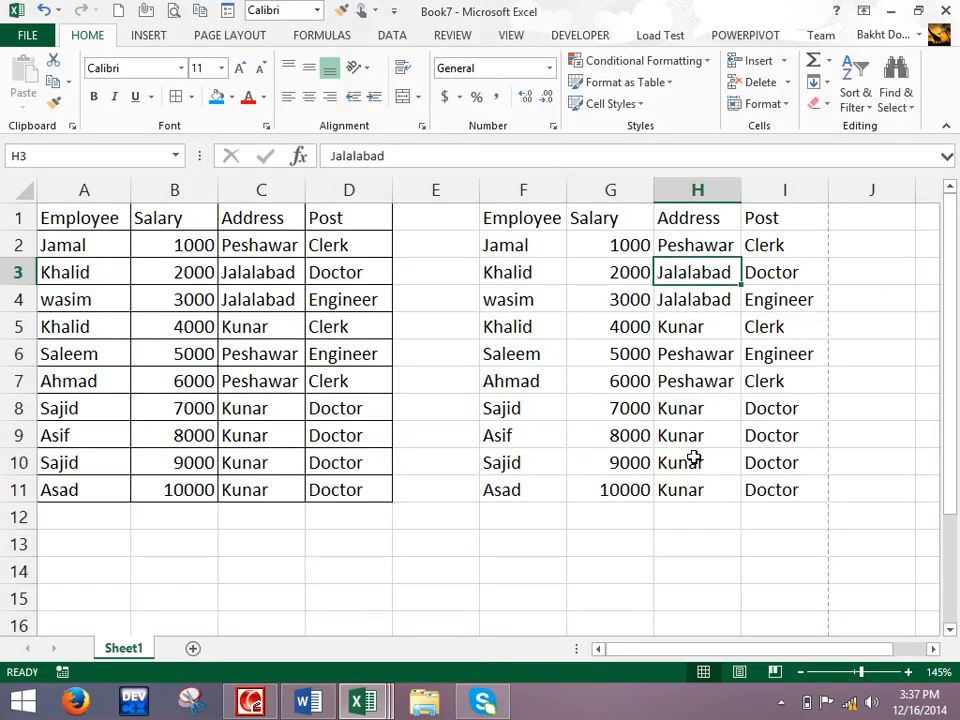
# Step: Copy the bordered table A1:D11 again
pyautogui.click(358, 283)
pyautogui.moveTo(111, 214); pyautogui.dragTo(360, 491)
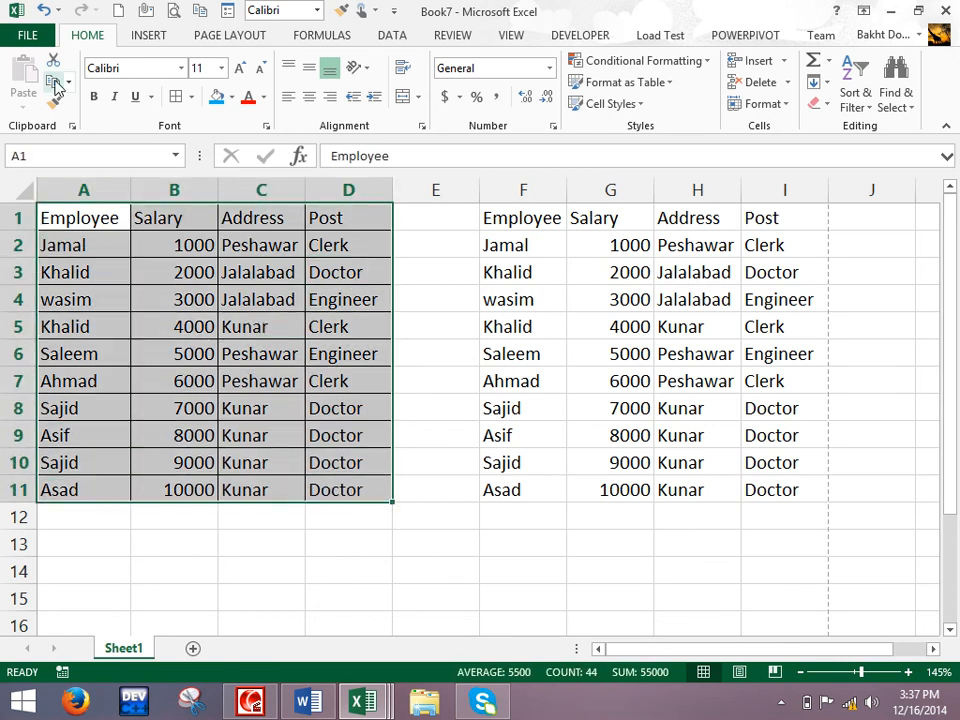
pyautogui.hotkey('ctrl', 'c')
pyautogui.click(27, 108)
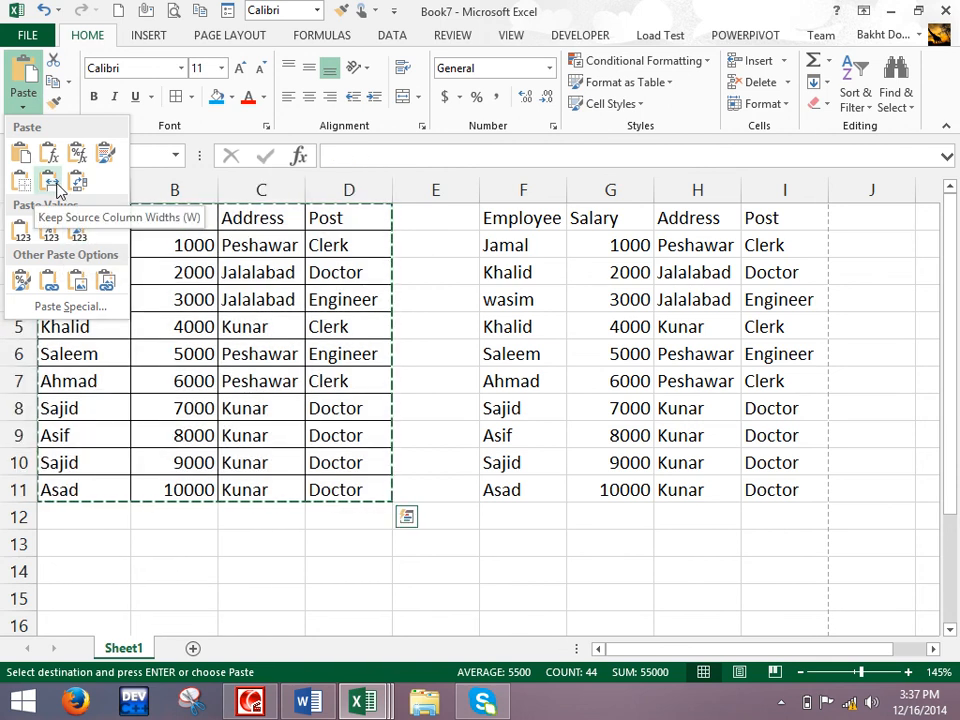
pyautogui.click(493, 306)
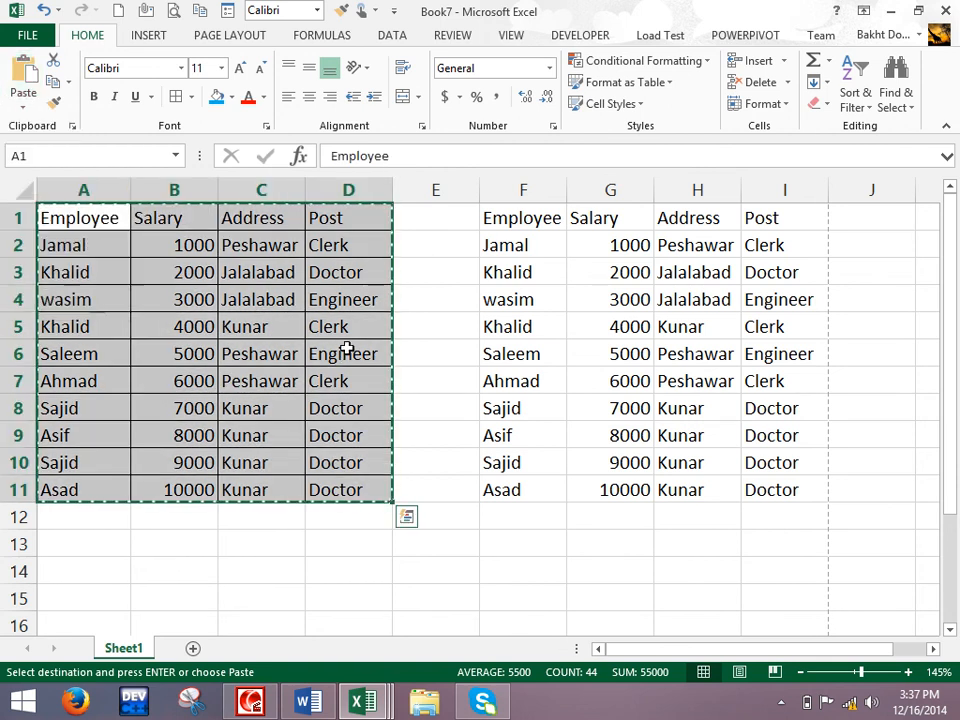
pyautogui.click(523, 299)
# Step: Widen columns A and C, and narrow columns B and D
pyautogui.moveTo(218, 190); pyautogui.dragTo(195, 197)
pyautogui.moveTo(131, 190); pyautogui.dragTo(198, 190)
pyautogui.moveTo(343, 190); pyautogui.dragTo(397, 195)
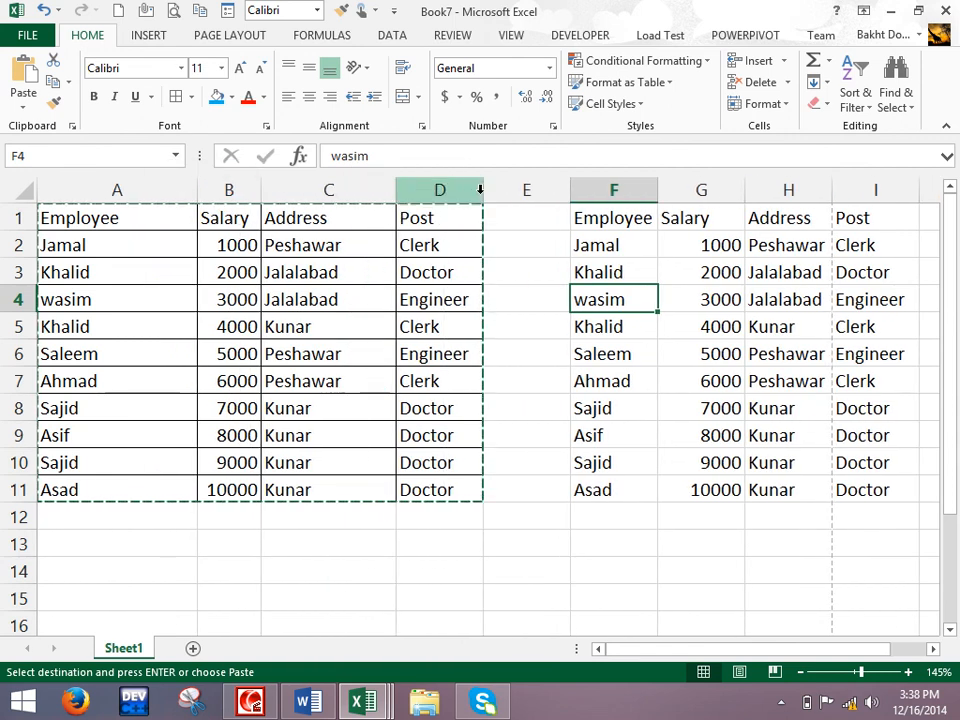
pyautogui.moveTo(483, 188)
pyautogui.mouseDown()
pyautogui.moveTo(463, 189)
pyautogui.moveTo(479, 190)
pyautogui.mouseUp()
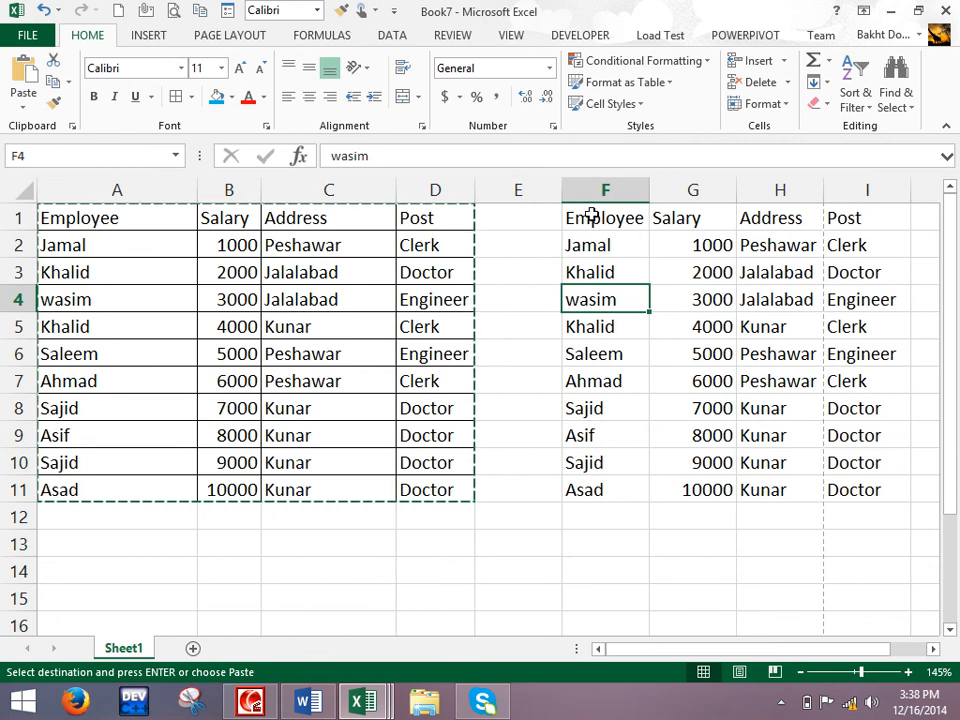
# Step: Try pasting the copied table over F1:I11 while keeping the source column widths
pyautogui.moveTo(608, 213); pyautogui.dragTo(853, 486)
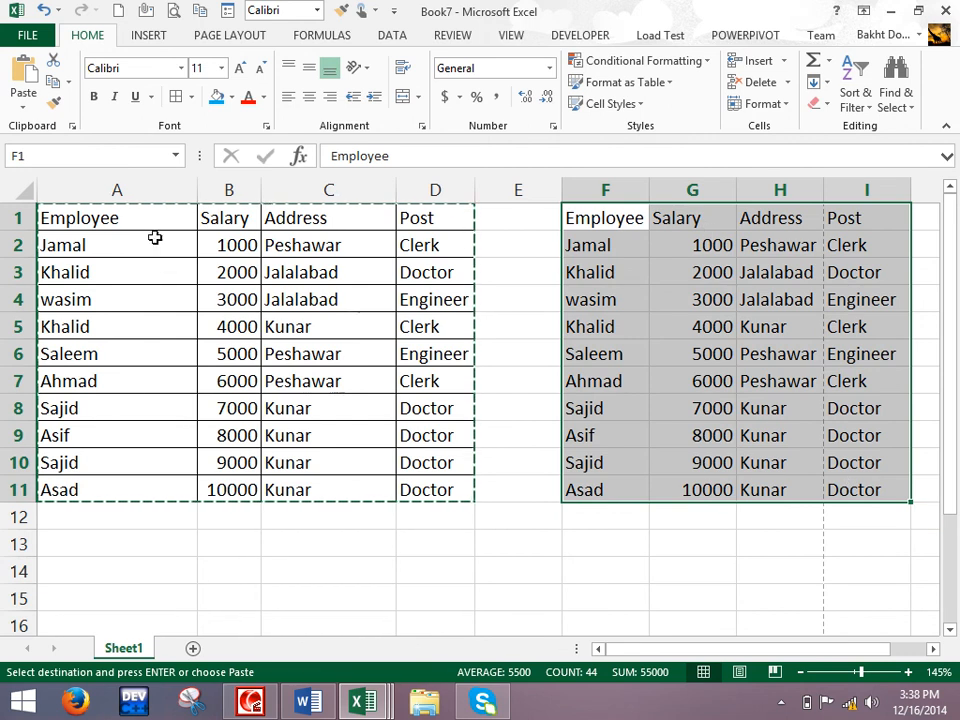
pyautogui.click(23, 98)
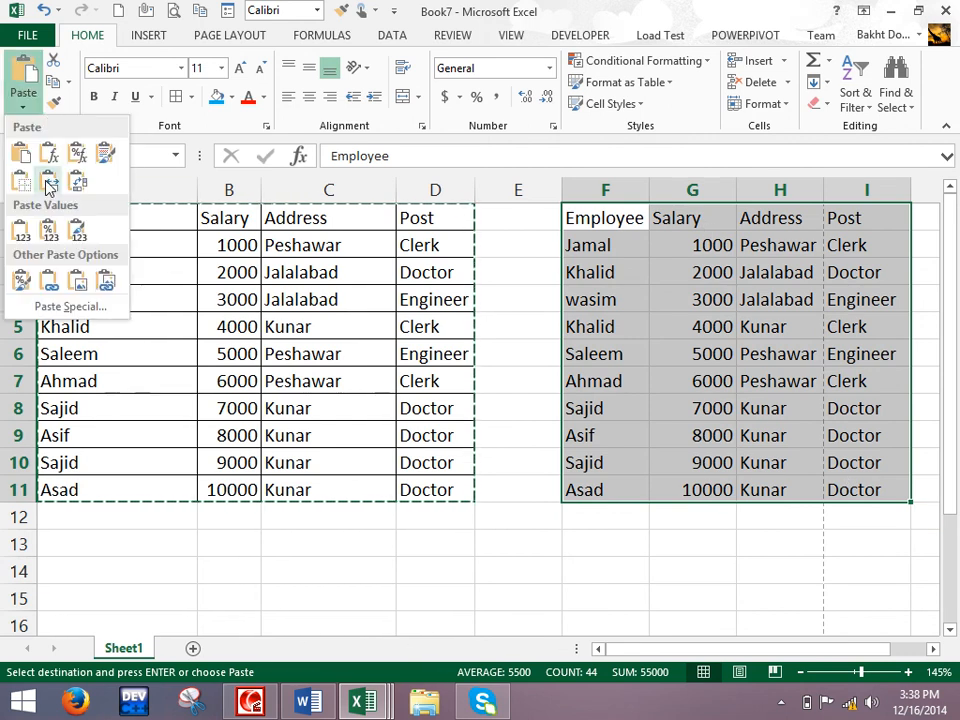
pyautogui.click(48, 183)
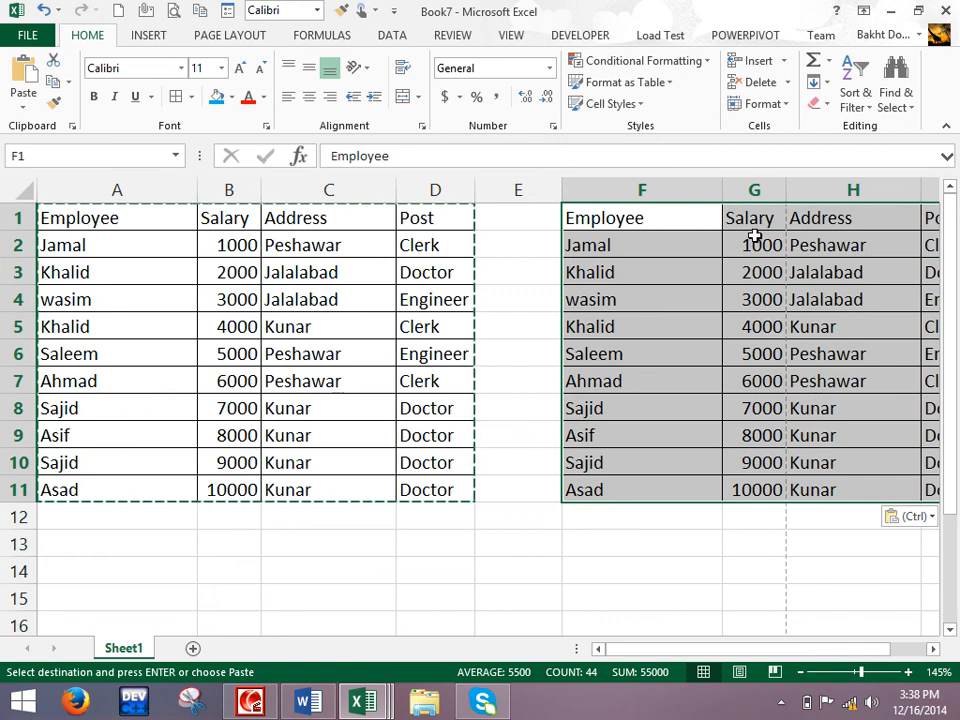
# Step: Clear the contents of F1:I11 and compare the widths of columns A and F
pyautogui.press('Delete')
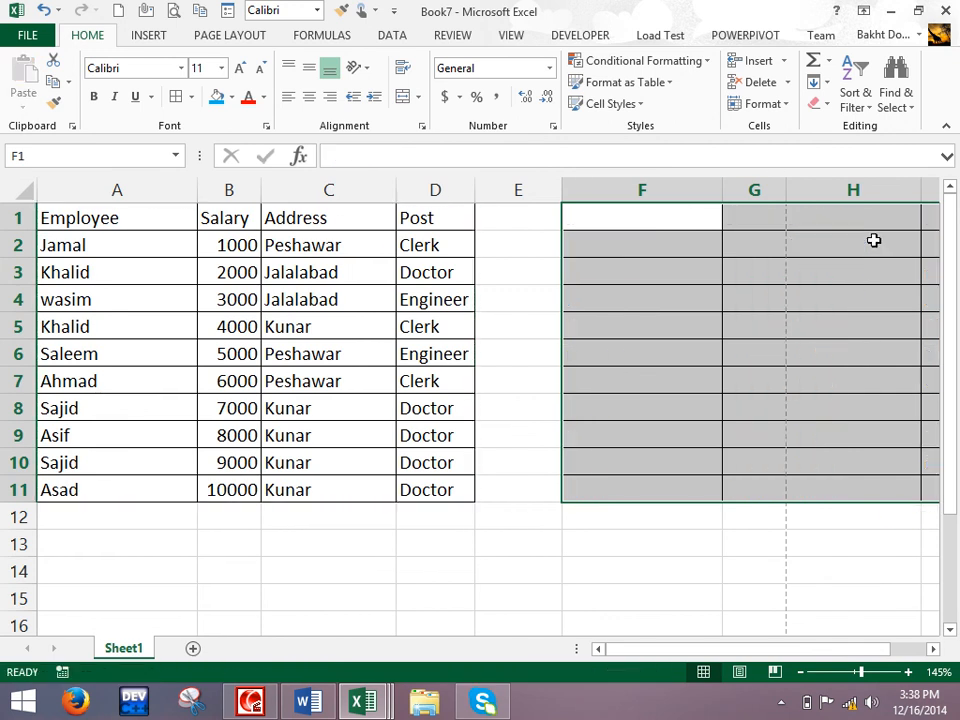
pyautogui.click(816, 292)
pyautogui.click(146, 190)
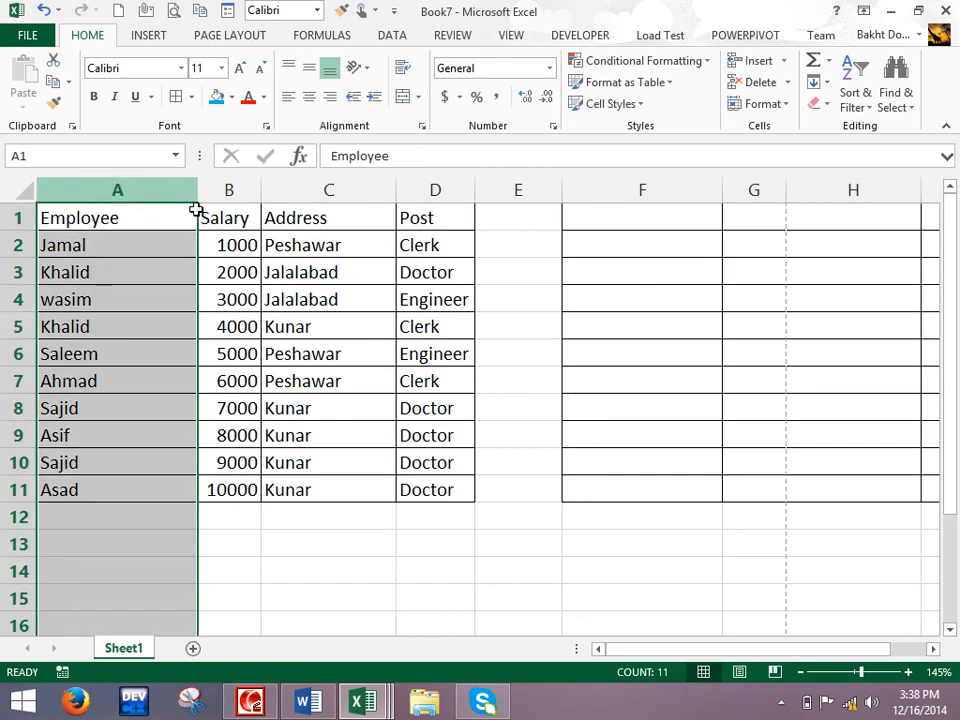
pyautogui.click(682, 191)
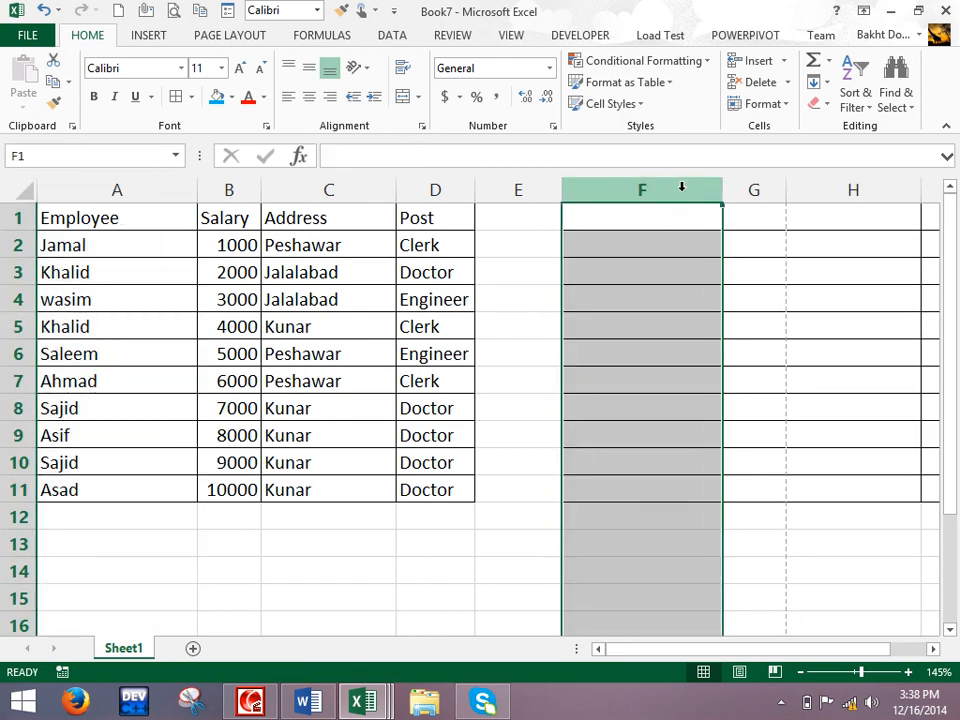
# Step: Copy the bordered table A1:D11 and add a new worksheet to the workbook
pyautogui.moveTo(75, 218); pyautogui.dragTo(414, 491)
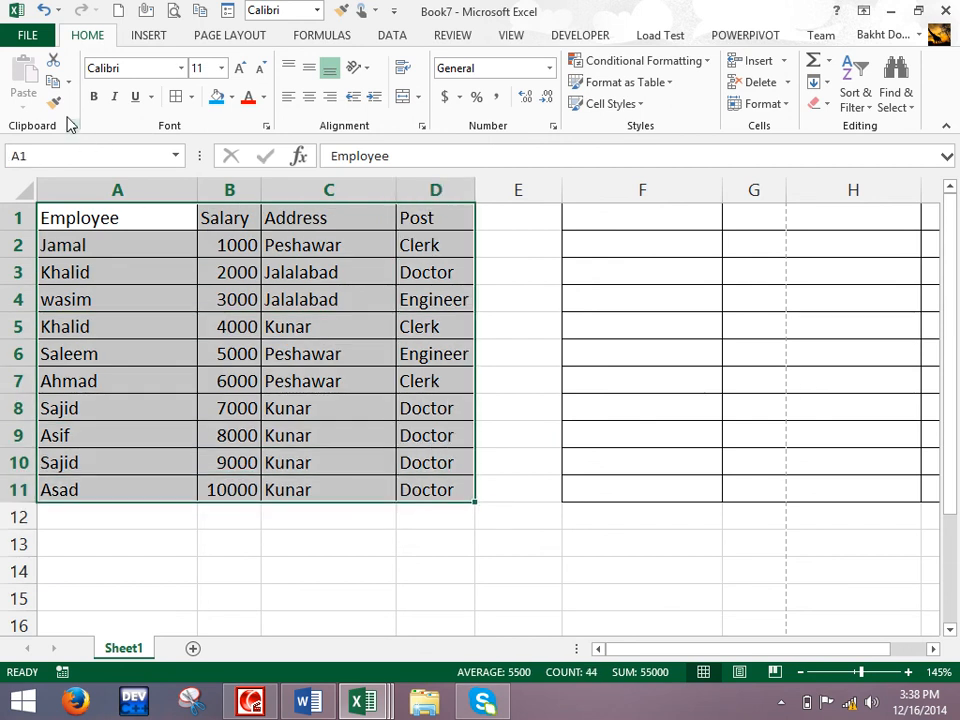
pyautogui.click(53, 60)
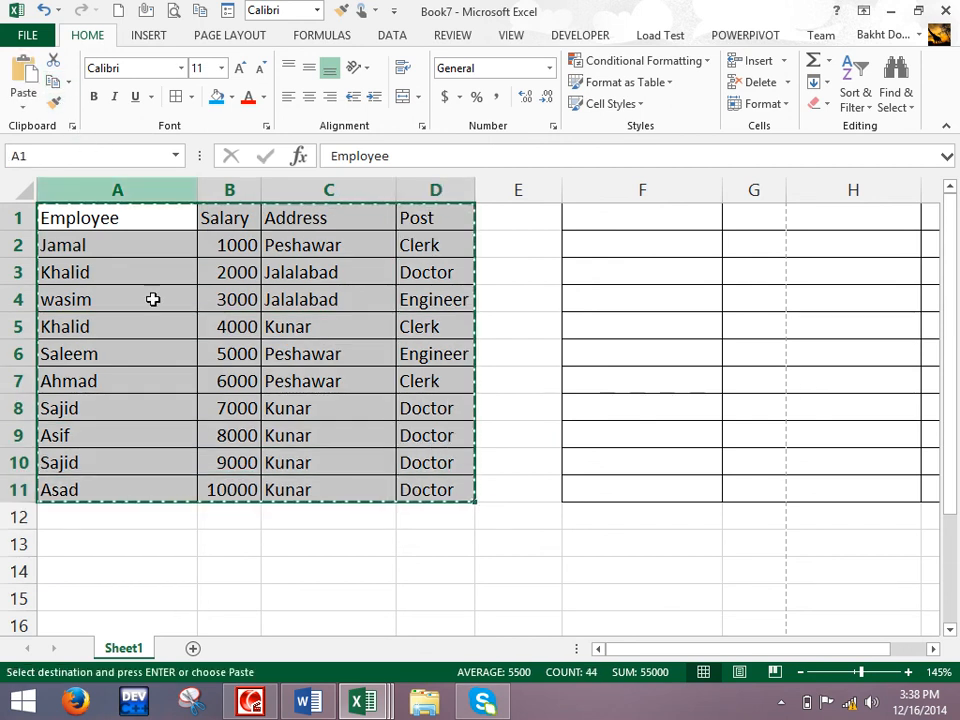
pyautogui.click(190, 651)
pyautogui.scroll(4, 184, 420)
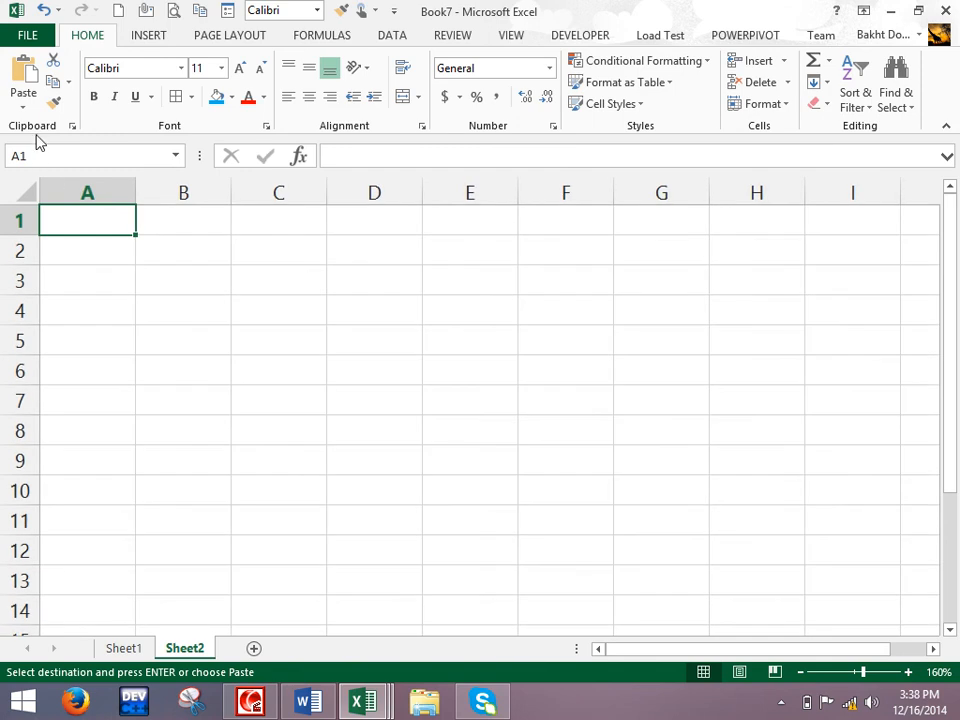
# Step: Try pasting the table at A1 of Sheet2 with source column widths, and undo the paste
pyautogui.click(23, 106)
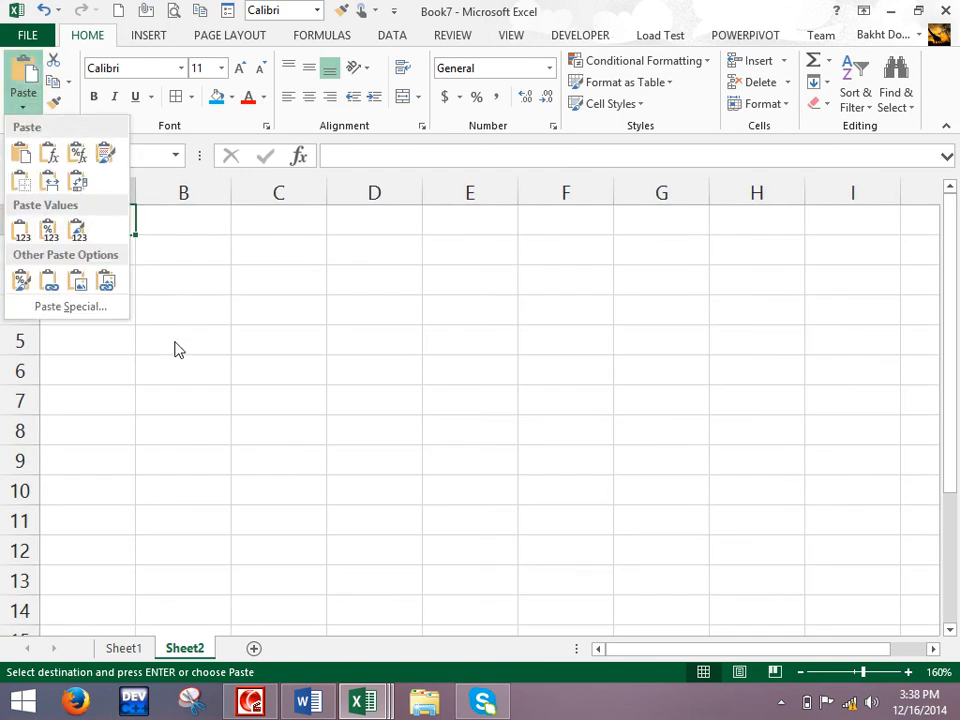
pyautogui.click(50, 180)
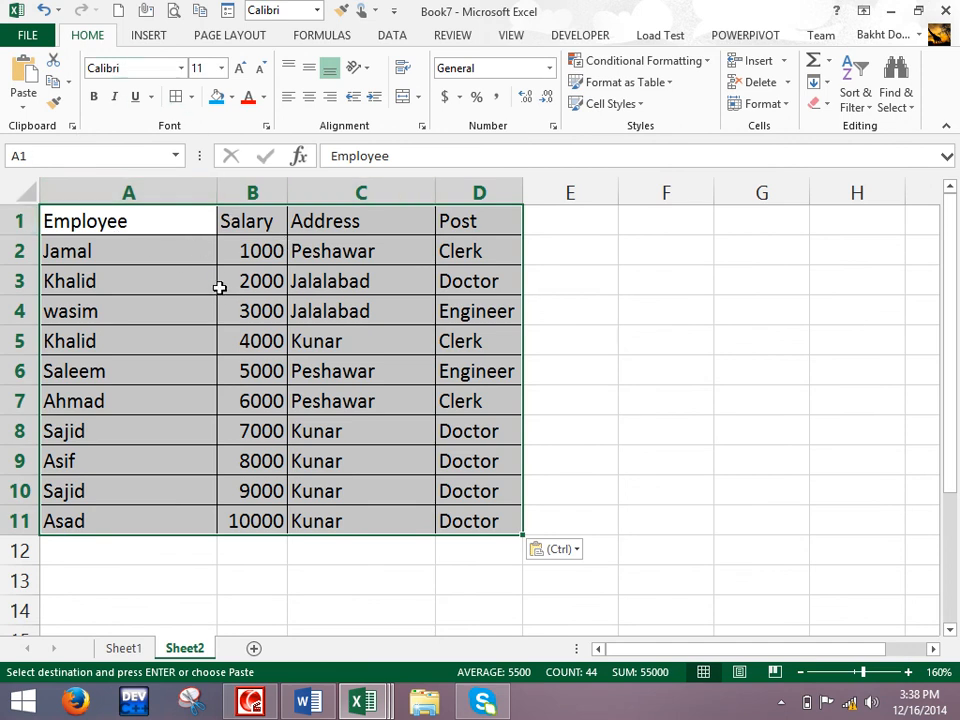
pyautogui.hotkey('ctrl', 'z')
pyautogui.click(24, 106)
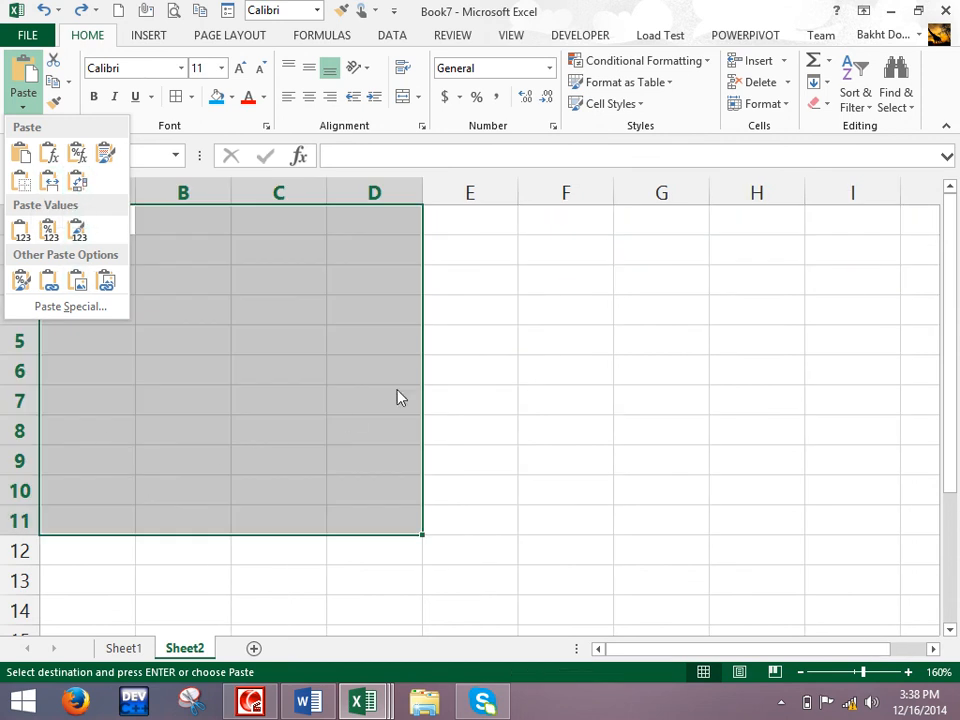
pyautogui.click(581, 341)
pyautogui.keyDown('ctrl'); pyautogui.scroll(-3, 544, 358); pyautogui.keyUp('ctrl')
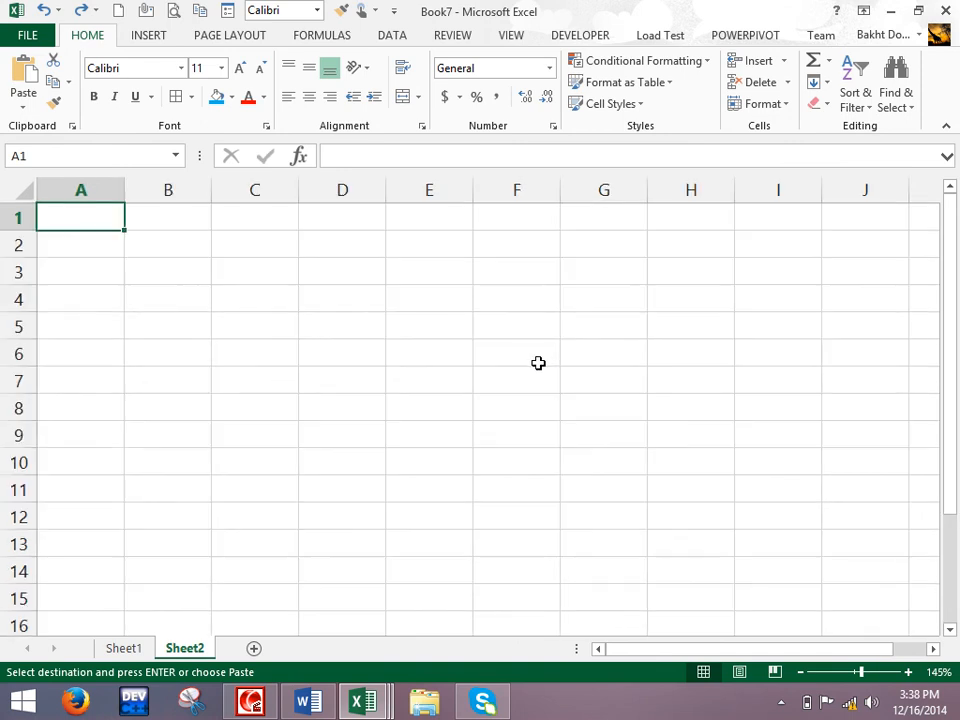
pyautogui.keyDown('ctrl'); pyautogui.scroll(-1, 530, 362); pyautogui.keyUp('ctrl')
# Step: Return to Sheet1 and undo both the clearing and the column-width paste in F1:I11
pyautogui.hotkey('ctrl', 'pageup')
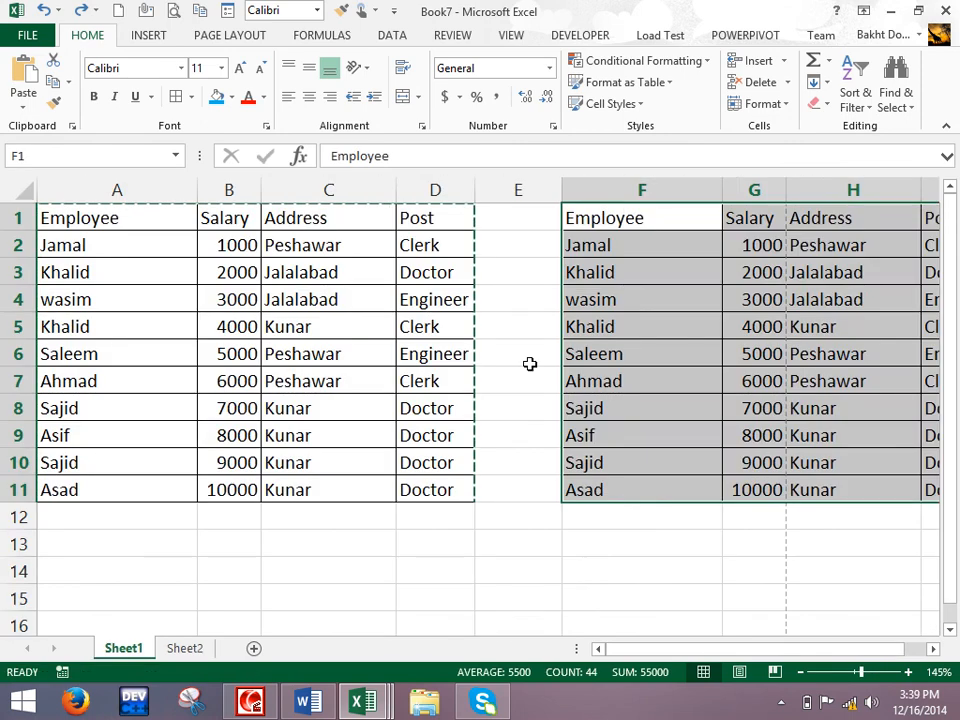
pyautogui.press('Escape')
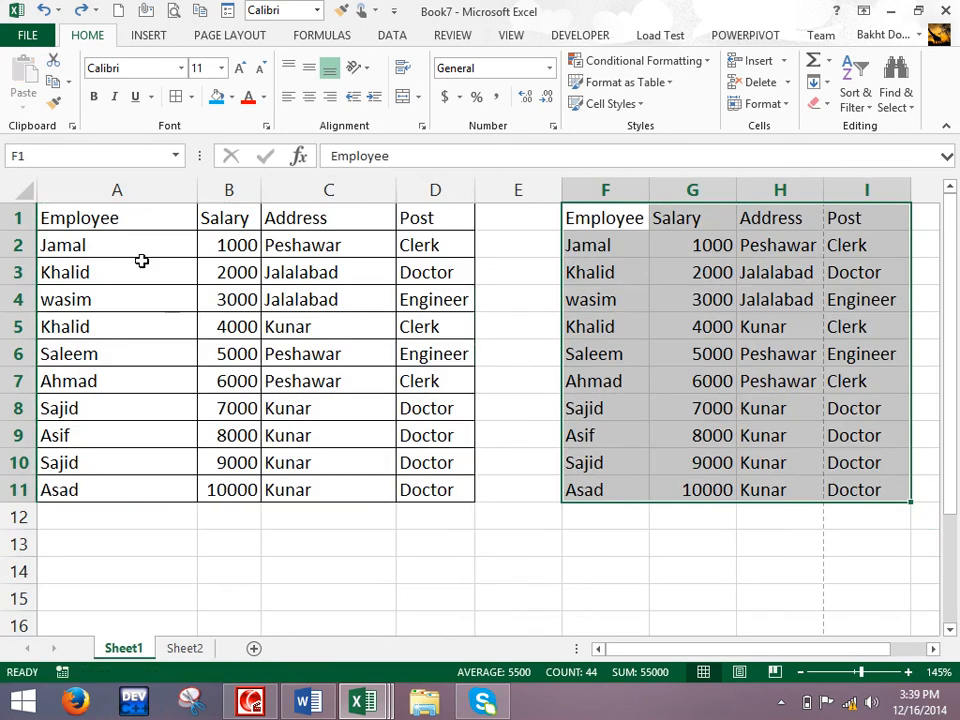
# Step: Copy the header row A1:D1 and paste it at A1 of a new blank workbook
pyautogui.moveTo(85, 213); pyautogui.dragTo(409, 208)
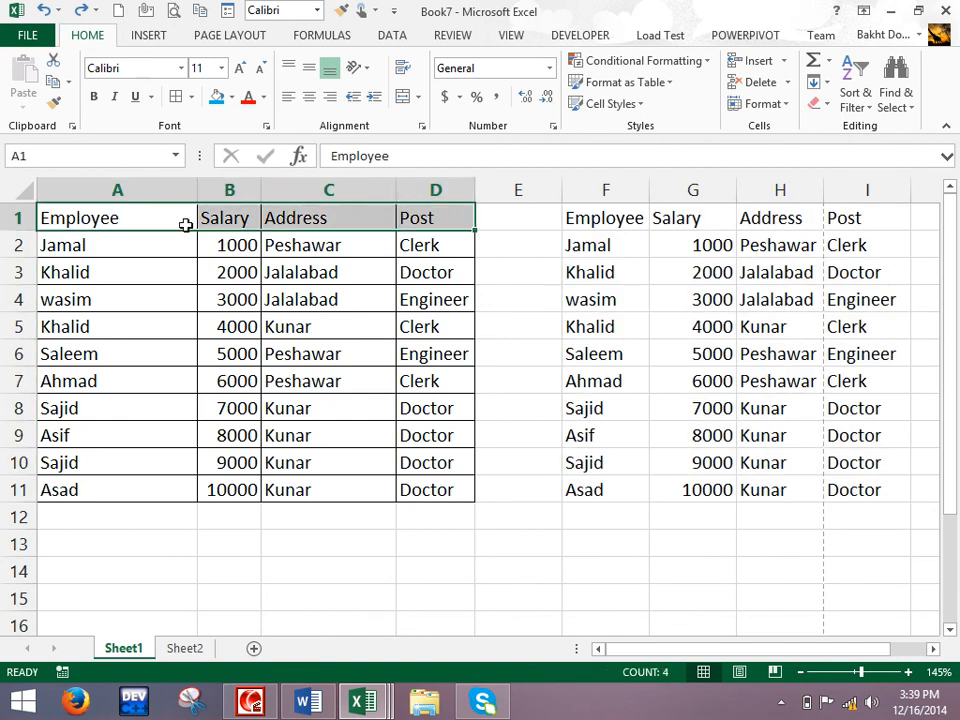
pyautogui.click(53, 81)
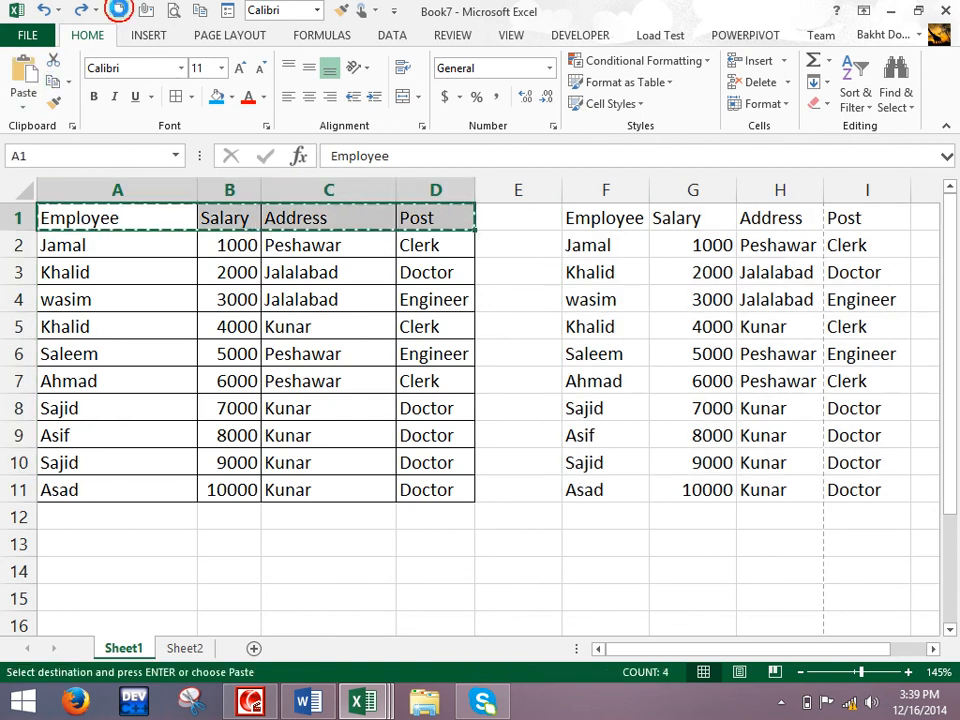
pyautogui.hotkey('ctrl', 'n')
pyautogui.scroll(5, 347, 338)
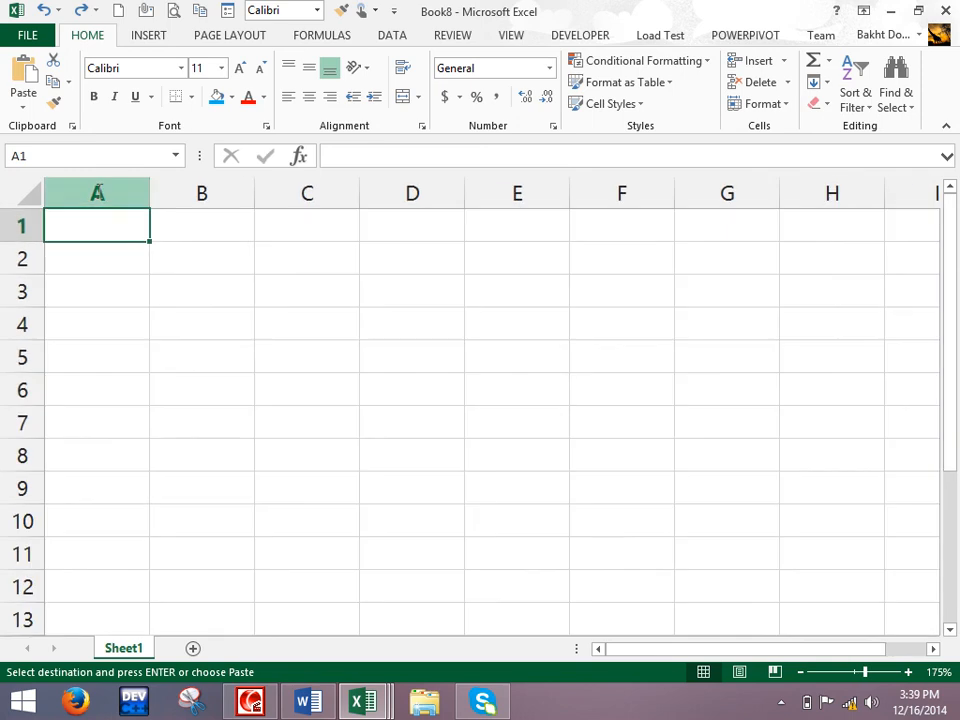
pyautogui.click(31, 73)
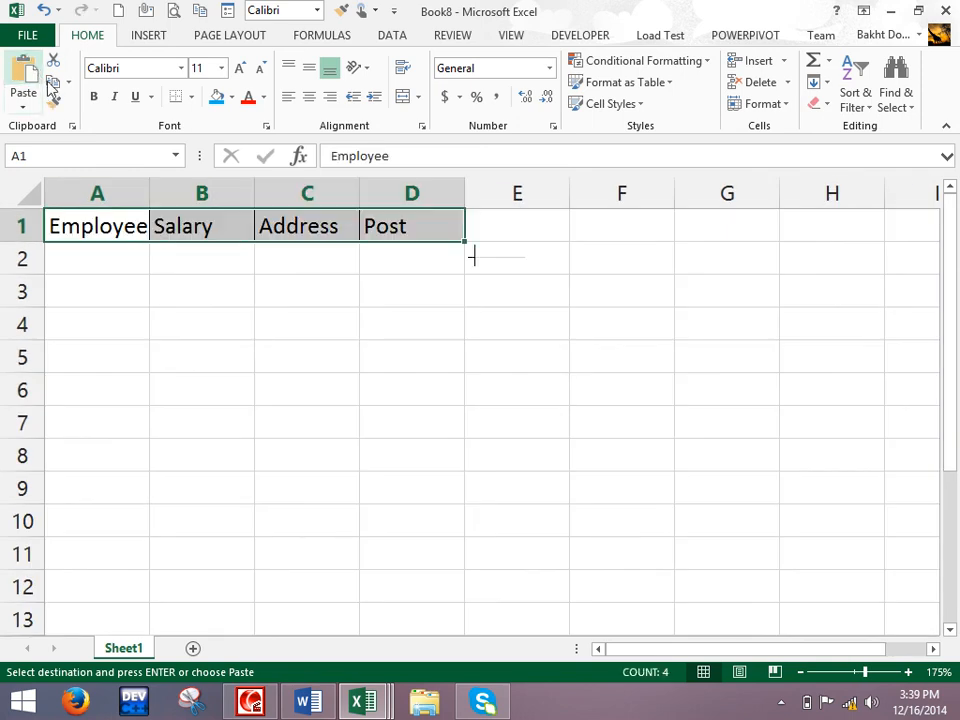
pyautogui.click(113, 238)
pyautogui.click(193, 225)
pyautogui.click(289, 216)
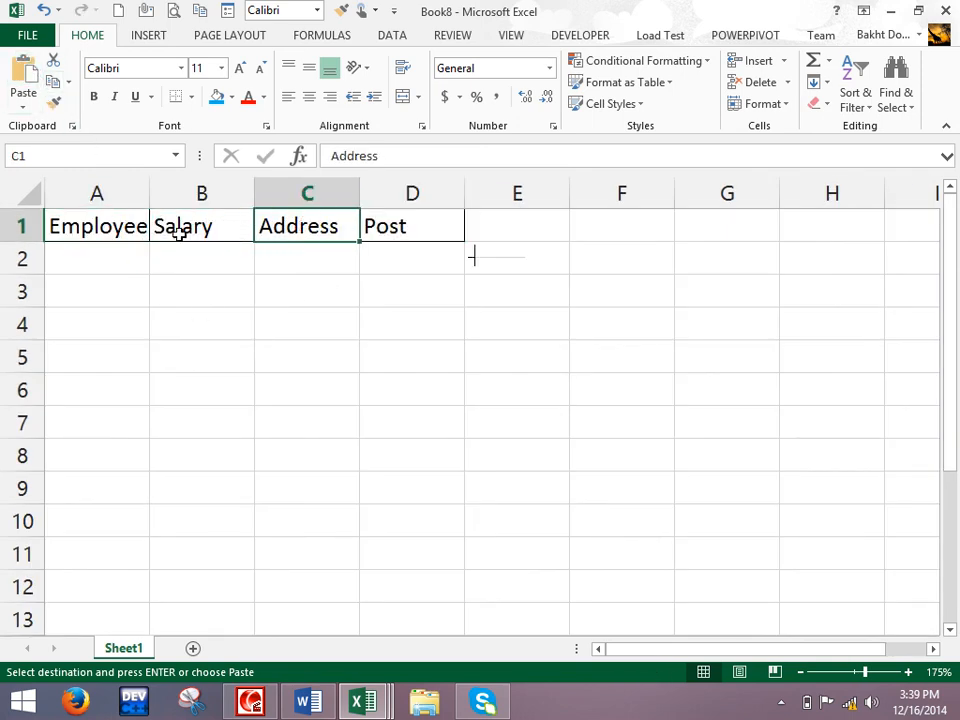
pyautogui.moveTo(112, 225); pyautogui.dragTo(420, 232)
pyautogui.moveTo(525, 335); pyautogui.dragTo(553, 548)
# Step: Copy the header row A1:D1 and paste it transposed as a column starting at E5
pyautogui.moveTo(118, 230); pyautogui.dragTo(390, 234)
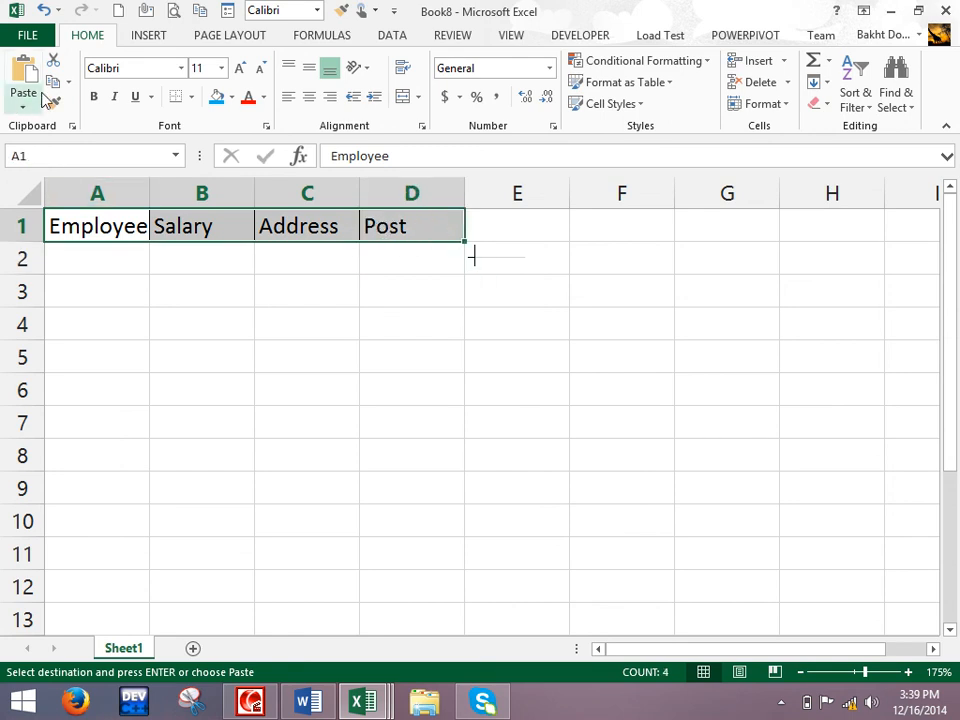
pyautogui.click(52, 80)
pyautogui.click(523, 332)
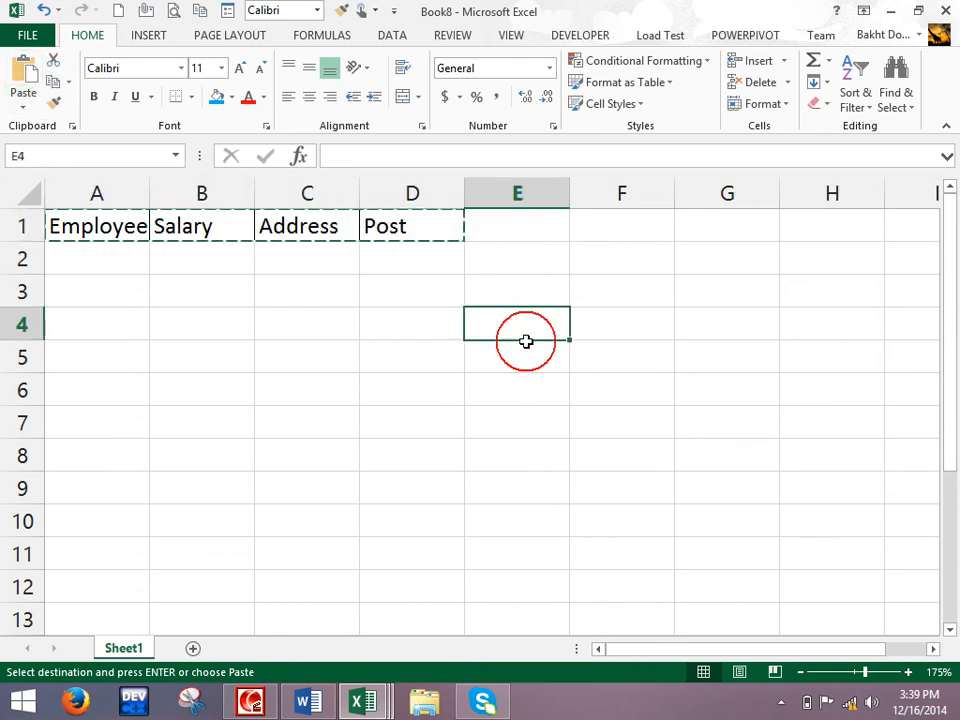
pyautogui.click(510, 352)
pyautogui.click(24, 108)
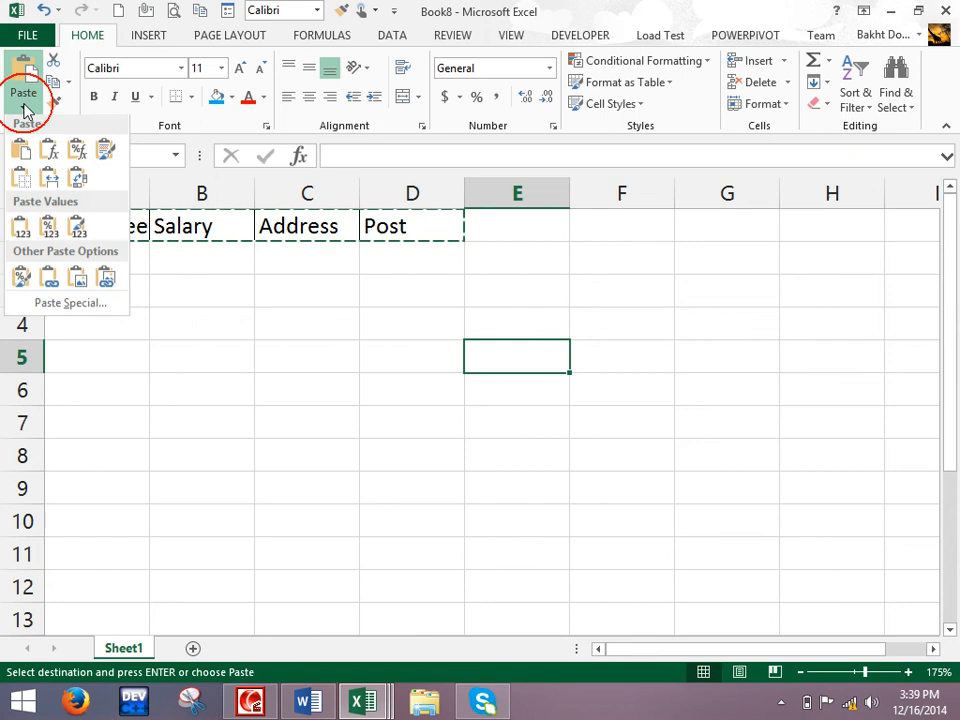
pyautogui.click(77, 177)
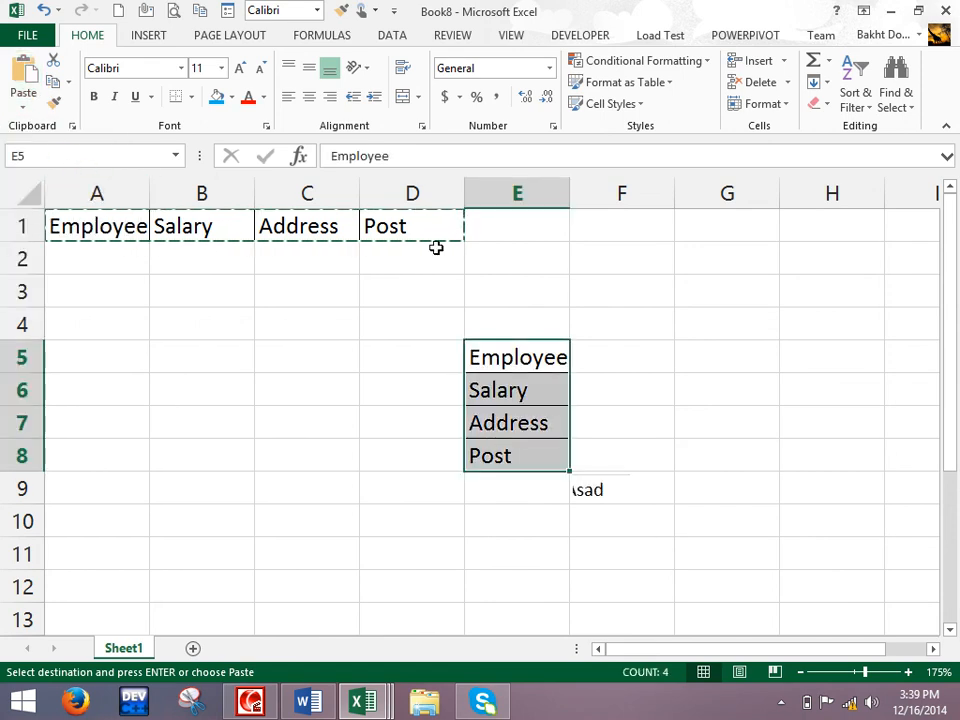
# Step: Copy the vertical headers E5:E8 and paste them transposed as a row starting at C10
pyautogui.moveTo(497, 357); pyautogui.dragTo(498, 455)
pyautogui.click(53, 81)
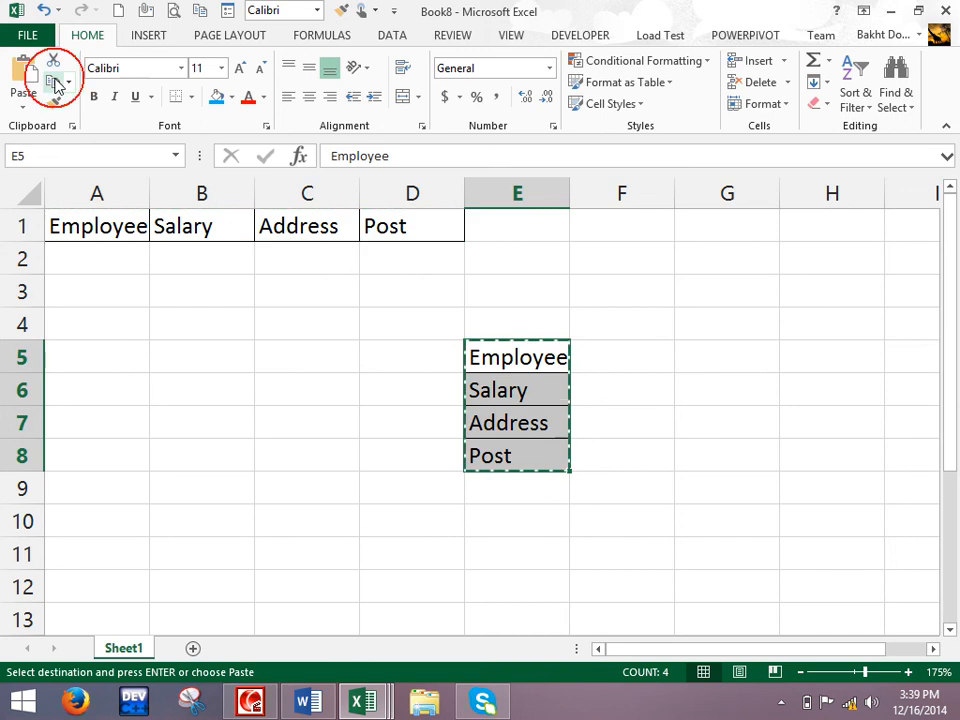
pyautogui.click(339, 512)
pyautogui.click(15, 96)
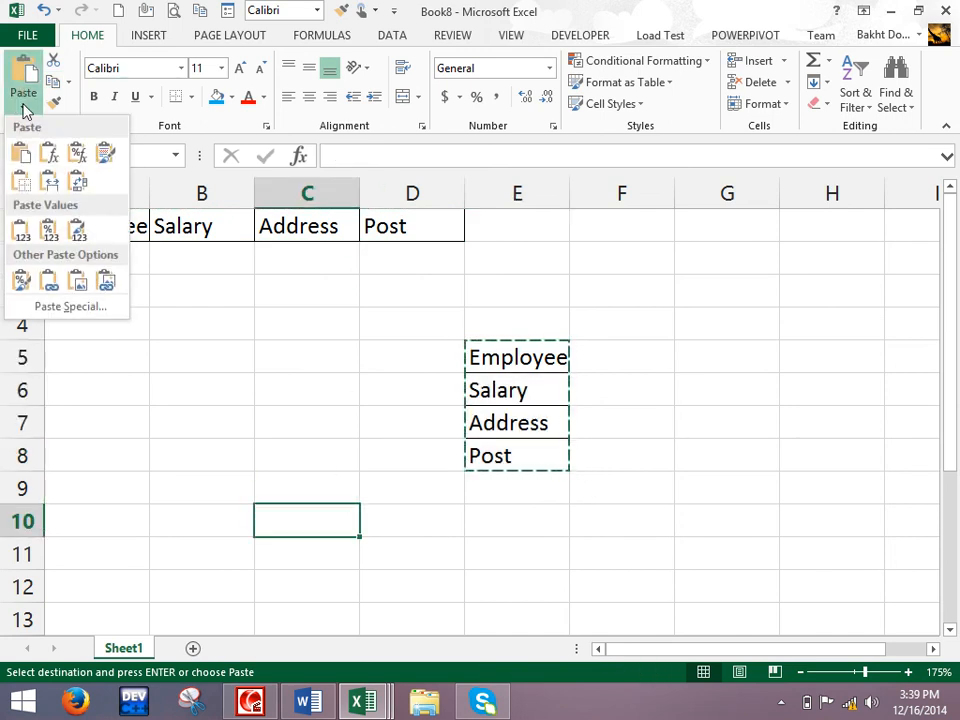
pyautogui.click(78, 180)
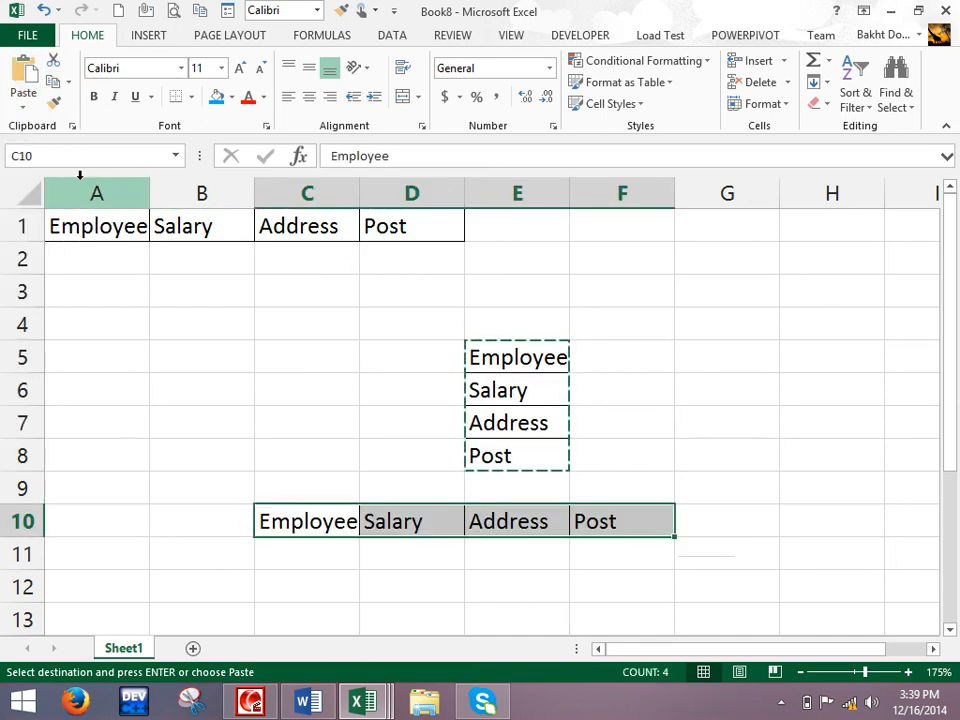
pyautogui.moveTo(108, 226); pyautogui.dragTo(411, 222)
pyautogui.moveTo(522, 368); pyautogui.dragTo(530, 455)
pyautogui.hotkey('ctrl', 'v')
pyautogui.moveTo(355, 508); pyautogui.dragTo(578, 515)
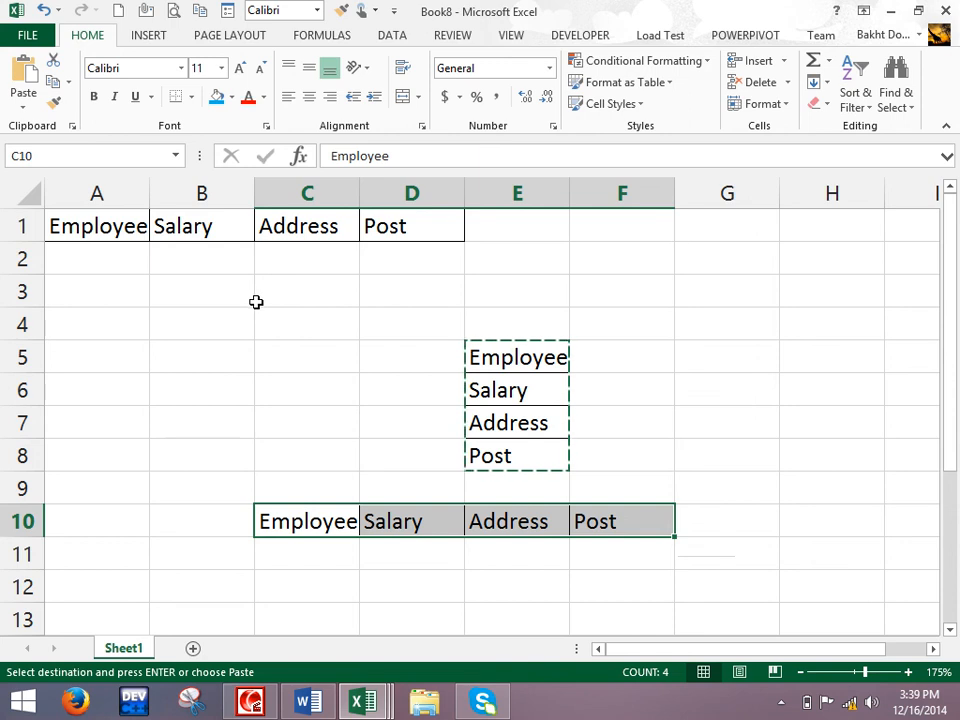
# Step: Close the practice workbook Book8 without saving and return to Book7
pyautogui.click(945, 11)
pyautogui.click(480, 371)
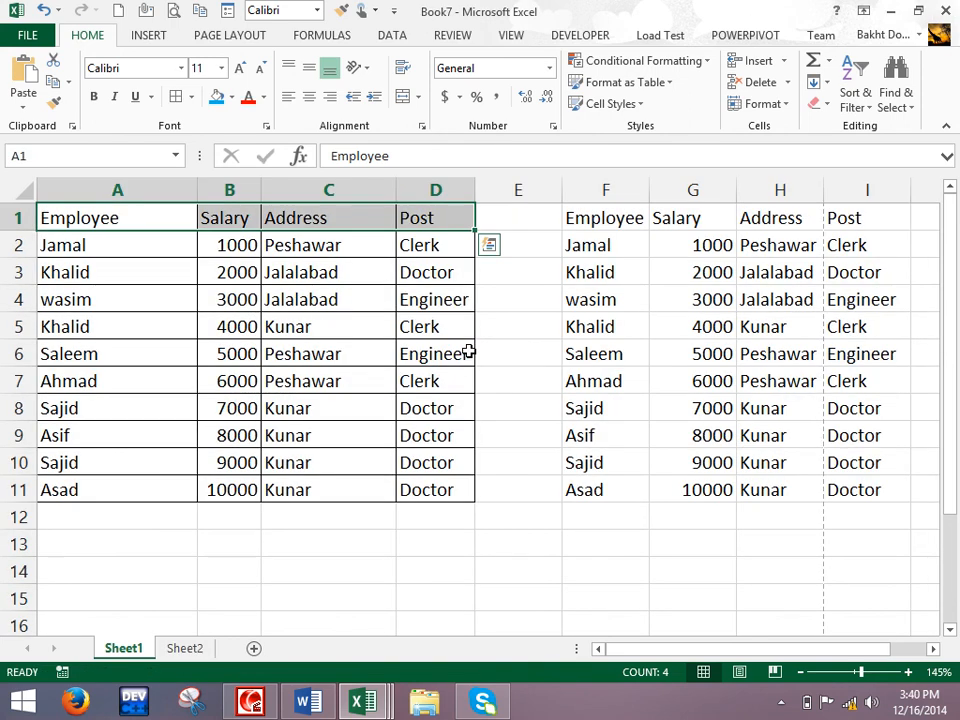